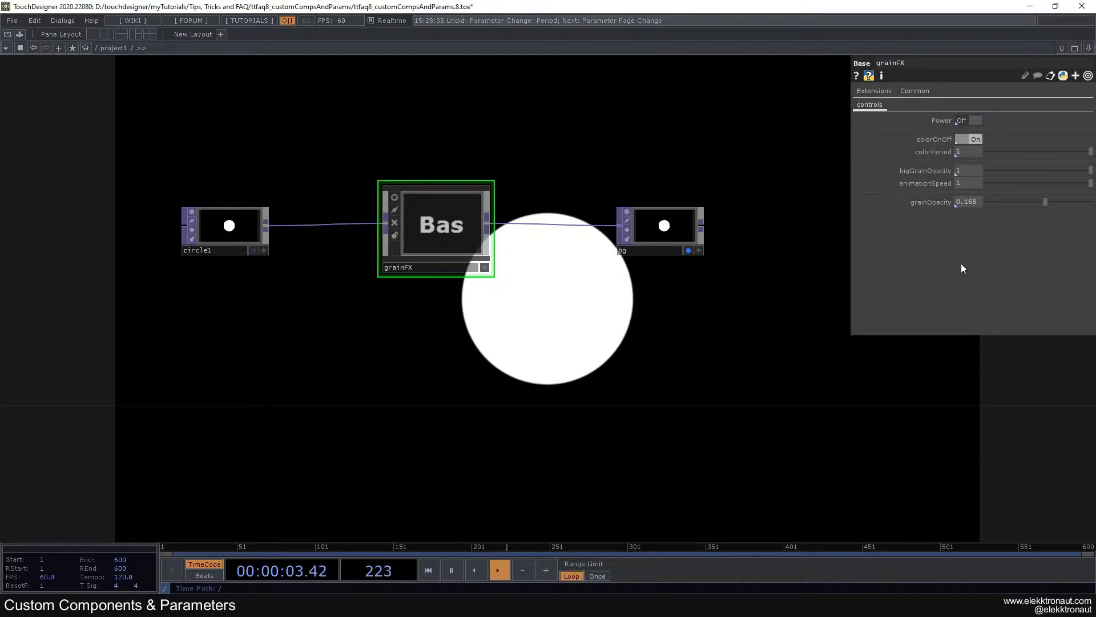
- Compare the image with grainFX's Power off and on, set colorPeriod to 4.04, and leave Power on
left_click(970, 121)
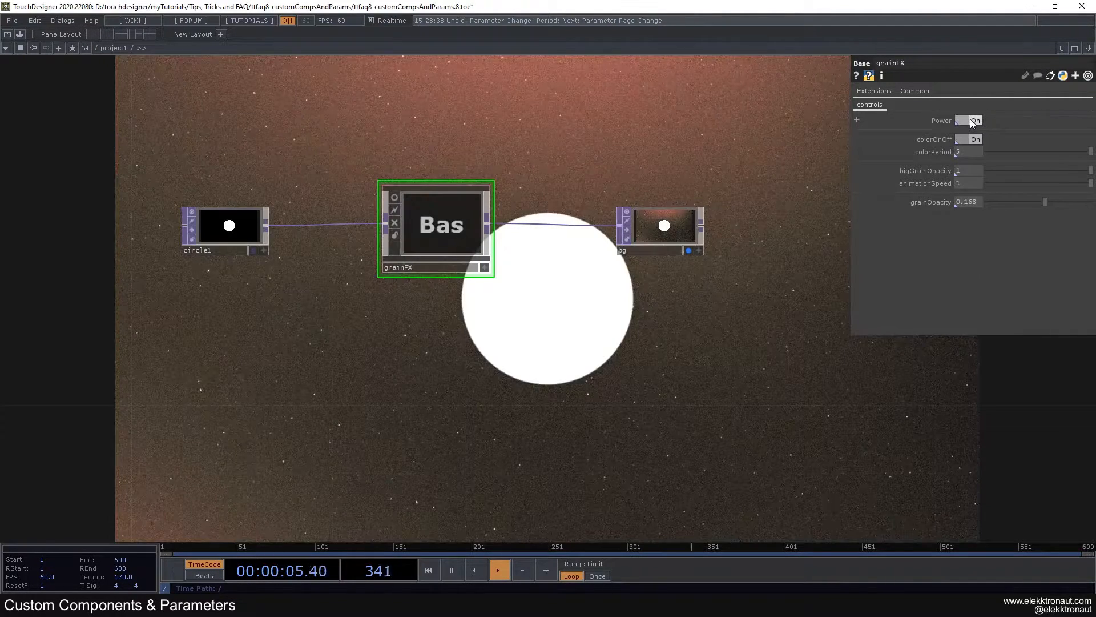
left_click(971, 121)
left_click(1059, 152)
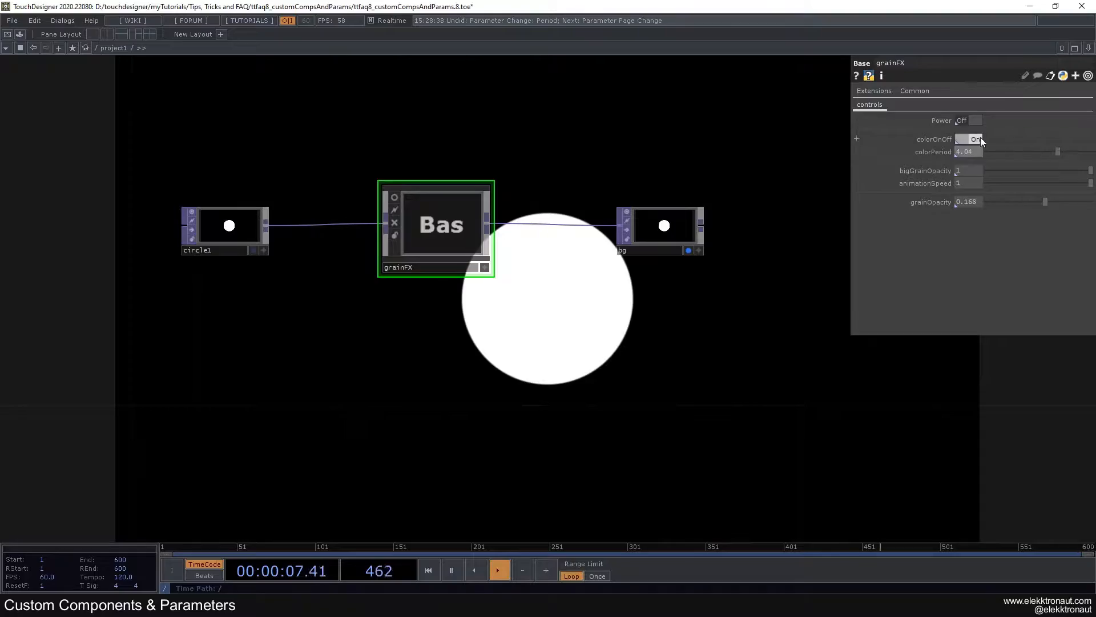
left_click(971, 120)
- Examine the operator network inside the grainFX component and return to the project1 network
key("i")
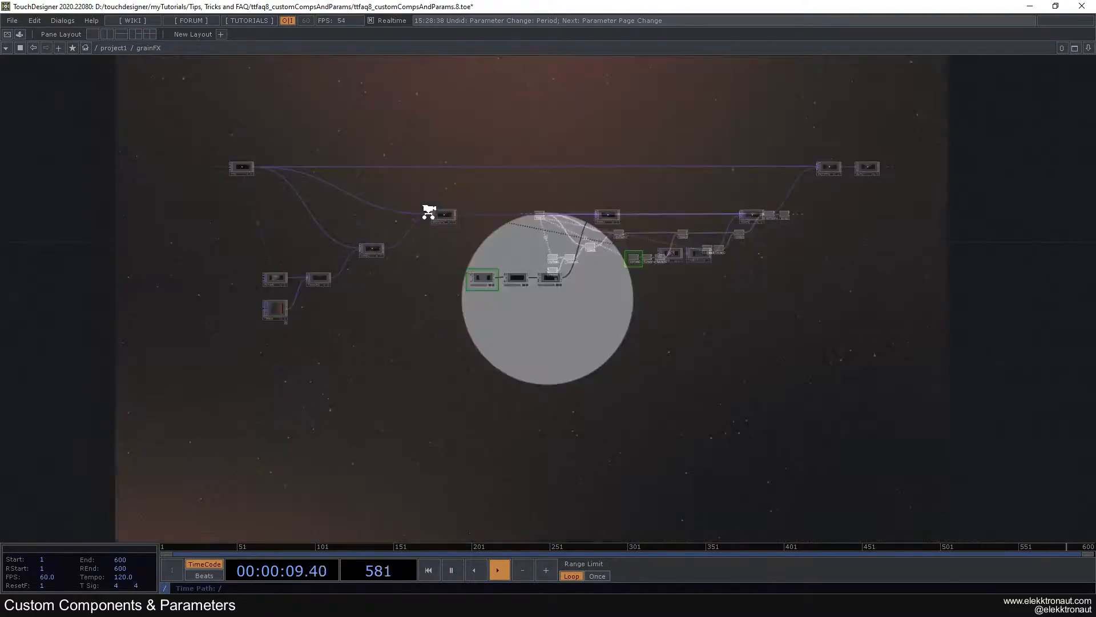
left_click_drag(19, 141, 914, 436)
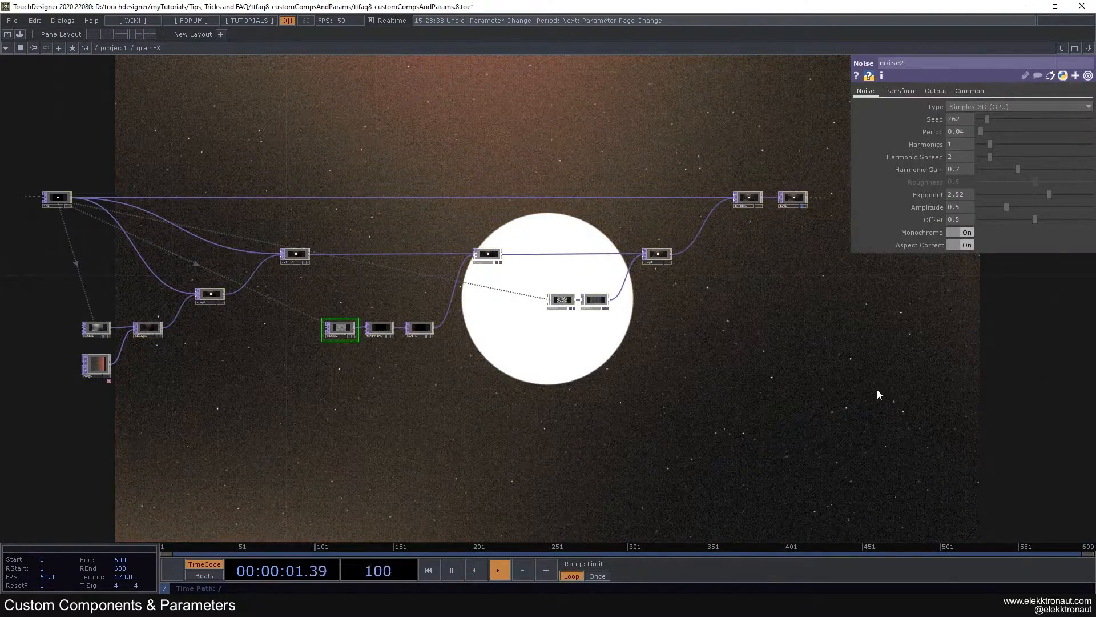
key("u")
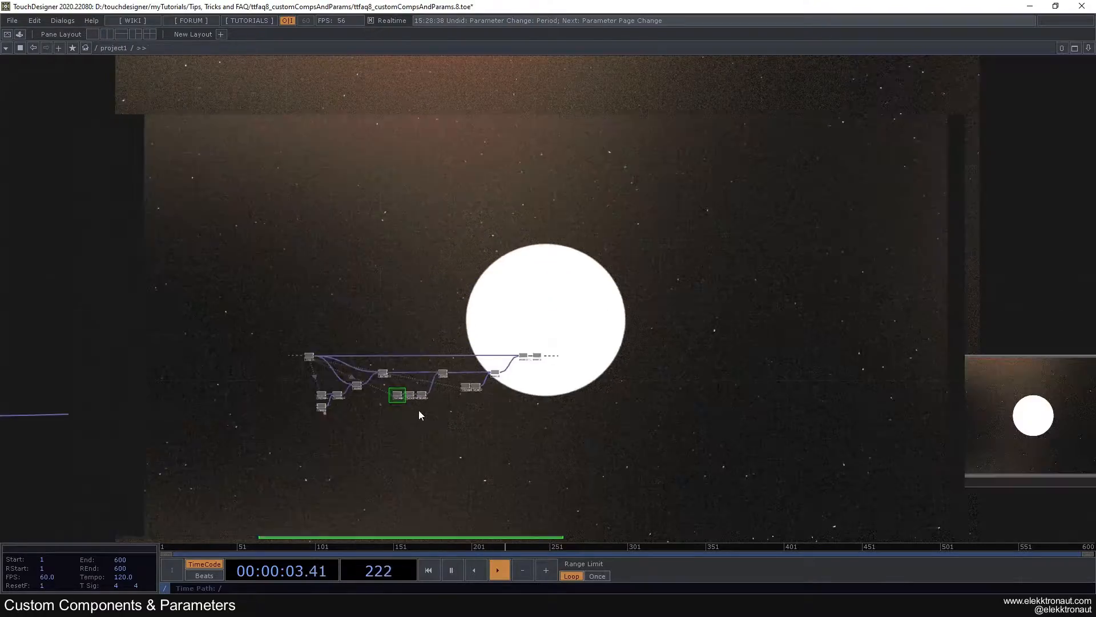
scroll(422, 402, "down", 6)
left_click_drag(436, 285, 445, 239)
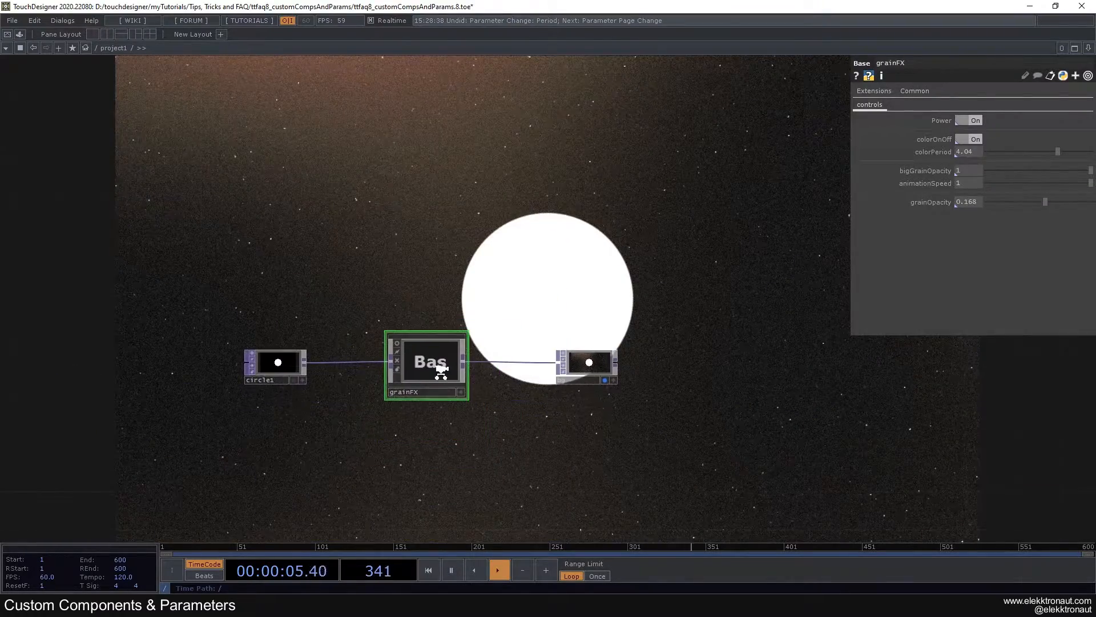
- Set grainFX's colorPeriod to 4.29, bigGrainOpacity to 0.648 and animationSpeed to 0.522
scroll(441, 371, "up", 2)
left_click(375, 331)
left_click(375, 331)
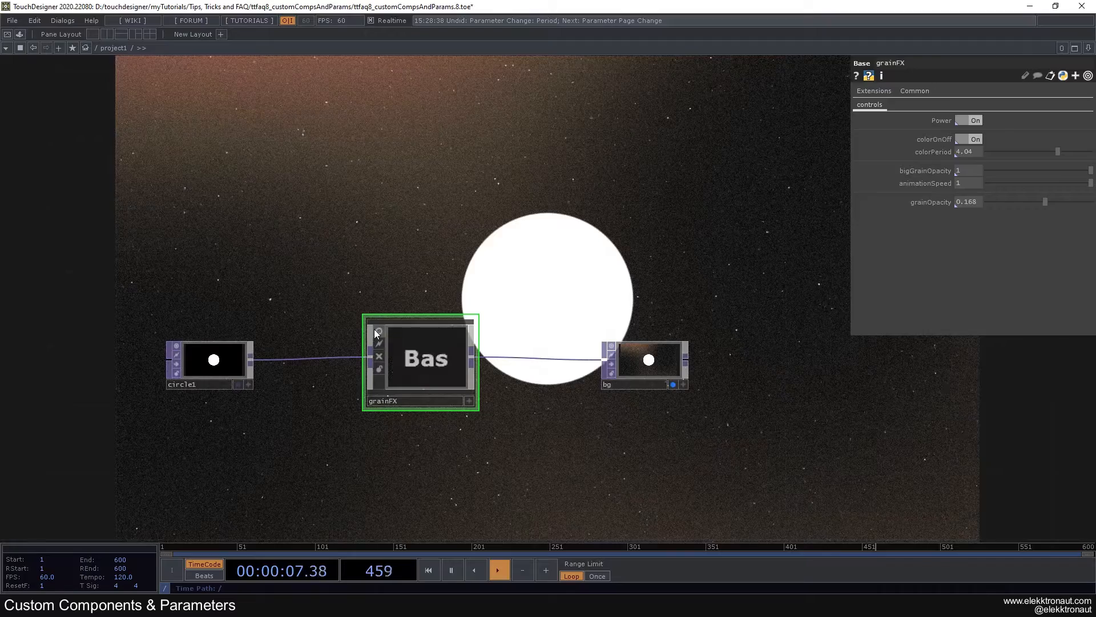
left_click_drag(409, 277, 441, 208)
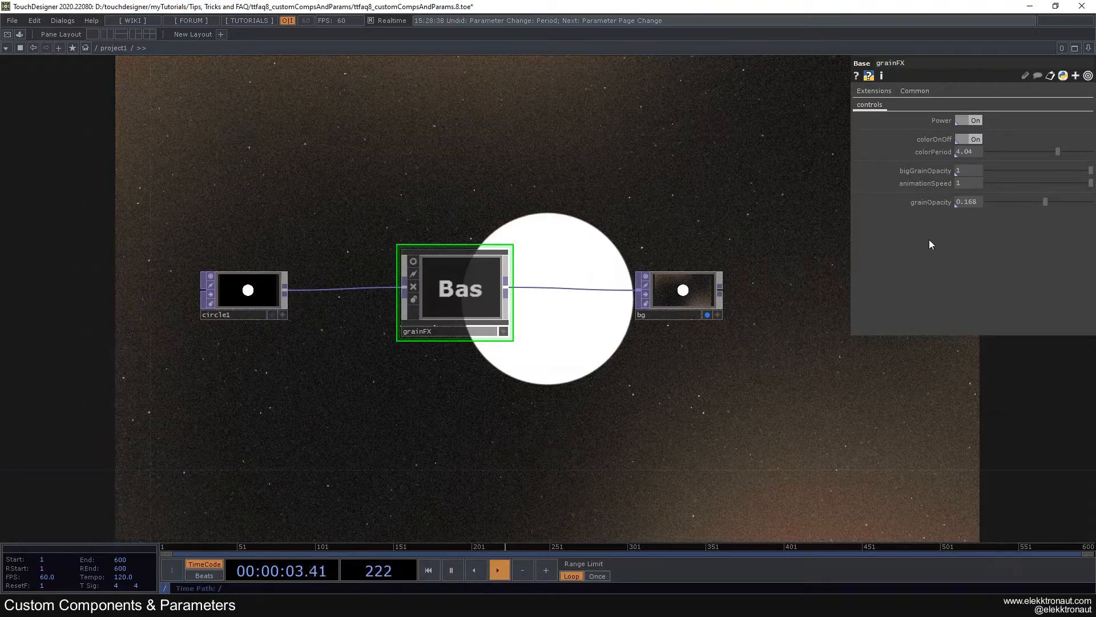
left_click_drag(1061, 150, 1016, 176)
left_click_drag(1090, 183, 1041, 187)
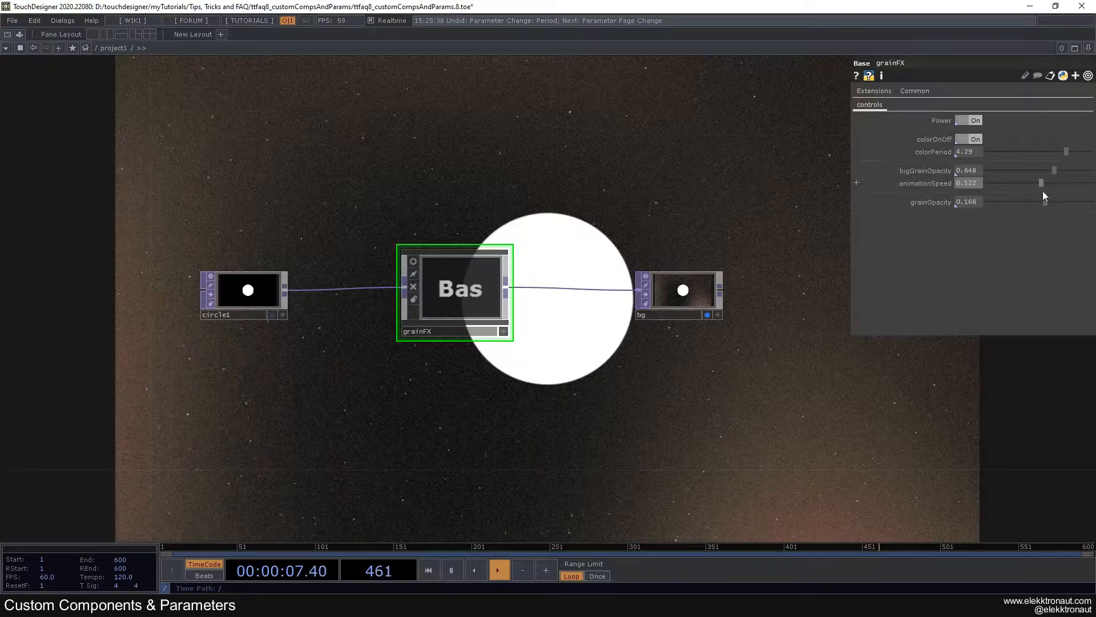
- Inspect the circle1 and bg operators, look inside grainFX again, and return to project1
left_click_drag(318, 274, 313, 225)
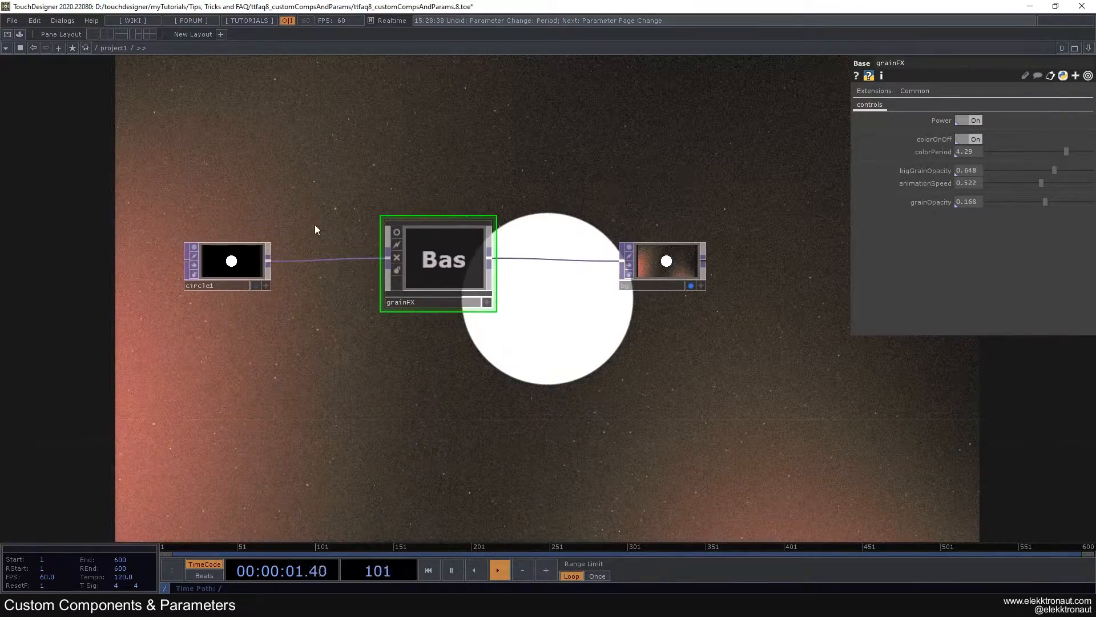
left_click(181, 268)
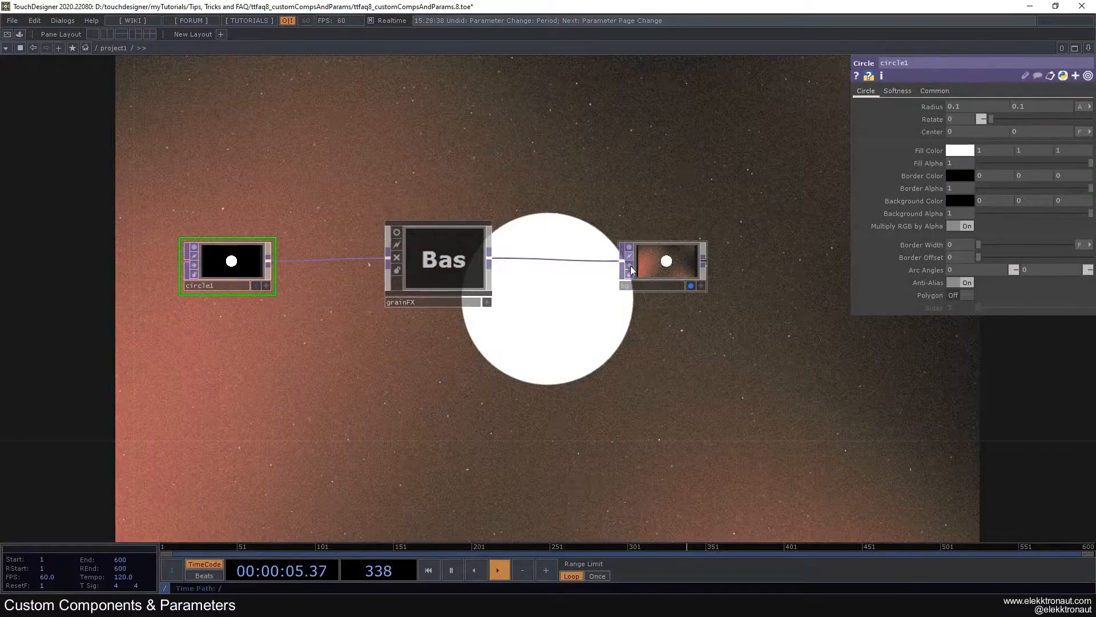
left_click(669, 274)
scroll(687, 272, "up", 3)
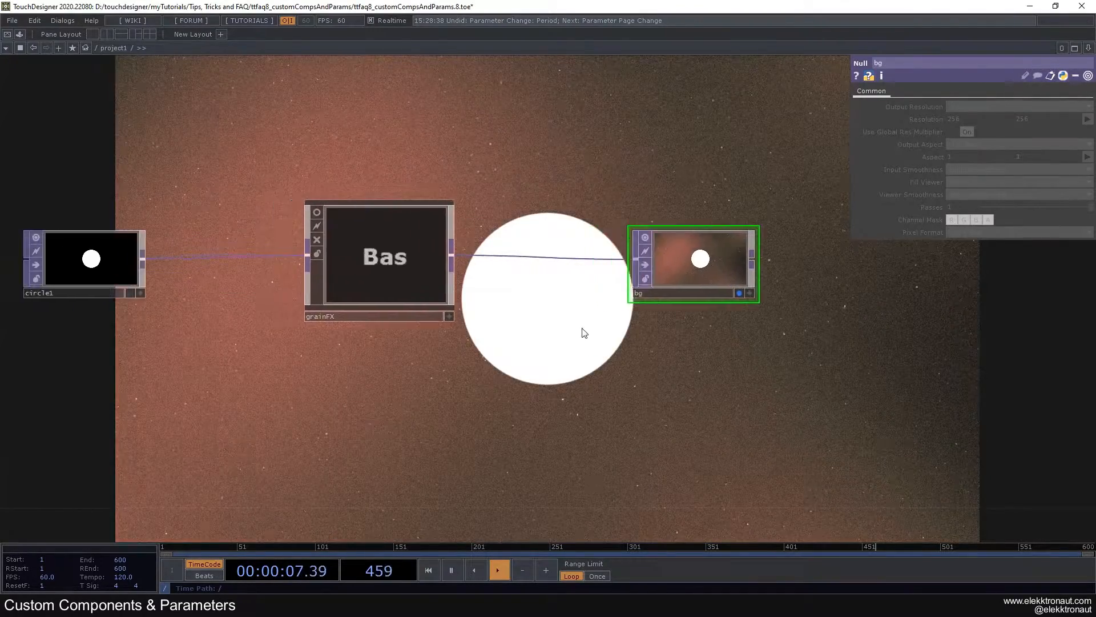
scroll(389, 238, "up", 6)
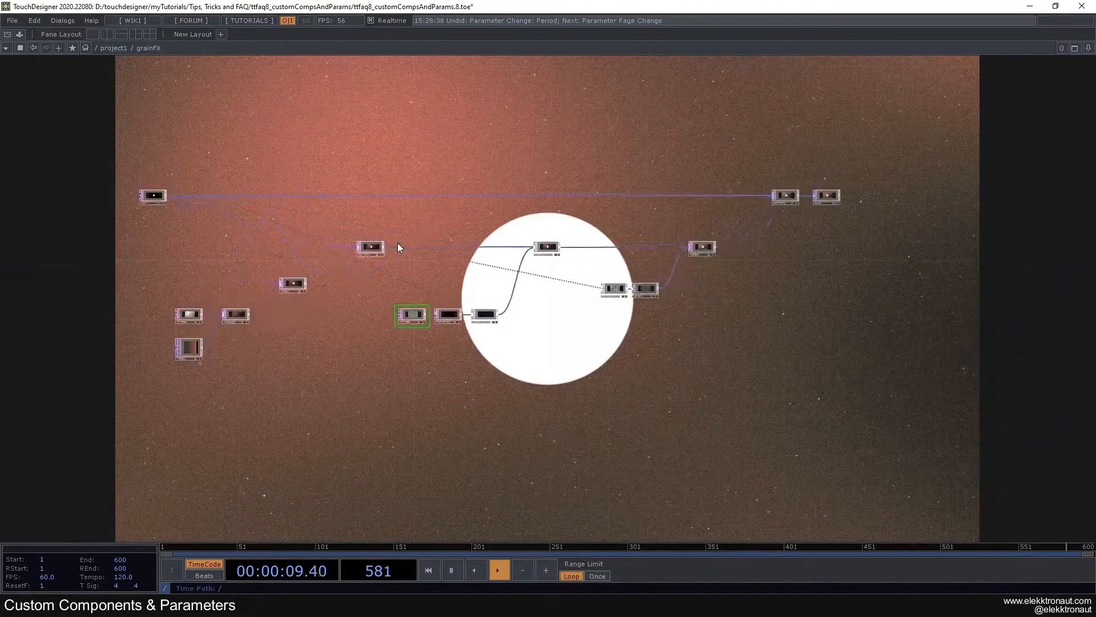
scroll(265, 359, "down", 8)
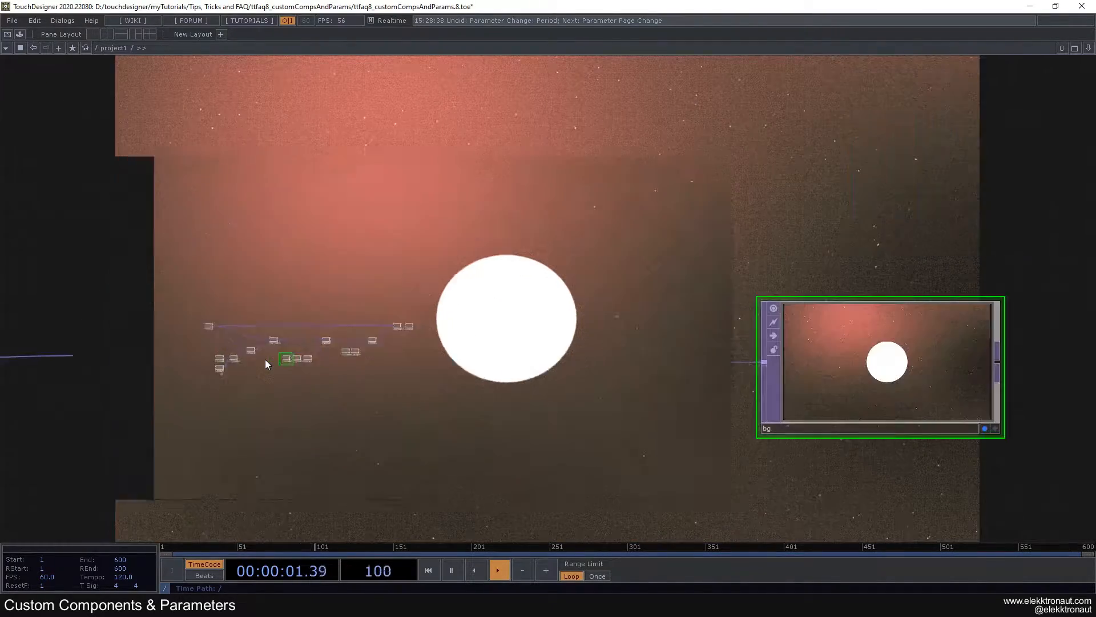
scroll(271, 353, "down", 3)
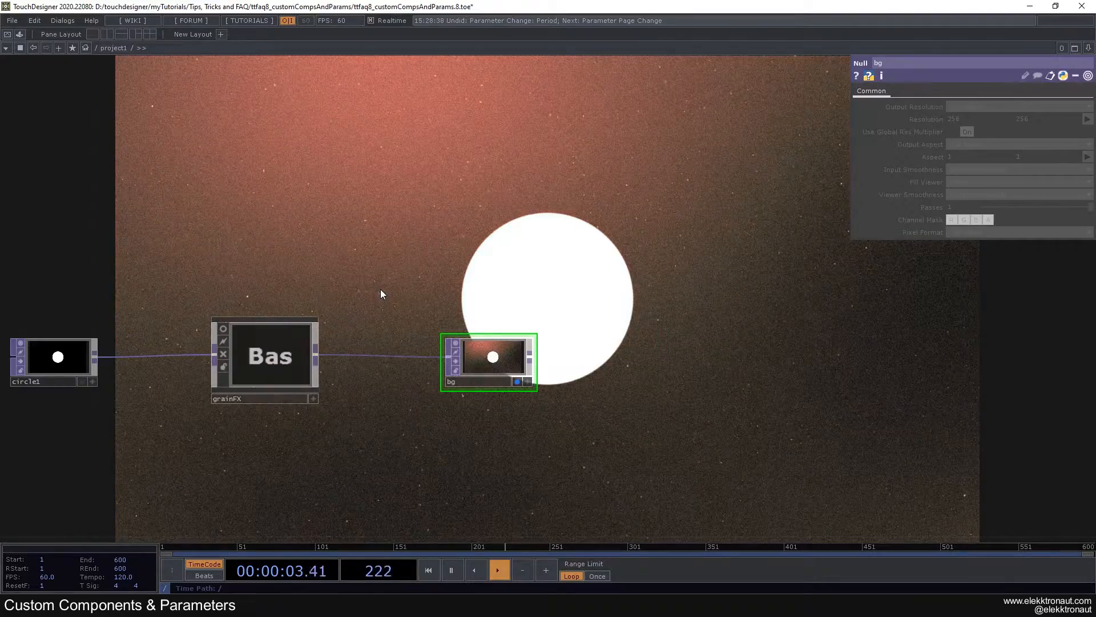
- Select grainFX and toggle its Power off and back on to compare the effect
left_click(284, 378)
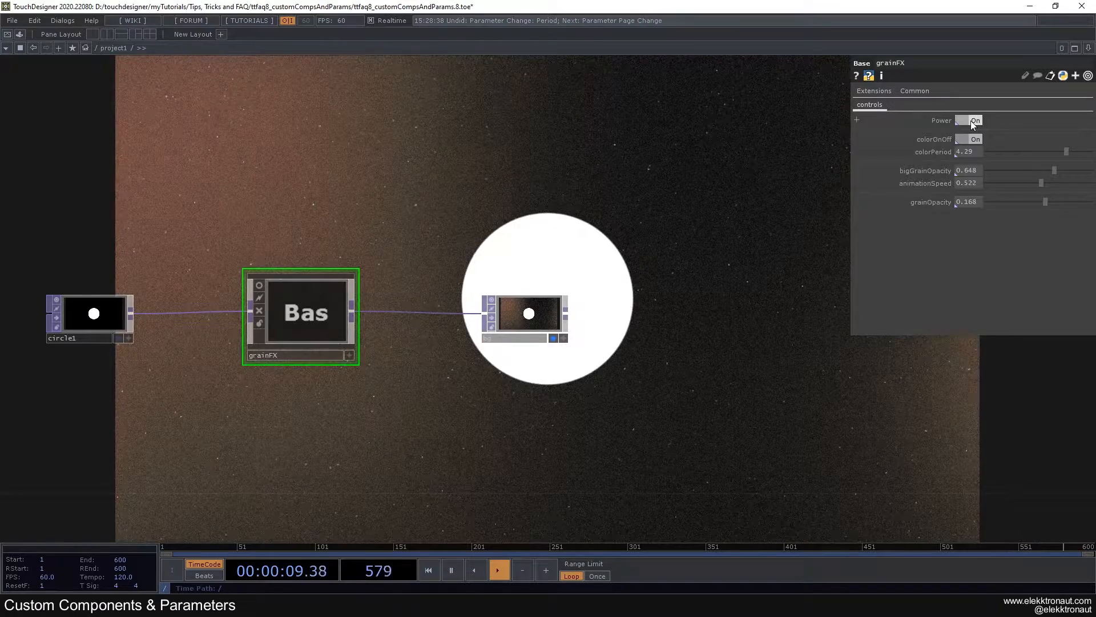
left_click(972, 121)
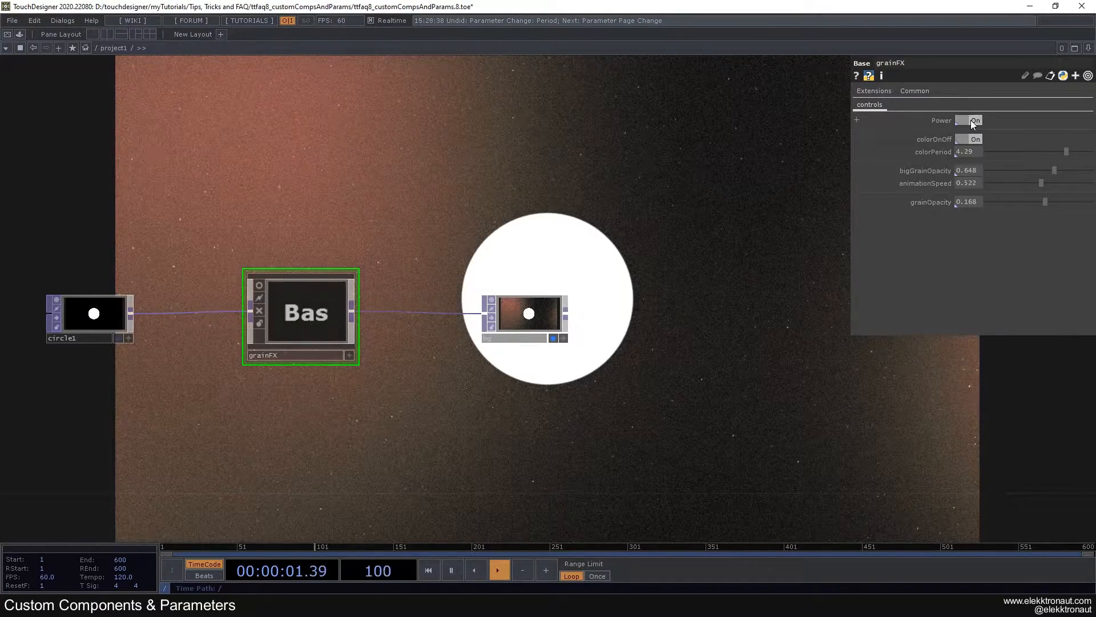
left_click(980, 122)
- Delete the grainFX component from the project1 network
left_click_drag(608, 234, 783, 177)
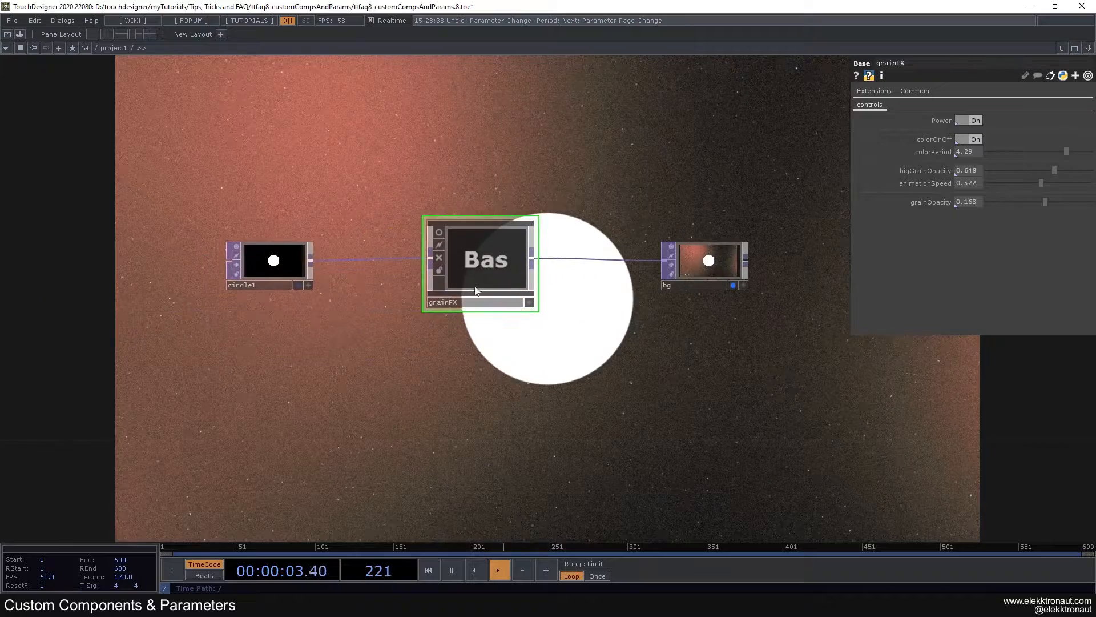
left_click_drag(590, 306, 577, 304)
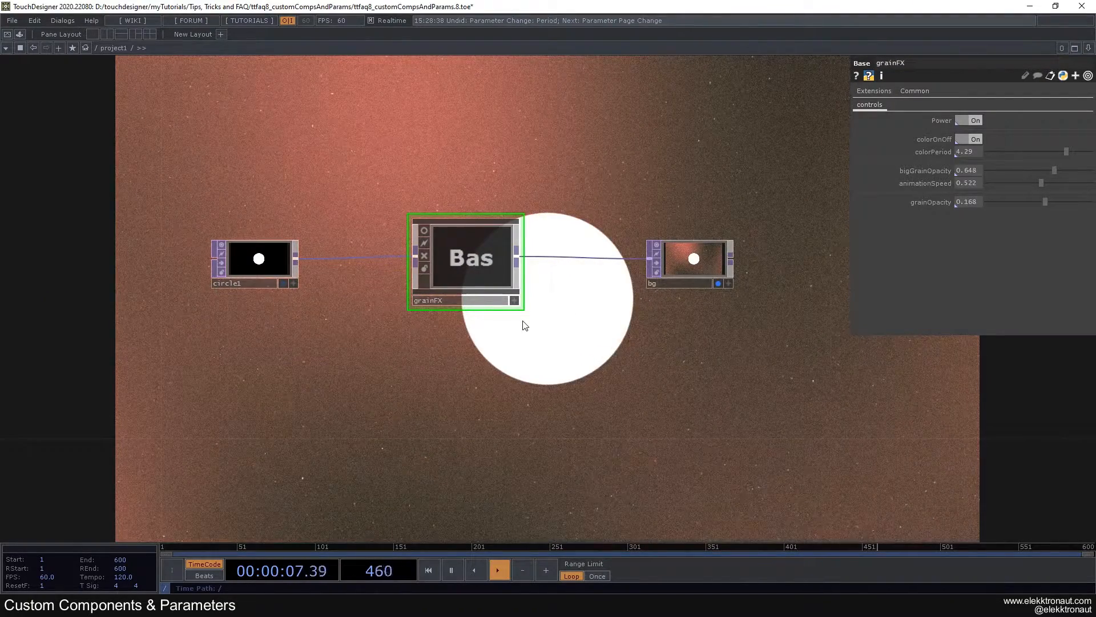
left_click_drag(554, 299, 478, 269)
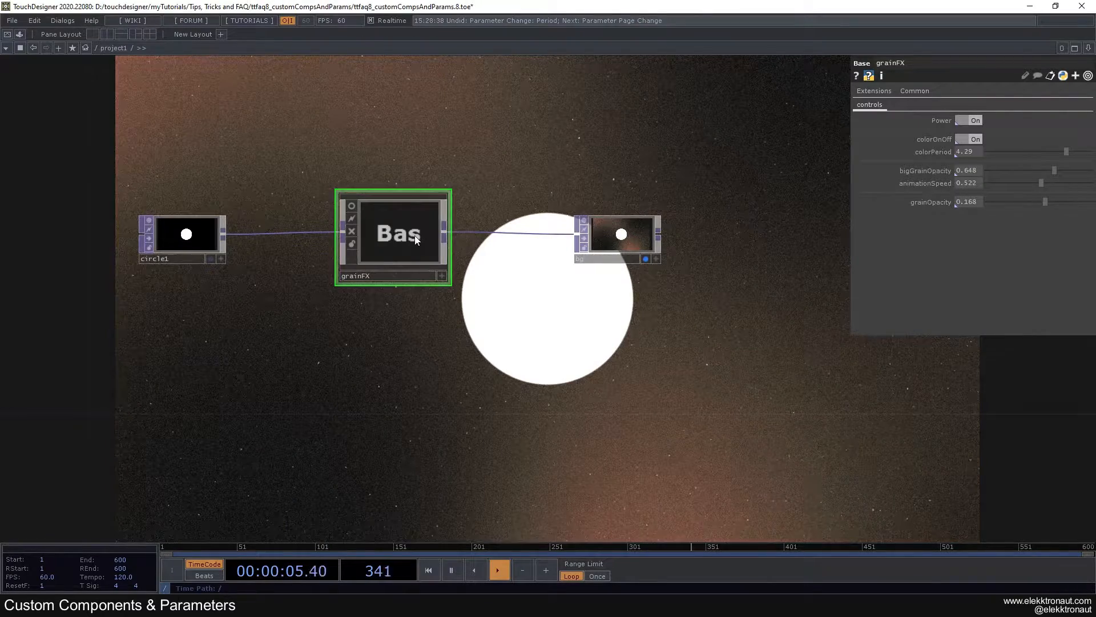
key("Delete")
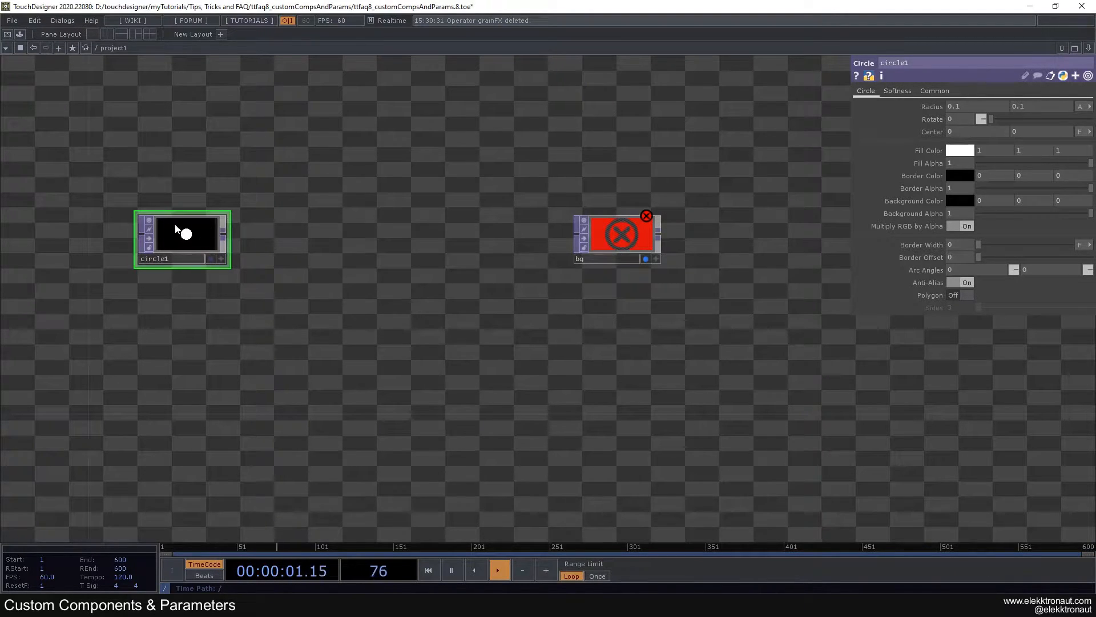
- Review circle1's Common, Softness and Circle parameters and connect its output directly to bg
left_click(935, 91)
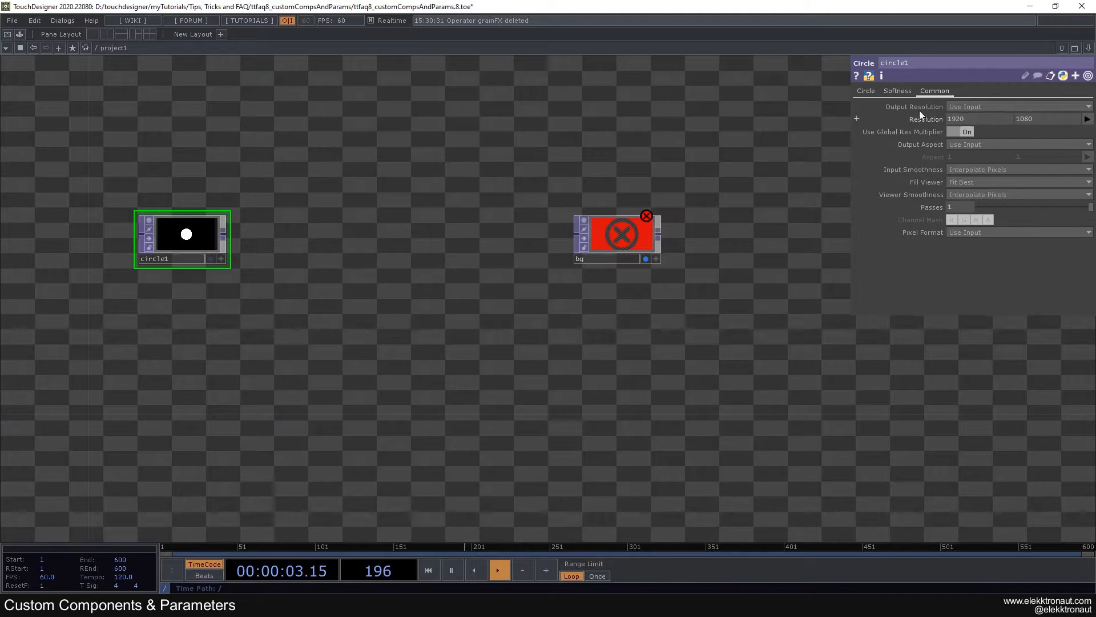
left_click(870, 93)
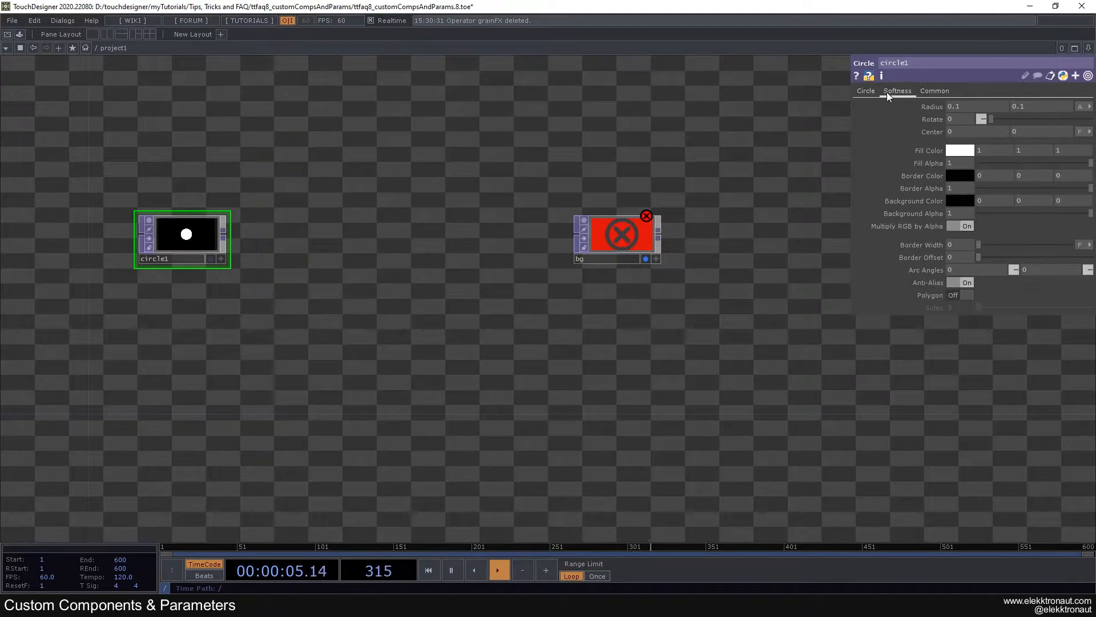
left_click(891, 91)
left_click(871, 92)
left_click_drag(227, 235, 577, 232)
- Insert a Null operator on the wire between circle1 and bg
right_click(399, 235)
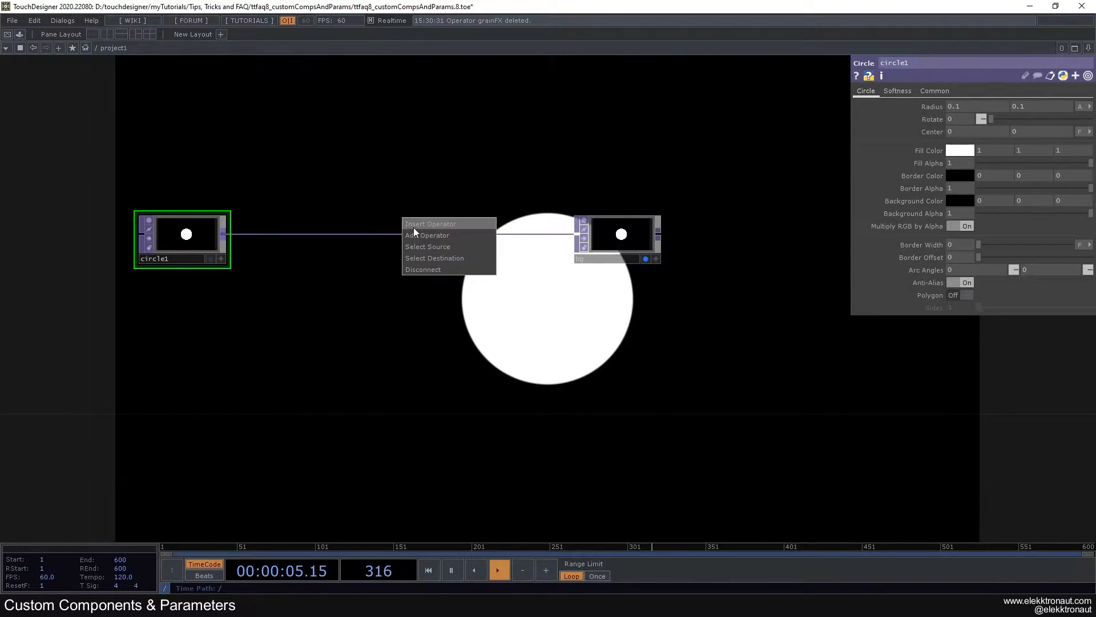
left_click(414, 226)
left_click(393, 208)
left_click(402, 240)
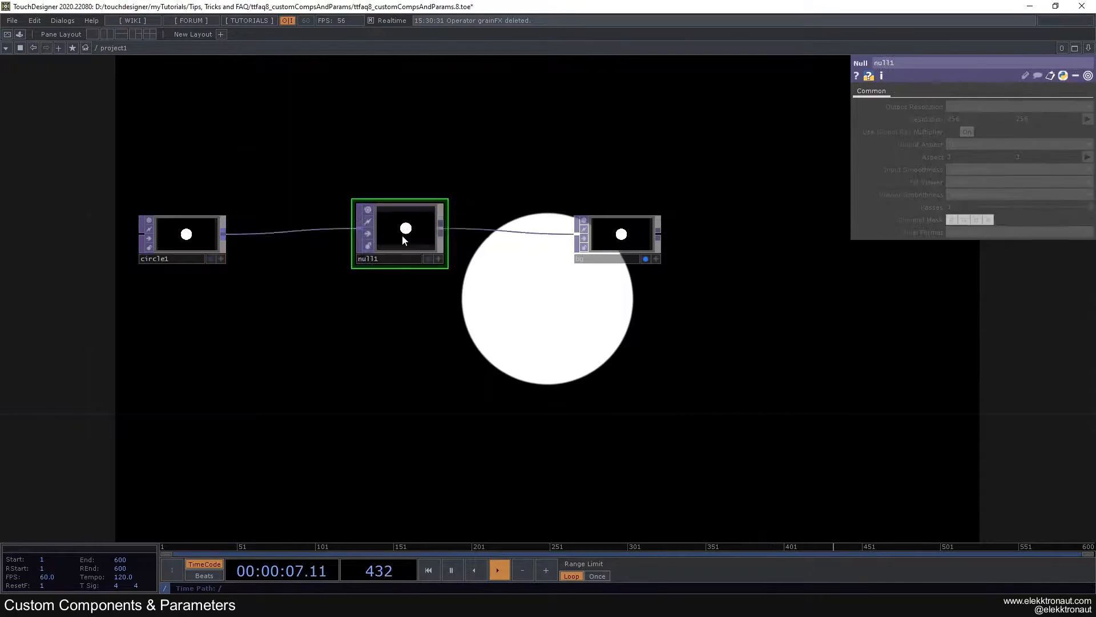
- Collapse the null1 operator into a Base component and rename that component grainFX
left_click(628, 244)
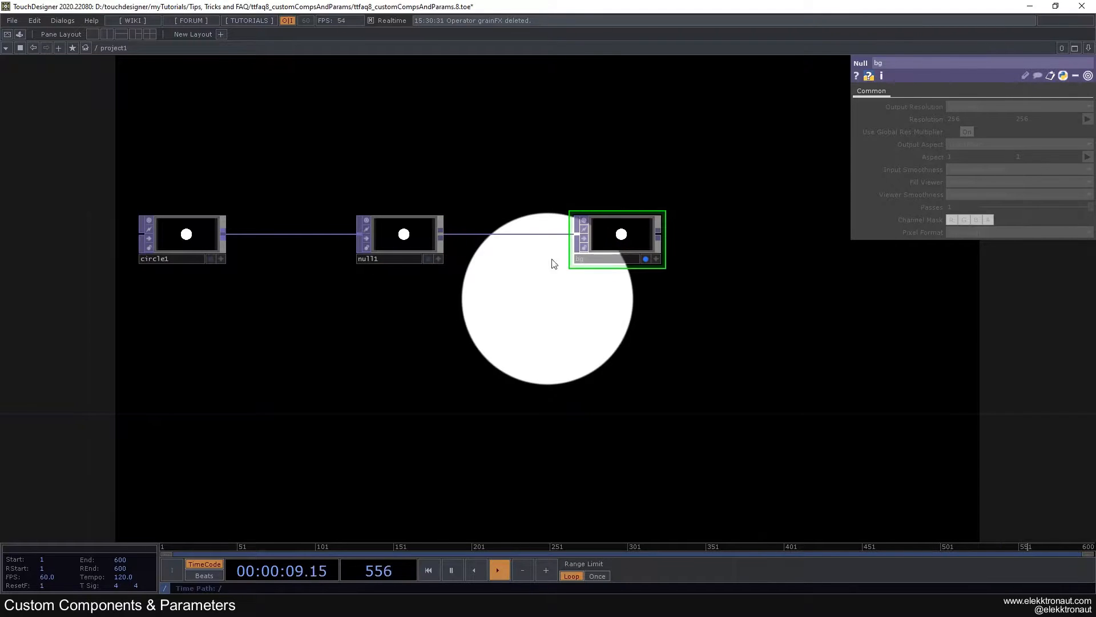
left_click_drag(485, 251, 513, 262)
scroll(415, 243, "up", 2)
scroll(416, 246, "up", 1)
left_click_drag(434, 328, 460, 300)
left_click(455, 226)
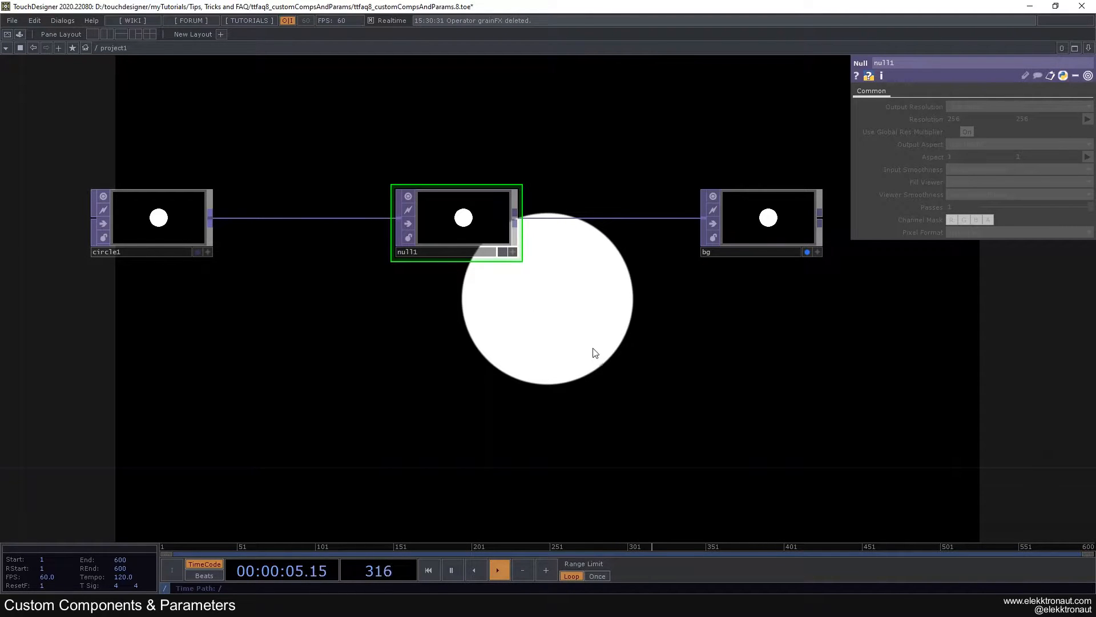
left_click_drag(547, 322, 541, 319)
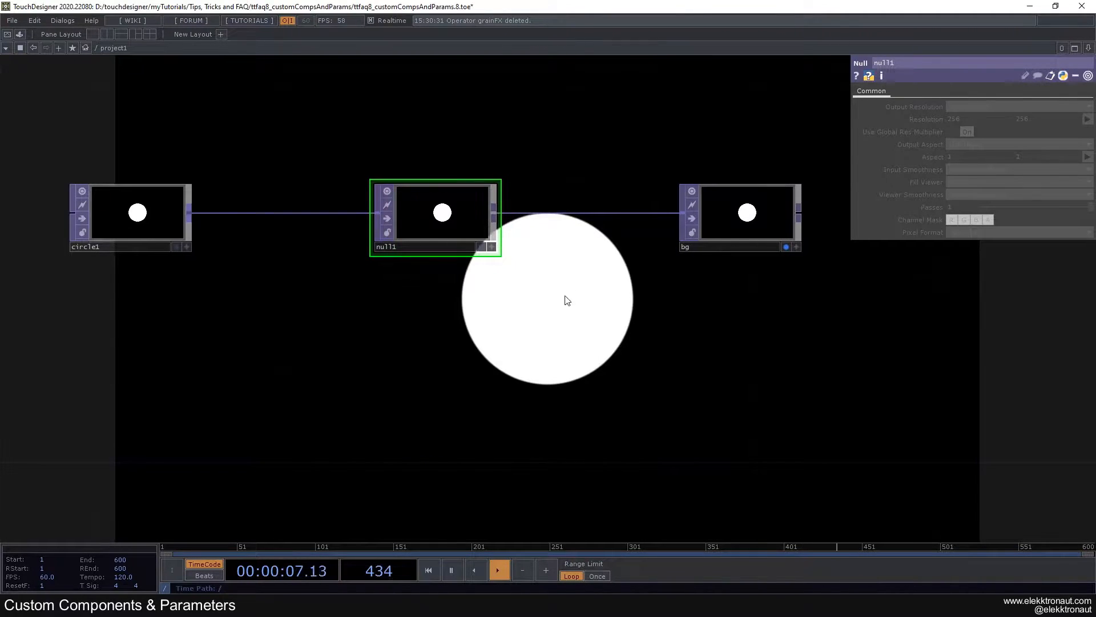
right_click(615, 294)
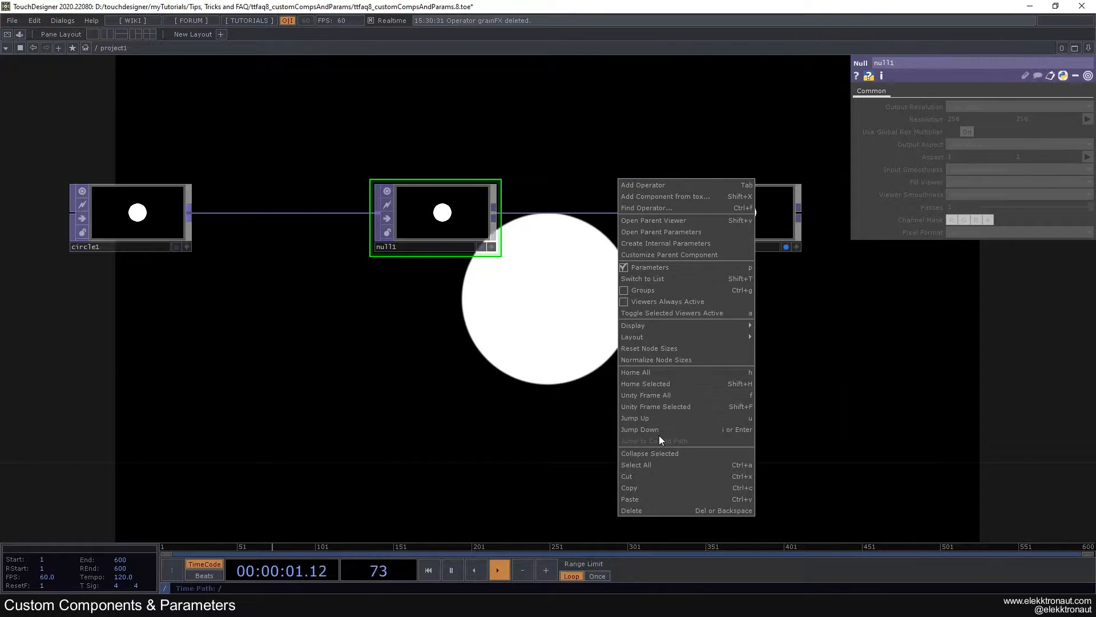
left_click(660, 452)
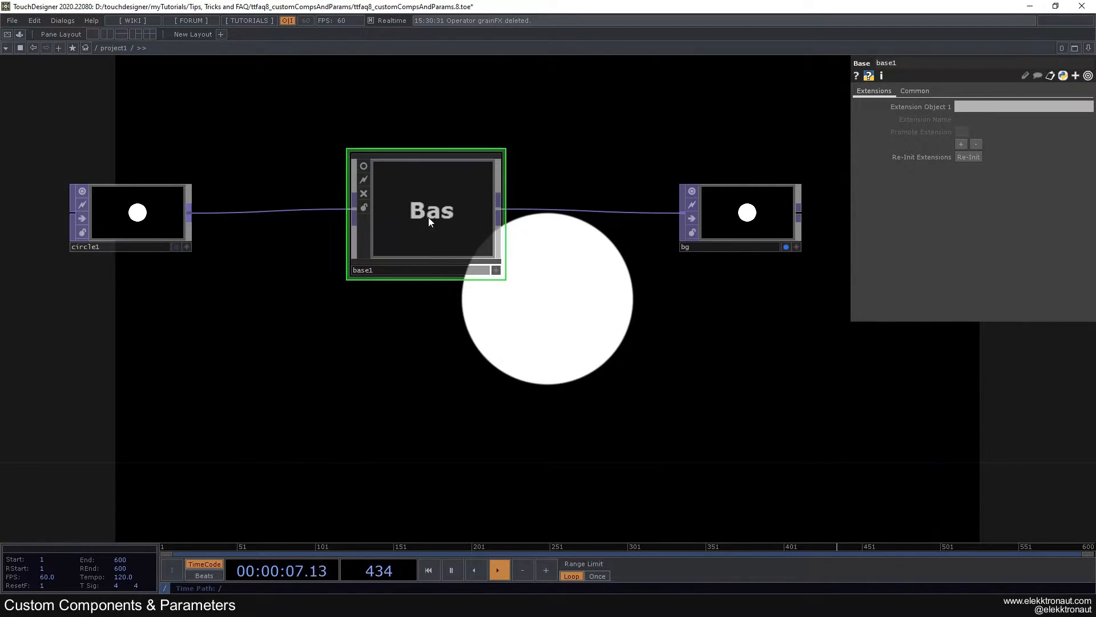
double_click(380, 272)
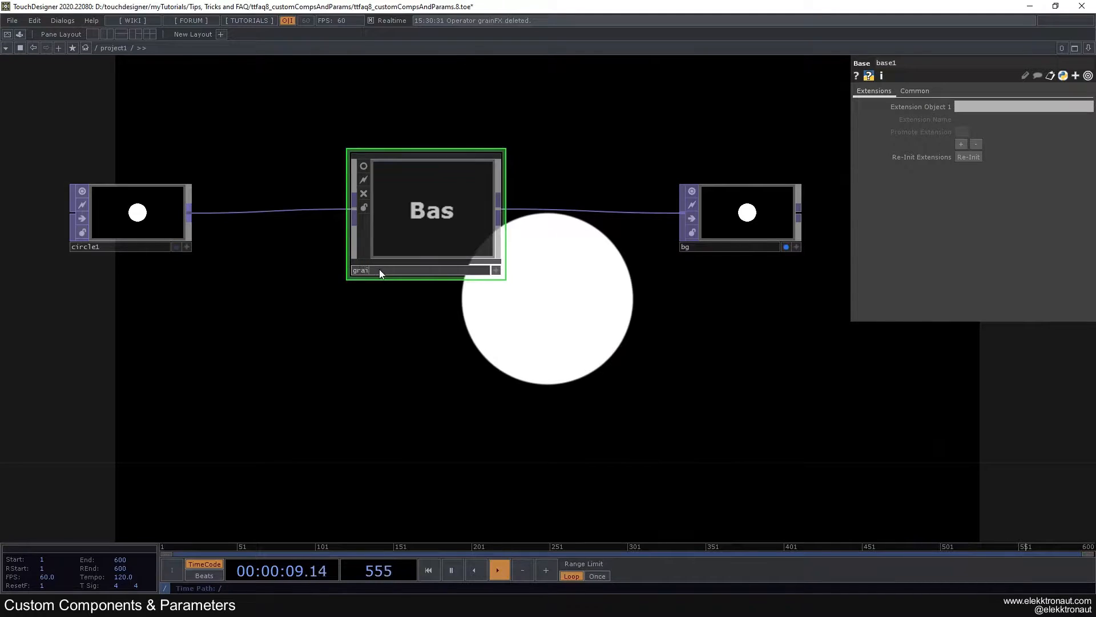
key("Return")
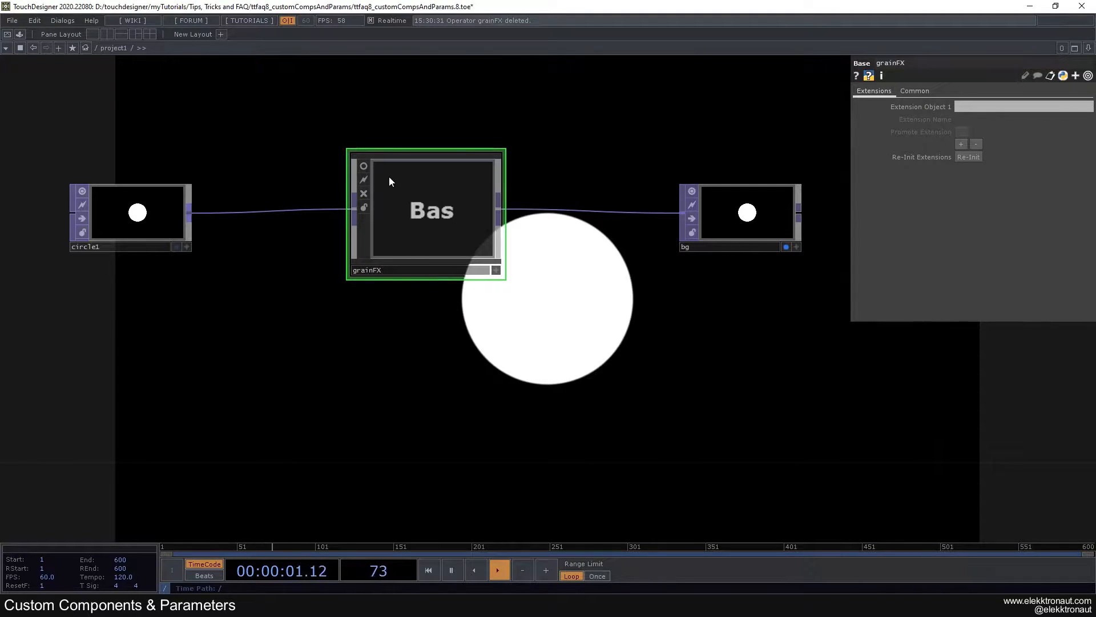
- Delete null1 inside the grainFX component and move in1 farther to the left of out1
scroll(440, 196, "up", 6)
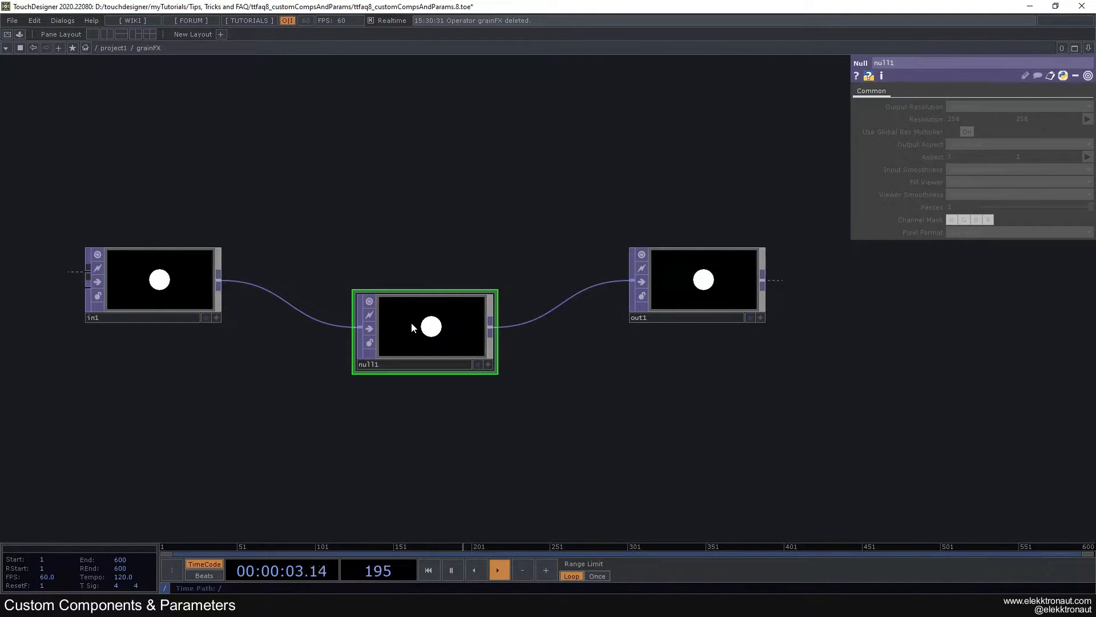
key("Delete")
scroll(411, 318, "down", 5)
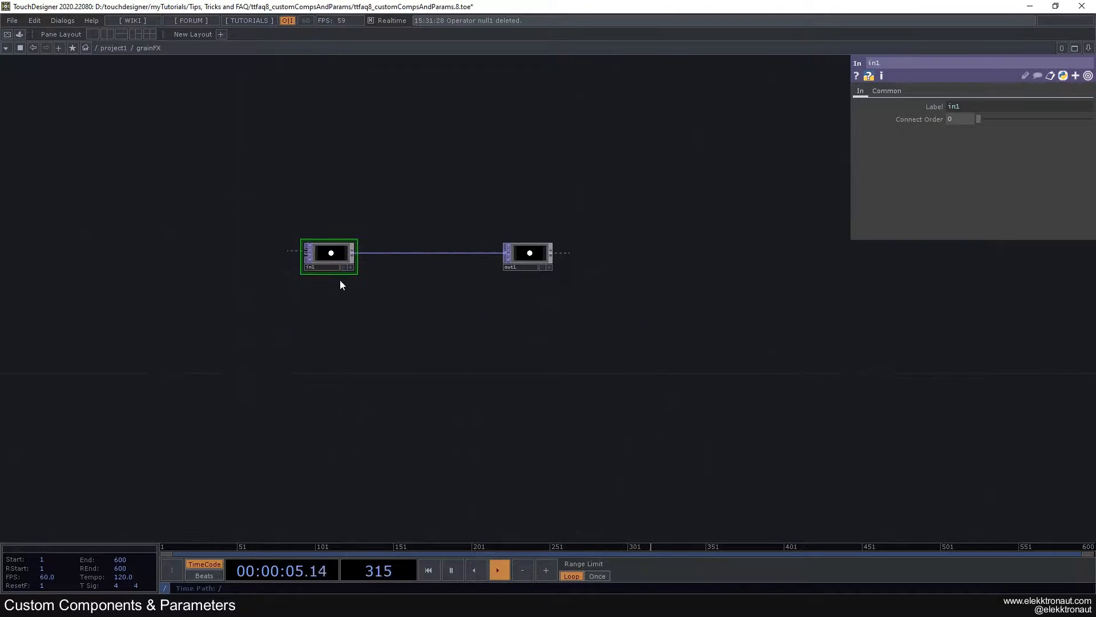
left_click_drag(334, 265, 60, 263)
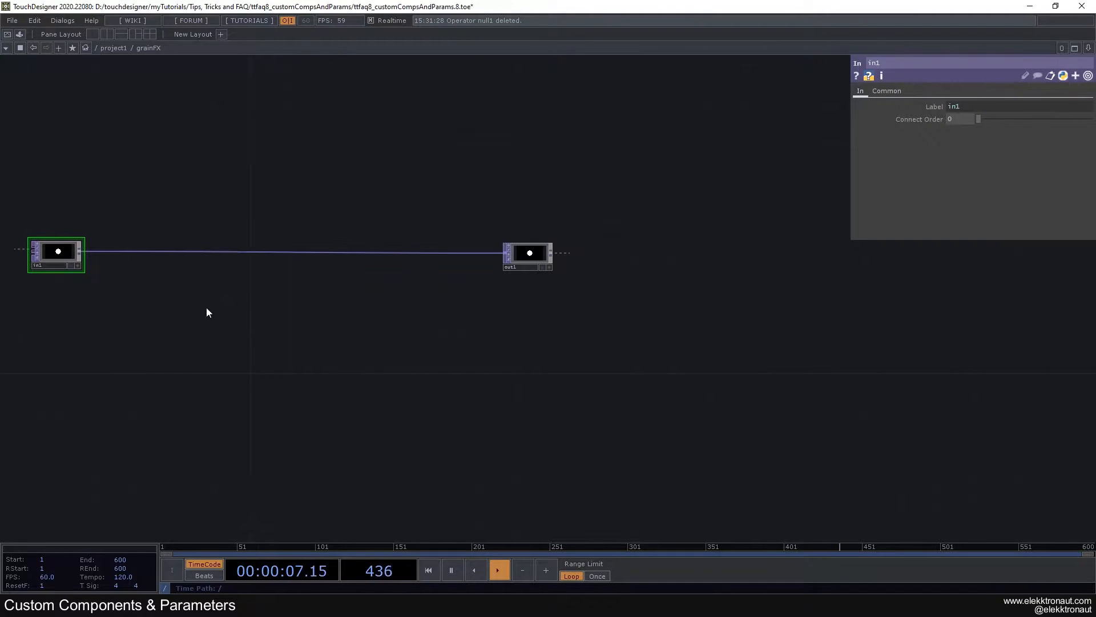
- Move out1 much farther to the right of in1 to make room for operators between them
left_click_drag(523, 255, 941, 260)
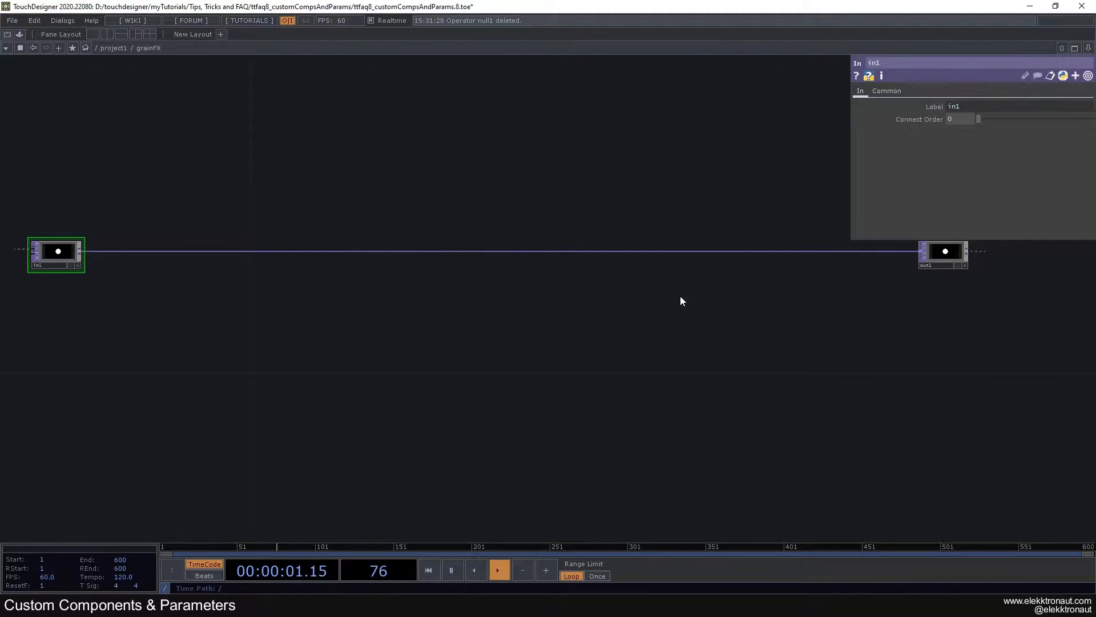
left_click_drag(607, 301, 704, 278)
left_click_drag(148, 237, 128, 238)
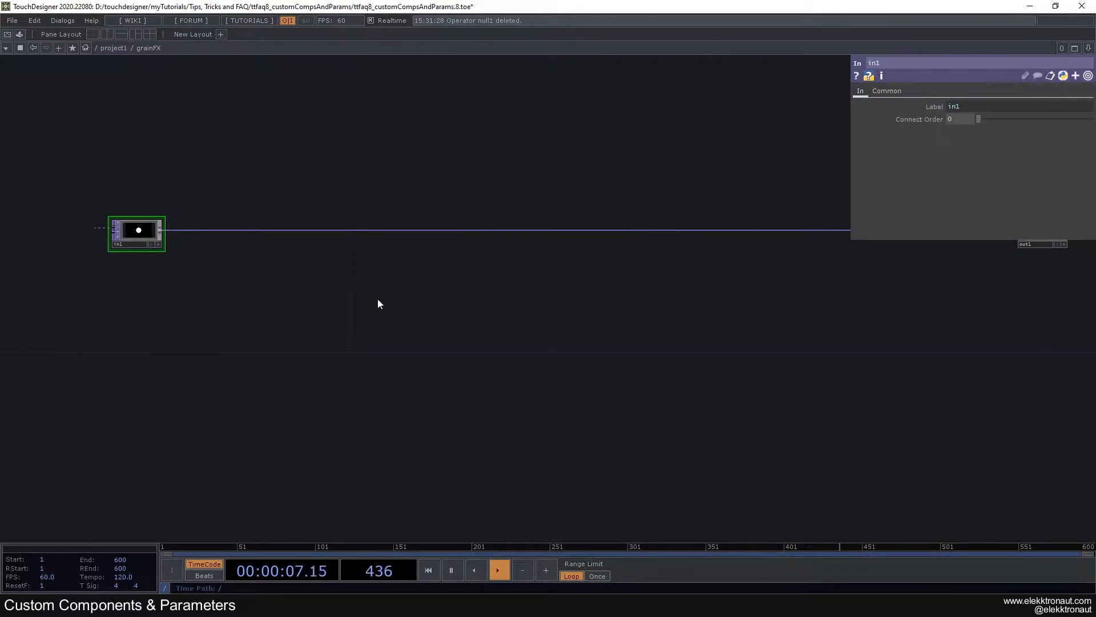
left_click_drag(482, 299, 460, 337)
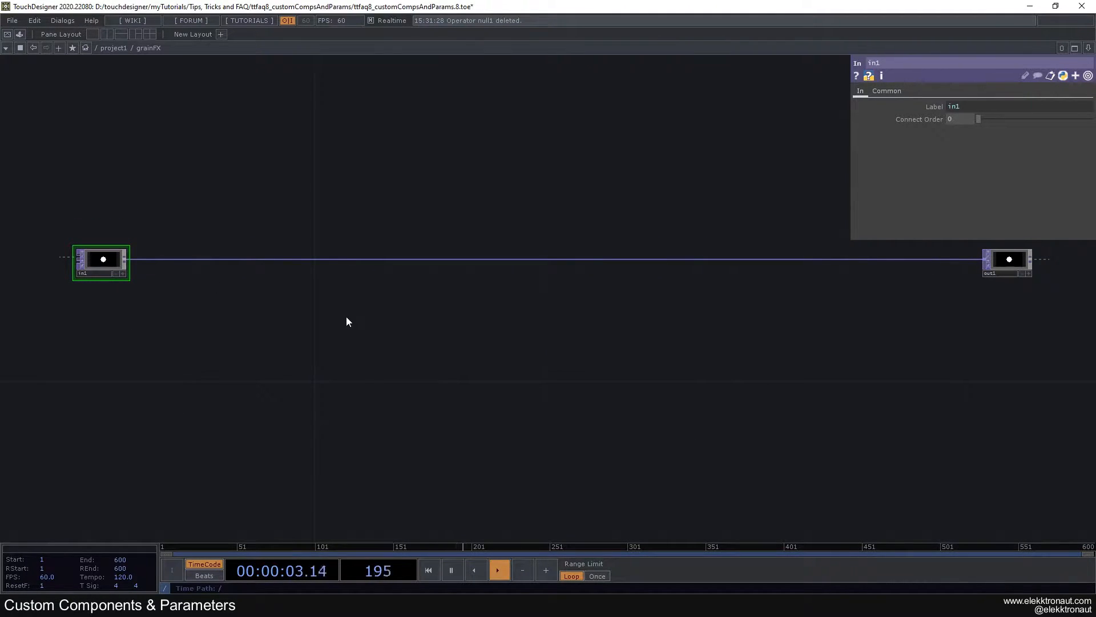
left_click_drag(331, 323, 333, 305)
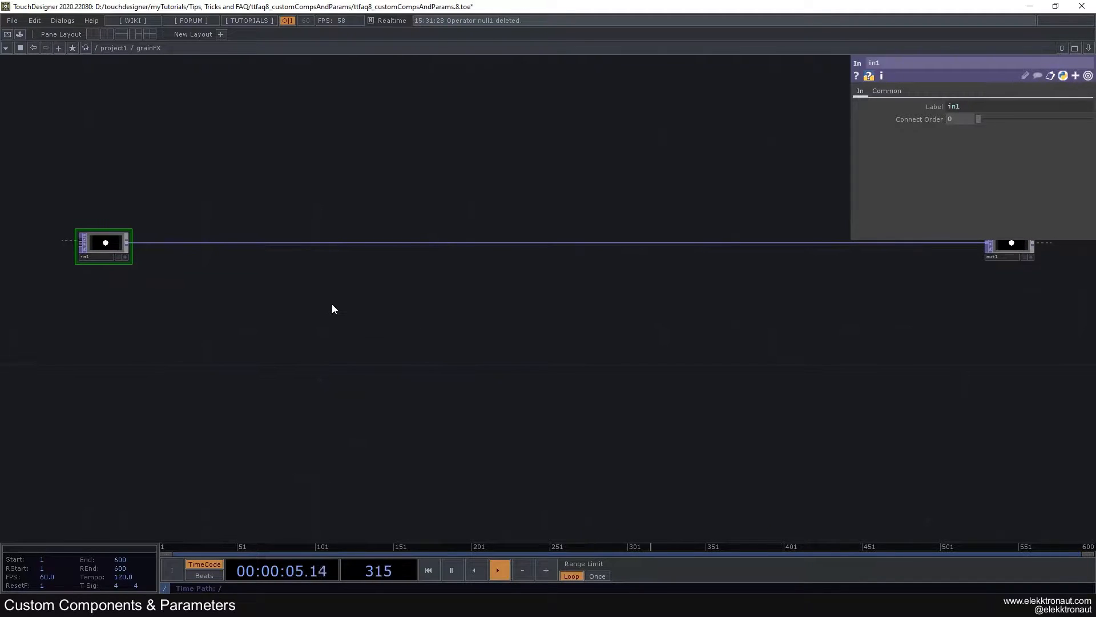
- Add a Noise TOP inside grainFX, placed below and slightly to the right of in1
key("Tab")
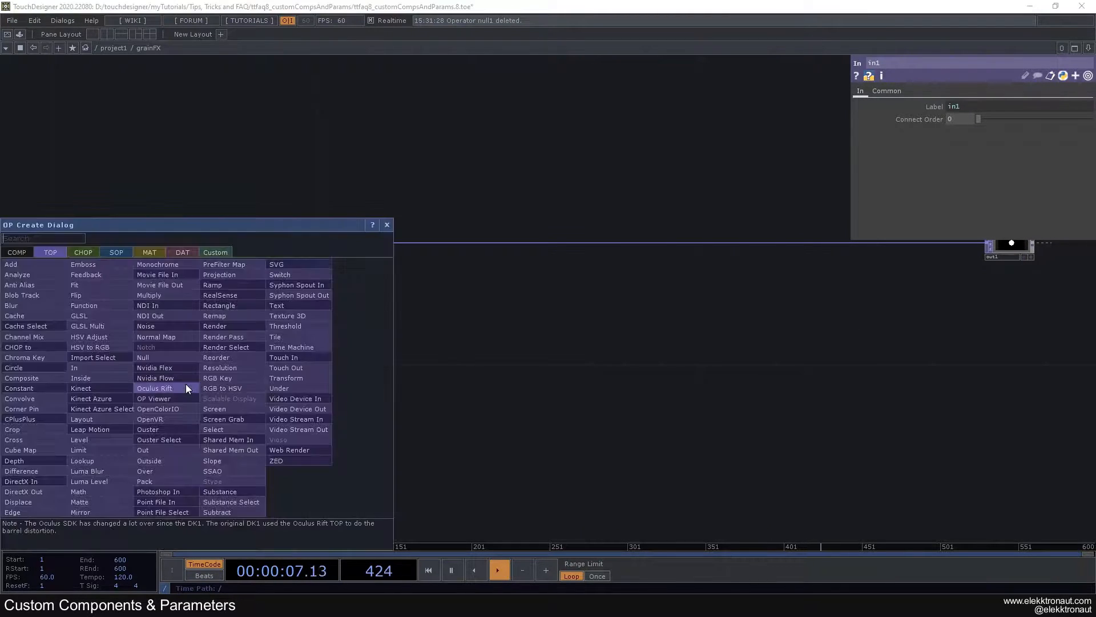
left_click(168, 338)
left_click(219, 368)
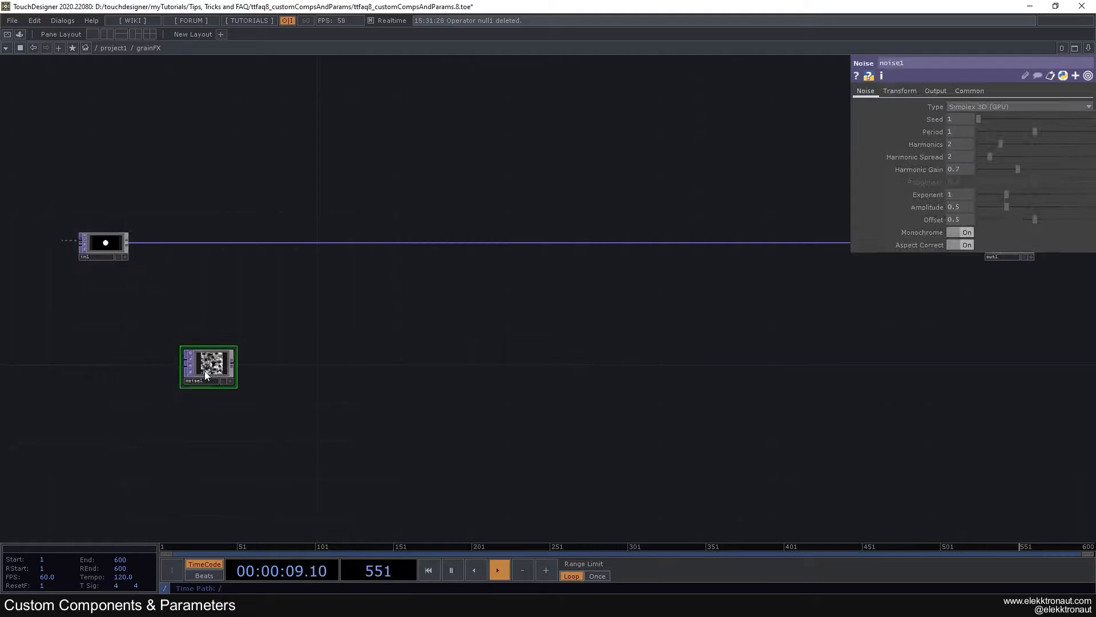
left_click_drag(138, 359, 228, 349)
scroll(228, 349, "up", 2)
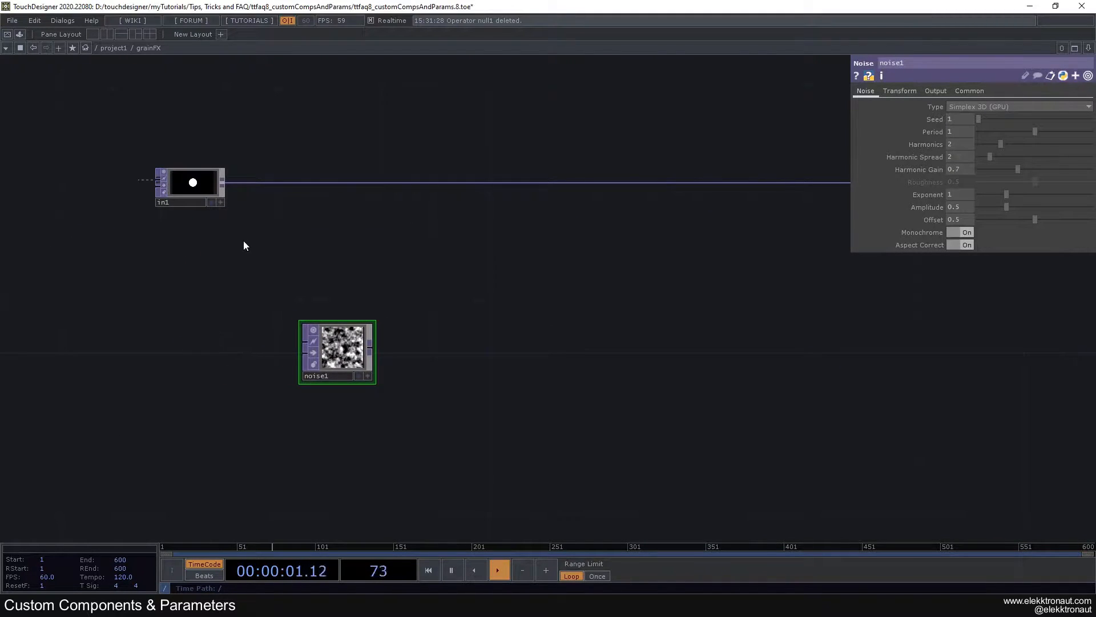
- Check noise1's resolution settings, then leave grainFX and check the Common parameters of circle1
left_click(965, 88)
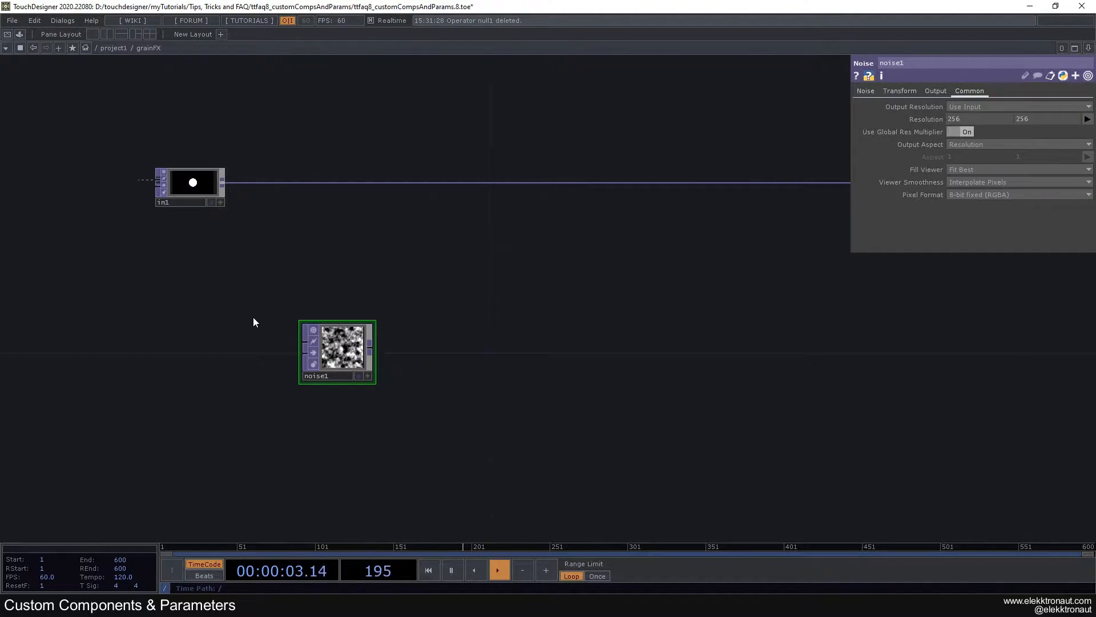
scroll(262, 324, "up", 2)
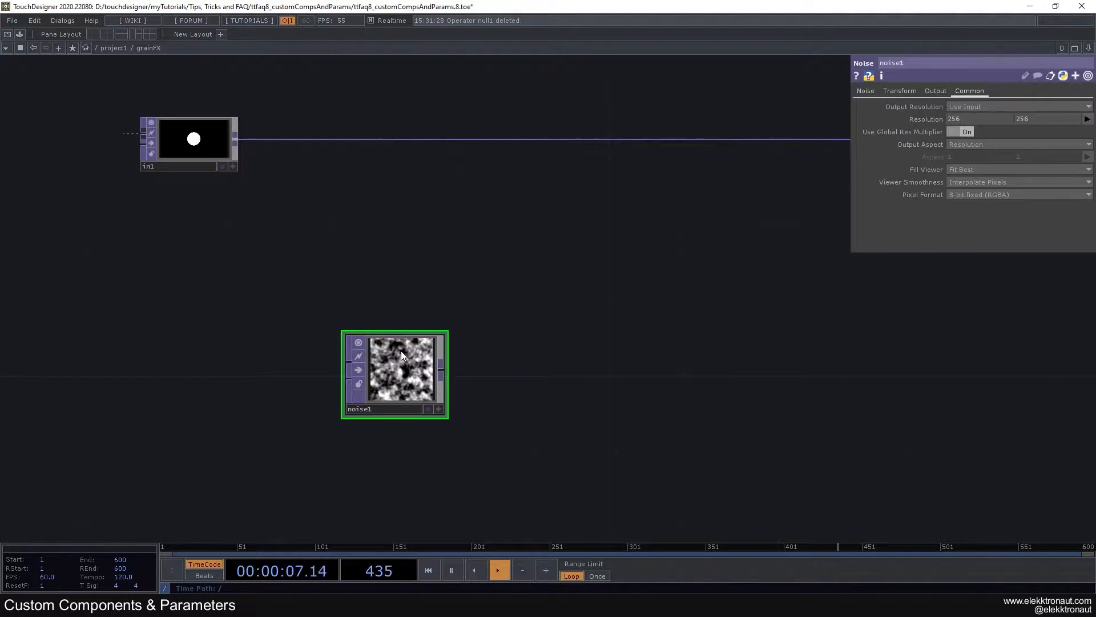
left_click(205, 140)
scroll(259, 295, "down", 2)
scroll(259, 296, "down", 4)
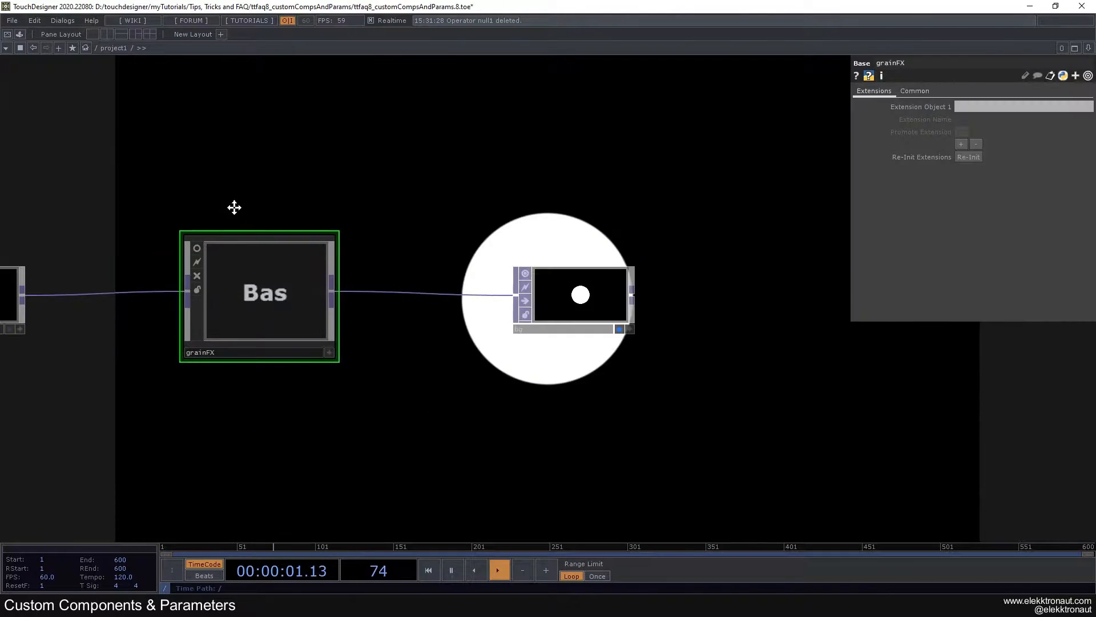
left_click_drag(224, 208, 382, 209)
left_click(75, 314)
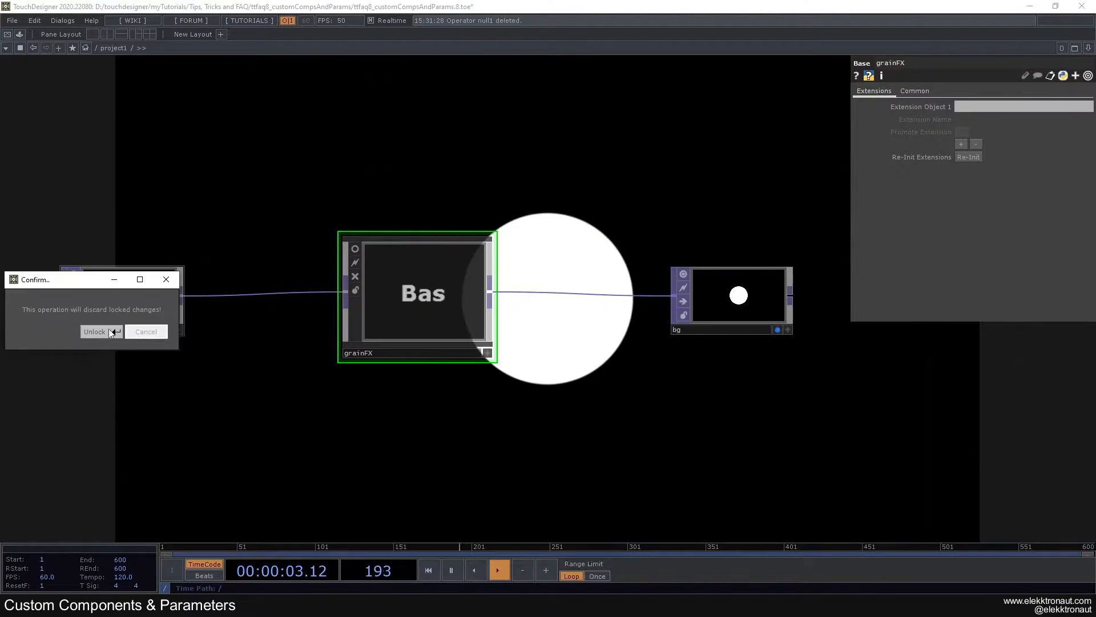
left_click(116, 329)
left_click(128, 302)
left_click(937, 91)
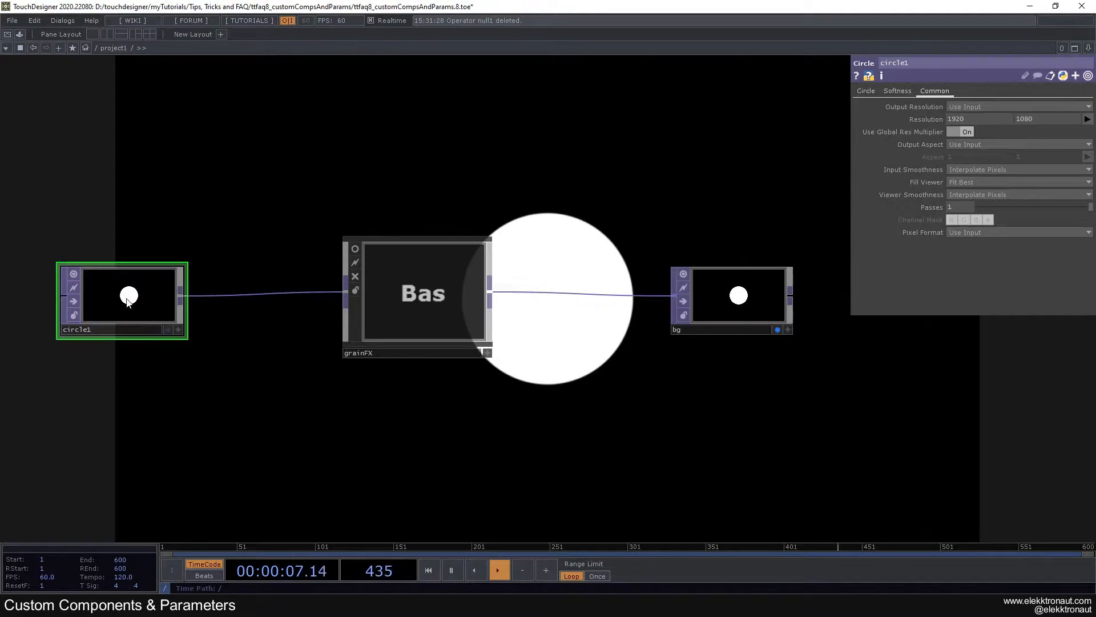
- Go back inside grainFX and inspect in1's operator info for its image size
scroll(379, 289, "up", 4)
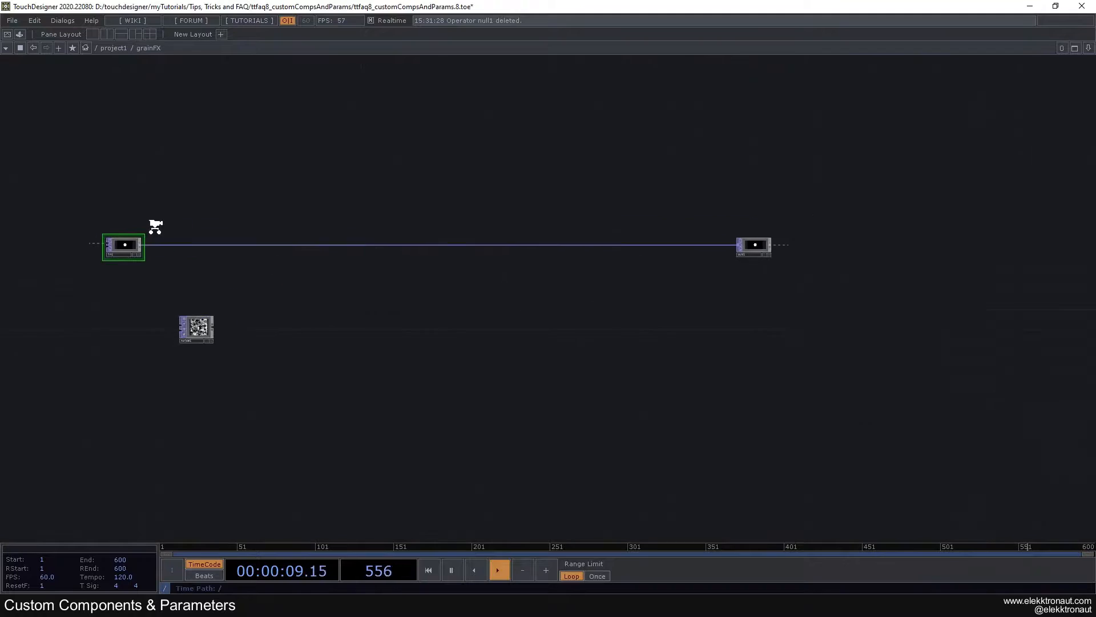
scroll(169, 228, "up", 5)
left_click_drag(163, 170, 174, 157)
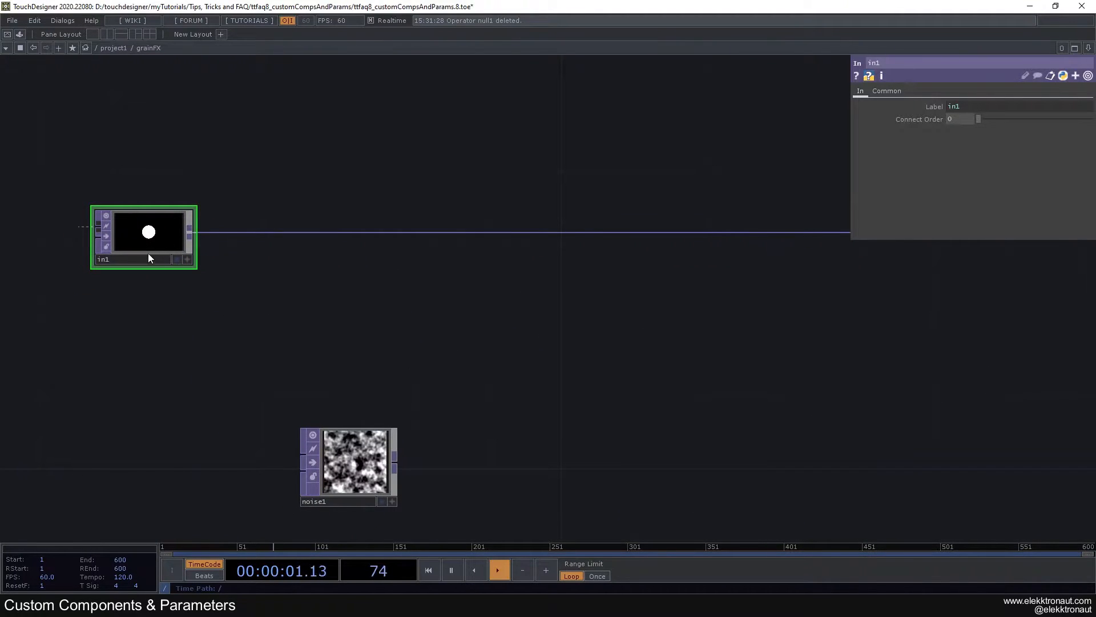
left_click_drag(190, 336, 215, 300)
middle_click(178, 197)
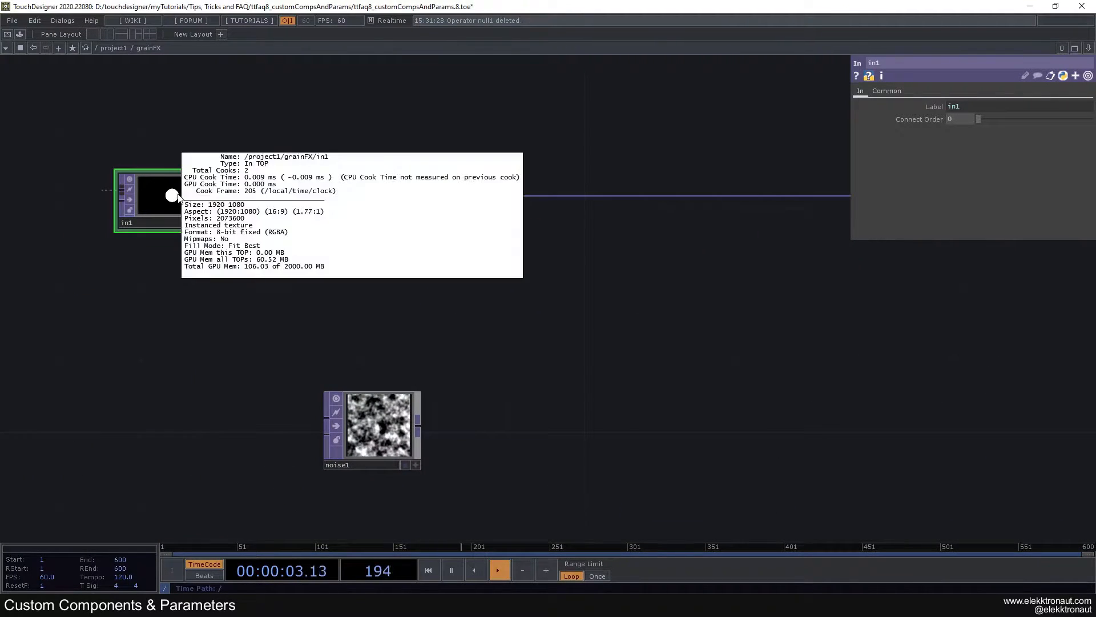
- Set noise1's horizontal resolution to the expression op('in1').width
left_click(379, 408)
left_click_drag(289, 405, 304, 353)
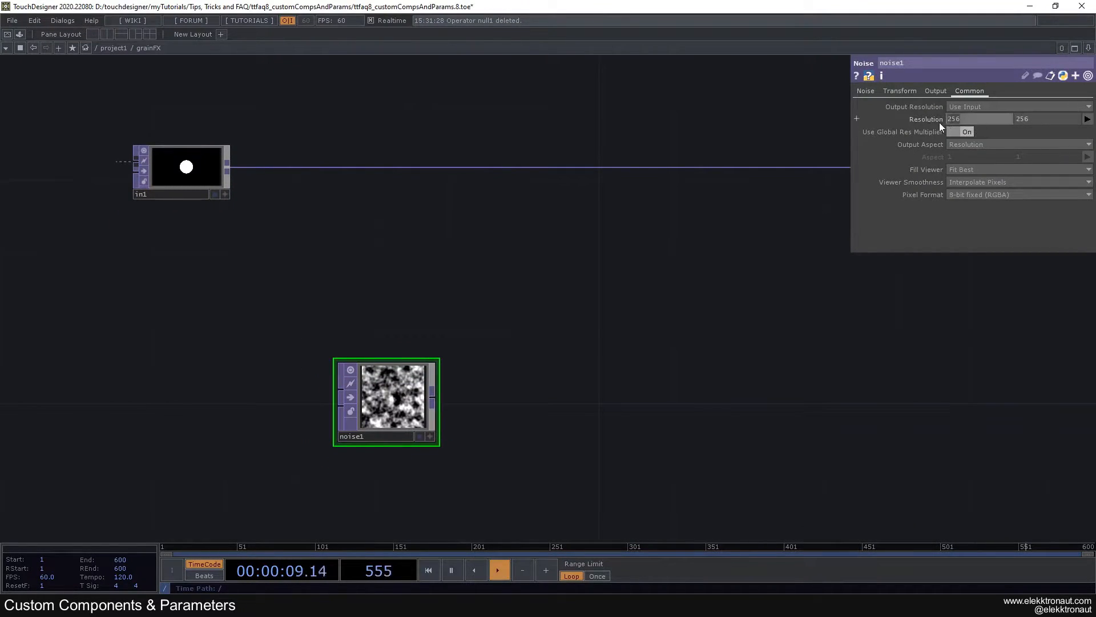
type("0'")
type("idth")
key("Return")
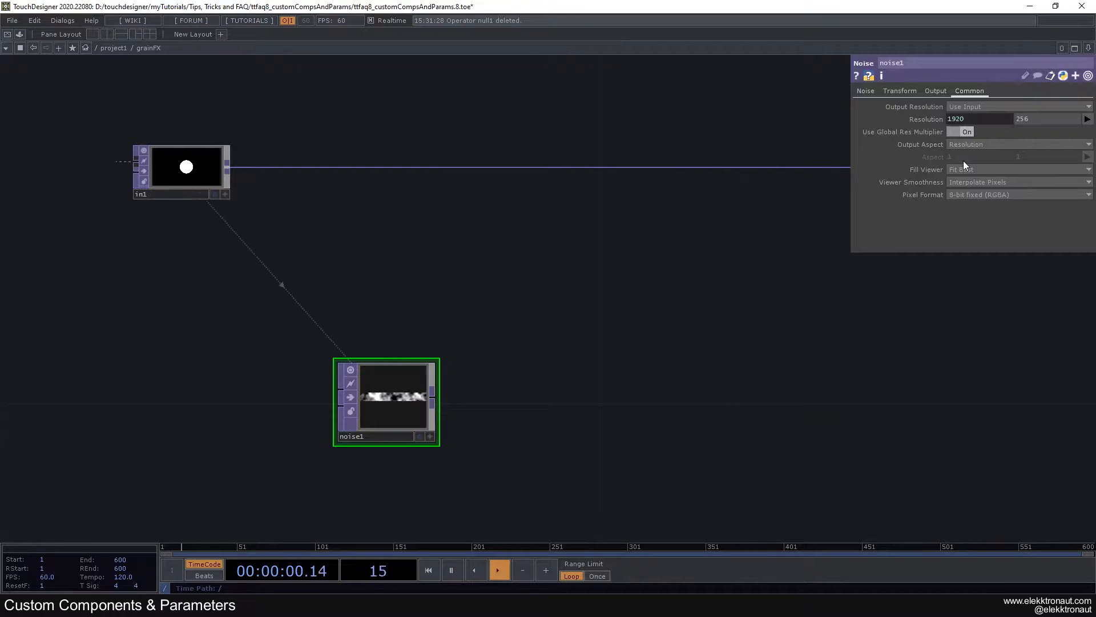
- Copy noise1's width expression to its vertical resolution and change it to op('in1').height
left_click(923, 117)
left_click(1009, 133)
key("ctrl+c")
left_click(1002, 140)
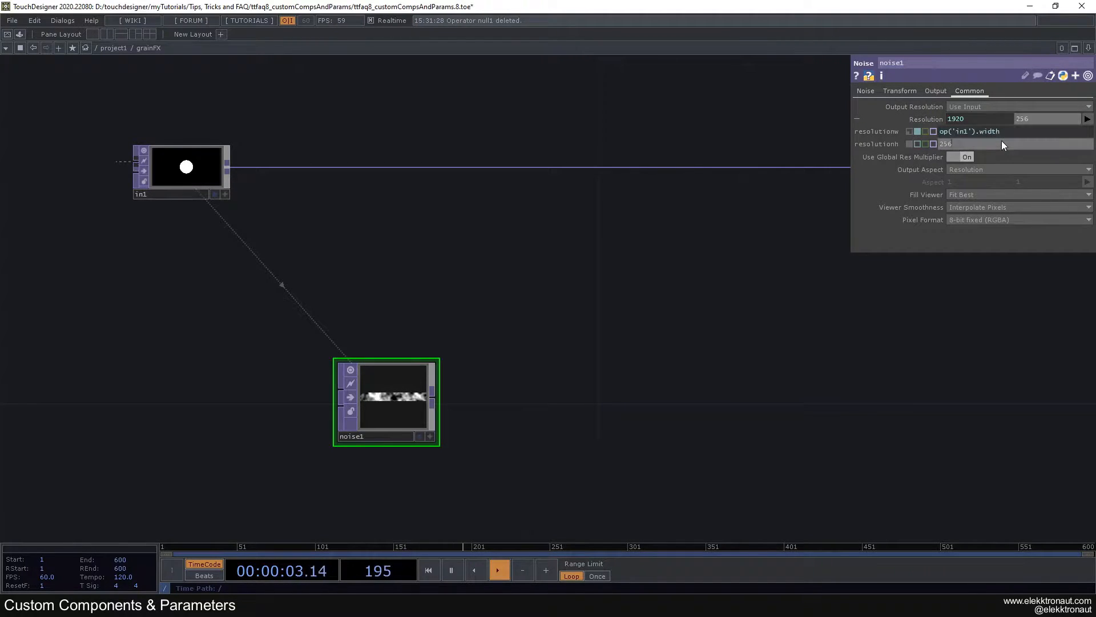
key("ctrl+v")
type("height")
key("Return")
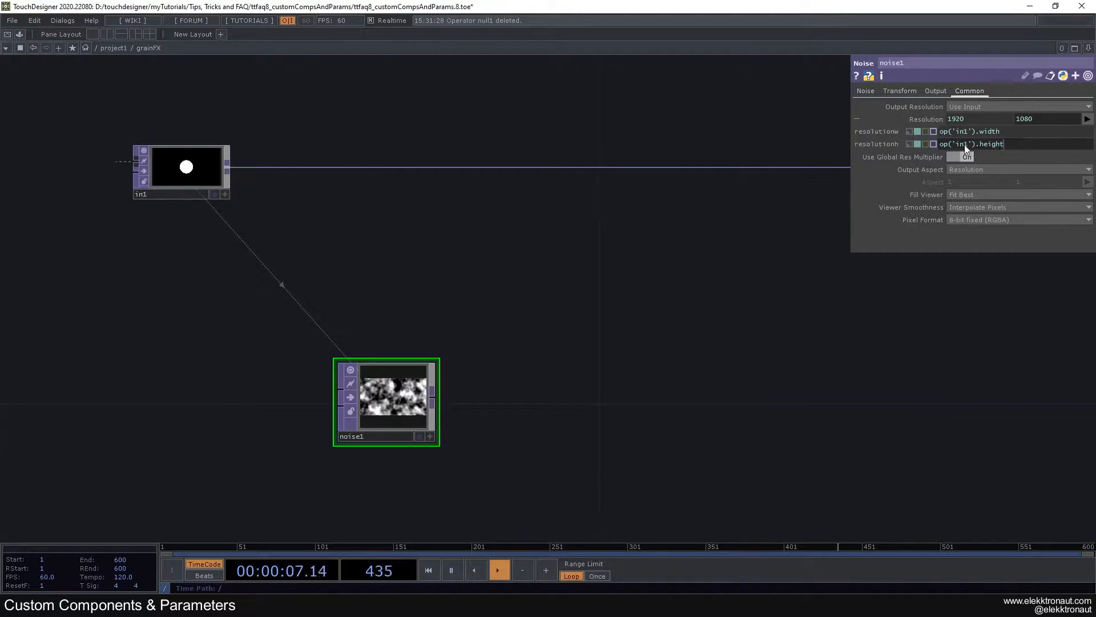
left_click(932, 120)
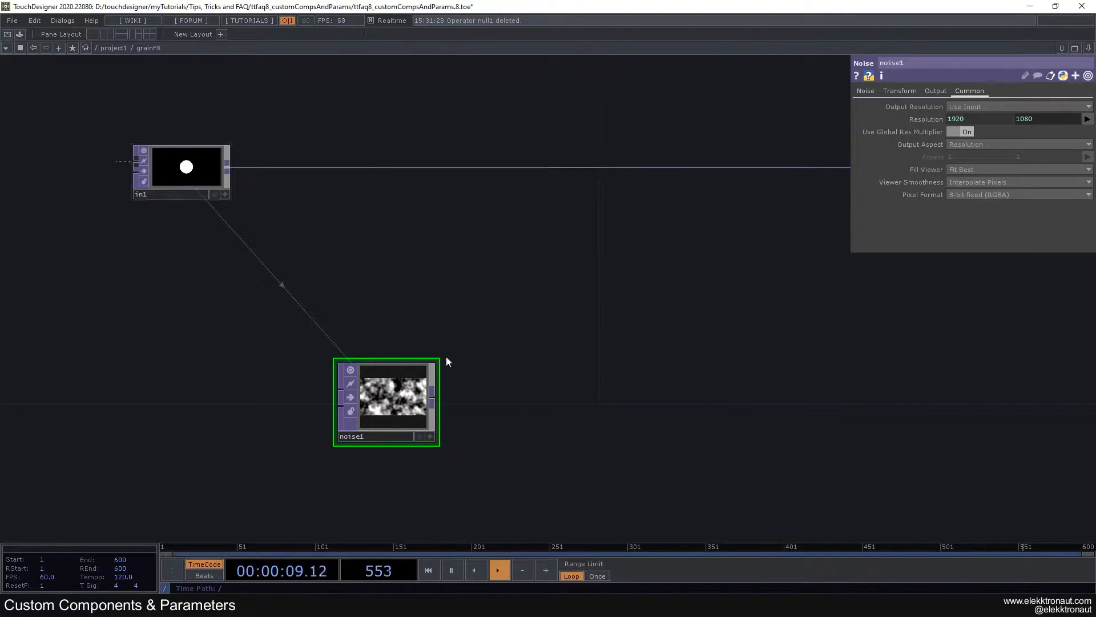
- Shrink the noise1 node's height to fit its image, show its Noise parameters and move it farther below in1
left_click_drag(437, 362, 437, 387)
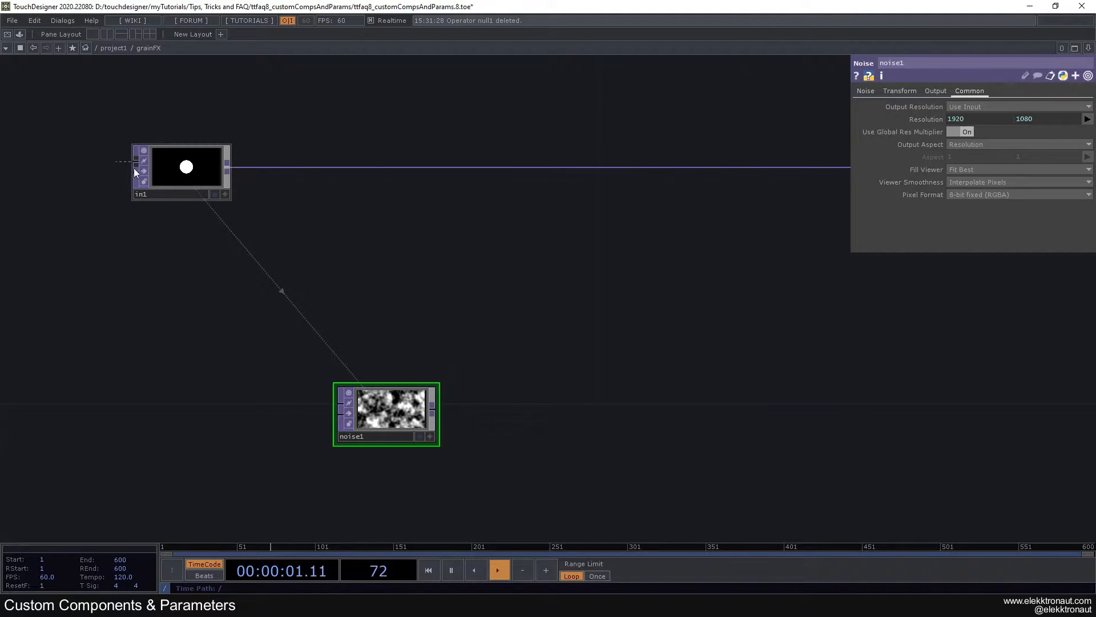
left_click(866, 91)
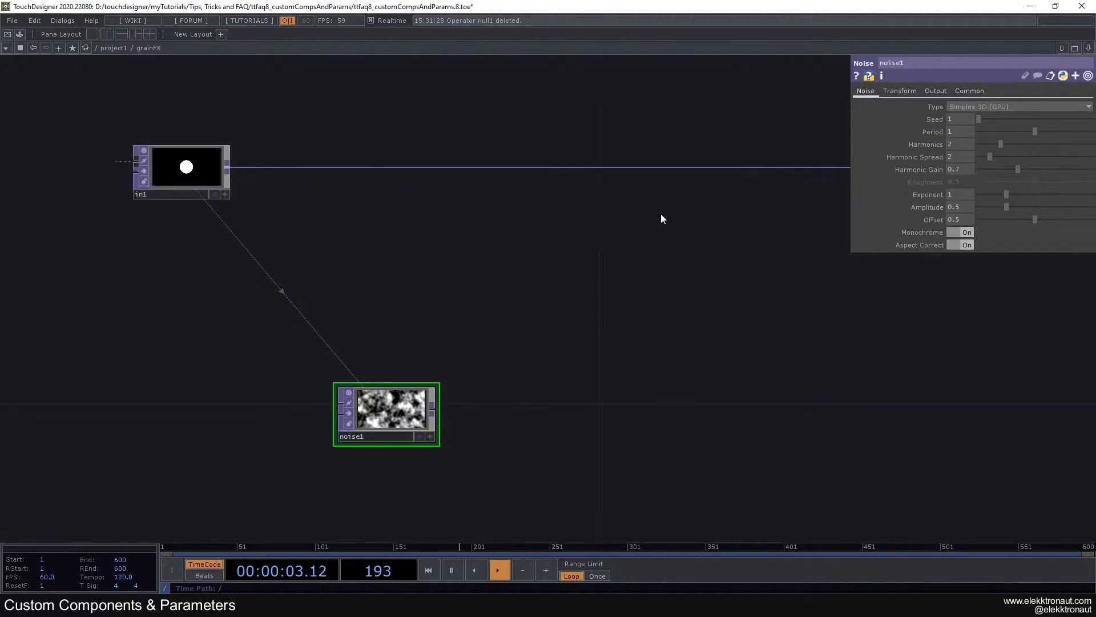
left_click_drag(433, 350, 315, 191)
scroll(418, 302, "down", 3)
scroll(315, 191, "down", 2)
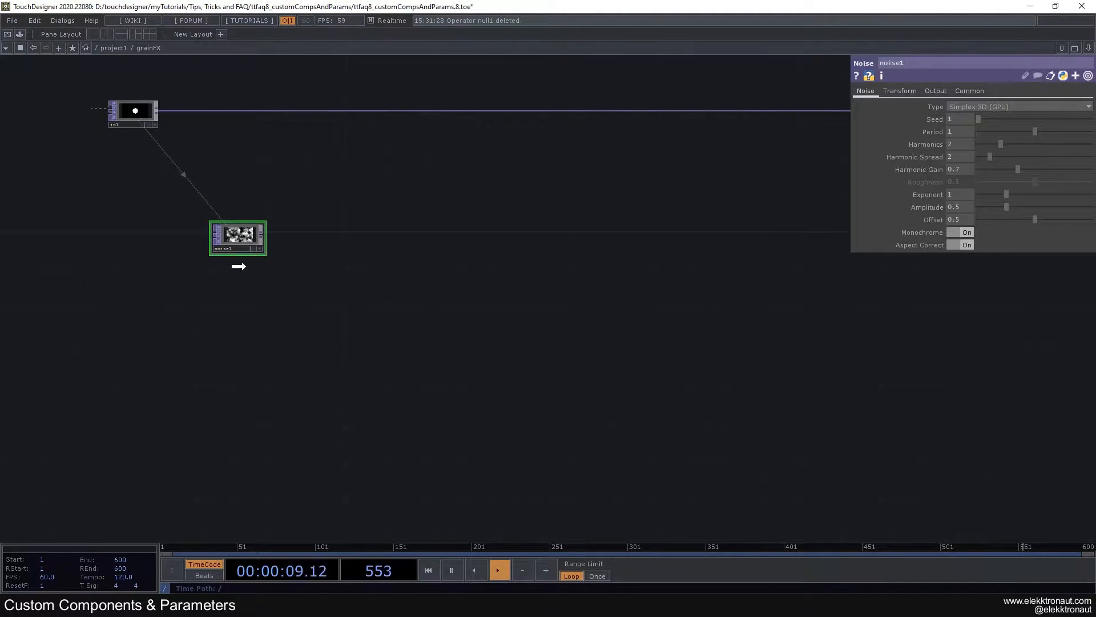
left_click_drag(244, 232, 244, 280)
- Duplicate noise1 twice and spread the two copies in a row to the right of it
key("ctrl+c")
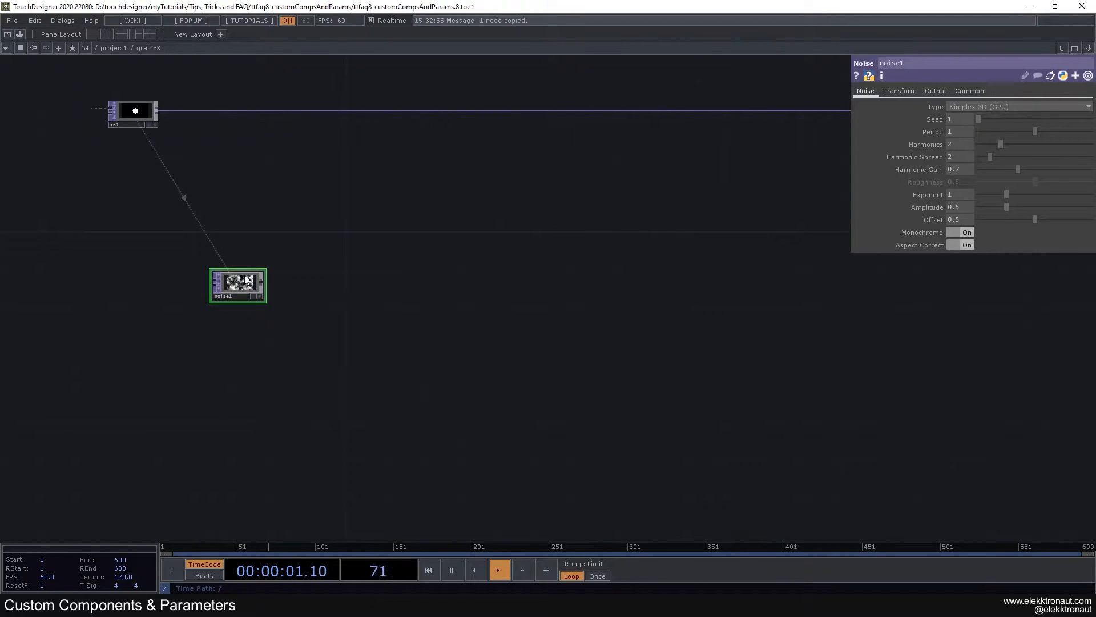
key("ctrl+v")
key("ctrl+v")
left_click_drag(246, 324, 518, 284)
left_click_drag(241, 358, 874, 284)
left_click_drag(621, 257, 287, 274)
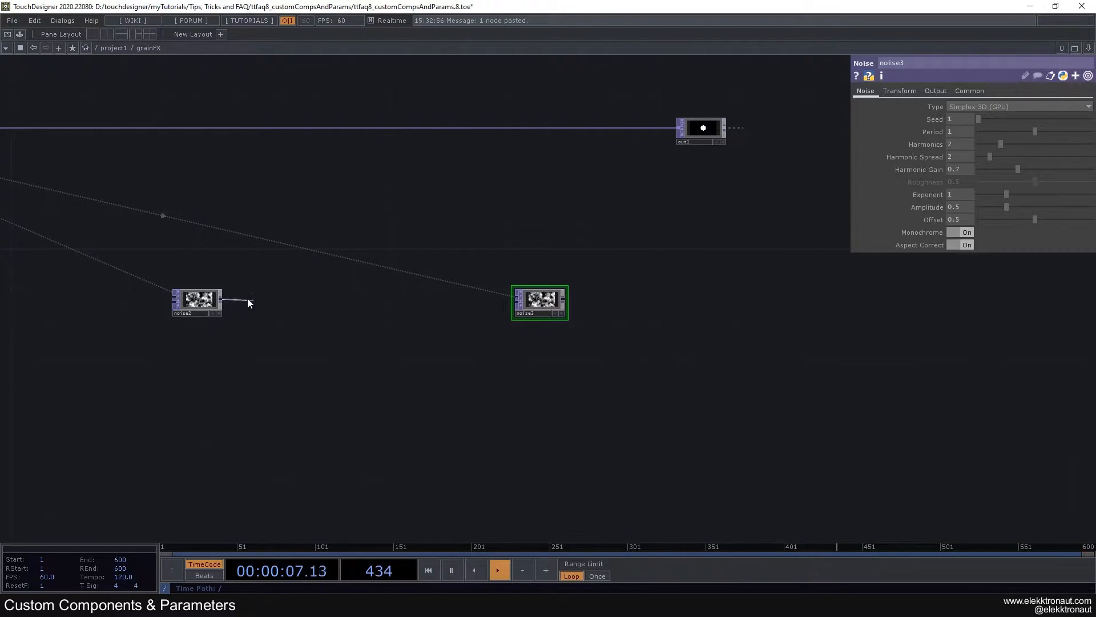
- Adjust the network spacing by moving noise2 slightly right, out1 farther right and noise1 slightly left
right_click(252, 299)
left_click_drag(200, 297, 220, 298)
left_click_drag(702, 129, 788, 129)
left_click_drag(753, 213, 1095, 212)
left_click(269, 298)
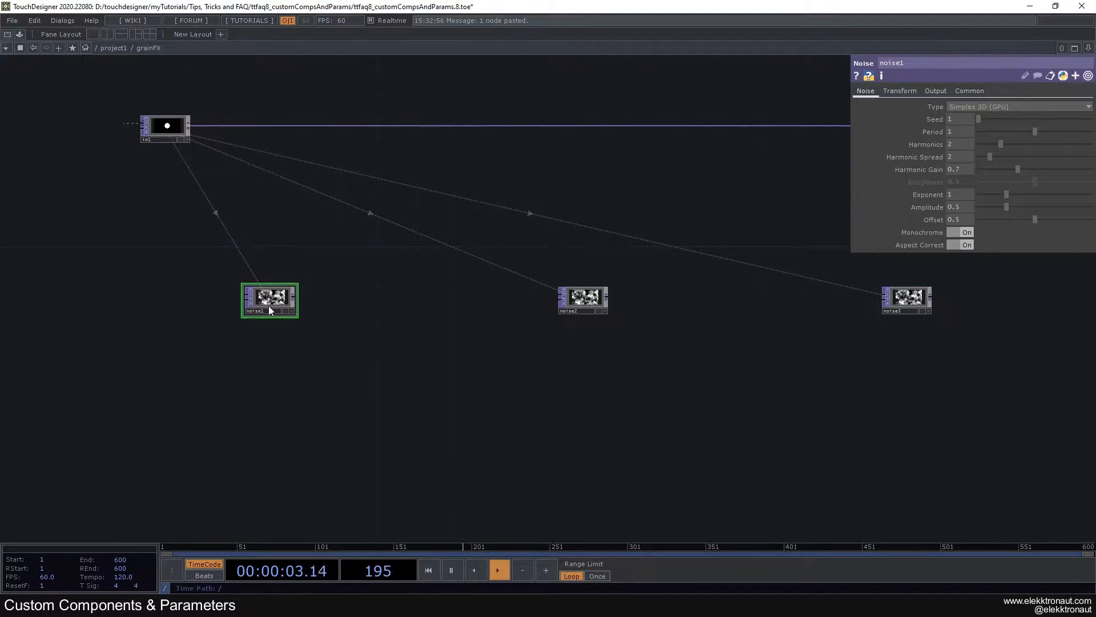
left_click_drag(543, 354, 535, 354)
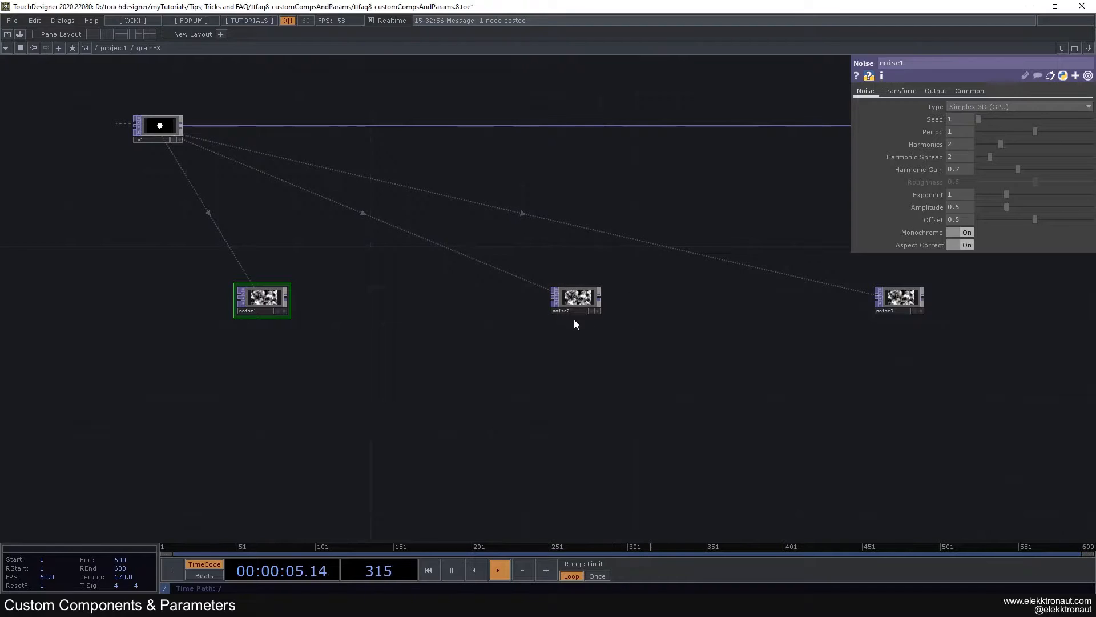
left_click(910, 304)
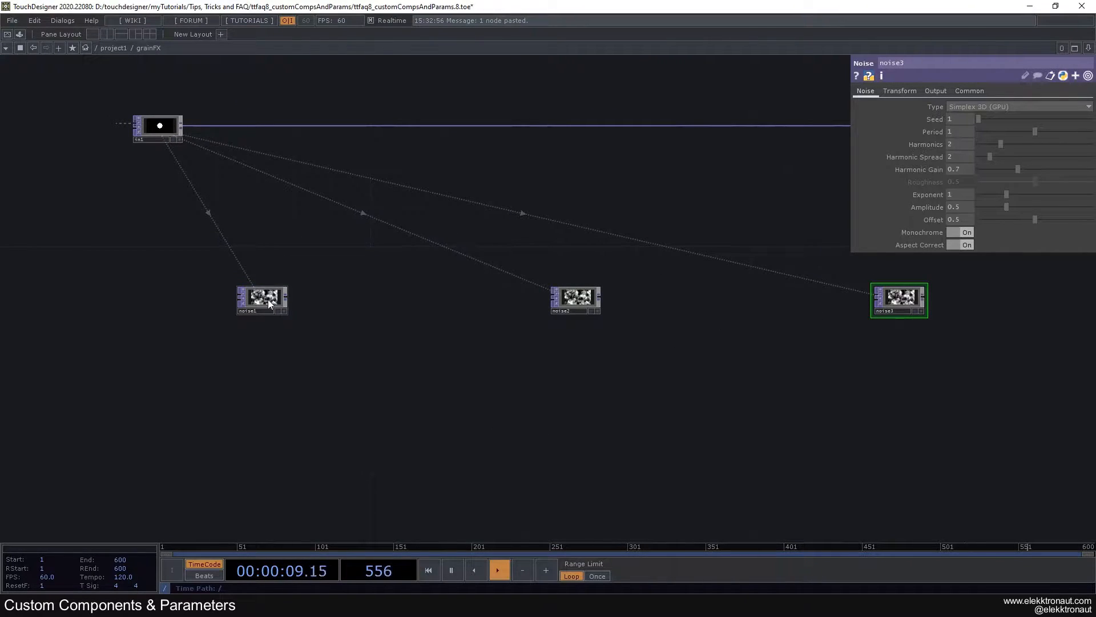
left_click_drag(268, 299, 249, 299)
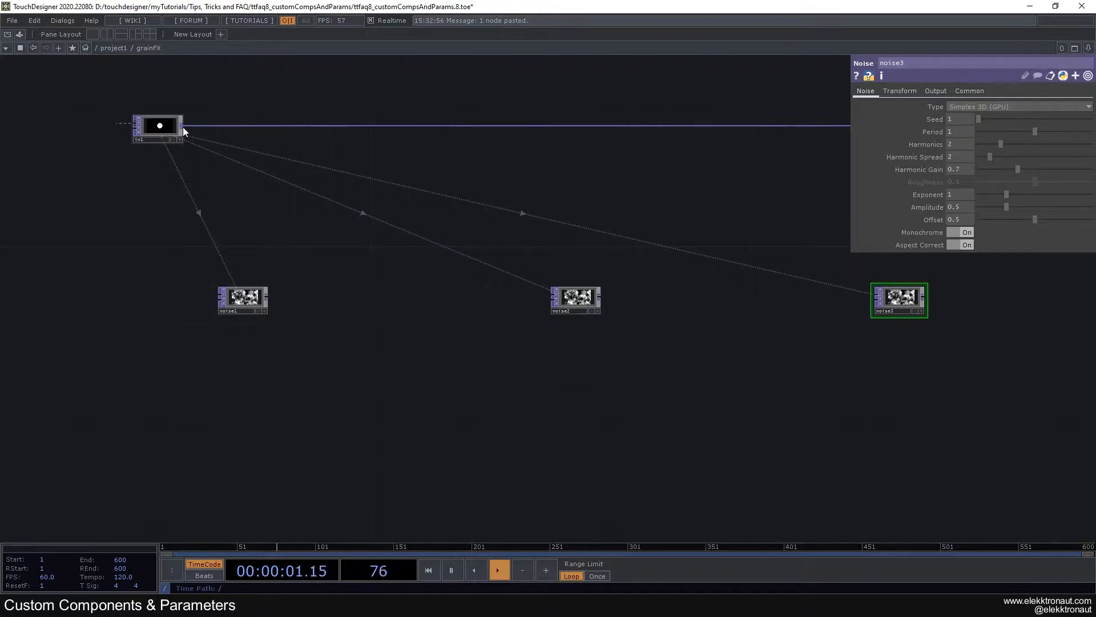
- Add a Composite TOP fed by in1 and place it to the upper right of noise1
right_click(183, 127)
type("com")
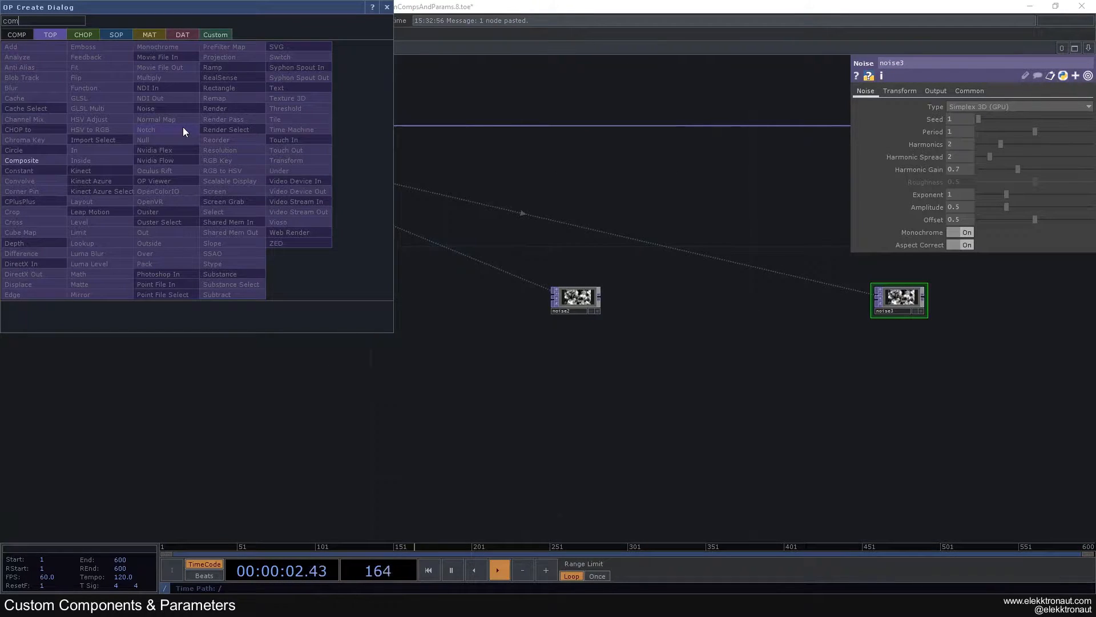
left_click(25, 160)
left_click(371, 233)
- Paste two copies of comp1 and line them up in a row, one near each remaining noise operator
key("ctrl+v")
key("ctrl+v")
left_click_drag(417, 266, 260, 287)
left_click_drag(220, 290, 485, 252)
left_click_drag(211, 328, 715, 242)
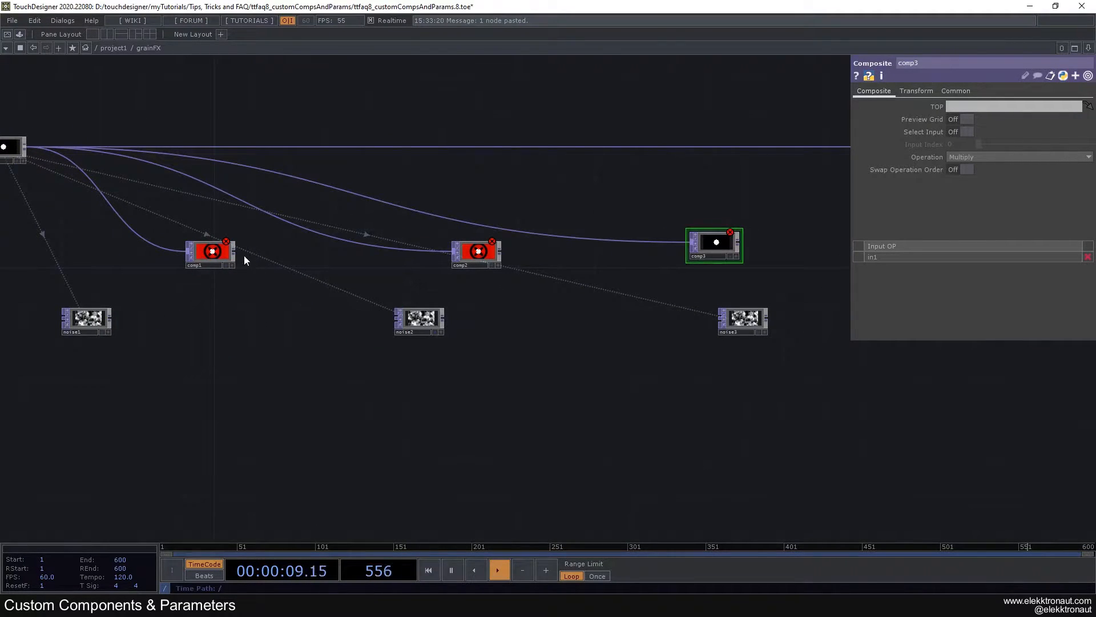
- Wire comp1 into comp2 and comp2 into comp3, and reposition the composites into an aligned chain
left_click_drag(233, 251, 349, 240)
left_click_drag(502, 252, 565, 238)
left_click_drag(564, 238, 479, 236)
left_click_drag(623, 255, 643, 265)
left_click_drag(520, 226, 598, 232)
- Move out1 farther right and insert a Switch TOP on the wire between in1 and out1
left_click_drag(286, 205, 0, 199)
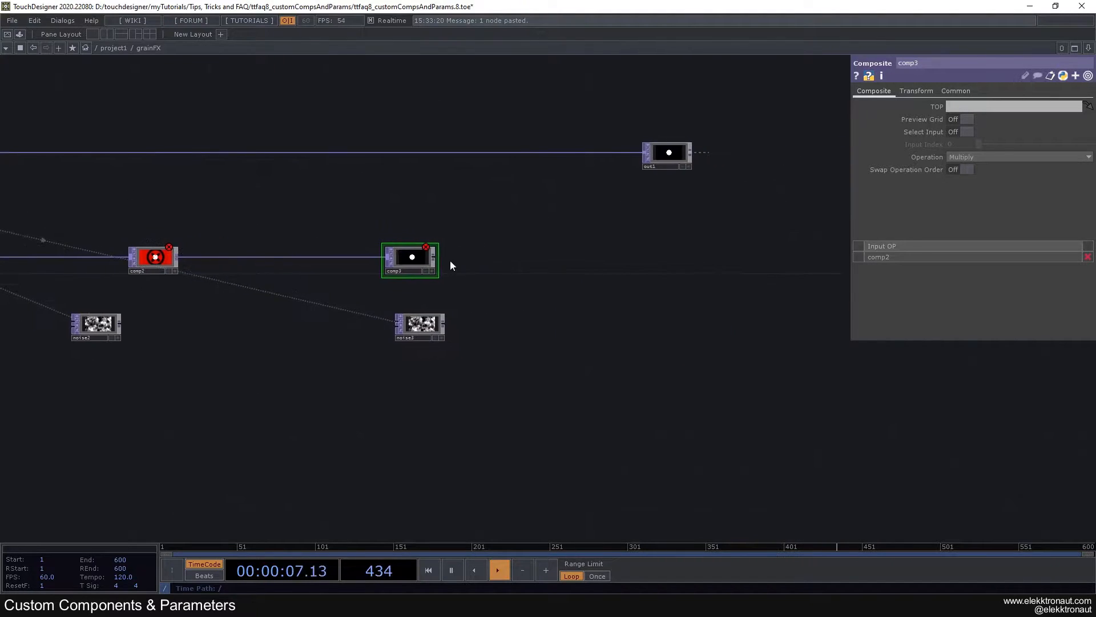
left_click_drag(658, 151, 753, 152)
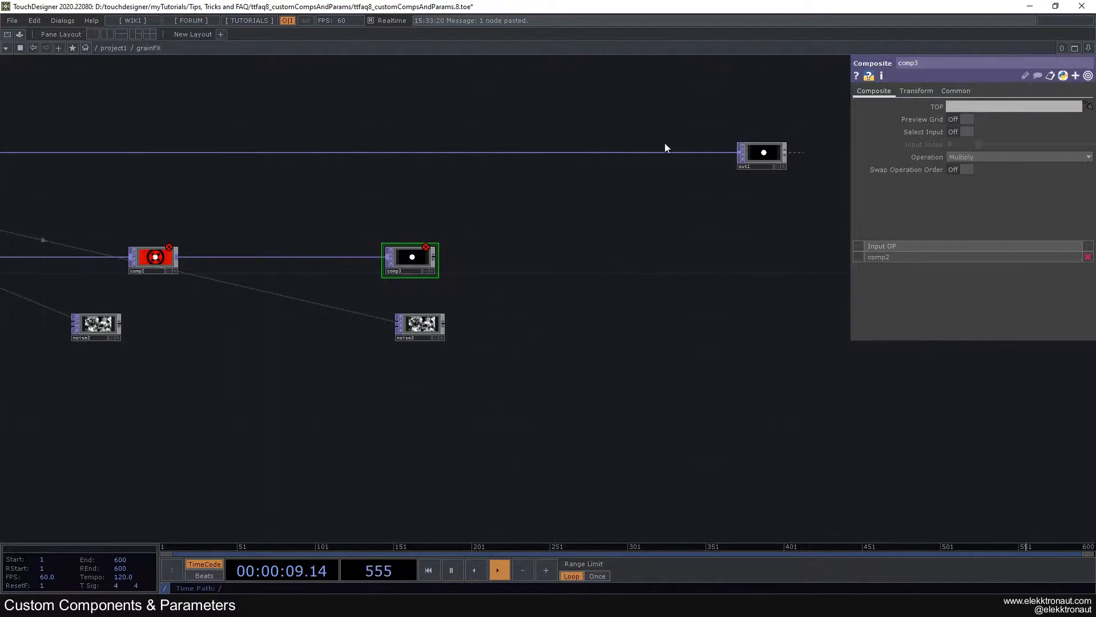
right_click(604, 152)
left_click(618, 143)
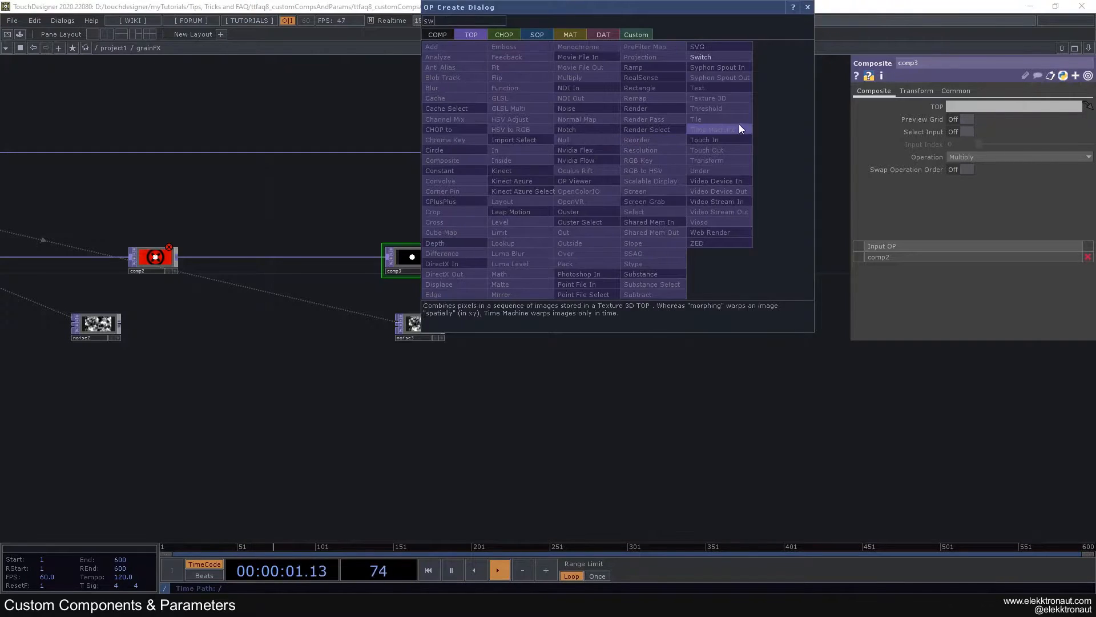
left_click(722, 59)
left_click(676, 154)
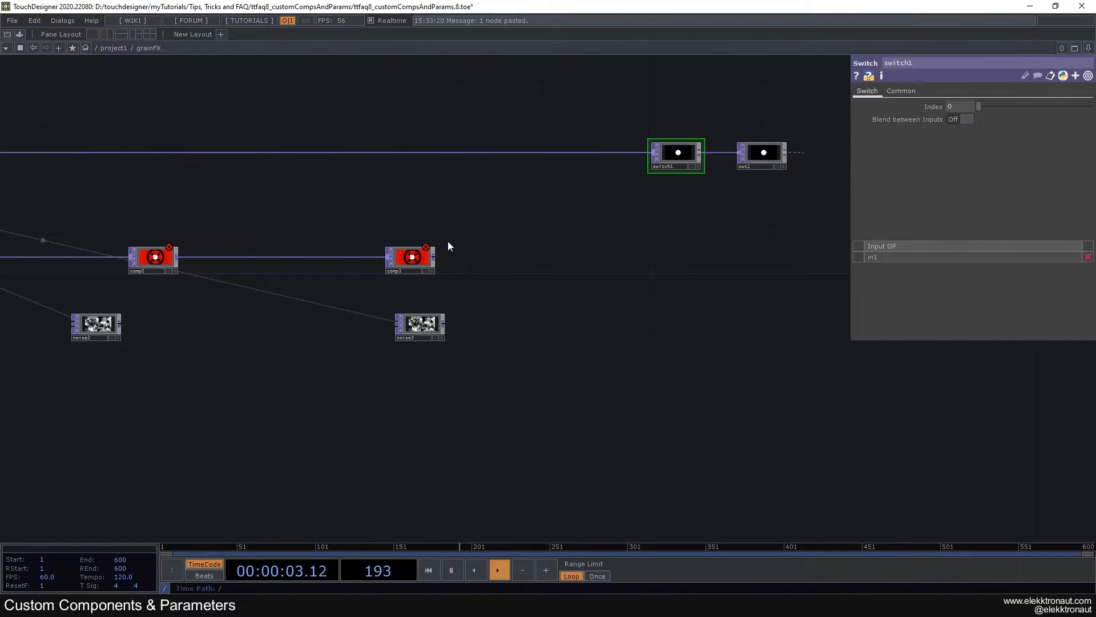
- Wire comp3 into the second input of switch1, and connect each noise operator to the composite above it
left_click_drag(433, 258, 655, 162)
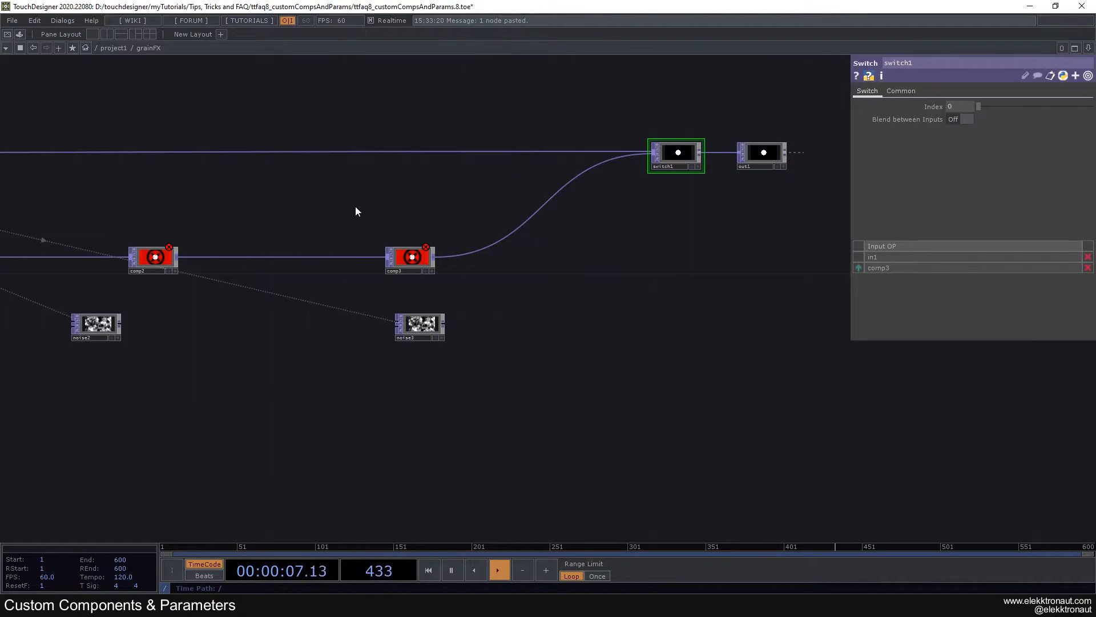
left_click_drag(355, 207, 495, 197)
mouse_move(127, 313)
left_mouse_down()
mouse_move(177, 277)
mouse_move(120, 324)
mouse_move(240, 259)
mouse_move(145, 303)
left_mouse_up()
right_click_drag(236, 224, 797, 279)
left_click(970, 157)
left_click(971, 167)
left_click(708, 180)
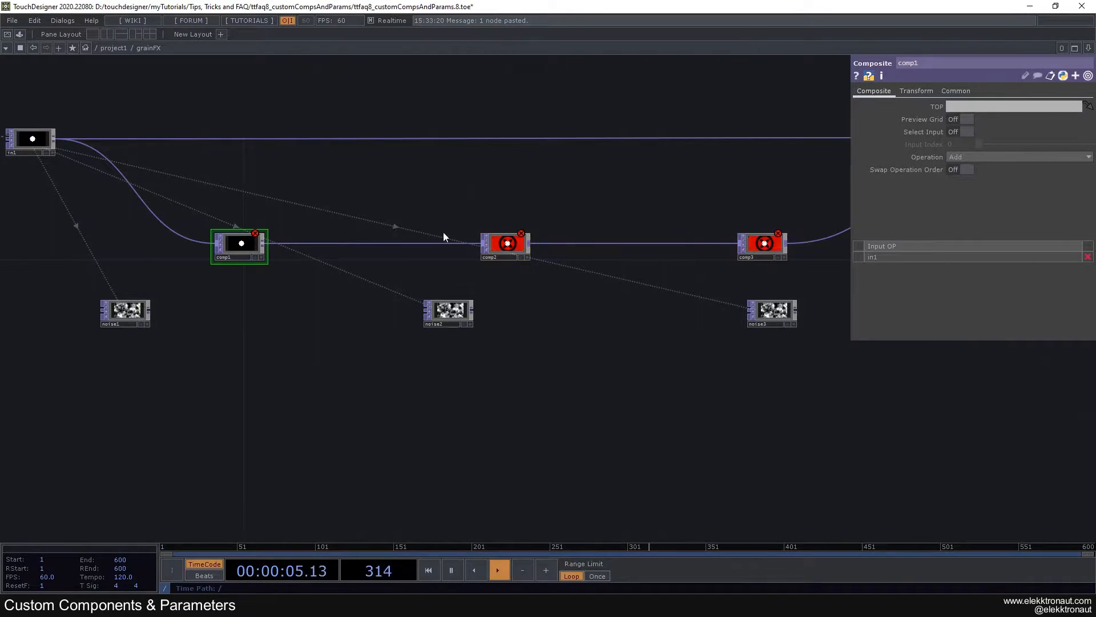
left_click_drag(140, 313, 216, 246)
left_click_drag(467, 313, 374, 322)
left_click_drag(800, 307, 667, 235)
left_click_drag(588, 297, 587, 307)
left_click_drag(674, 268, 415, 314)
- Show out1 as the network background and raise the Index of switch1 to about 1
scroll(435, 266, "up", 5)
scroll(430, 273, "down", 5)
left_click_drag(320, 241, 74, 288)
left_click(575, 175)
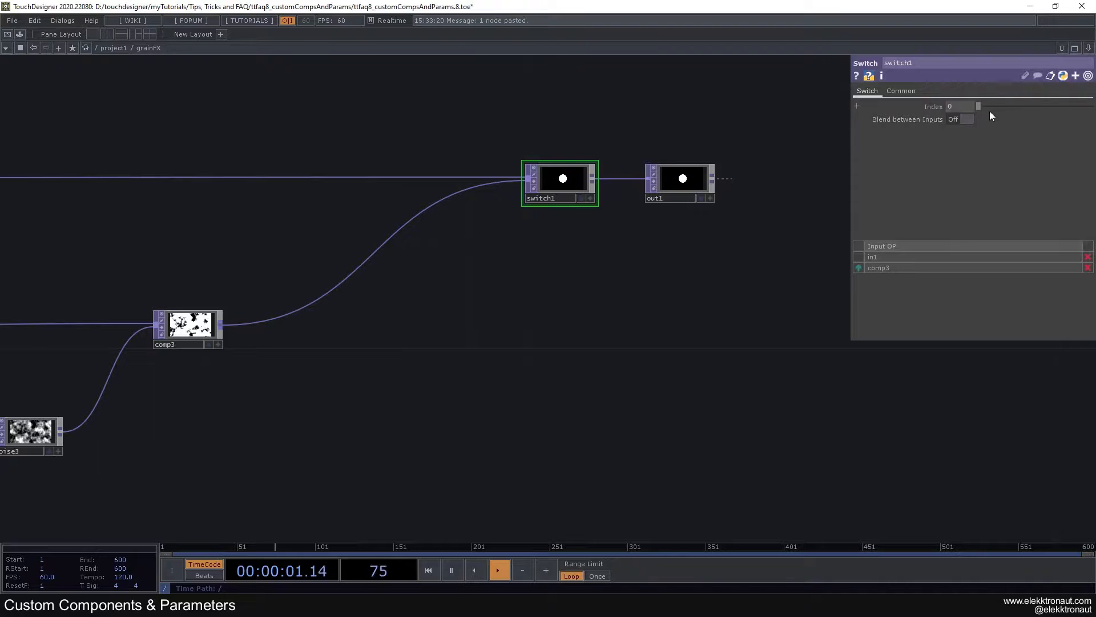
left_click_drag(981, 107, 986, 107)
left_click(701, 198)
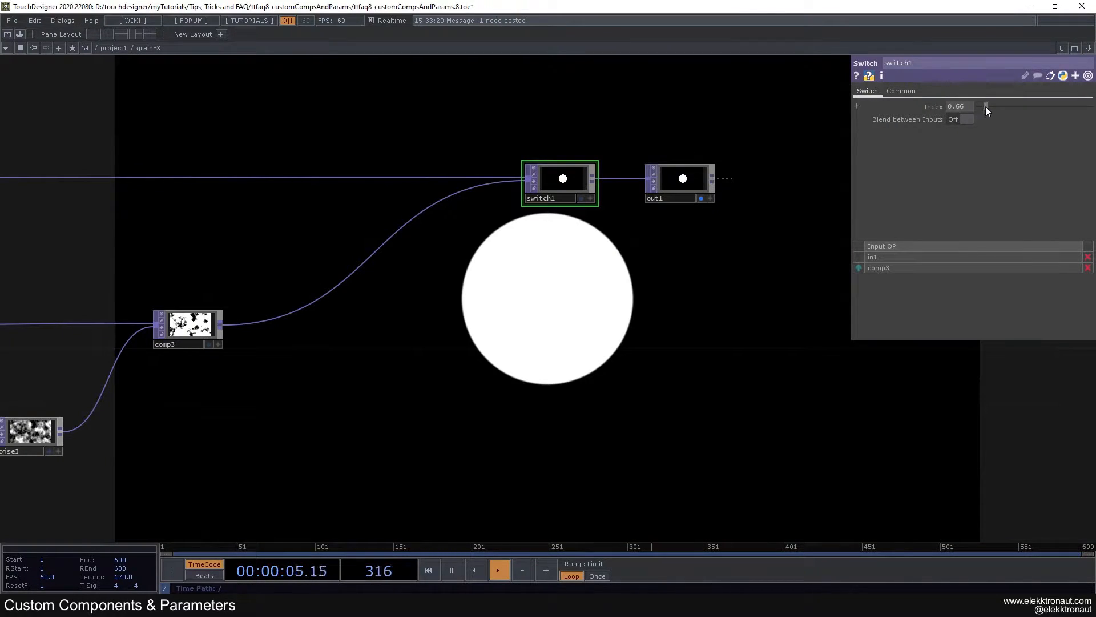
left_click_drag(965, 111, 991, 115)
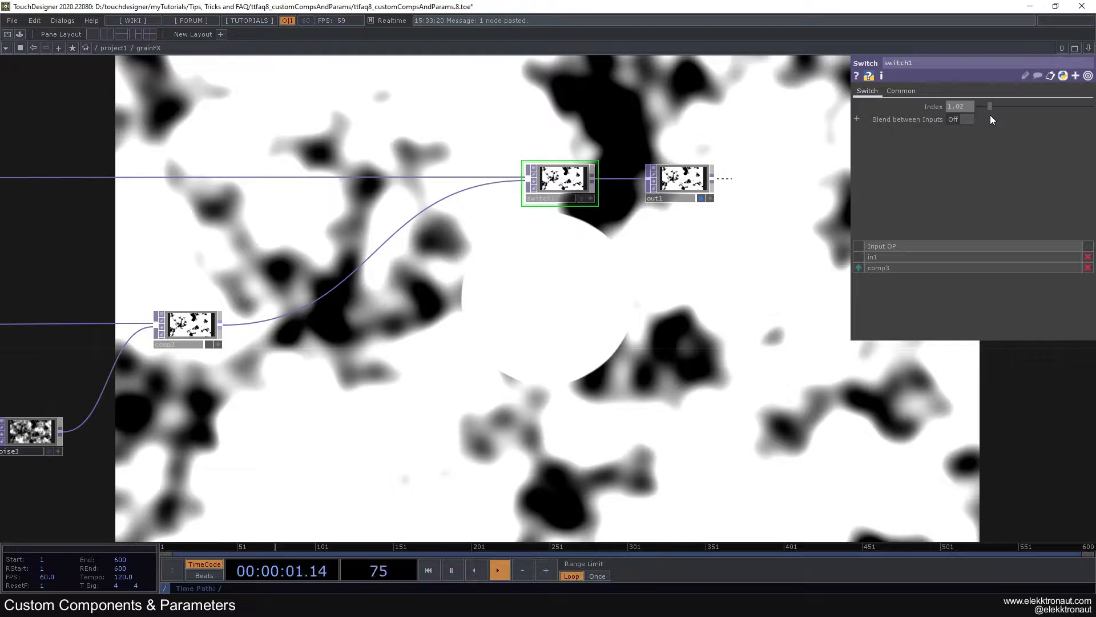
- Bypass comp3 and comp2 so only the first noise and composite stage affects the output
scroll(554, 343, "down", 6)
left_click_drag(388, 370, 567, 338)
scroll(445, 338, "up", 2)
left_click_drag(350, 319, 399, 327)
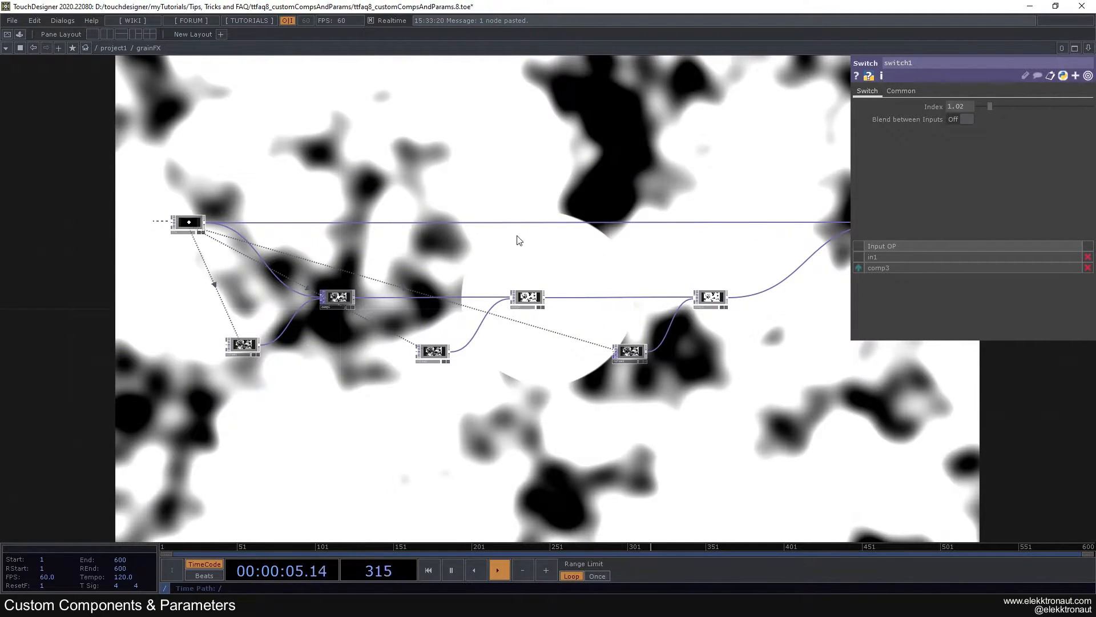
scroll(534, 302, "up", 4)
left_click_drag(599, 265, 431, 255)
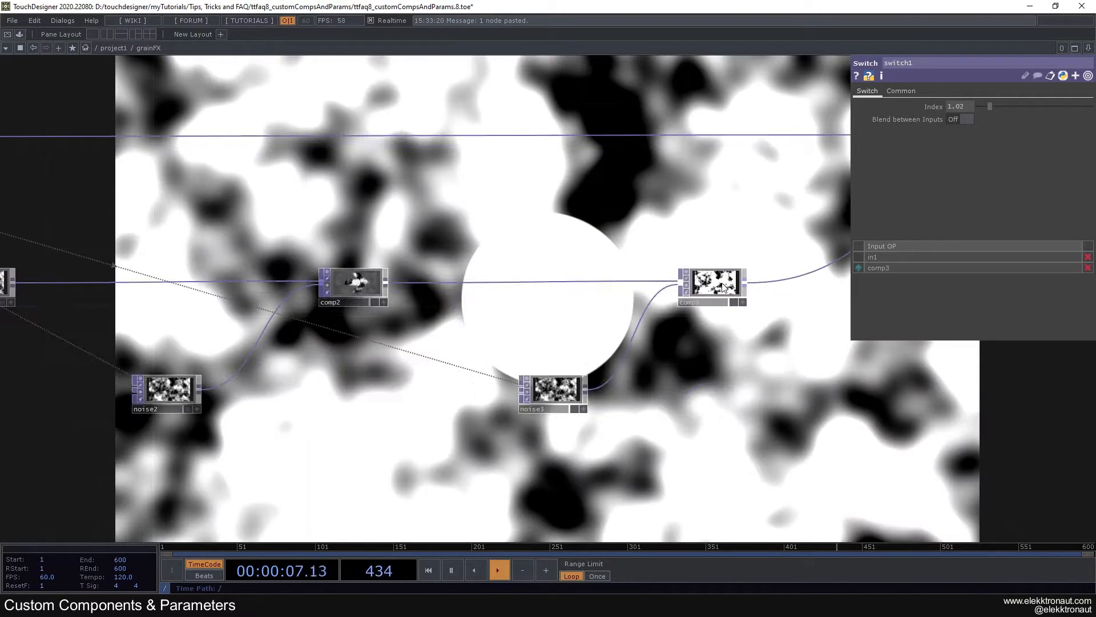
left_click(685, 286)
scroll(537, 290, "down", 4)
left_click_drag(223, 286, 318, 244)
- Set the Period of noise1 to 4 and its Harmonics to 0
scroll(534, 284, "up", 4)
left_click_drag(336, 320, 228, 325)
left_click_drag(310, 366, 315, 346)
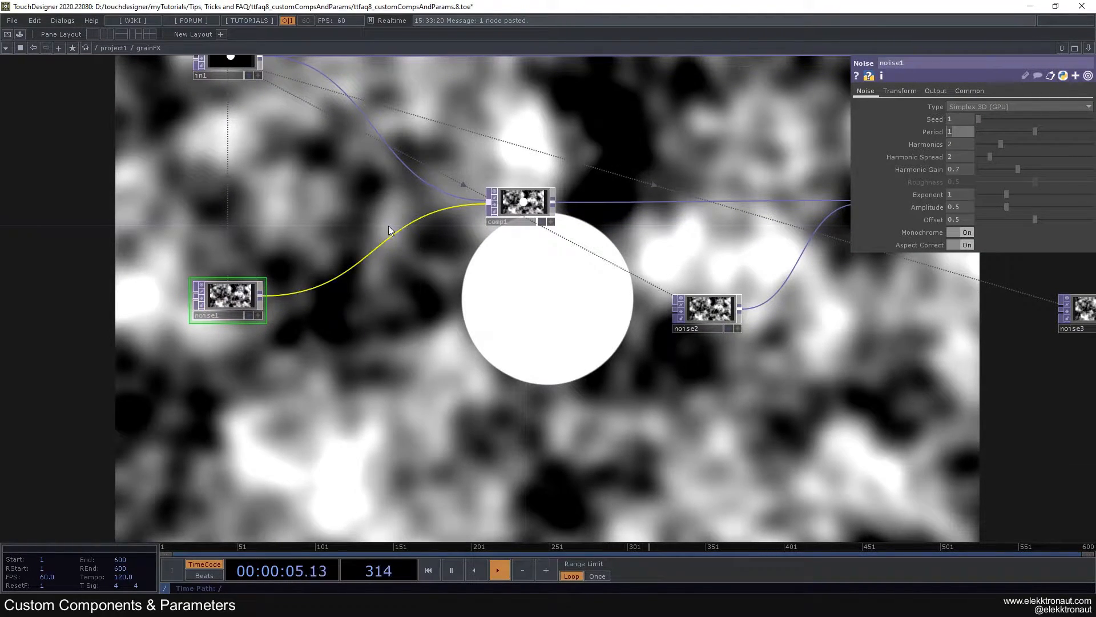
type("4")
key("Return")
left_click_drag(417, 321, 439, 303)
left_click_drag(1000, 144, 885, 145)
left_click_drag(979, 146, 637, 266)
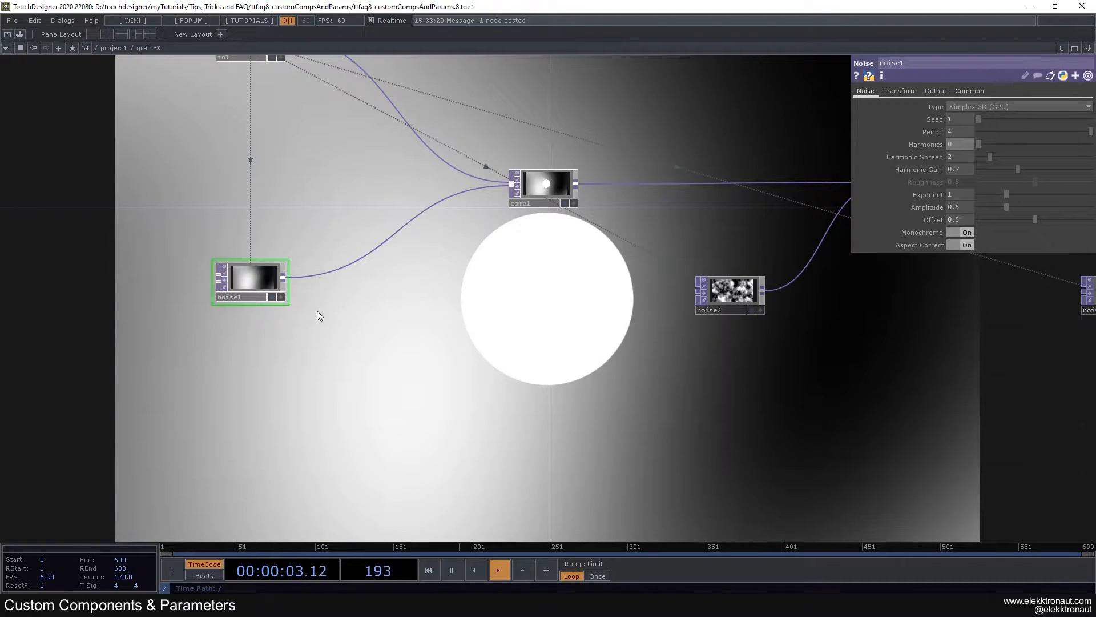
- Animate the Z translation of noise1 with the expression absTime.seconds*.05
left_click(899, 90)
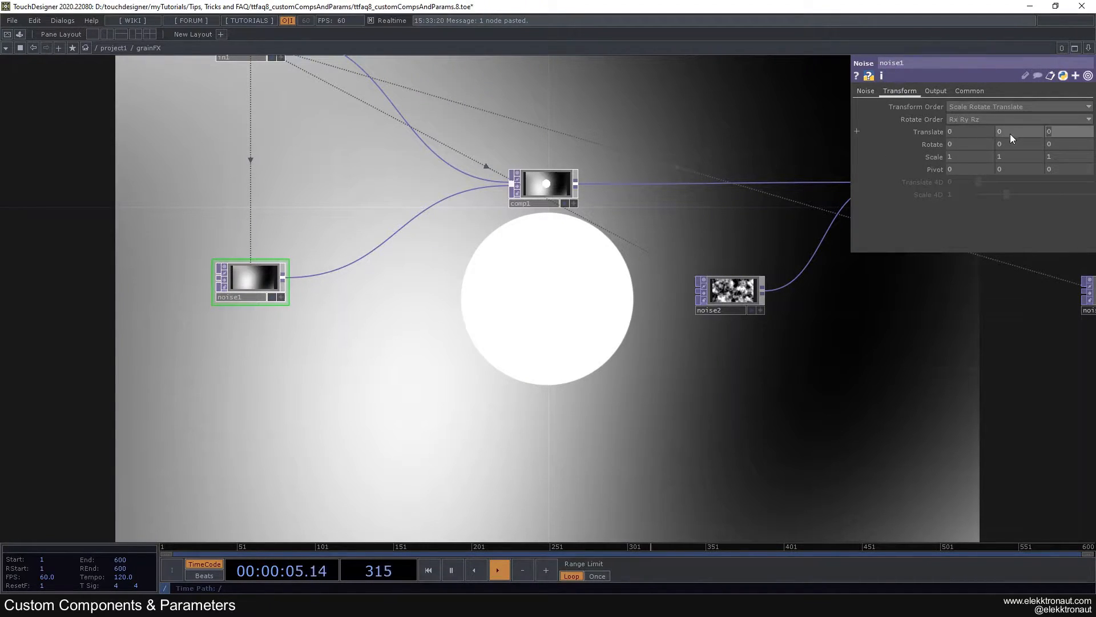
type("absTime.seconds*.05")
key("Return")
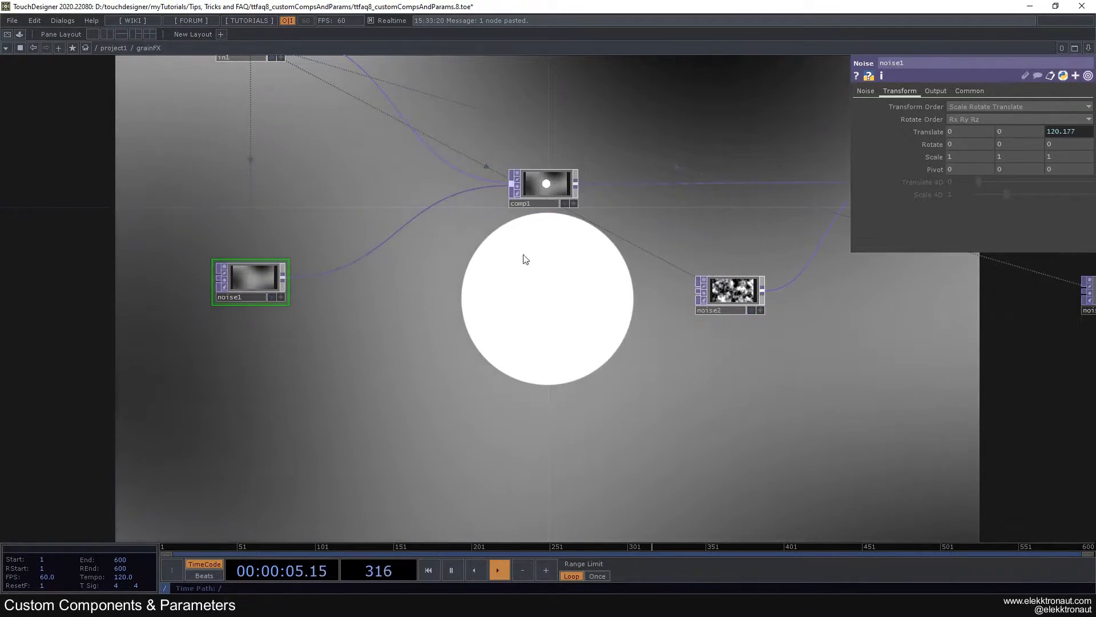
left_click(865, 90)
- Set the Seed of noise2 to 712 to vary its pattern from noise1
left_click_drag(476, 298, 59, 251)
left_click(323, 237)
left_click_drag(979, 118, 989, 119)
left_click(710, 237)
left_click_drag(560, 272, 927, 245)
left_click_drag(307, 266, 426, 263)
left_click(264, 227)
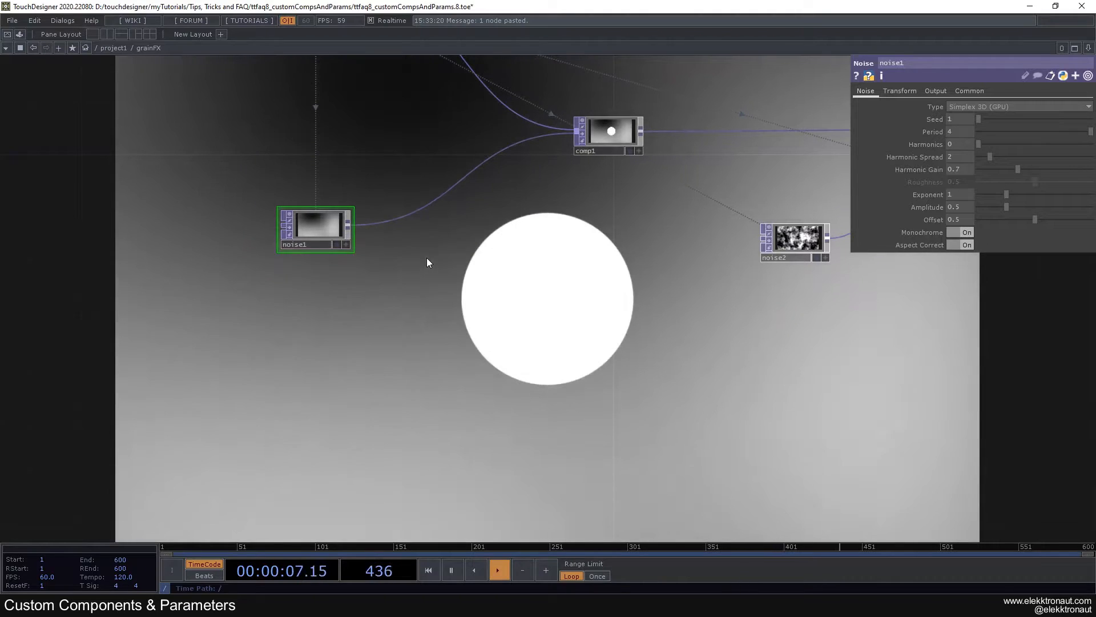
- Insert a Lookup TOP on the wire between noise1 and comp1
right_click(381, 224)
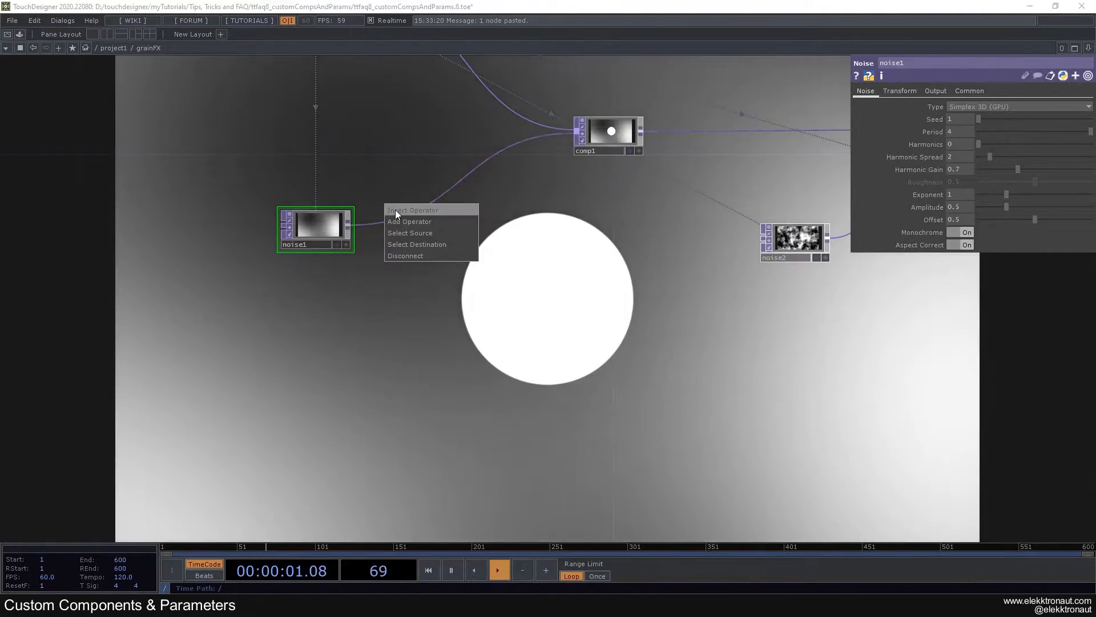
left_click(394, 212)
type("loo")
key("Return")
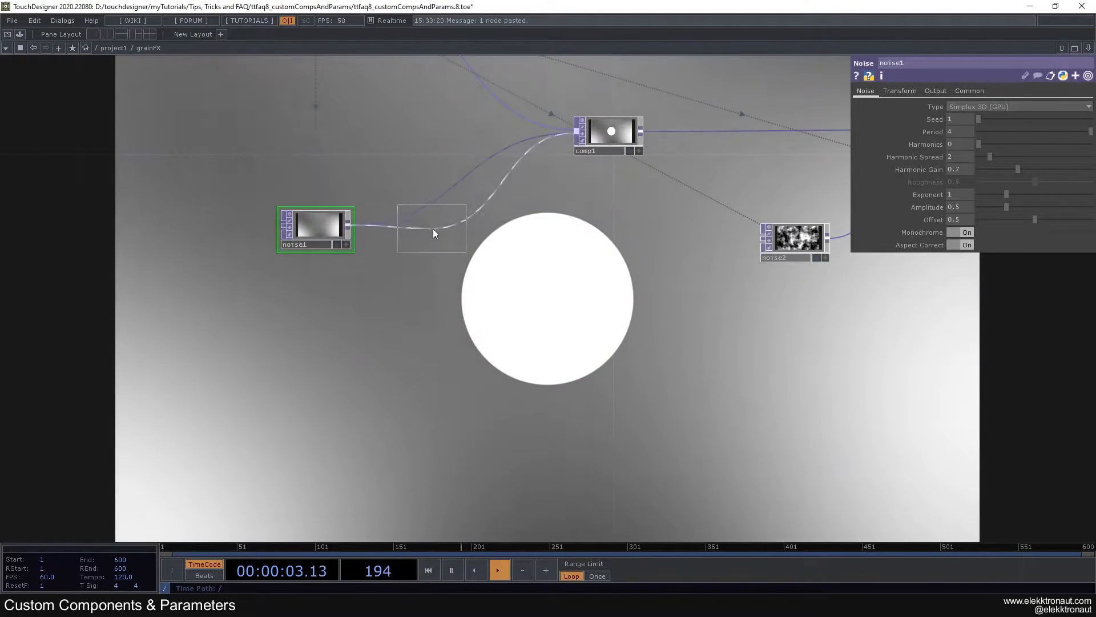
left_click(432, 229)
- Add a Ramp TOP below noise1 and wire it into the second input of lookup1
key("Tab")
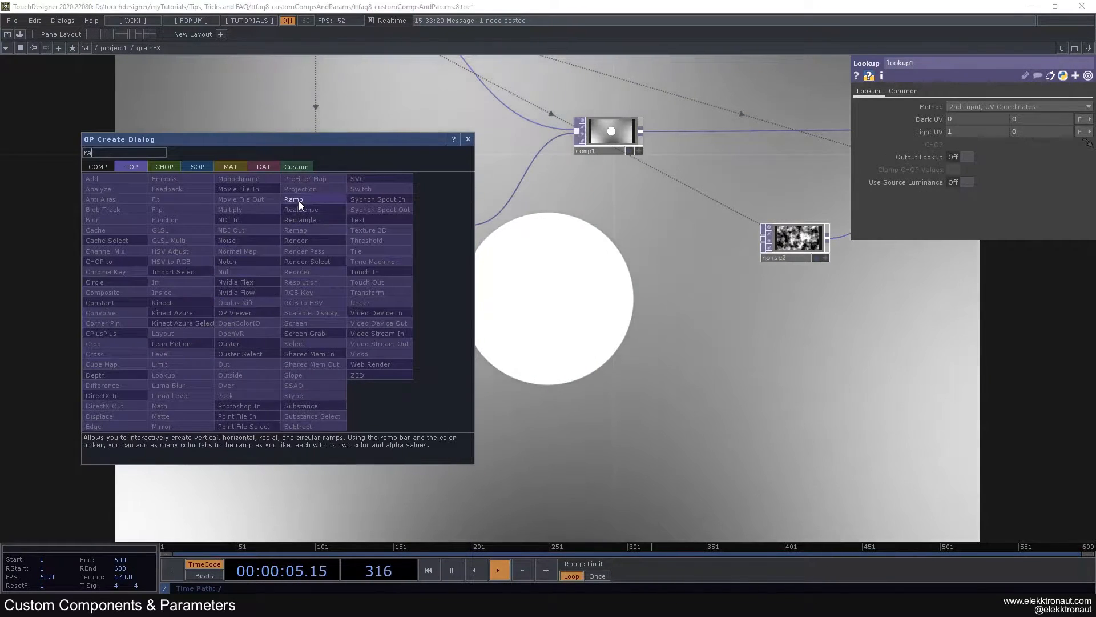
left_click(296, 199)
left_click(323, 323)
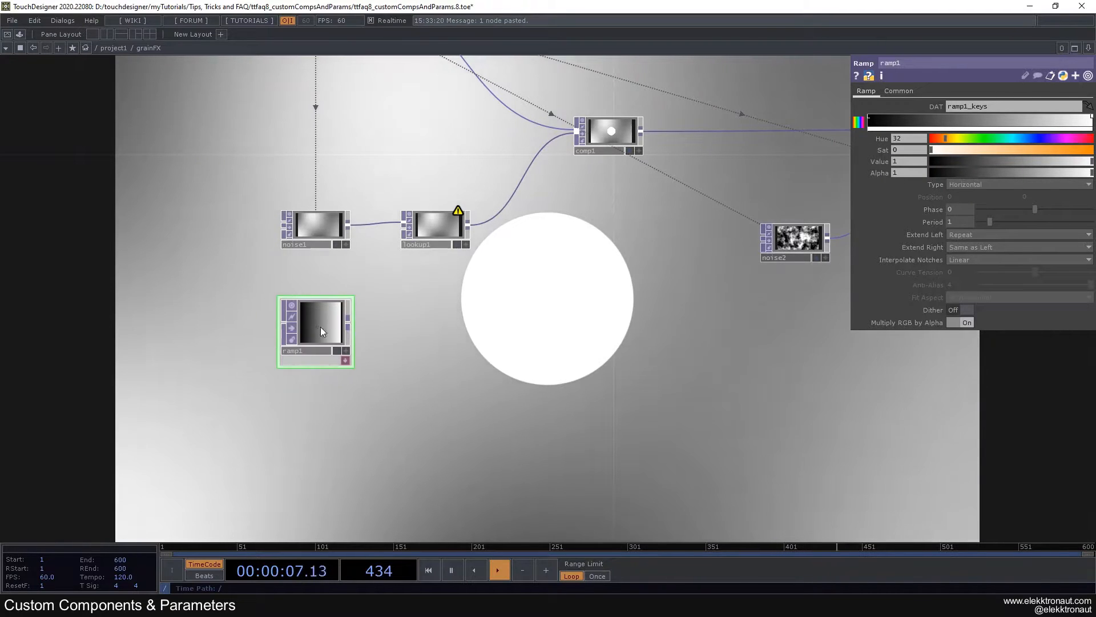
mouse_move(349, 325)
left_mouse_down()
mouse_move(392, 228)
mouse_move(393, 238)
mouse_move(403, 228)
left_mouse_up()
scroll(435, 278, "up", 2)
scroll(434, 277, "up", 1)
left_click_drag(403, 319, 378, 274)
- Set the Alpha of the ramp's black starting key to 0
left_click(869, 119)
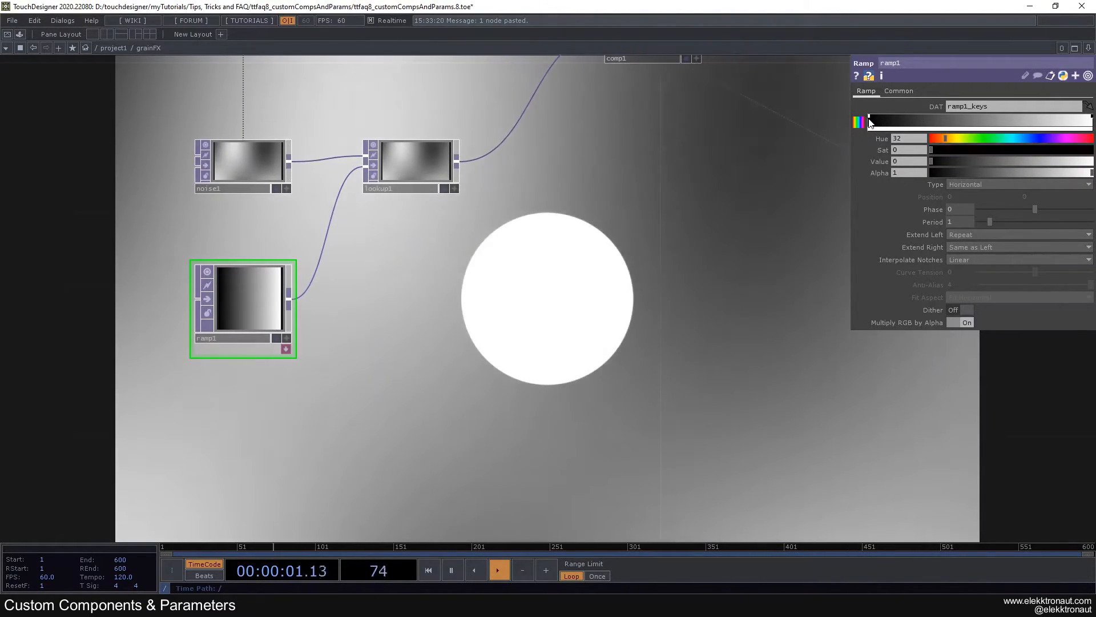
left_click_drag(1036, 179, 914, 167)
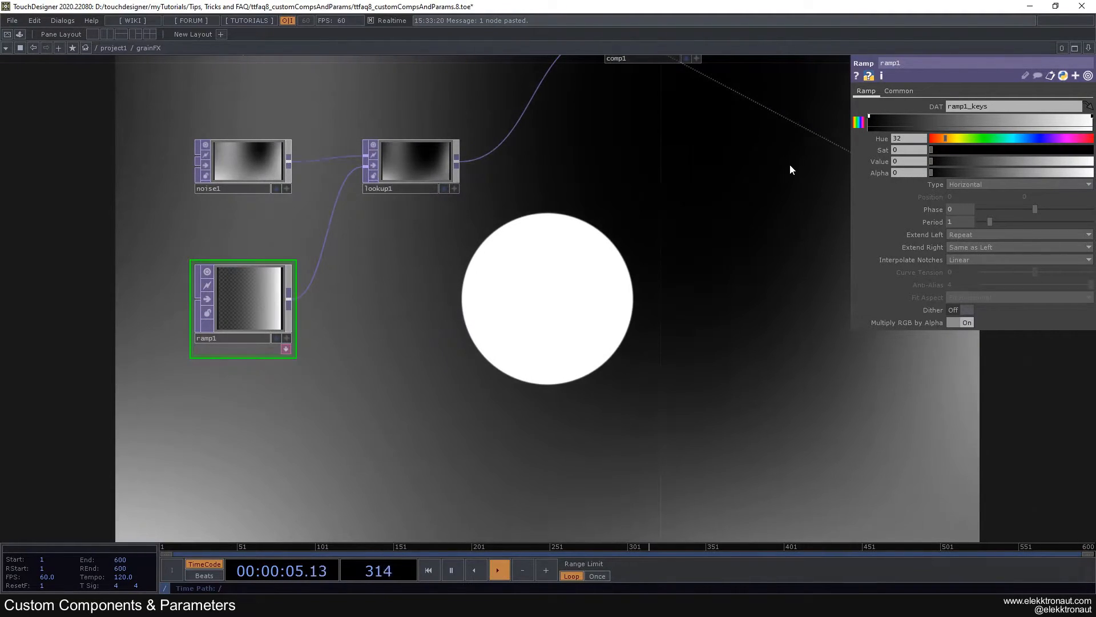
scroll(791, 165, "down", 2)
left_click_drag(688, 201, 551, 285)
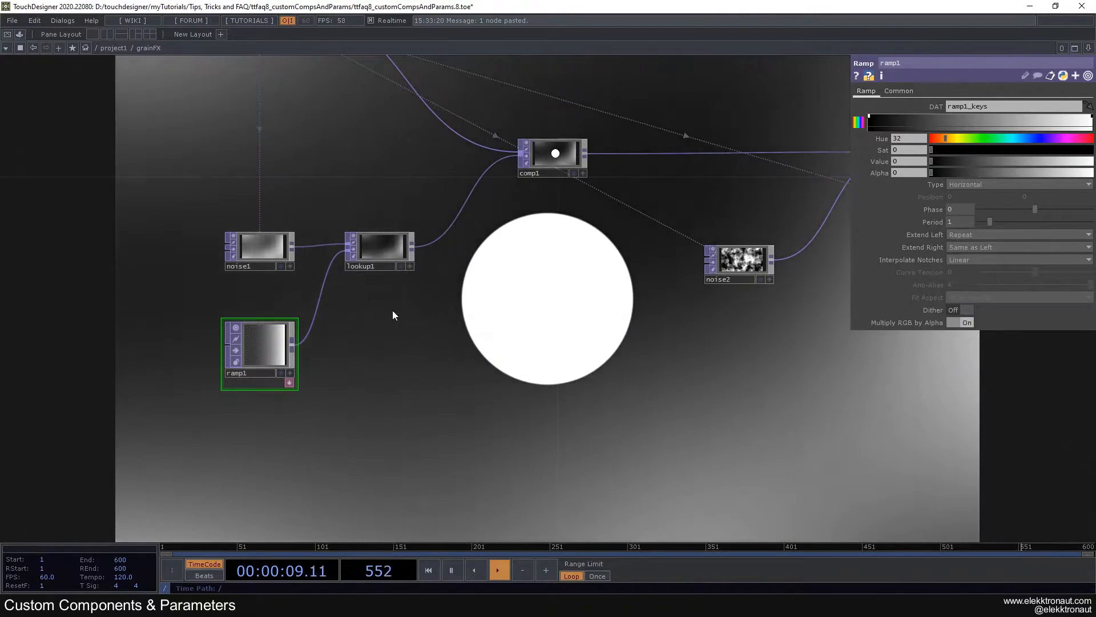
- Add a middle key to the ramp and colour it brown with hue 28, saturation 0.401 and value 0.39
left_click(979, 120)
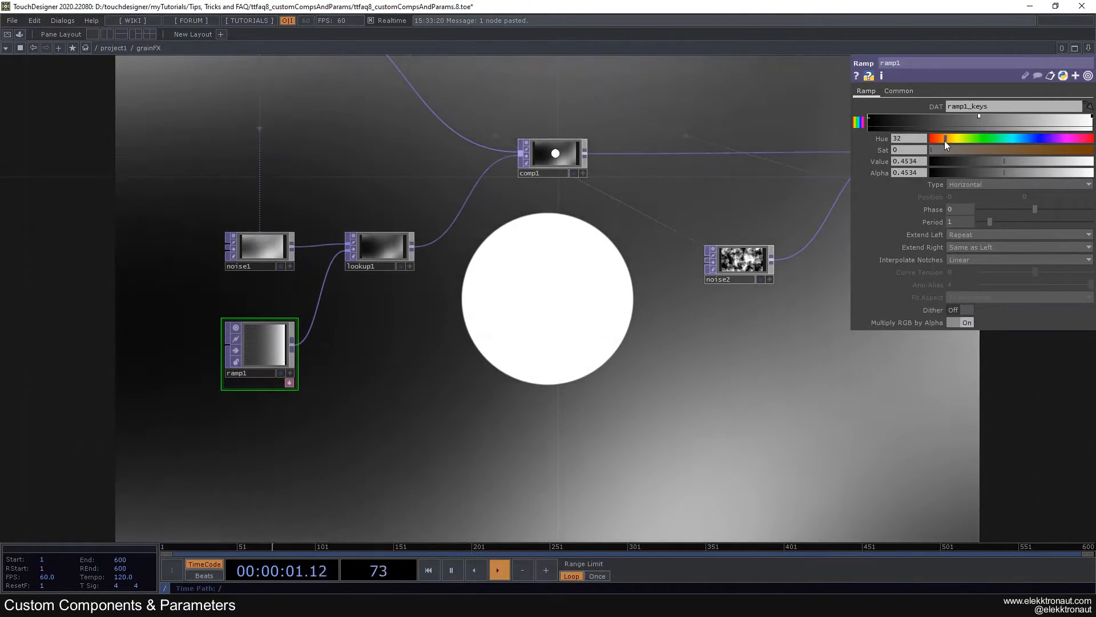
left_click_drag(946, 149, 1022, 153)
left_click(996, 150)
- Colour the ramp's end key a darkened red with hue 5 and saturation 0.557, and adjust the middle key to hue 27, saturation 0.61
left_click(1091, 119)
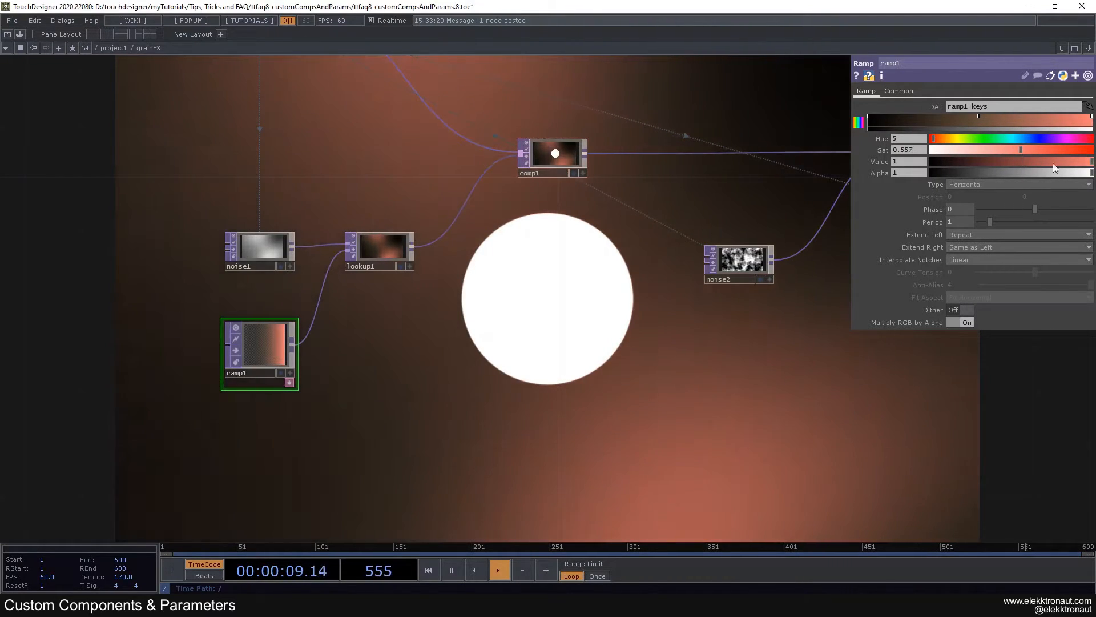
left_click(980, 117)
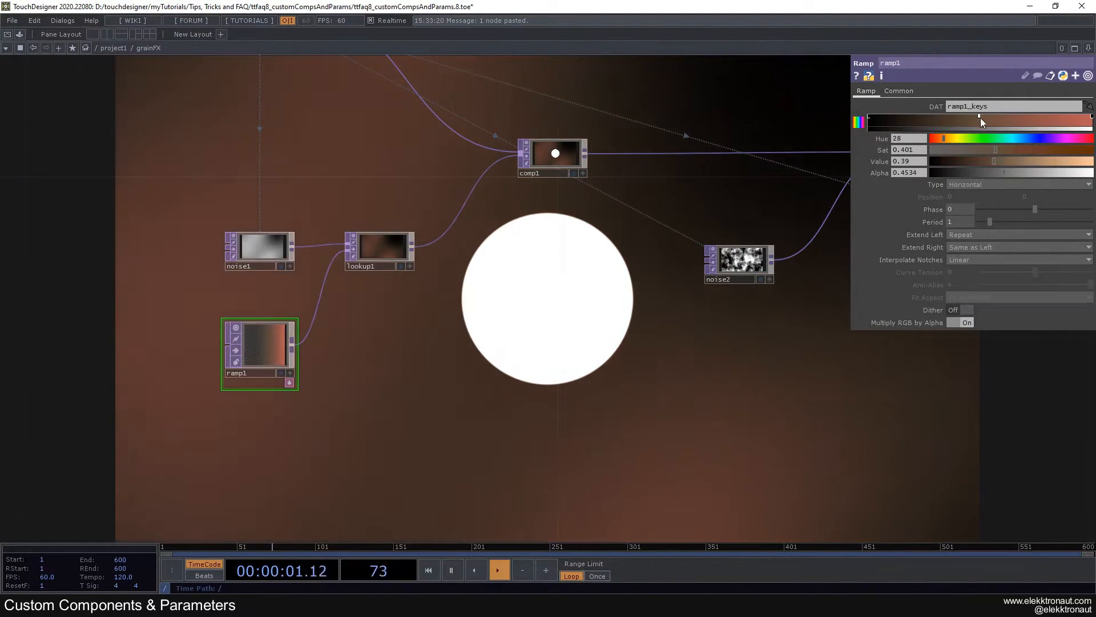
left_click_drag(948, 136, 1031, 153)
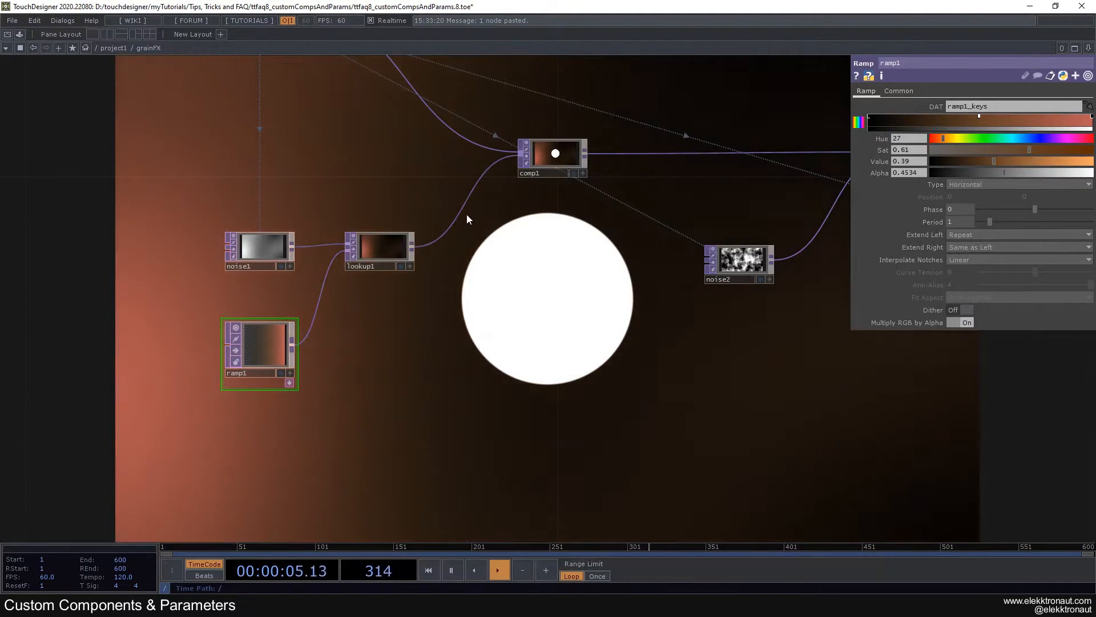
- Select noise2 and turn off the bypass on comp2
scroll(465, 215, "down", 4)
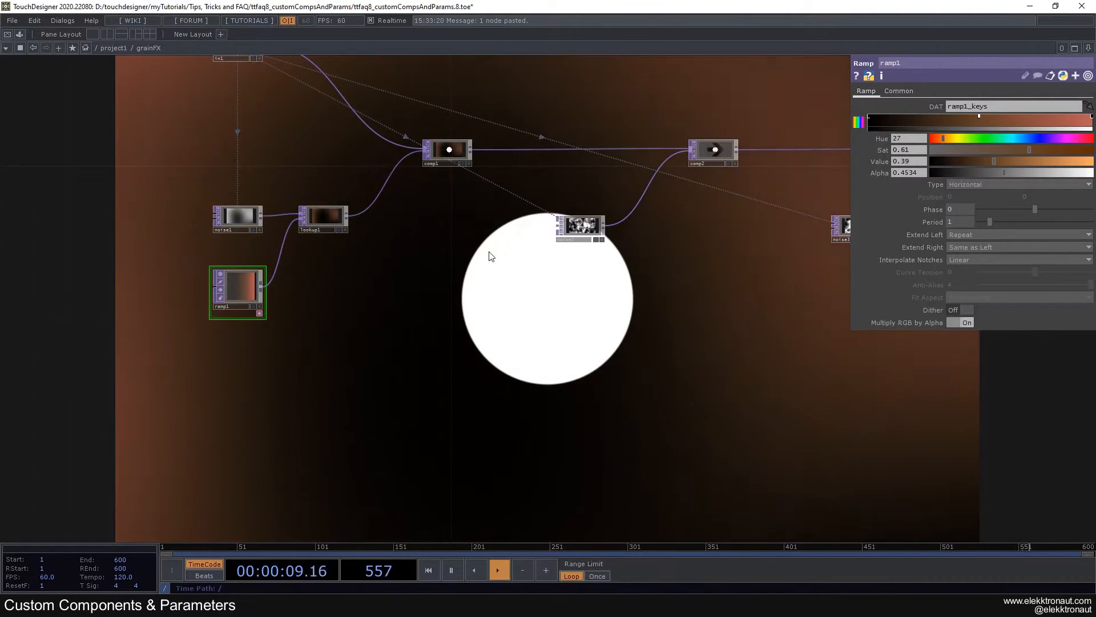
left_click_drag(409, 379, 375, 356)
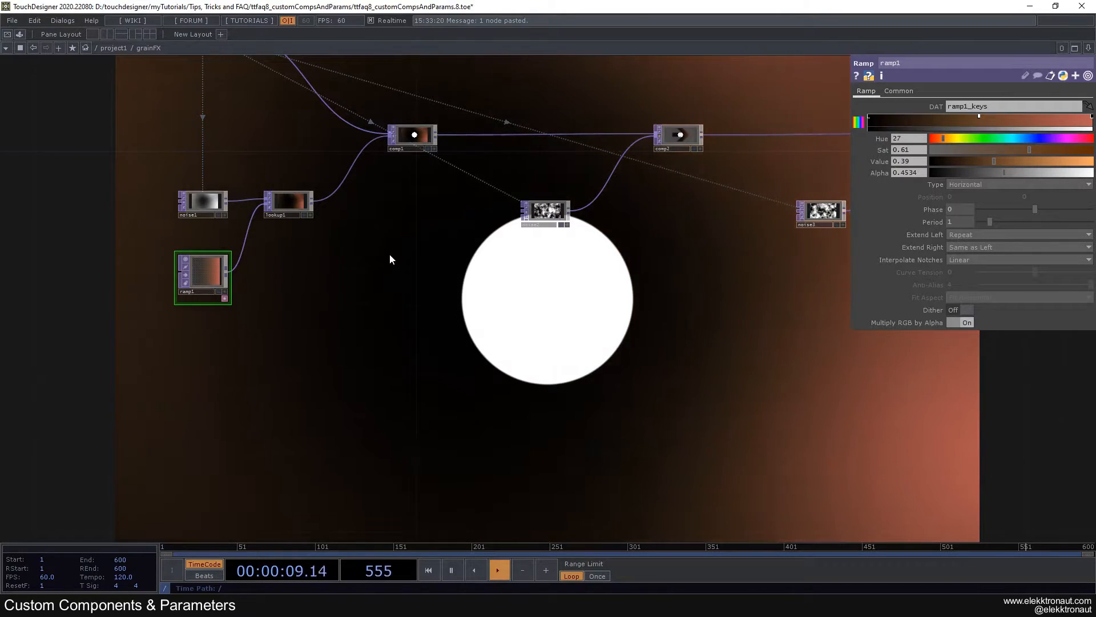
left_click_drag(390, 254, 272, 286)
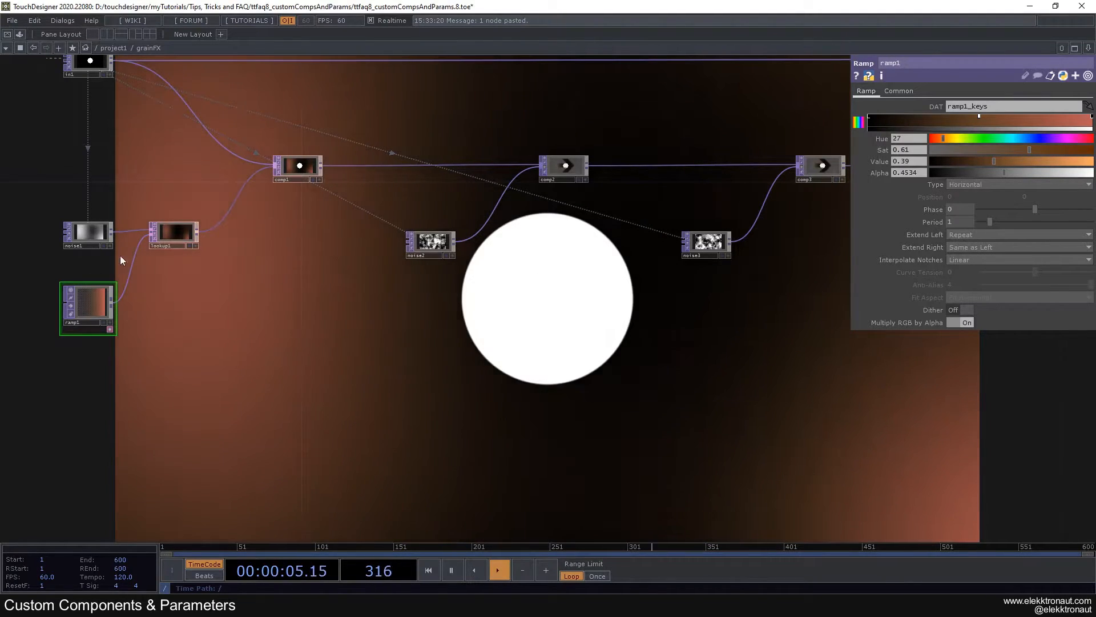
scroll(485, 266, "up", 3)
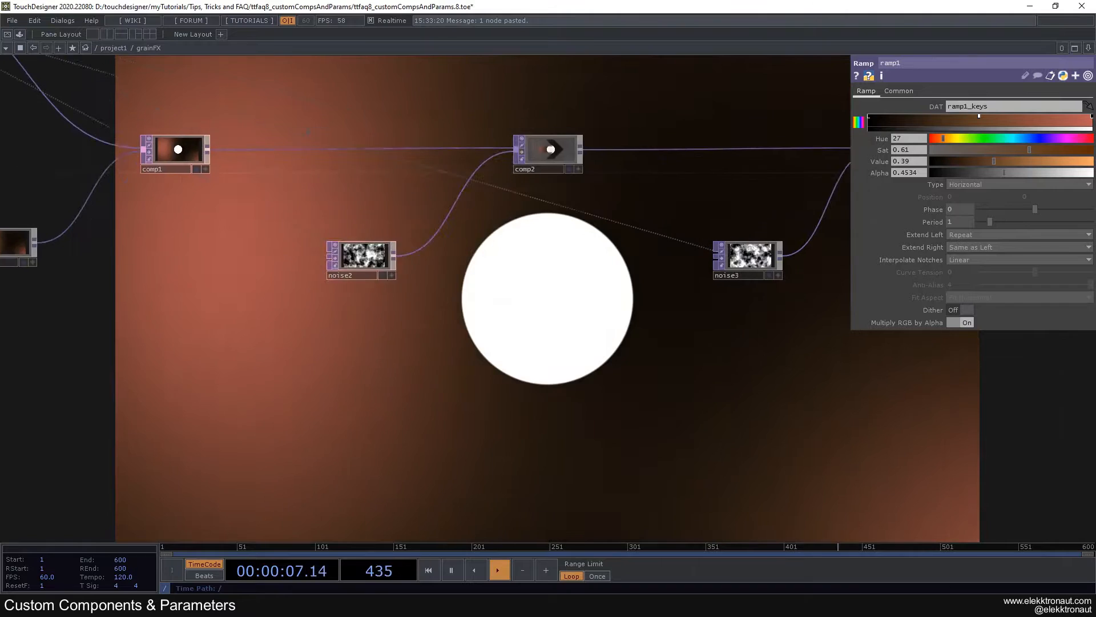
left_click(351, 269)
left_click_drag(350, 268, 296, 269)
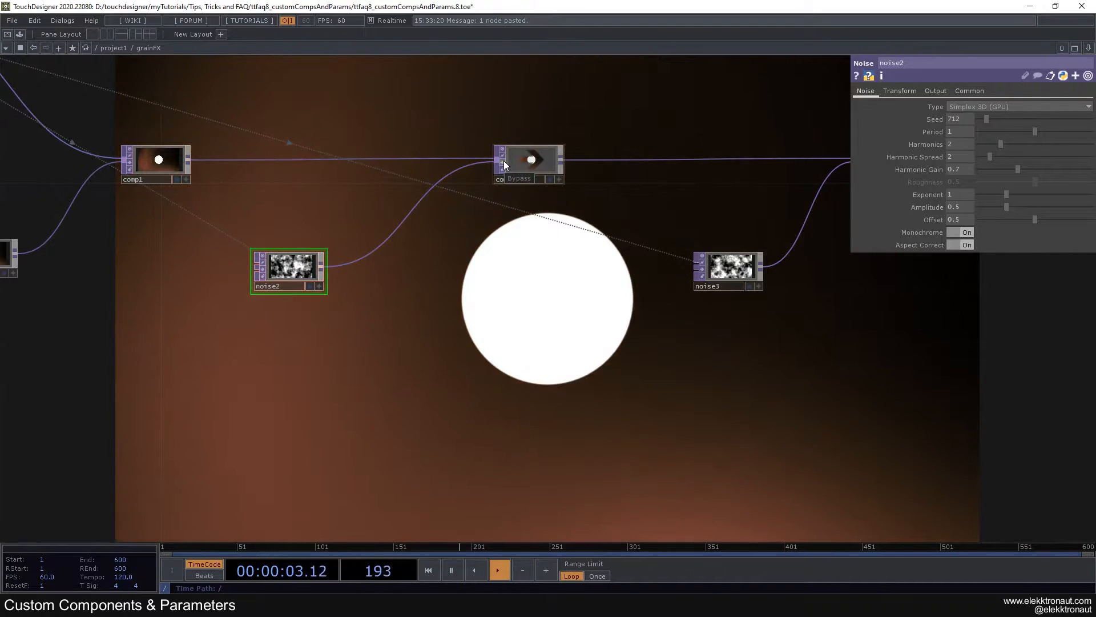
left_click(504, 162)
left_click_drag(478, 239, 530, 195)
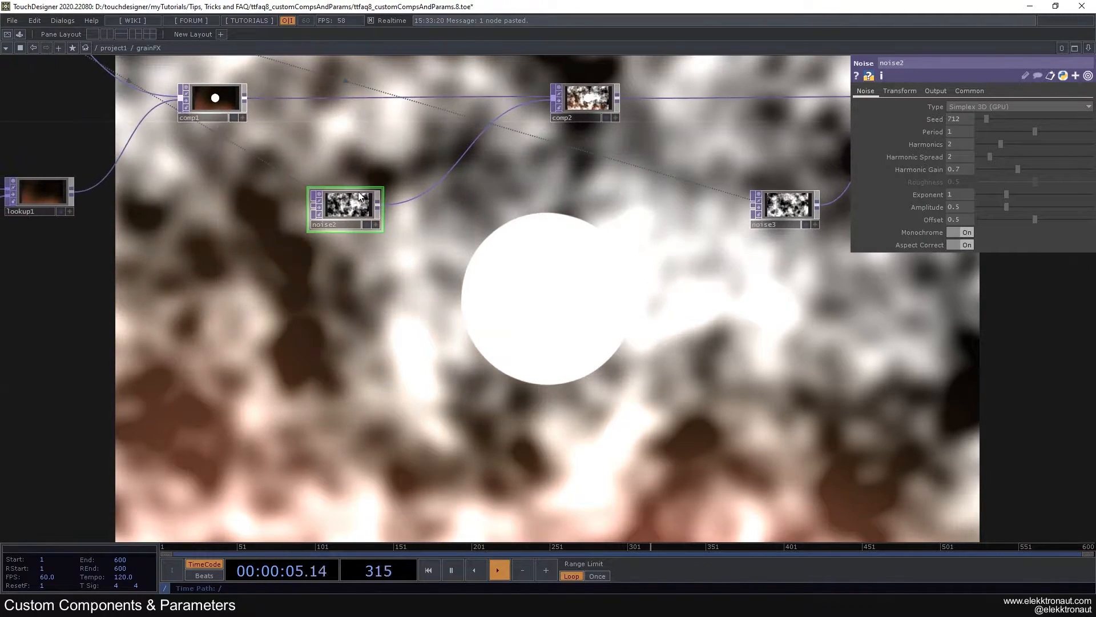
- Set the Period of noise2 to 0.02 and its Exponent to 1.75 for a fine grain
left_click_drag(1028, 131, 979, 133)
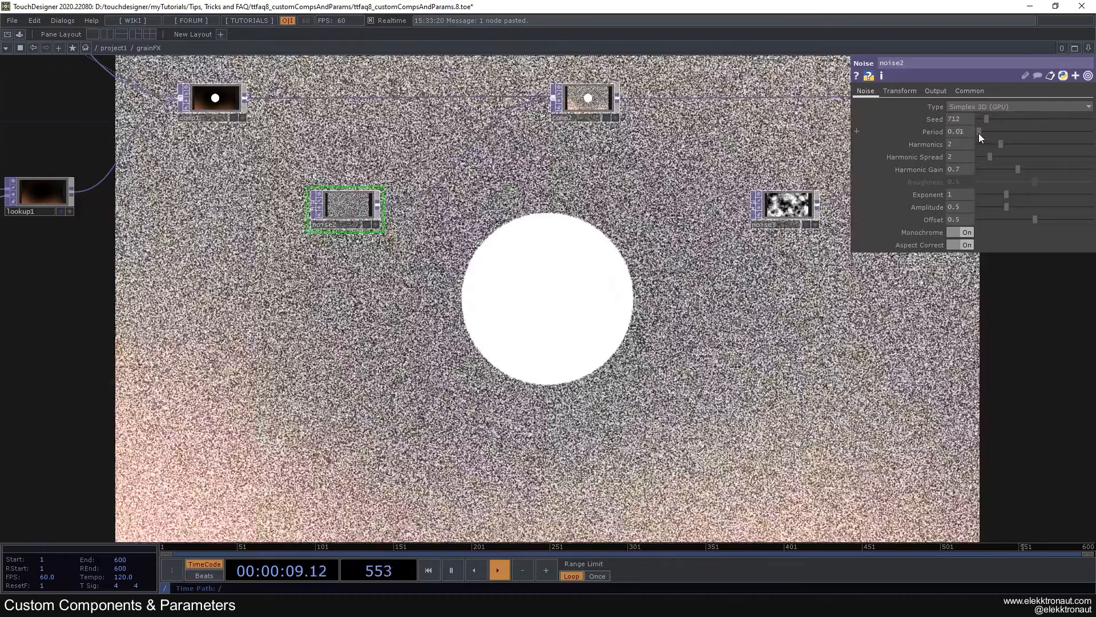
left_click_drag(1015, 193, 1031, 200)
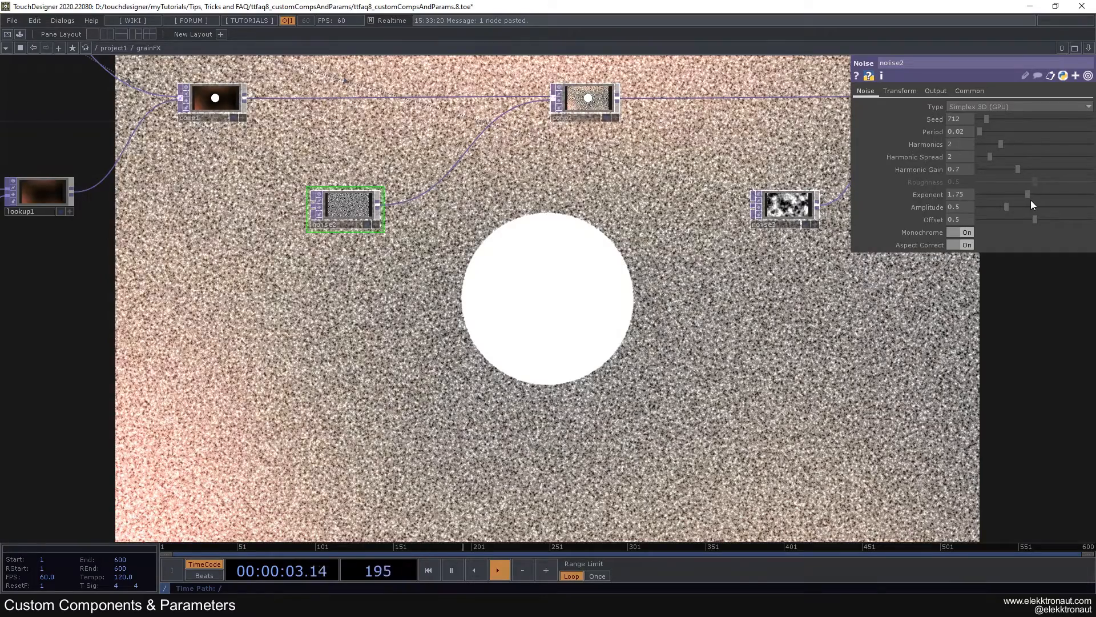
scroll(371, 197, "up", 10)
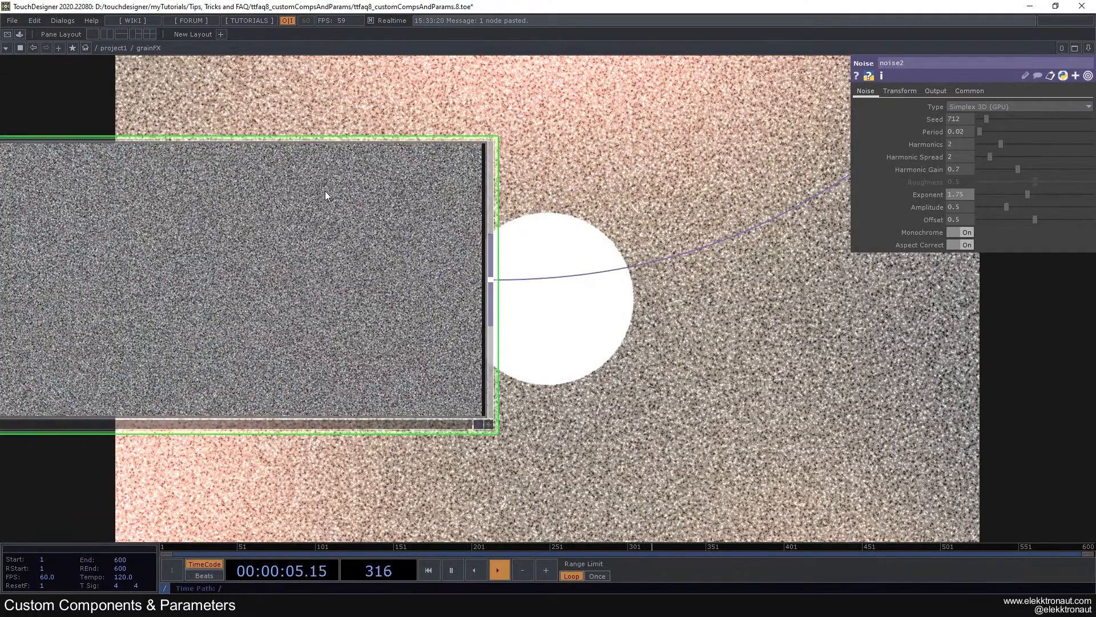
scroll(325, 190, "down", 10)
- Insert a Function TOP on the wire between noise2 and comp2
left_click_drag(451, 231, 383, 245)
left_click_drag(234, 225, 193, 226)
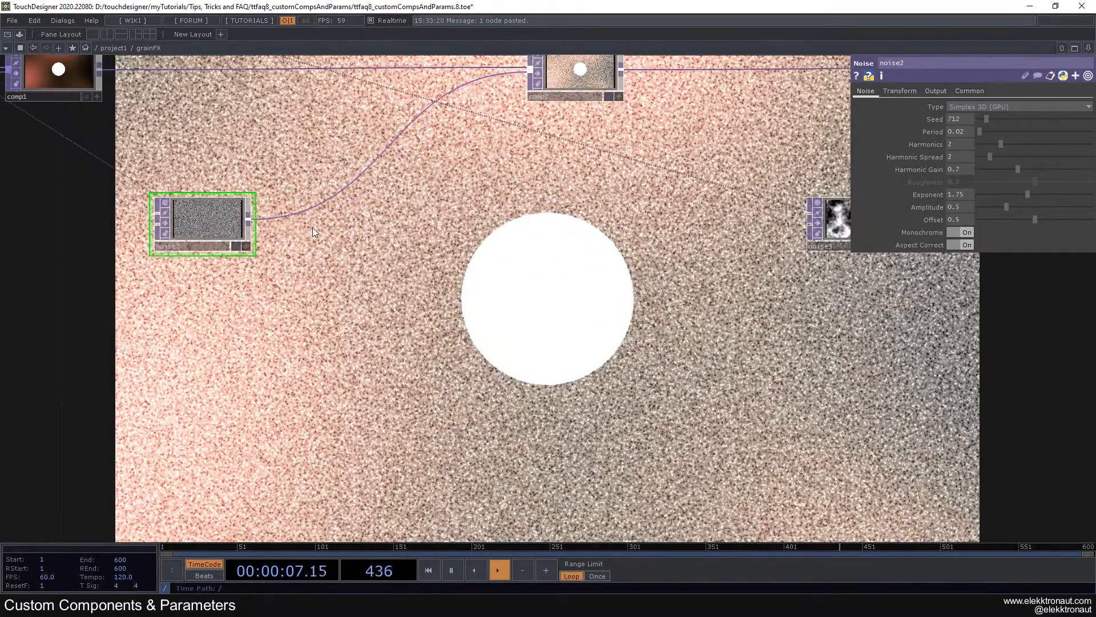
right_click(306, 208)
left_click(329, 196)
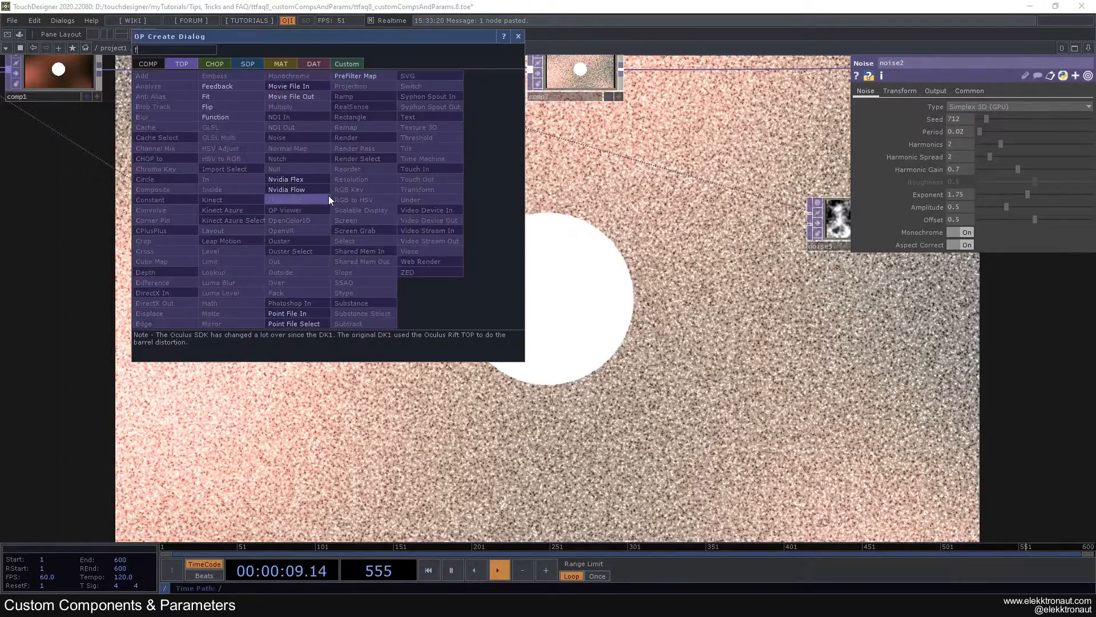
left_click(214, 117)
left_click(352, 224)
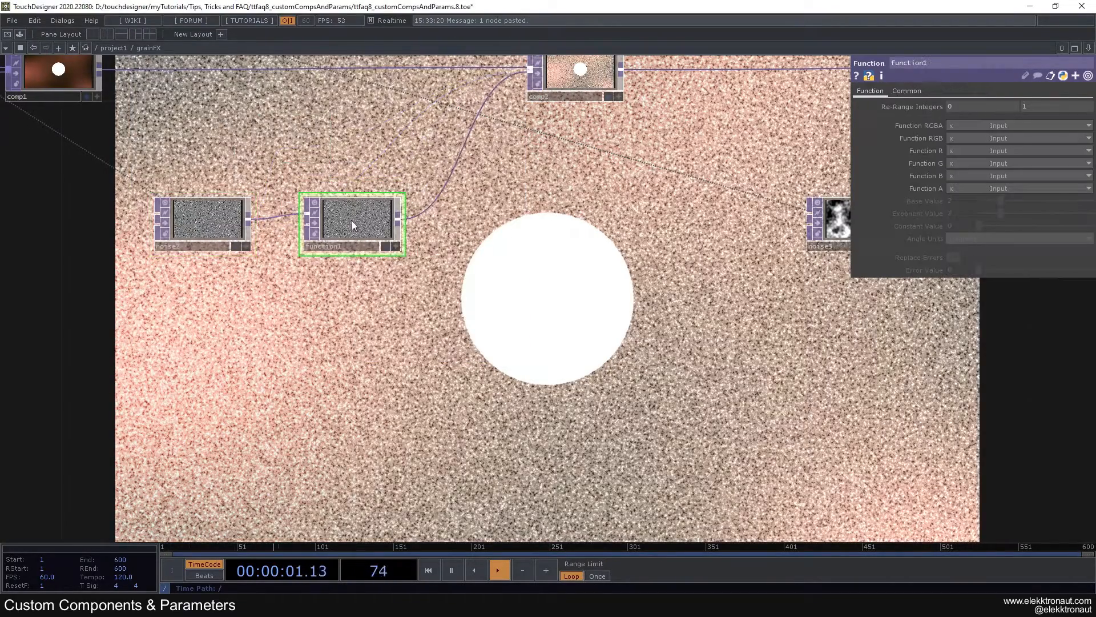
- Set function1's RGBA function to pow(x) Input1 ^ Exponent with an Exponent Value of 15
left_click(983, 122)
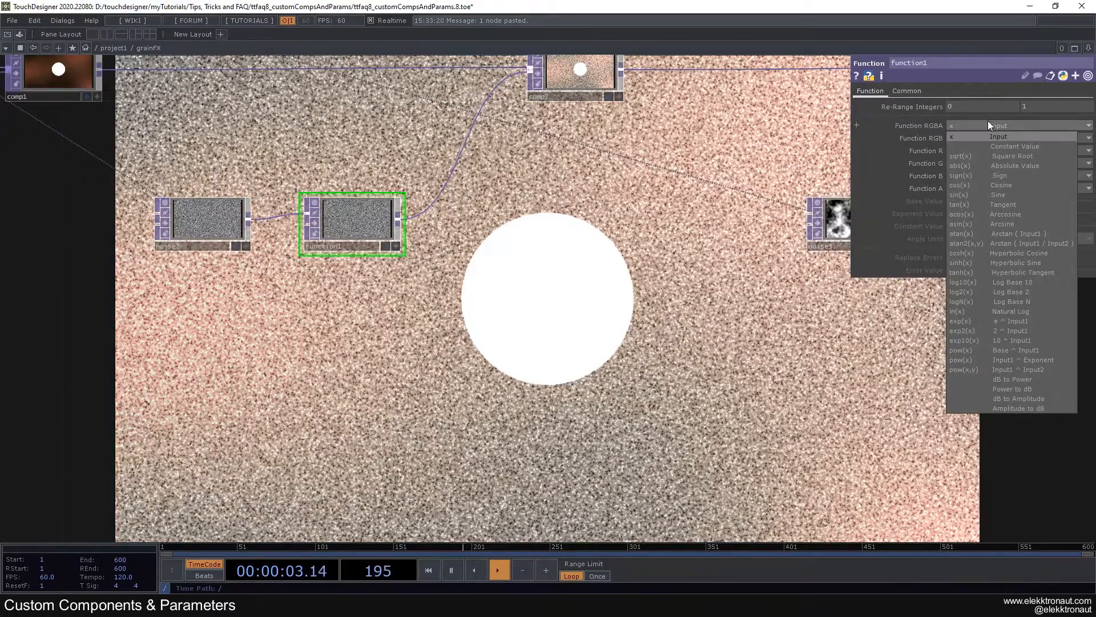
left_click(1020, 360)
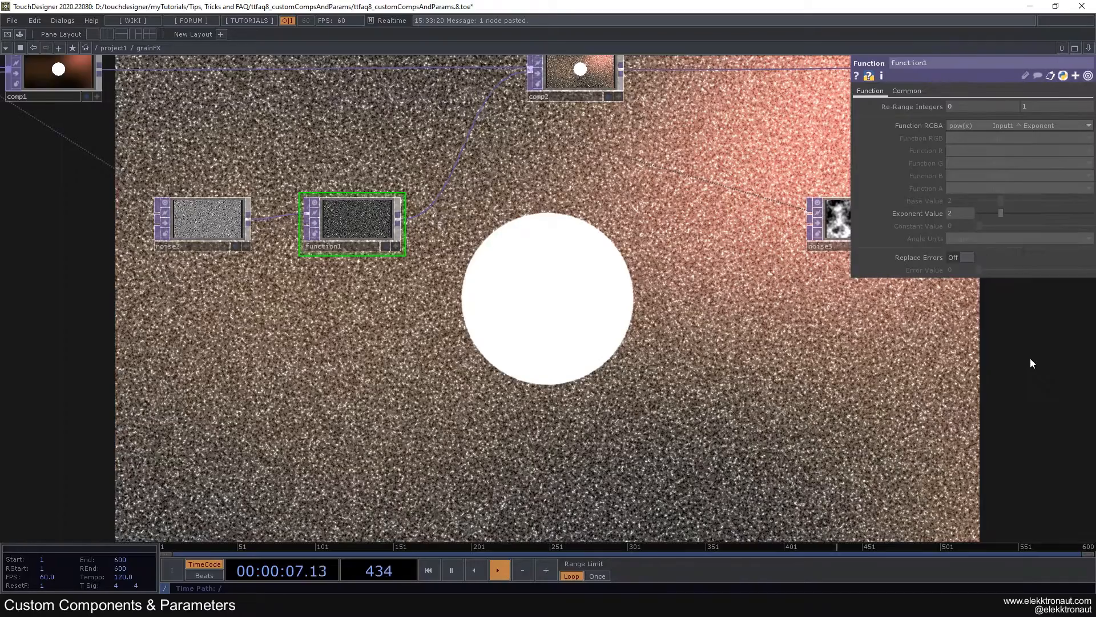
key("BackSpace")
type("15")
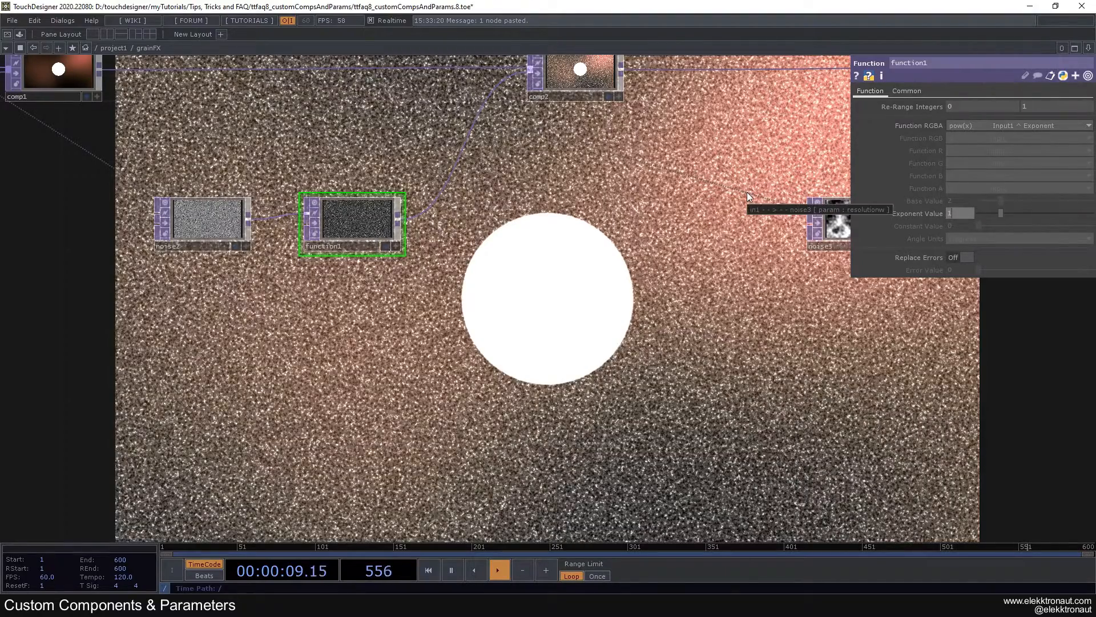
key("Return")
- Set noise2's Harmonics to 1, Period to 0.05 and Exponent to 2.34 for sparser, larger specks
scroll(462, 291, "down", 3)
left_click_drag(461, 271, 449, 239)
scroll(409, 227, "up", 3)
left_click(263, 238)
left_click_drag(433, 320, 384, 267)
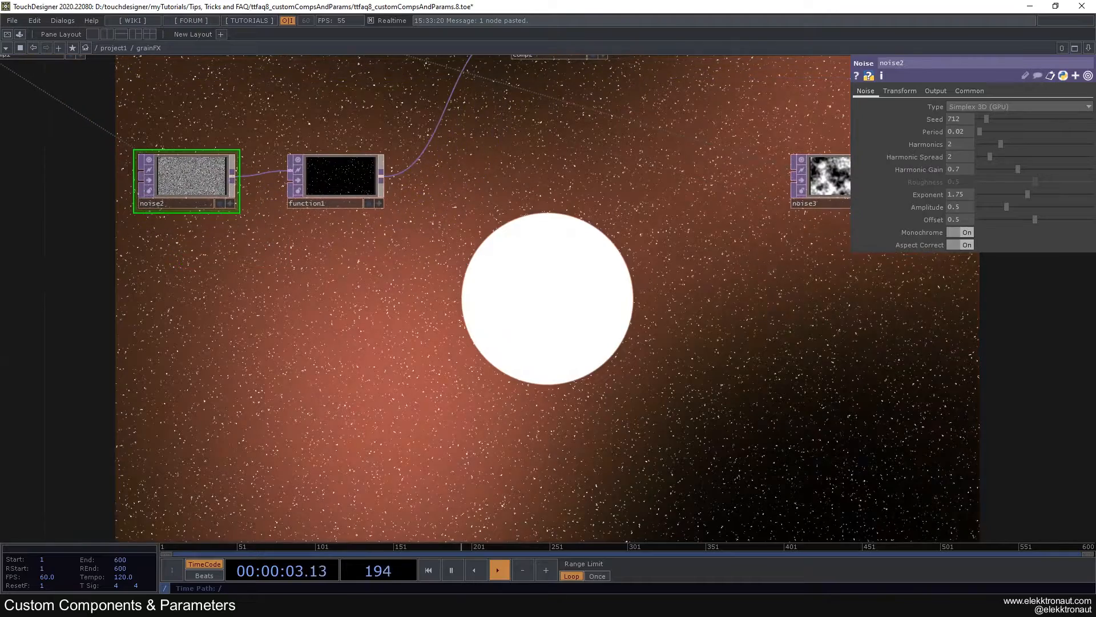
left_click(985, 147)
left_click_drag(983, 132, 984, 136)
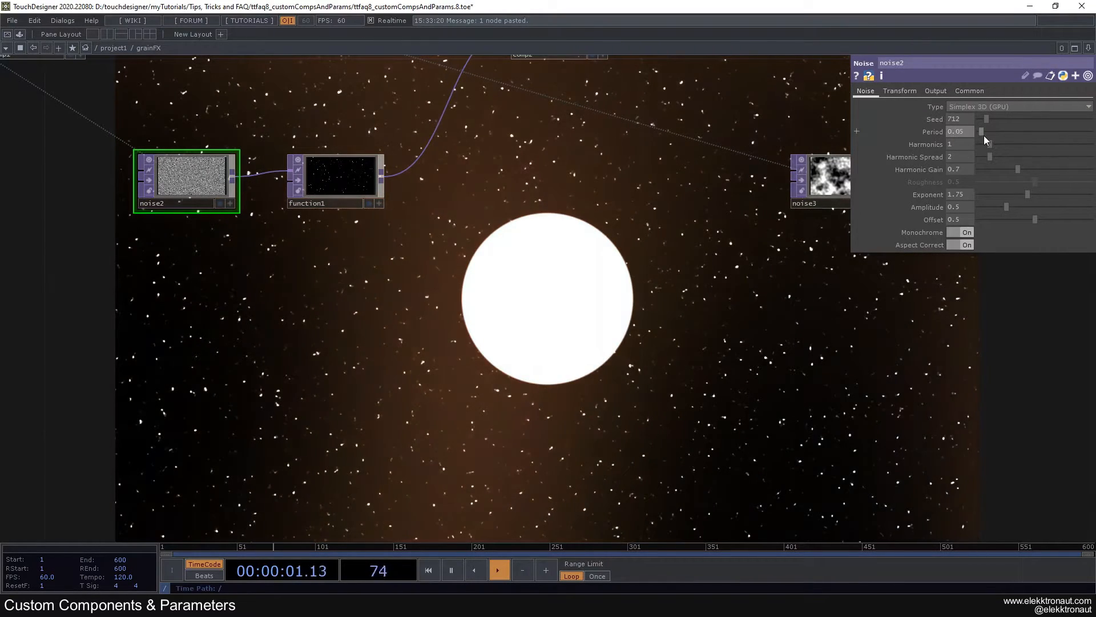
mouse_move(1027, 194)
left_mouse_down()
mouse_move(998, 203)
mouse_move(1037, 209)
left_mouse_up()
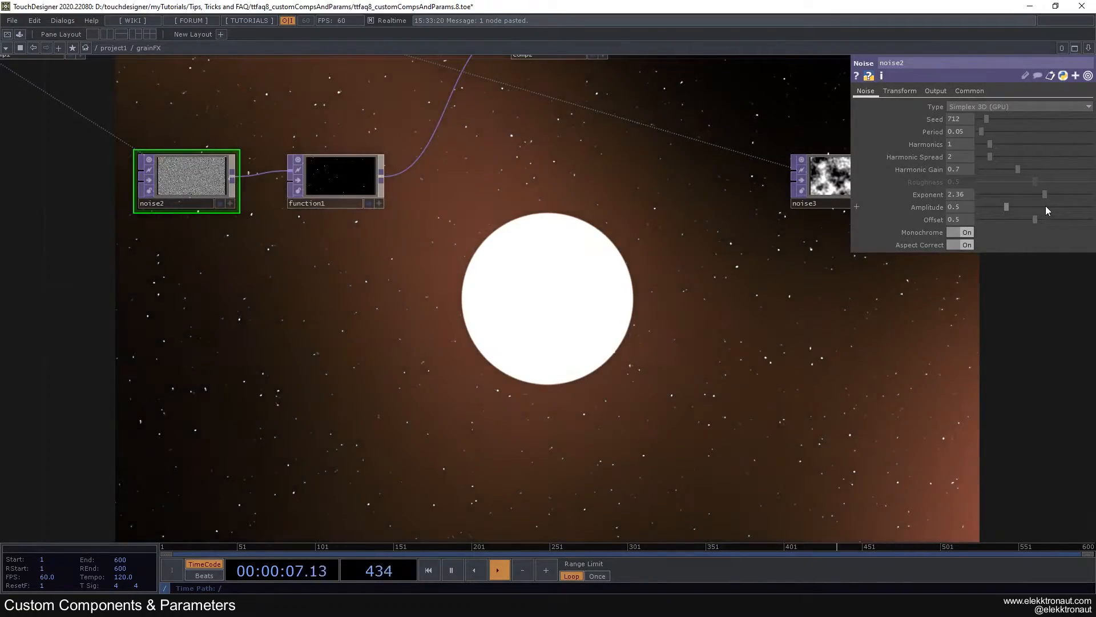
left_click_drag(1046, 207, 1045, 207)
- Move noise2 and function1 back to make room, insert a Level TOP between function1 and comp2, and show its Post settings
scroll(663, 223, "down", 1)
scroll(663, 223, "down", 2)
left_click_drag(651, 225, 570, 219)
left_click_drag(427, 304, 341, 324)
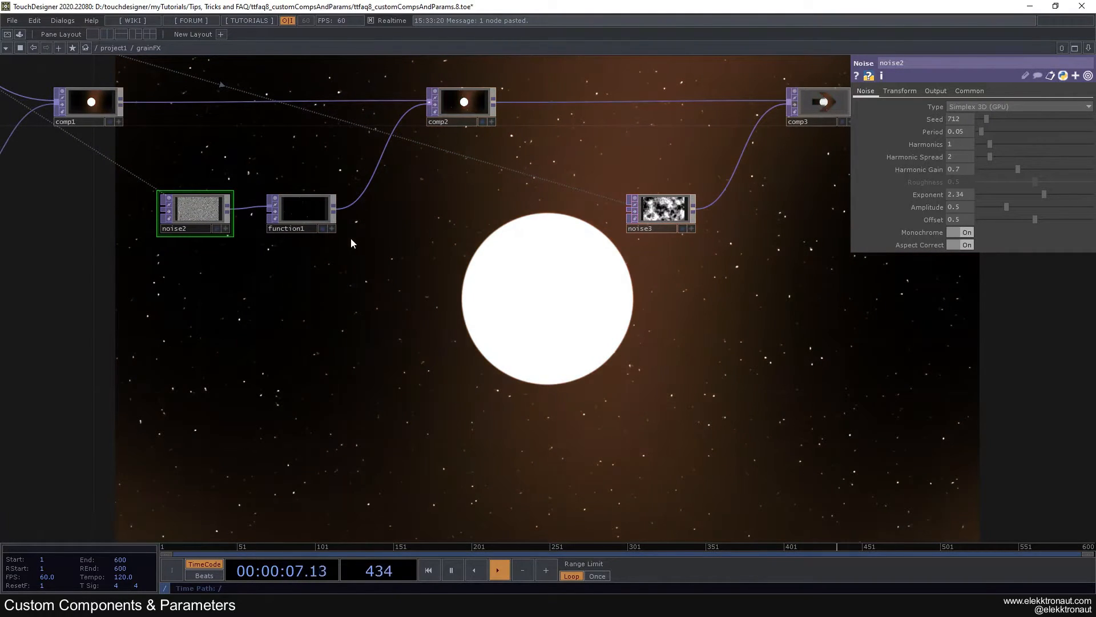
right_click_drag(182, 165, 278, 219)
left_click_drag(279, 215, 212, 215)
left_click(307, 209)
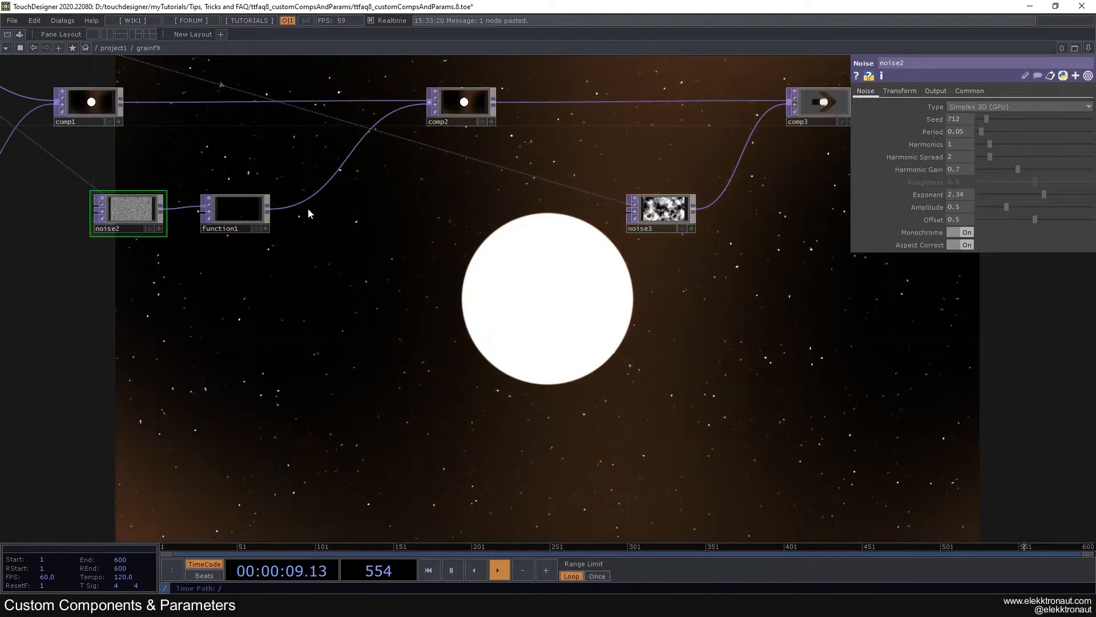
right_click(310, 197)
left_click(314, 193)
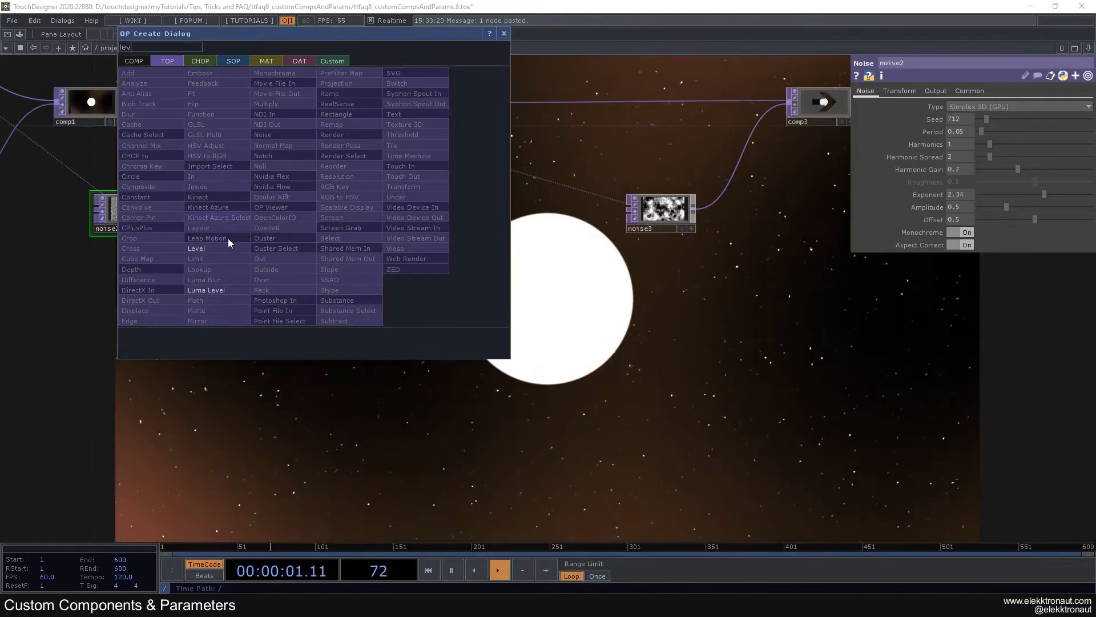
left_click(227, 245)
left_click(341, 214)
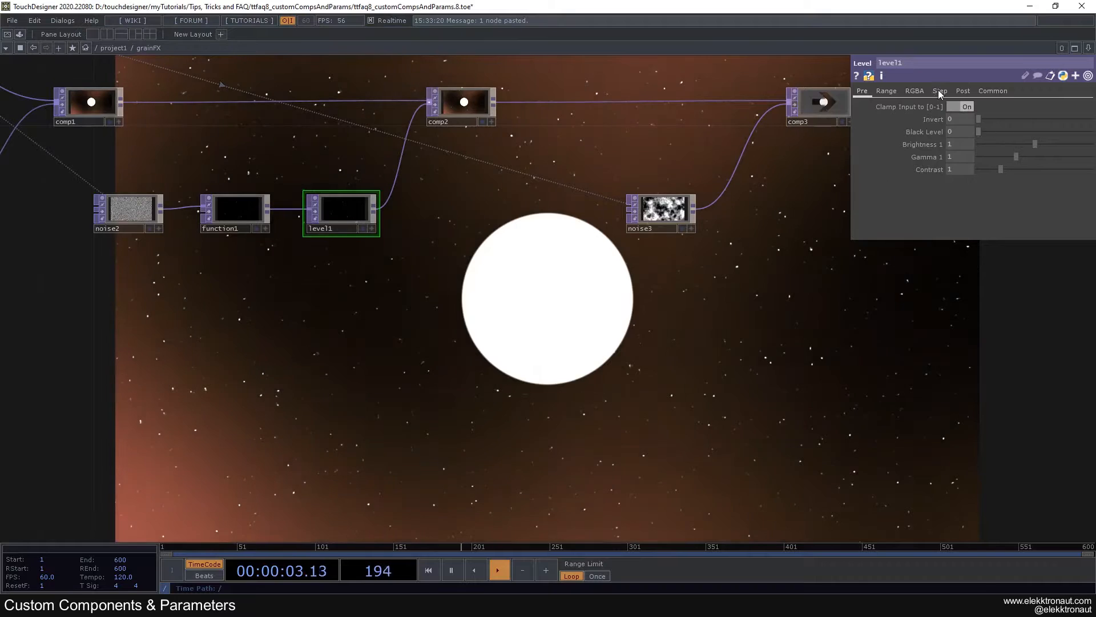
left_click(964, 91)
left_click_drag(1090, 119, 1087, 145)
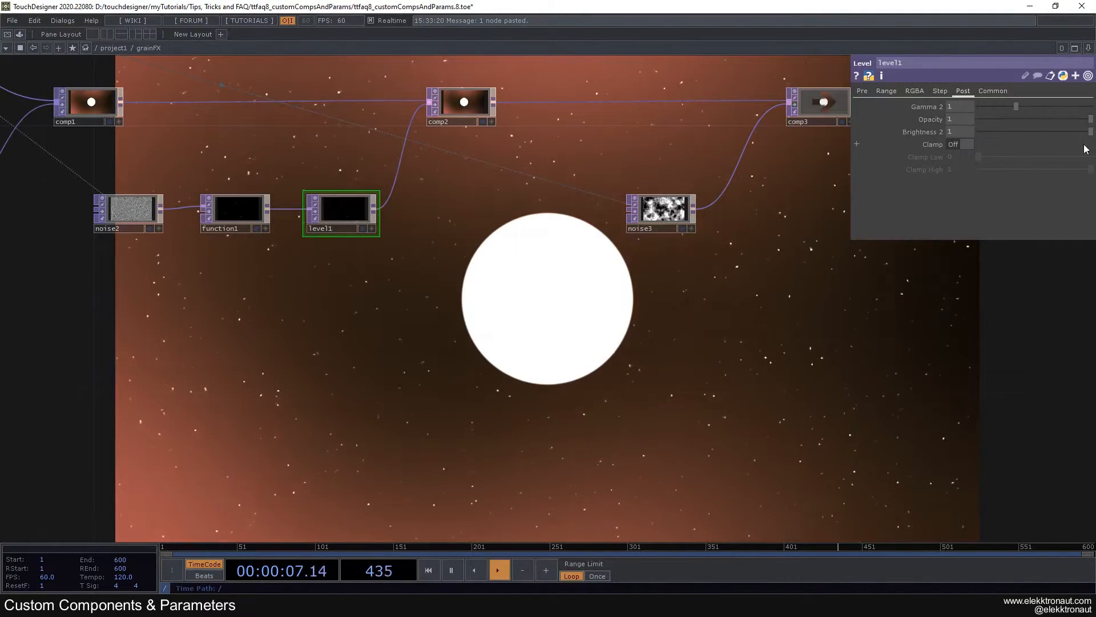
- Turn off the bypass on comp3 and change noise3's Type to Random (GPU)
left_click_drag(340, 302, 48, 340)
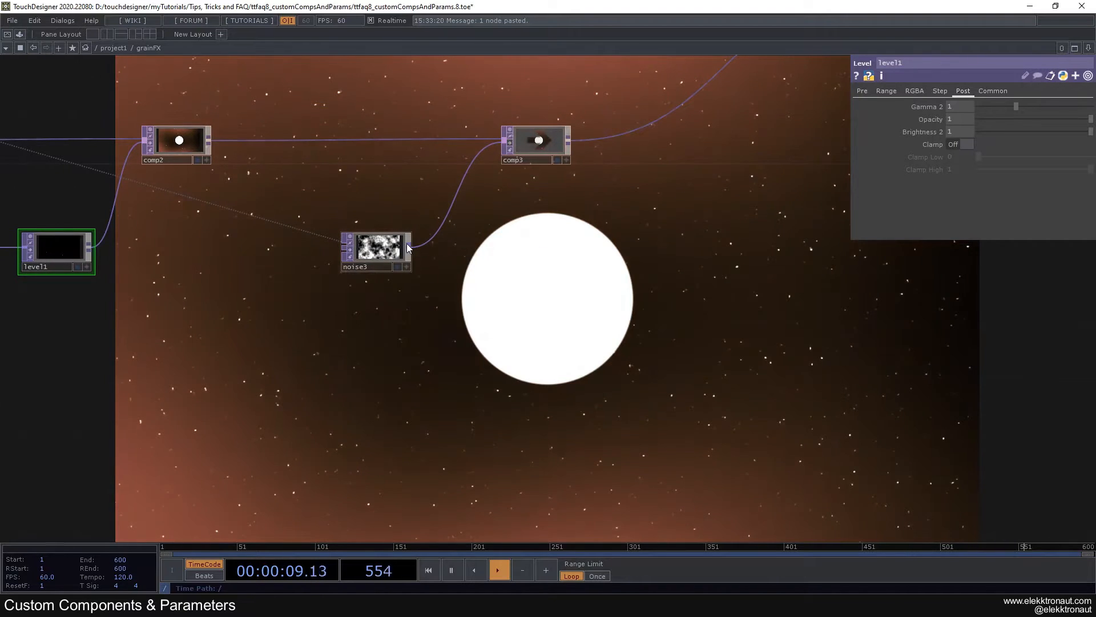
left_click(379, 252)
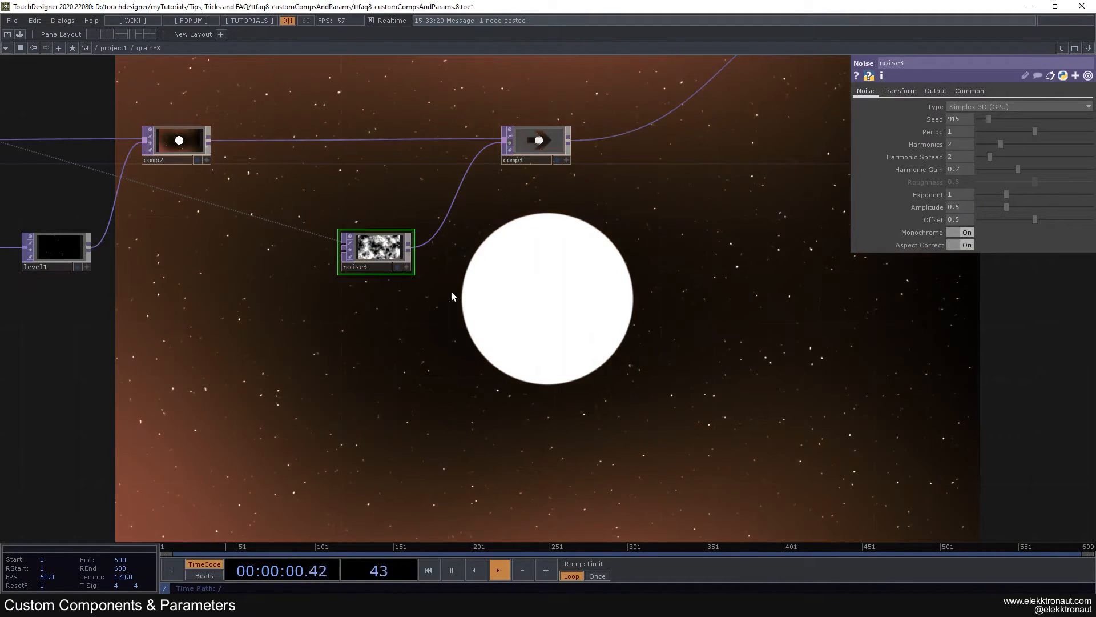
left_click(509, 143)
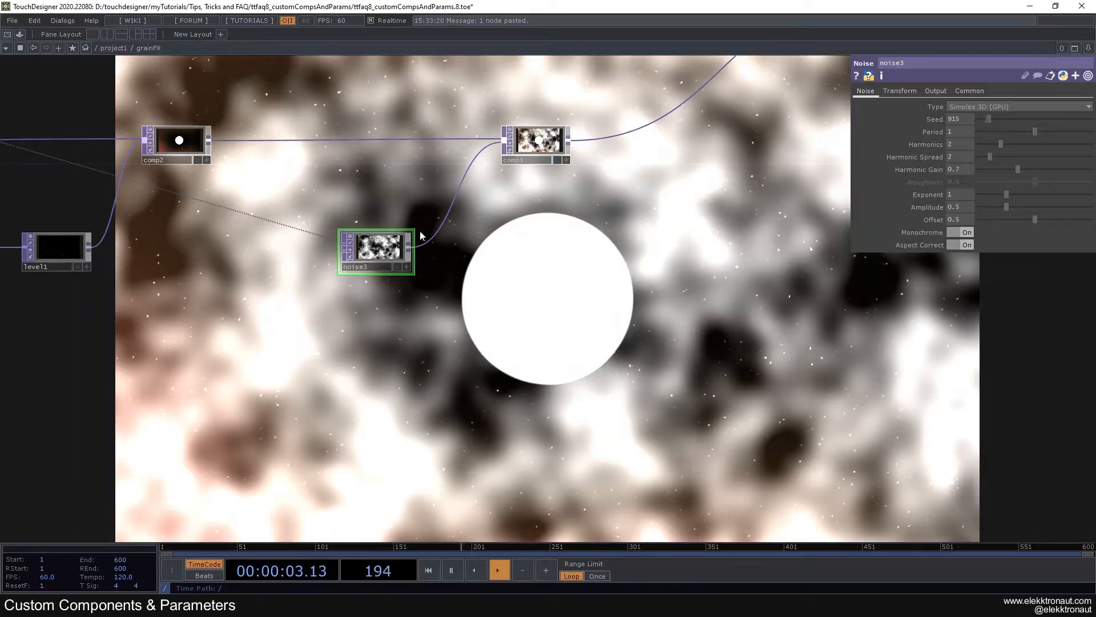
left_click(985, 107)
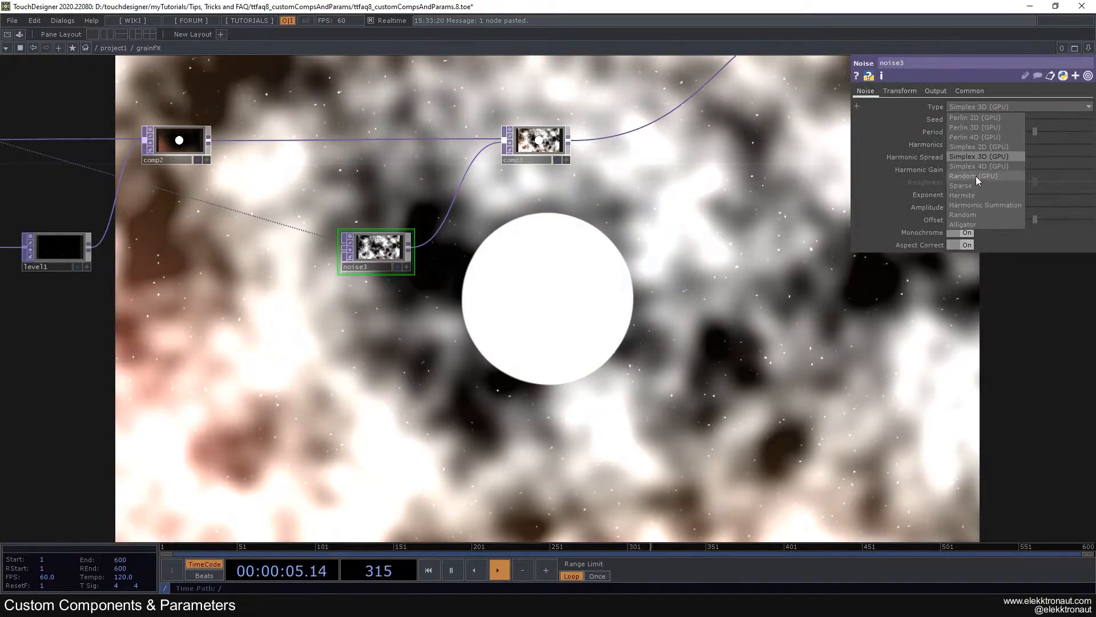
left_click(976, 176)
- Insert a Level TOP between noise3 and comp3 and set its Opacity to 0.2
left_click_drag(368, 253, 314, 258)
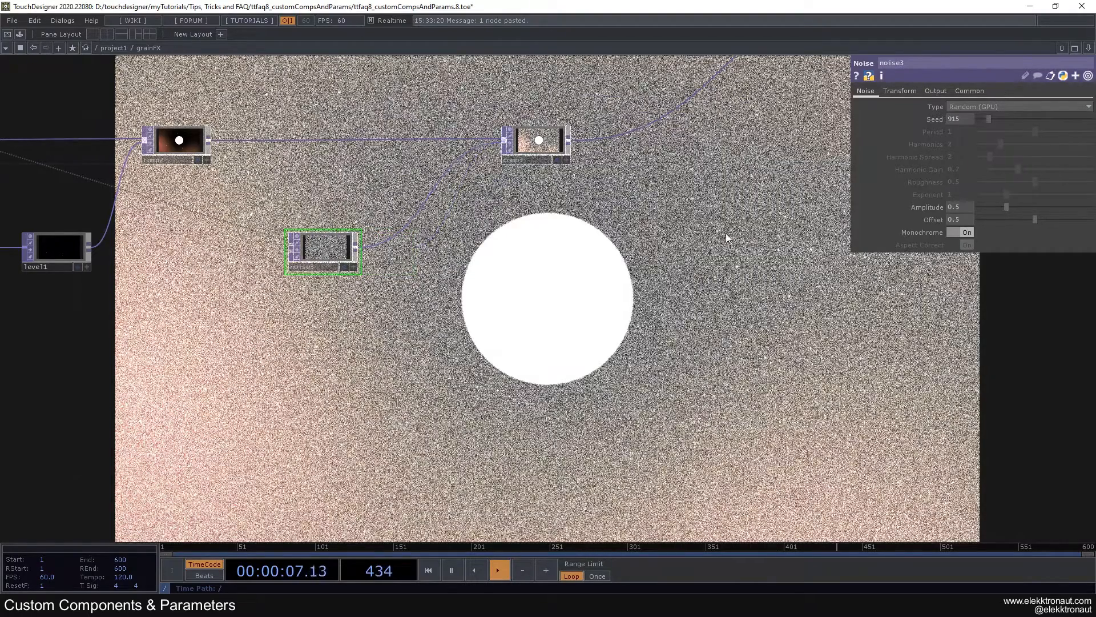
right_click(402, 231)
left_click(413, 221)
type("lev")
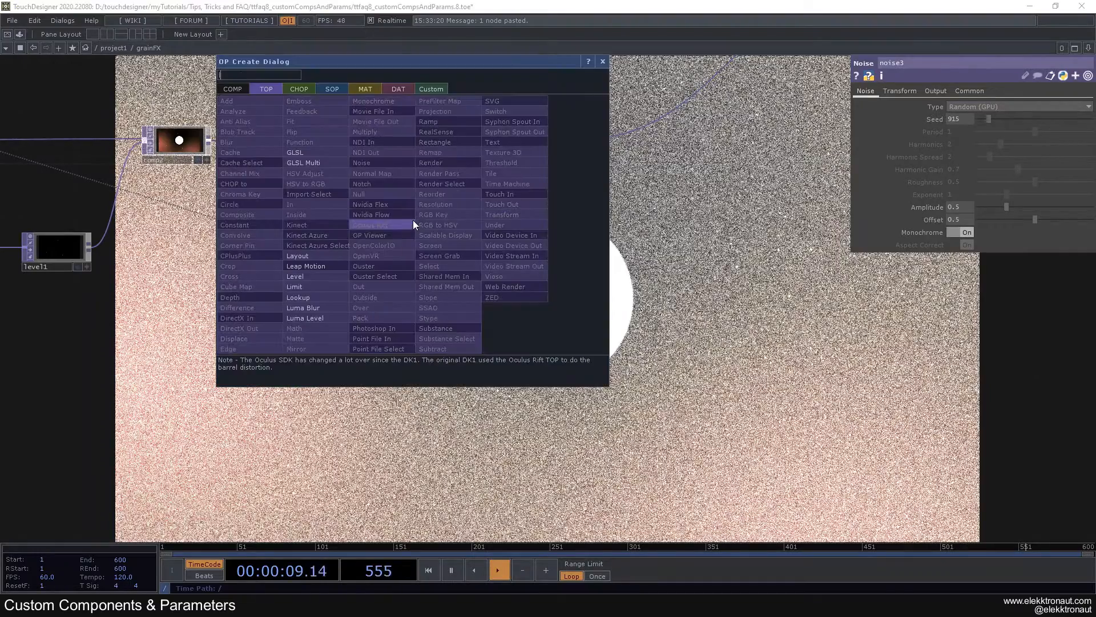
key("Return")
left_click(426, 248)
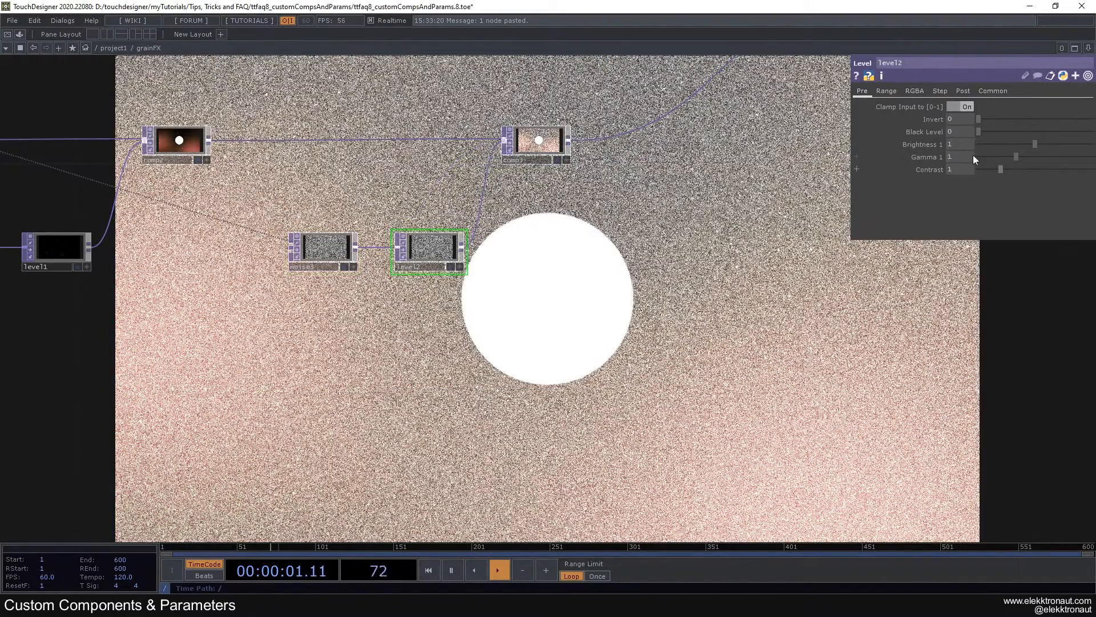
left_click(963, 91)
type(".2")
key("Return")
- Toggle the bypass on comp1 to compare the image with and without the coloured gradient
scroll(580, 254, "down", 5)
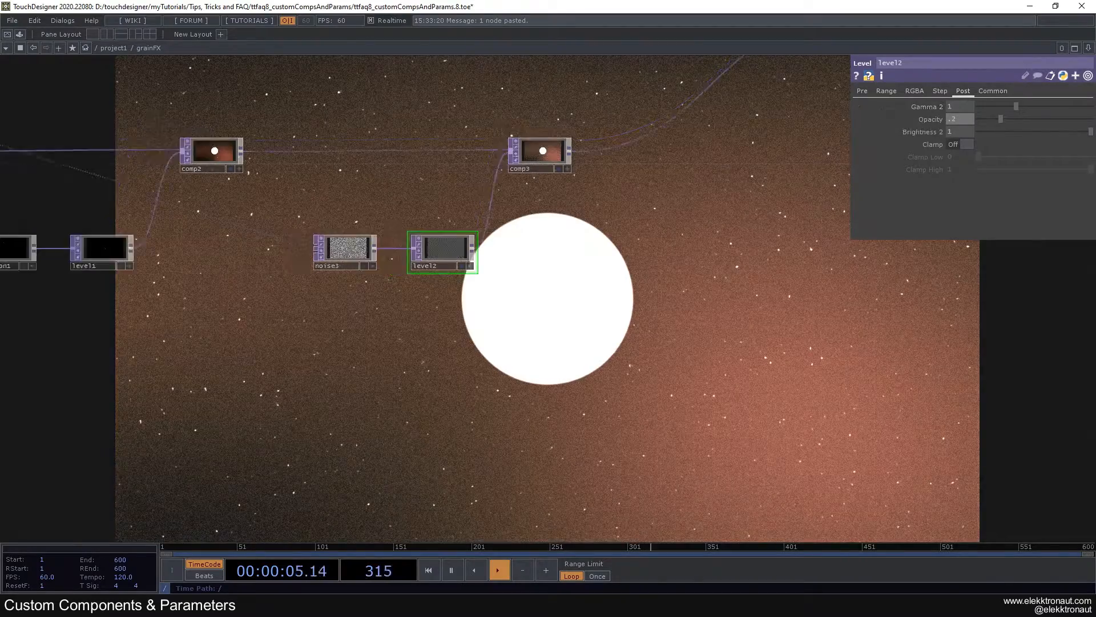
left_click_drag(410, 182, 543, 185)
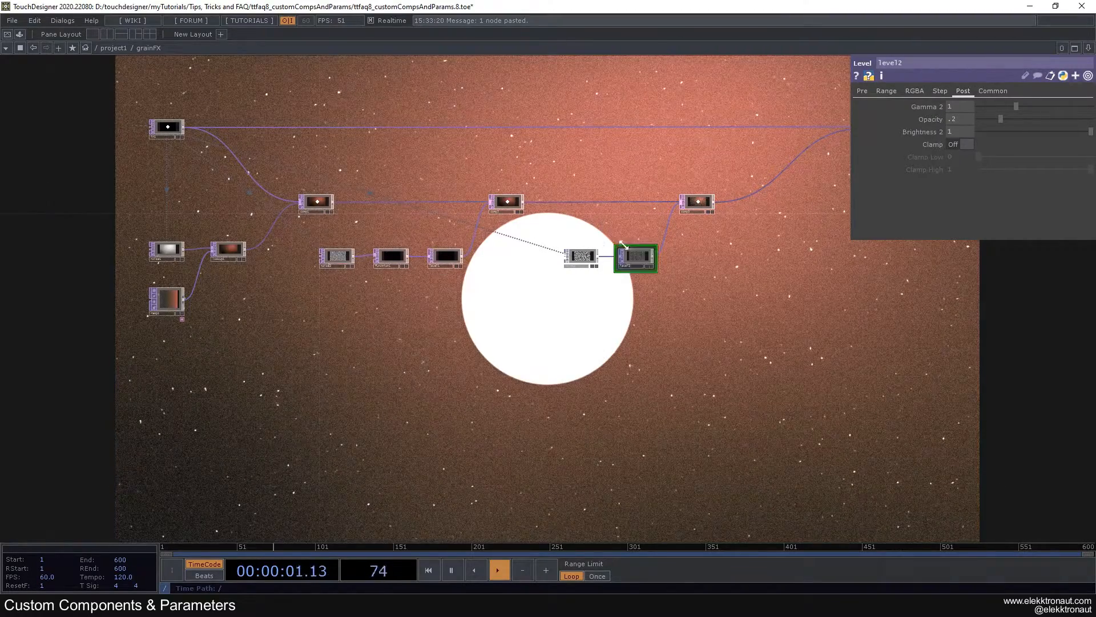
scroll(496, 199, "up", 2)
scroll(496, 198, "up", 1)
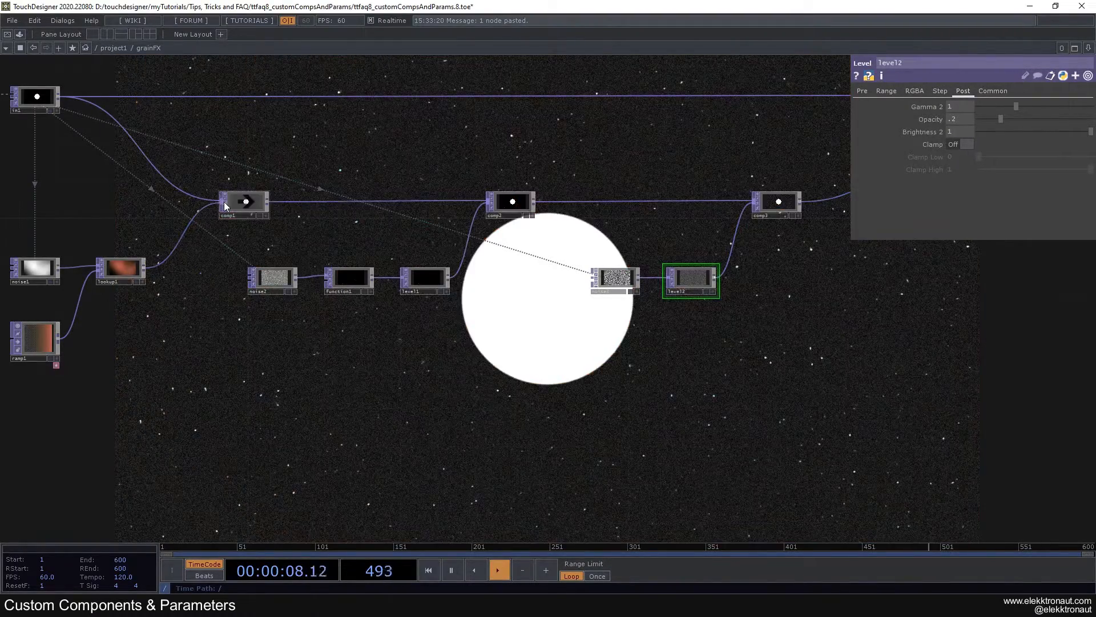
left_click(225, 203)
scroll(264, 236, "down", 2)
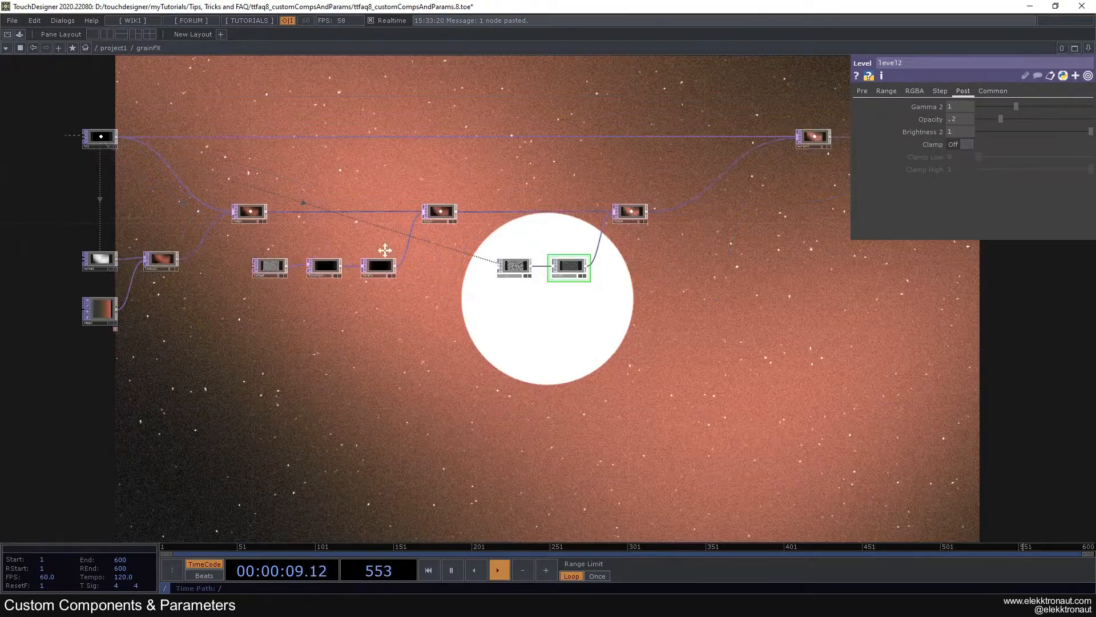
- Move in1 and the gradient group (noise1, ramp1, lookup1, comp1) farther from comp2 to make room in the network
left_click_drag(352, 244, 550, 265)
left_click_drag(299, 161, 213, 159)
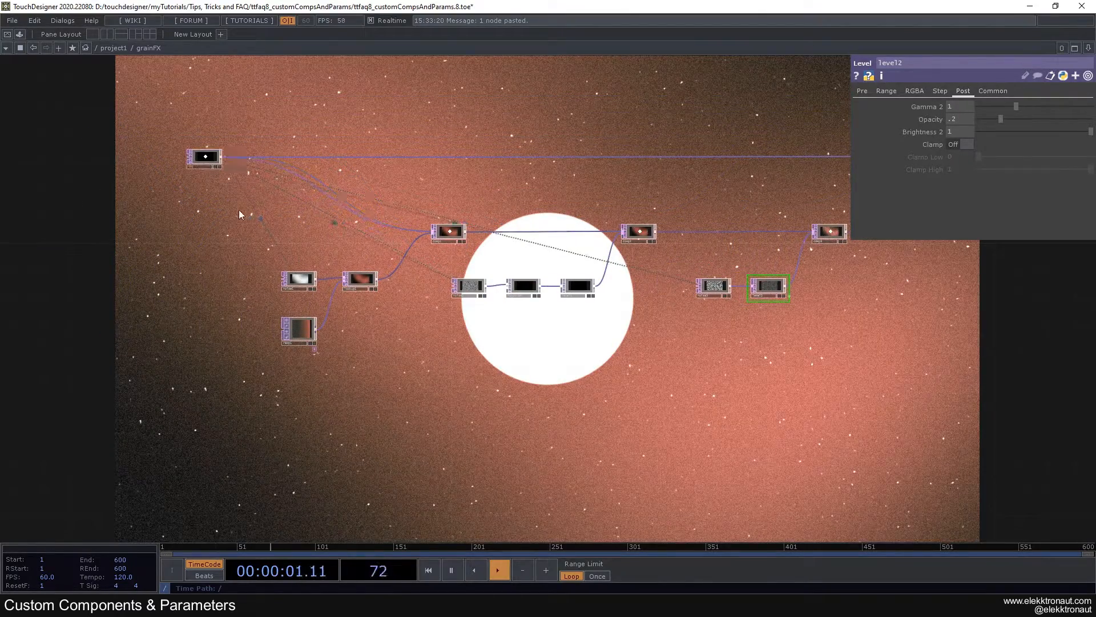
left_click_drag(445, 352, 445, 352)
left_click_drag(449, 231, 374, 258)
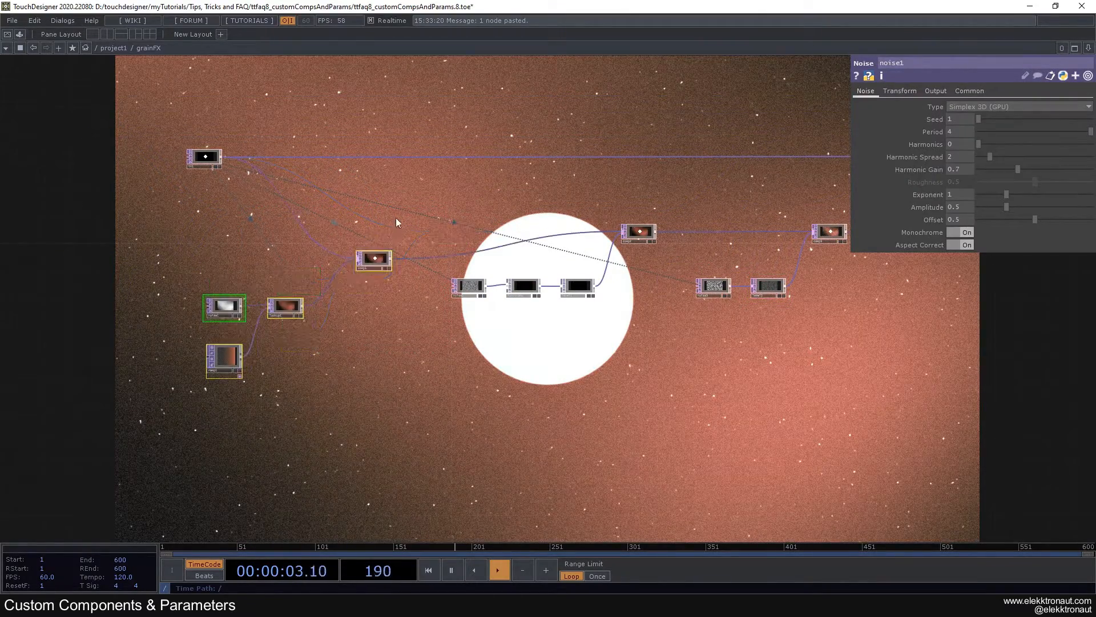
scroll(361, 244, "up", 2)
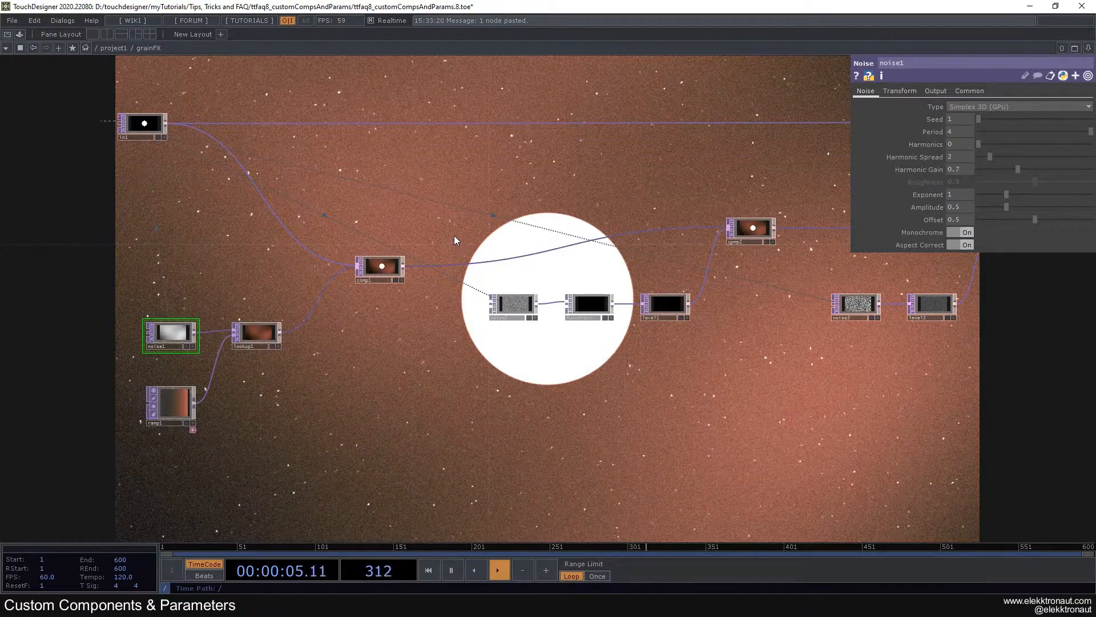
left_click_drag(390, 258, 381, 248)
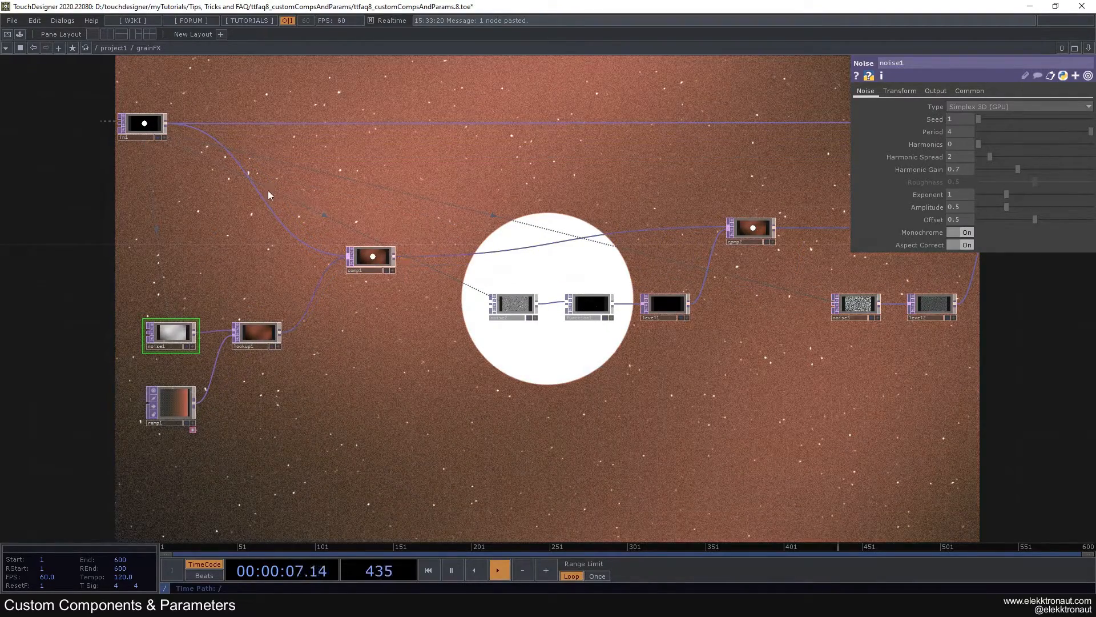
- Insert a Switch TOP on the wire between comp1 and comp2
right_click(434, 252)
left_click(447, 242)
type("sw")
left_click(536, 132)
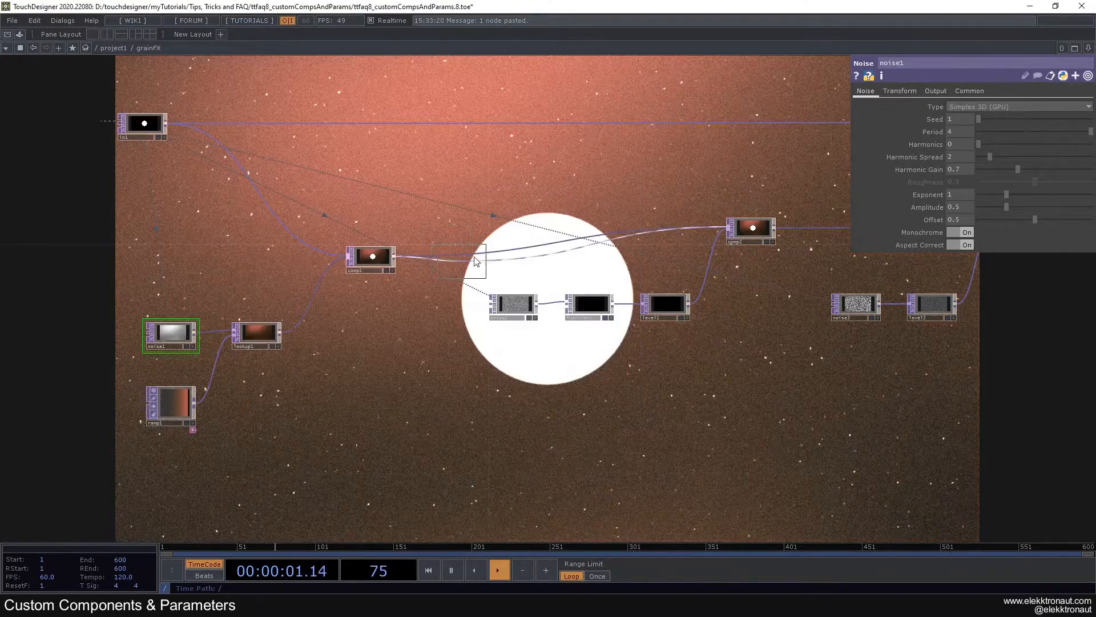
left_click(451, 231)
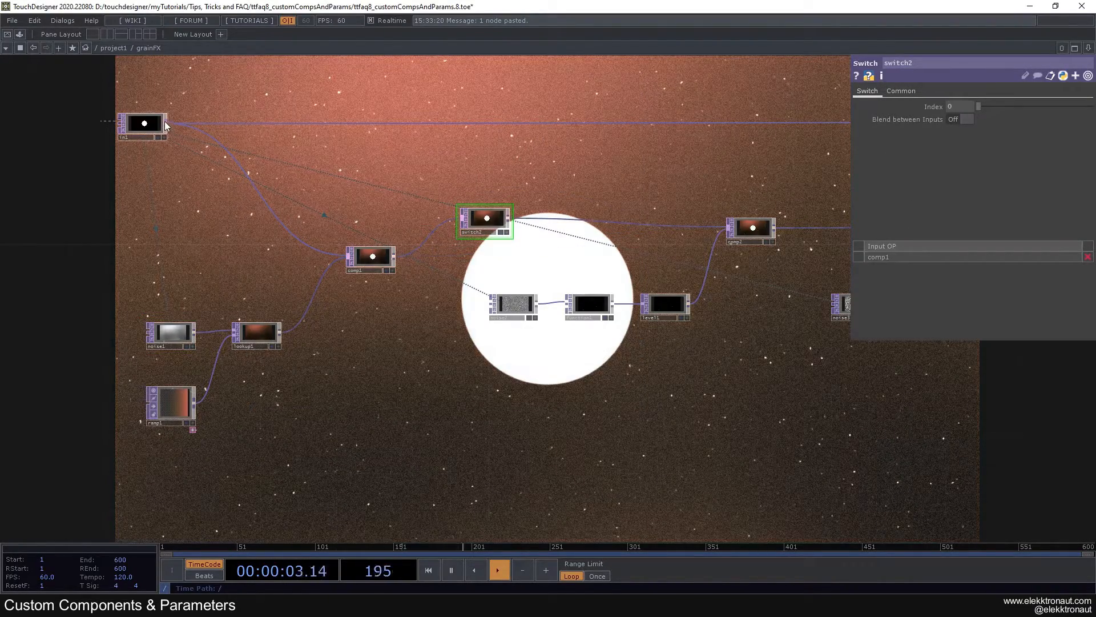
- Wire in1 into switch2 and reorder the inputs so that in1 comes first and comp1 second
left_click_drag(164, 125, 449, 229)
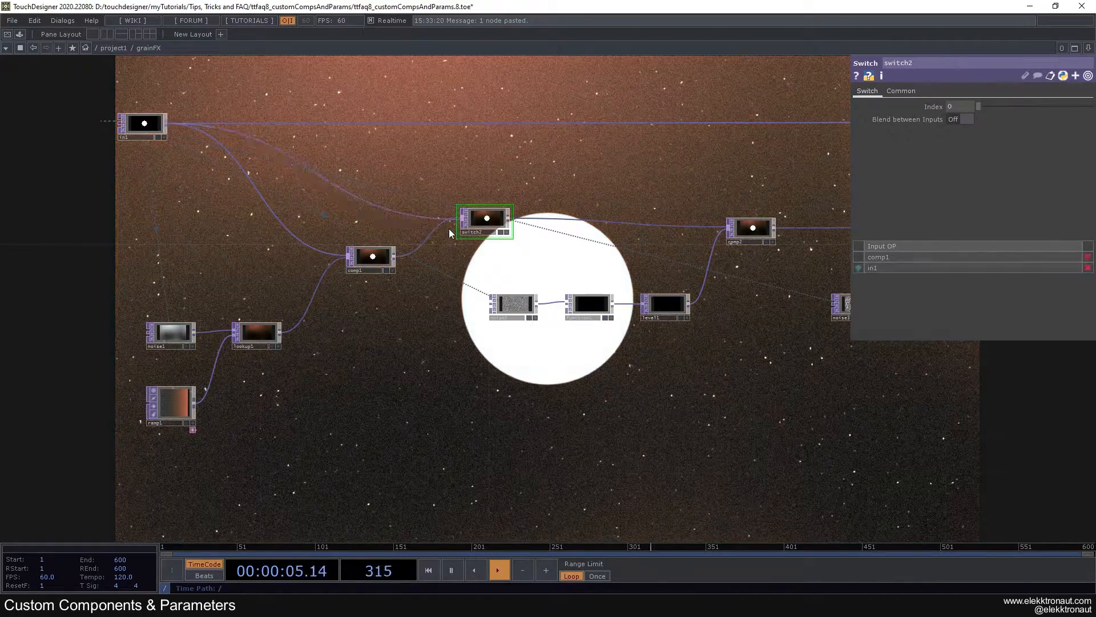
scroll(449, 228, "up", 3)
left_click(858, 268)
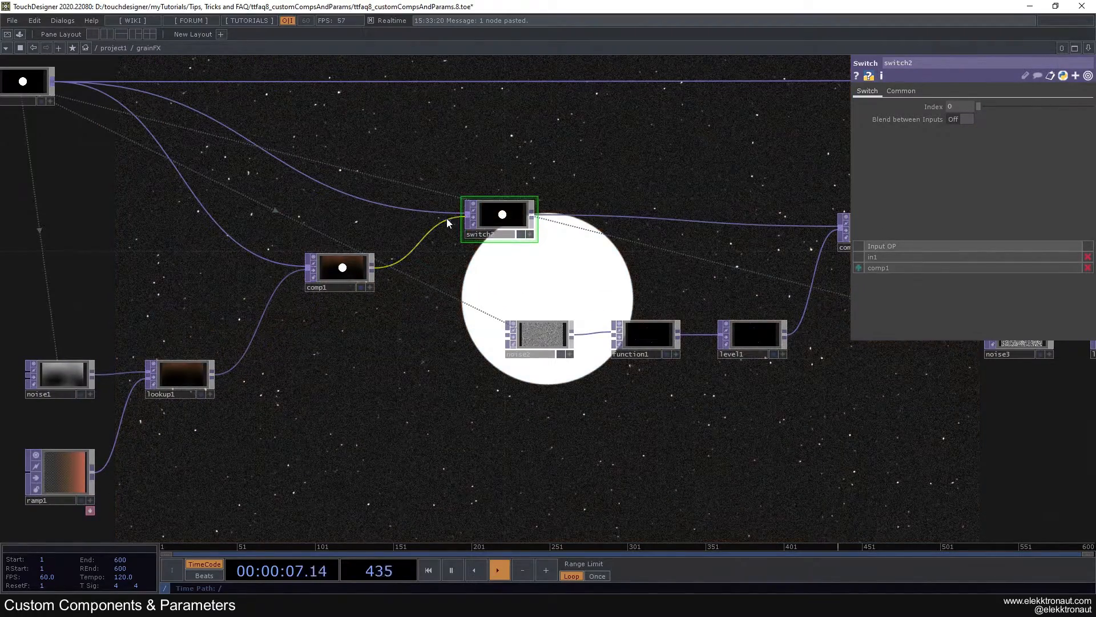
scroll(447, 218, "up", 3)
left_click_drag(361, 188, 549, 264)
scroll(542, 257, "down", 3)
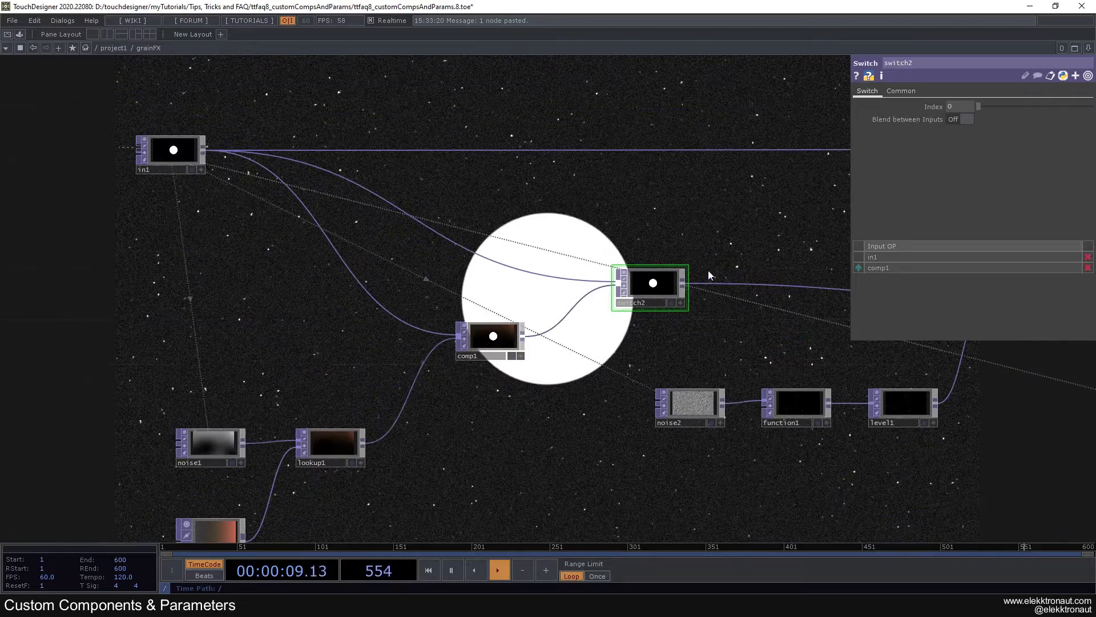
- Set switch2's Index to 1 so that it passes the comp1 gradient
left_click(165, 148)
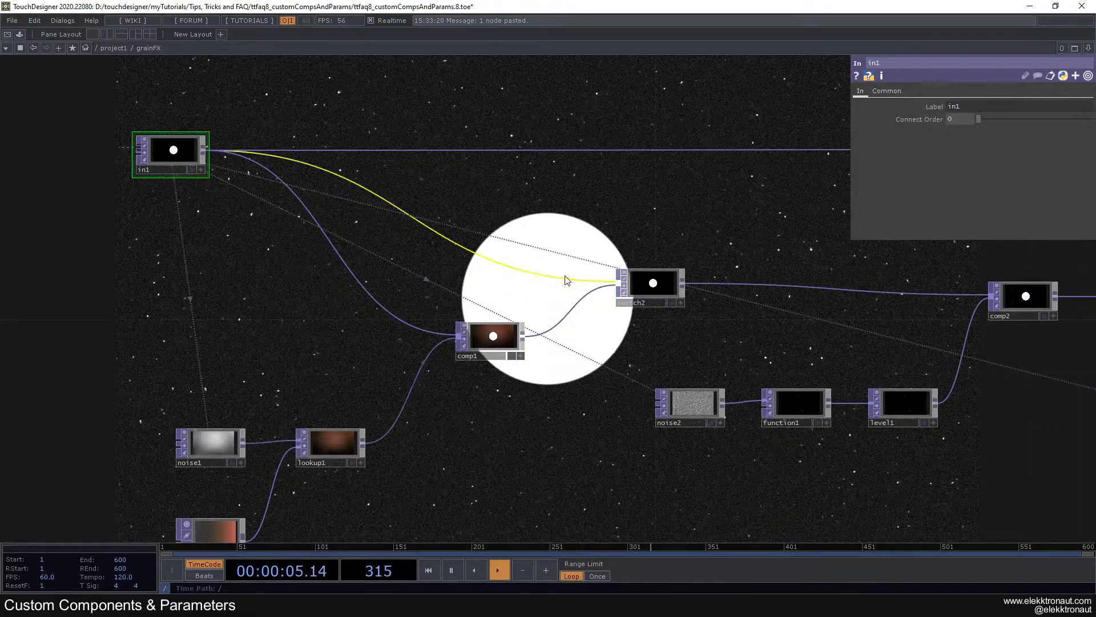
left_click(548, 245)
left_click(961, 107)
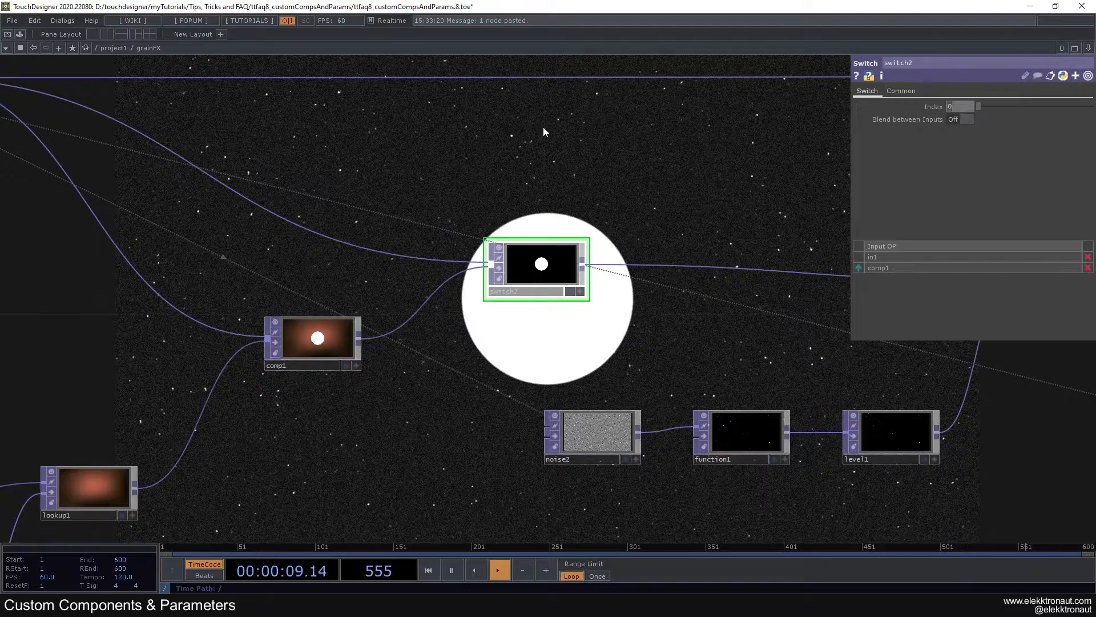
type("1")
key("Return")
scroll(360, 372, "down", 5)
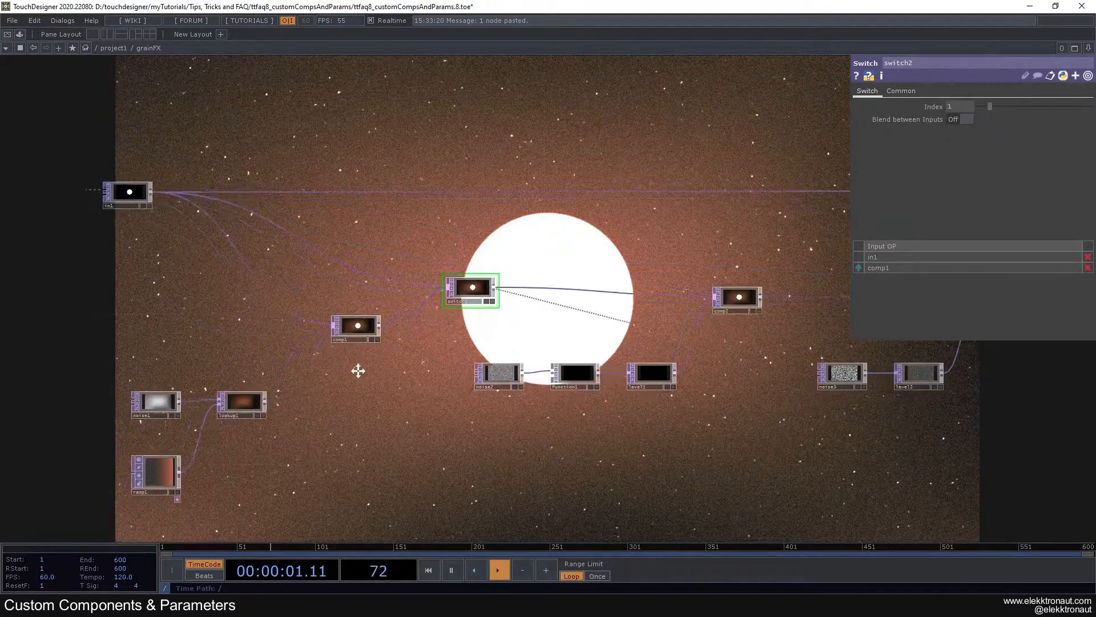
- Move the gradient group (noise1, ramp1, lookup1 and comp1) a little down and away from switch2
left_click_drag(138, 306, 408, 491)
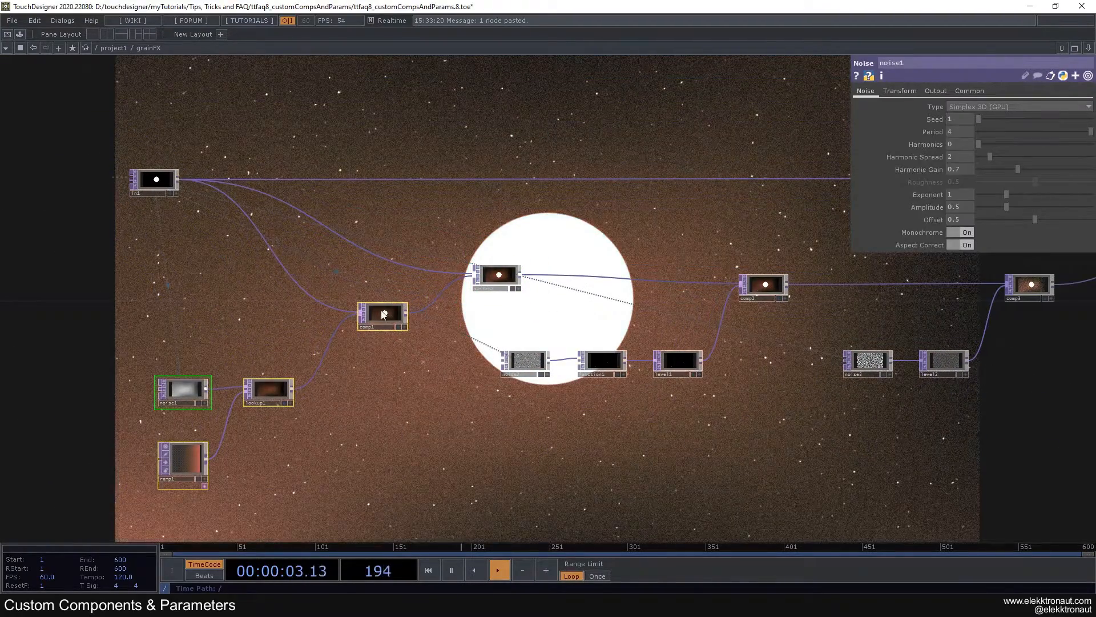
left_click_drag(382, 315, 363, 334)
left_click(450, 326)
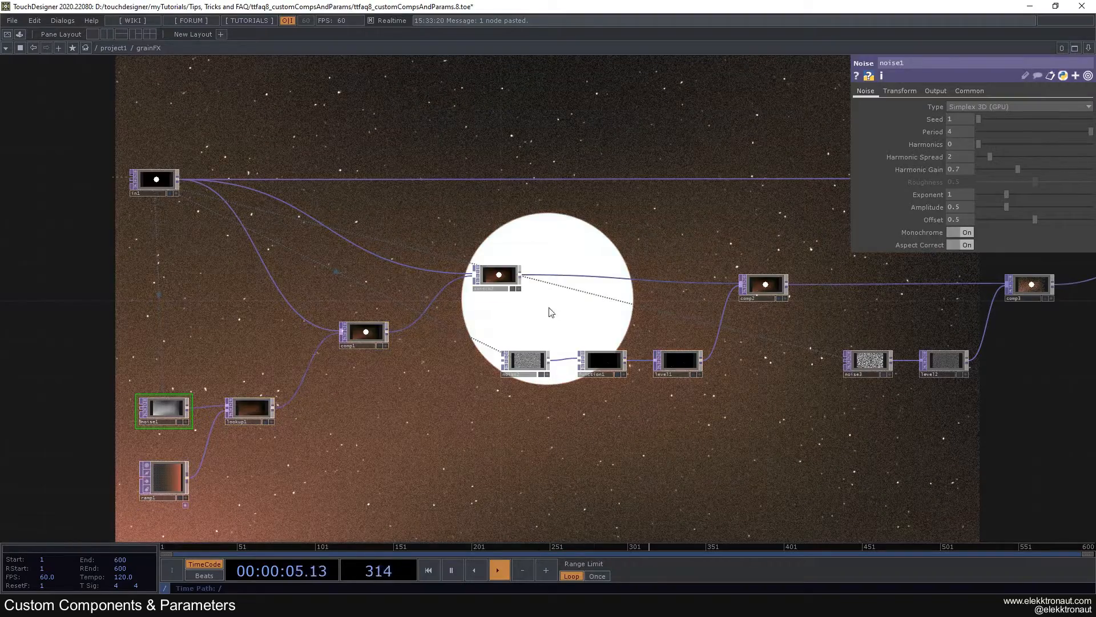
- Test switch1 as the effect's main bypass by lowering its Index to 0 and raising it to 1.22
left_click_drag(548, 309, 163, 292)
left_click_drag(492, 247, 276, 285)
left_click(677, 202)
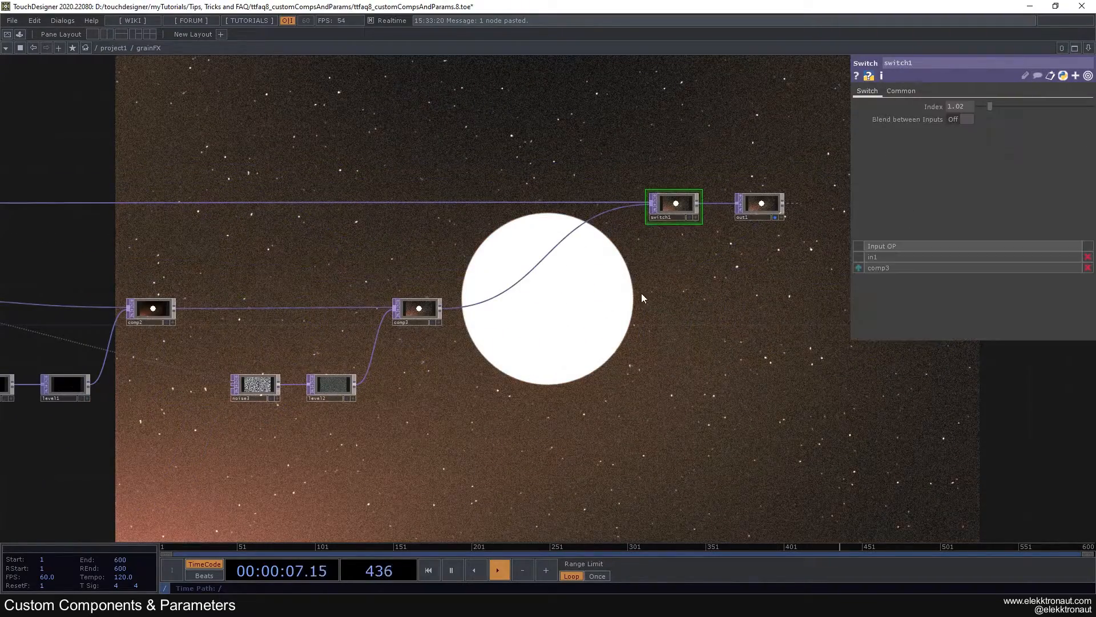
left_click_drag(642, 294, 658, 250)
left_click_drag(979, 106, 978, 111)
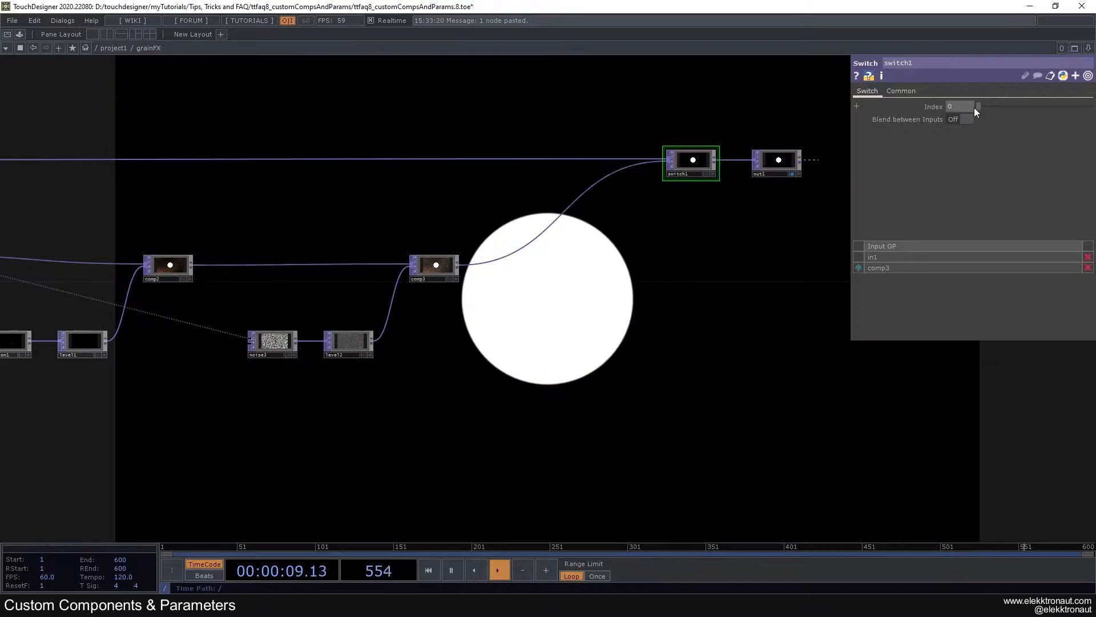
scroll(642, 203, "down", 4)
scroll(571, 191, "up", 4)
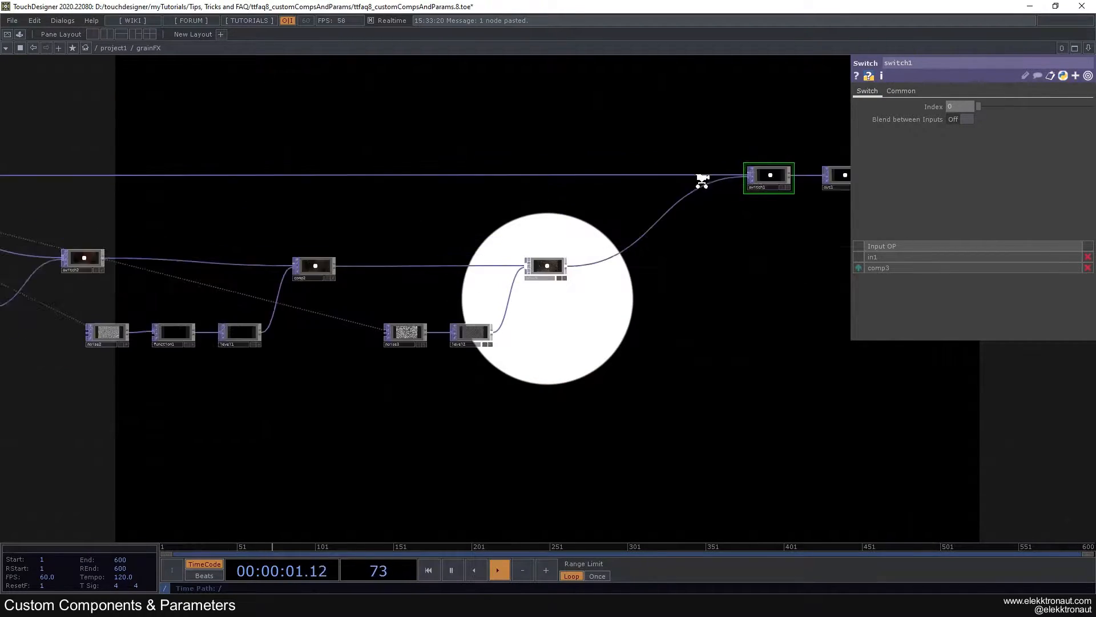
left_click(991, 111)
- Save the project
scroll(625, 263, "down", 3)
left_click_drag(222, 242, 314, 236)
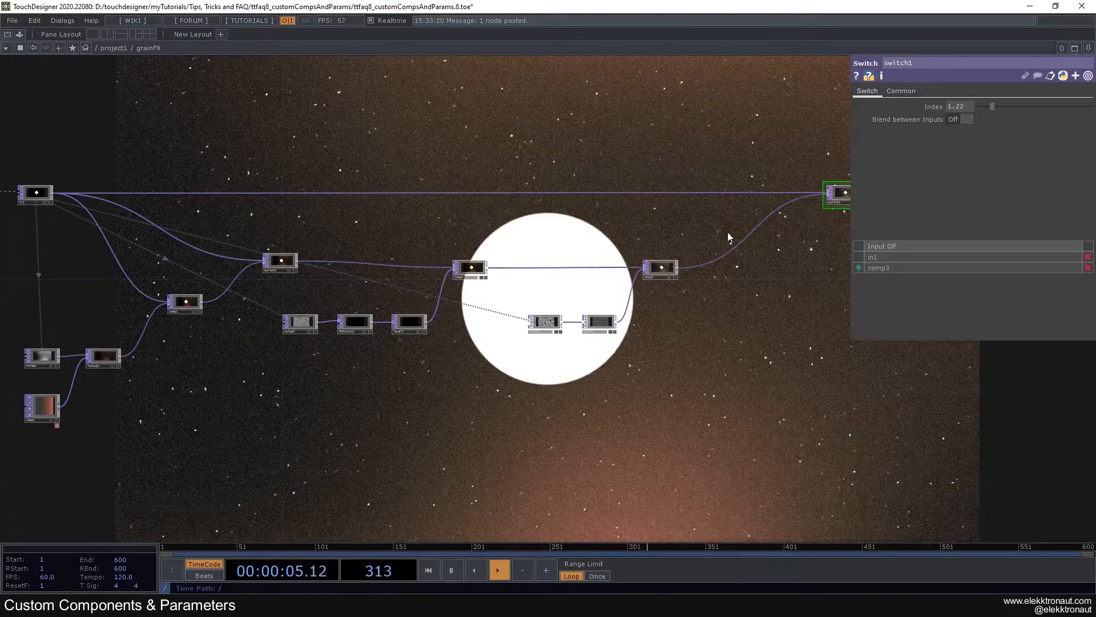
scroll(294, 255, "up", 3)
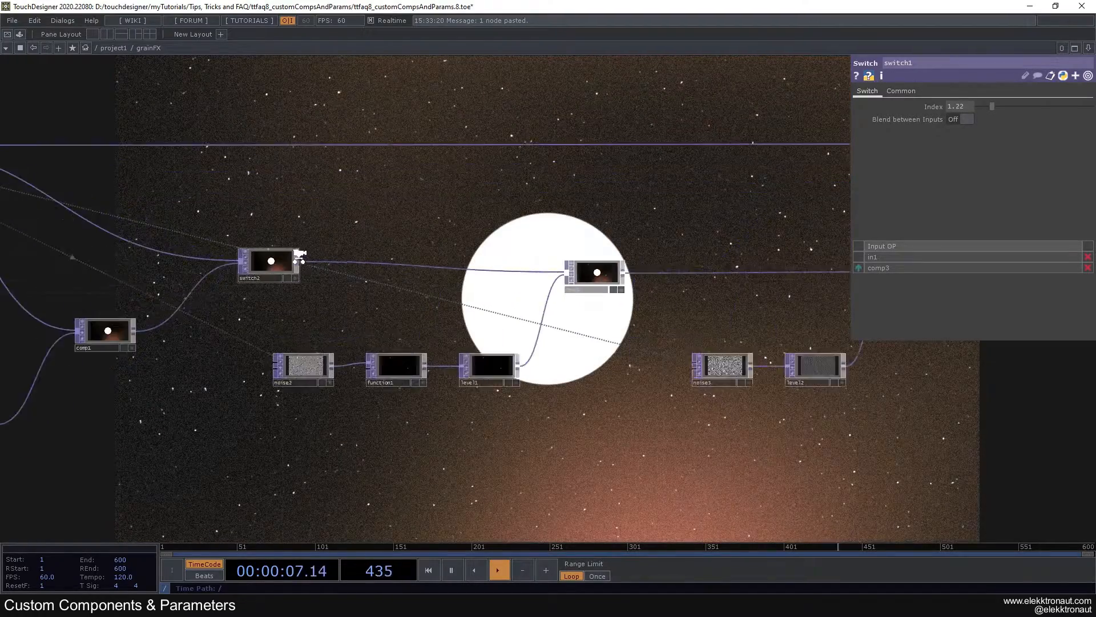
left_click_drag(432, 184, 480, 174)
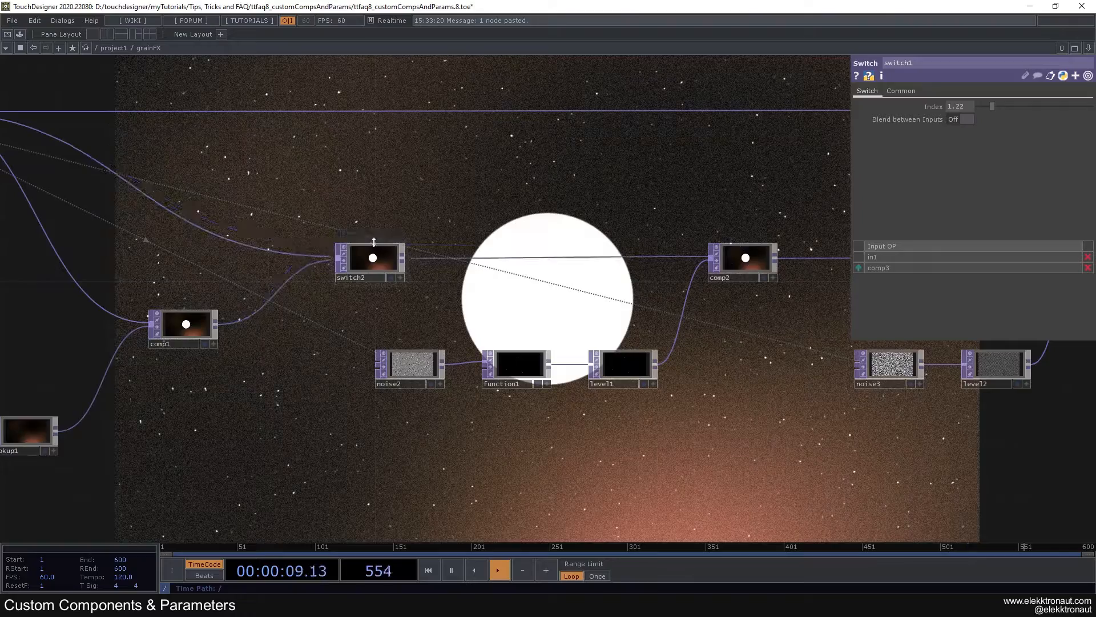
scroll(374, 242, "down", 3)
left_click_drag(484, 220, 493, 213)
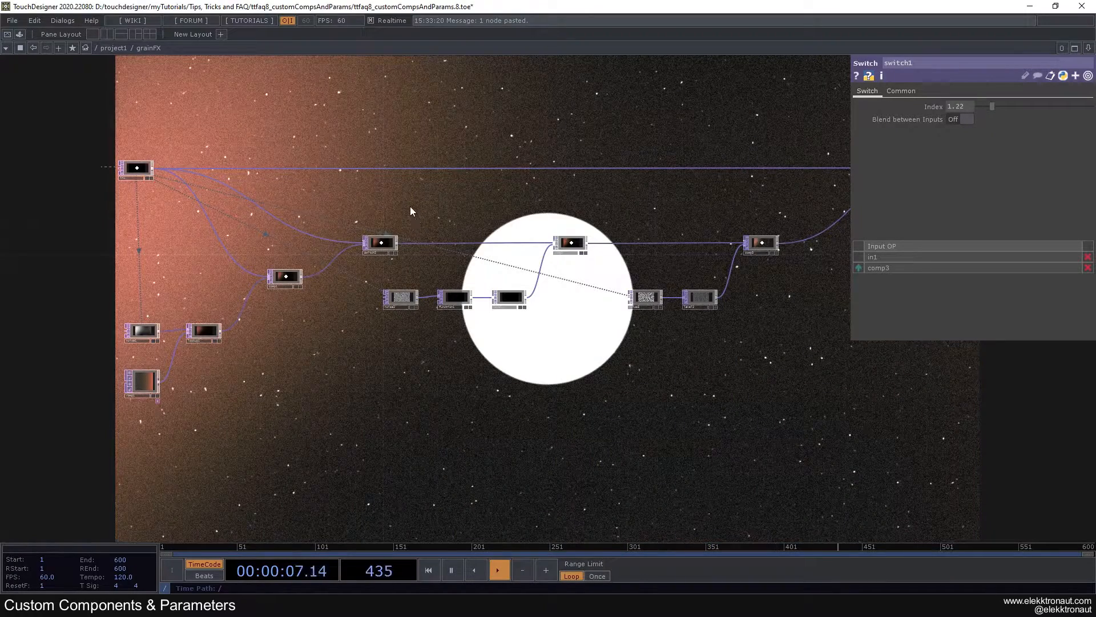
key("ctrl+s")
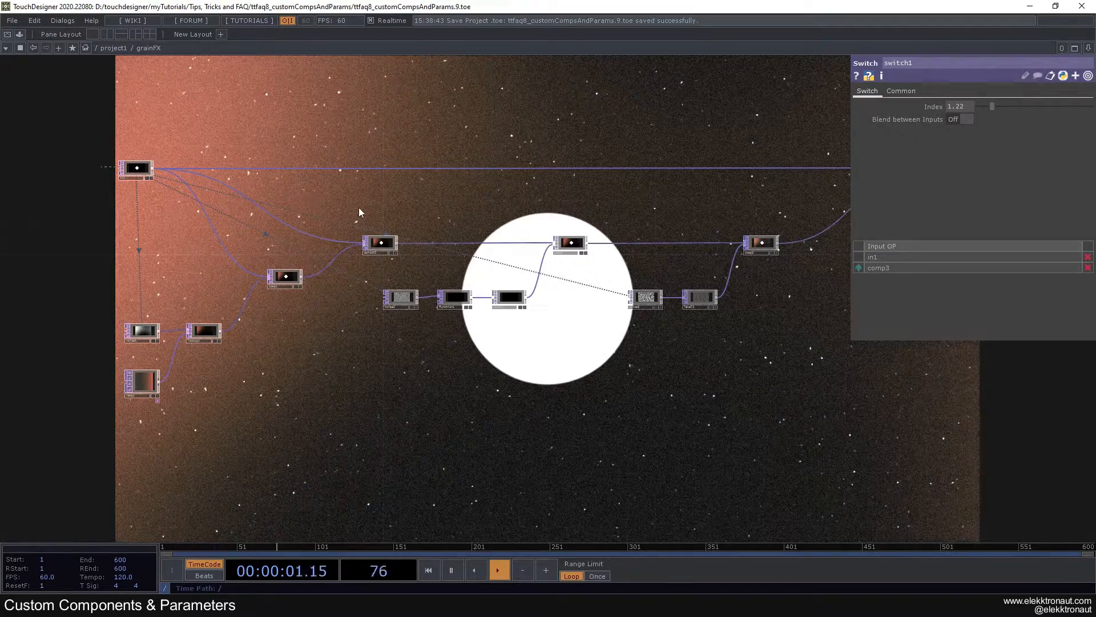
scroll(360, 210, "down", 5)
right_click(366, 177)
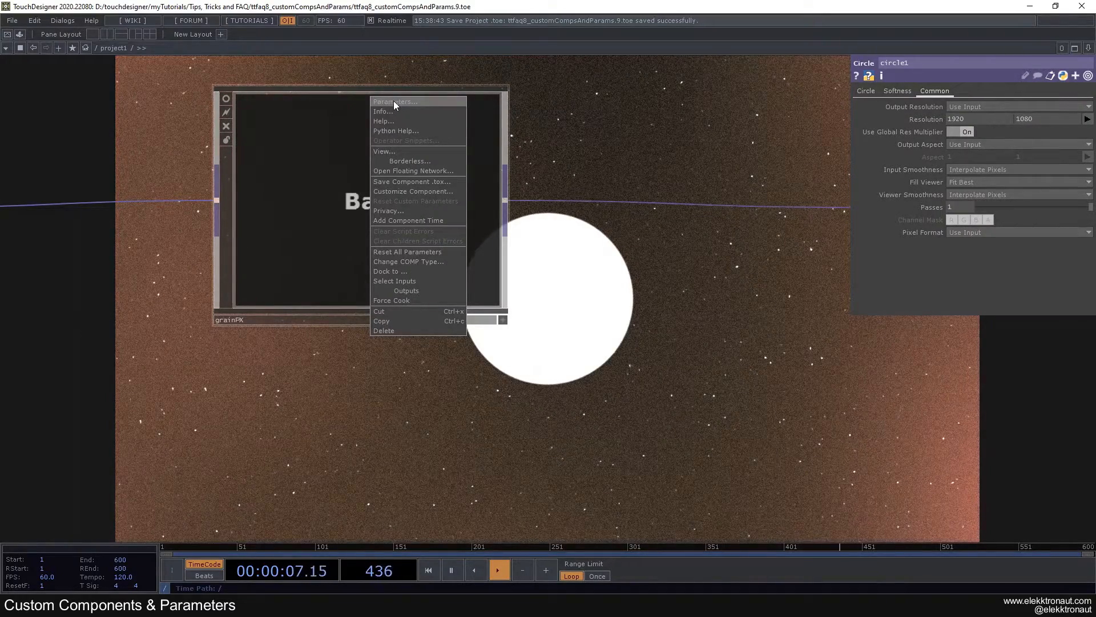
left_click(610, 117)
scroll(385, 177, "up", 3)
key("p")
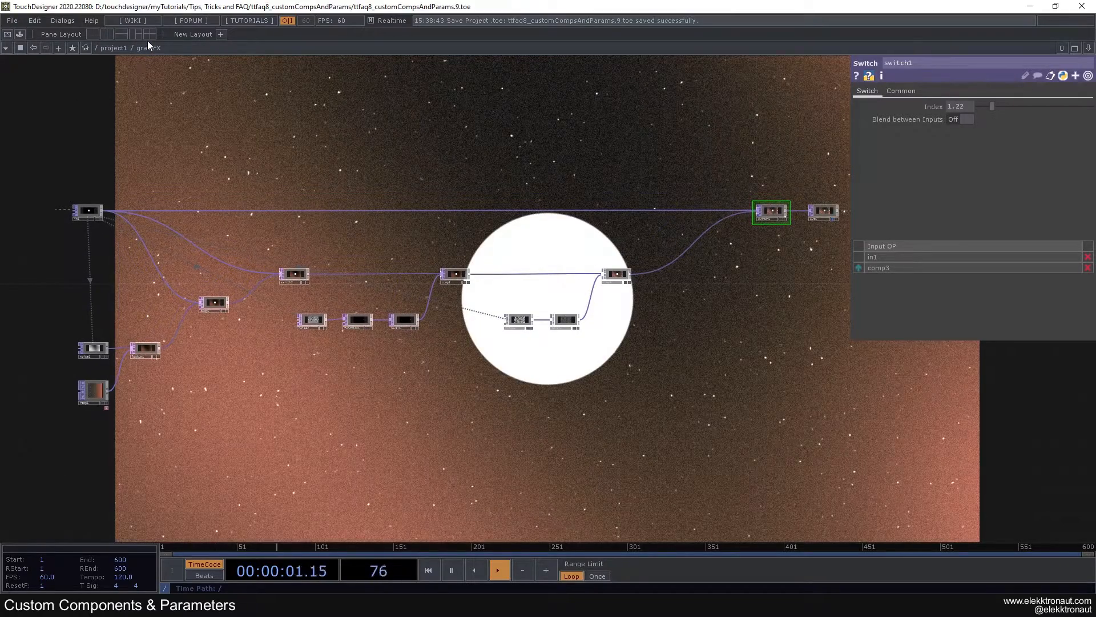
scroll(252, 183, "down", 4)
left_click_drag(48, 259, 172, 313)
scroll(360, 200, "up", 3)
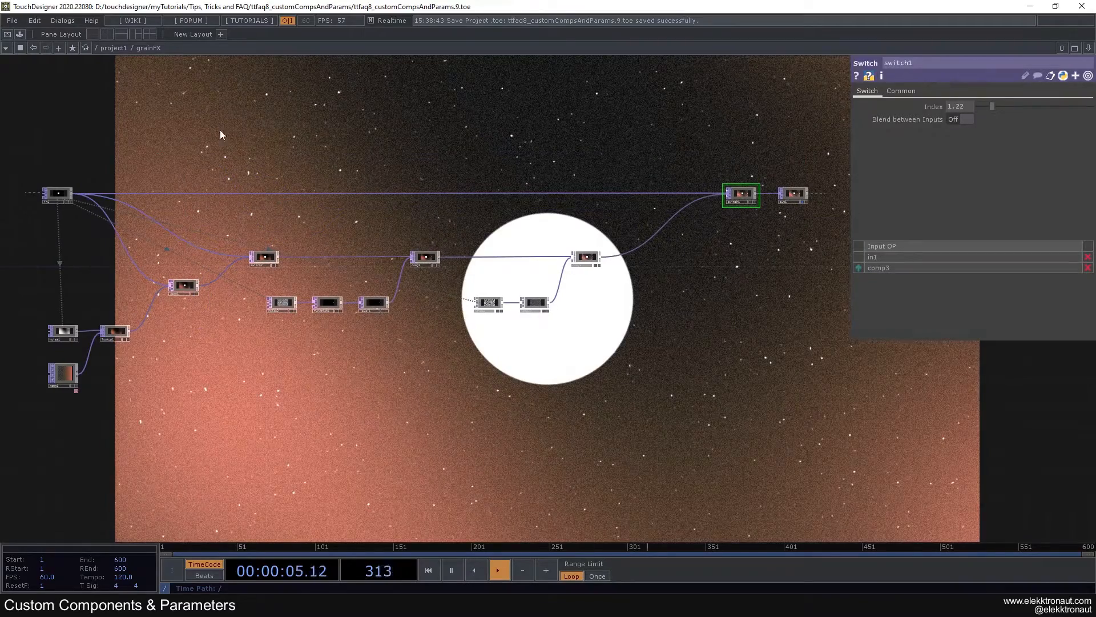
- Open the Component Editor for grainFX from inside its network and place it clear of the last switch and output
right_click(149, 49)
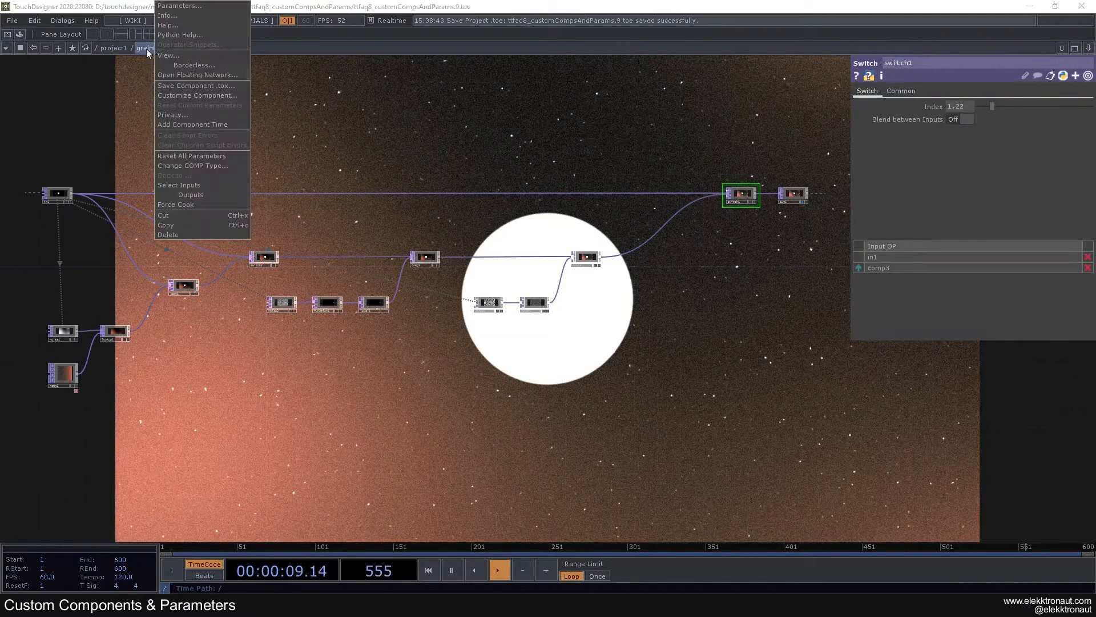
left_click(197, 96)
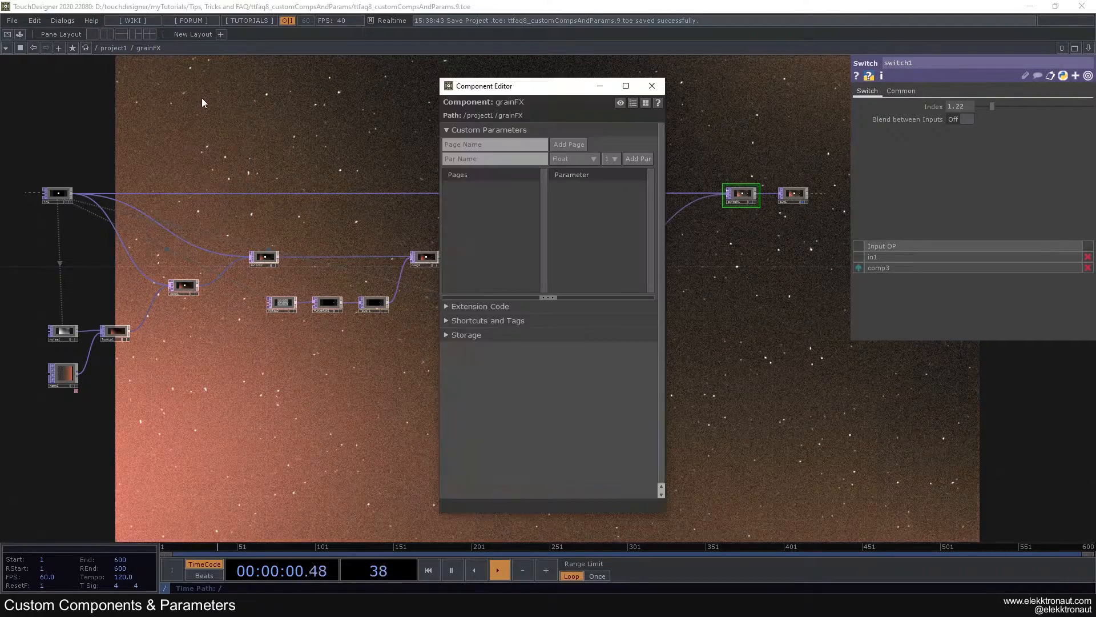
left_click_drag(489, 80, 147, 96)
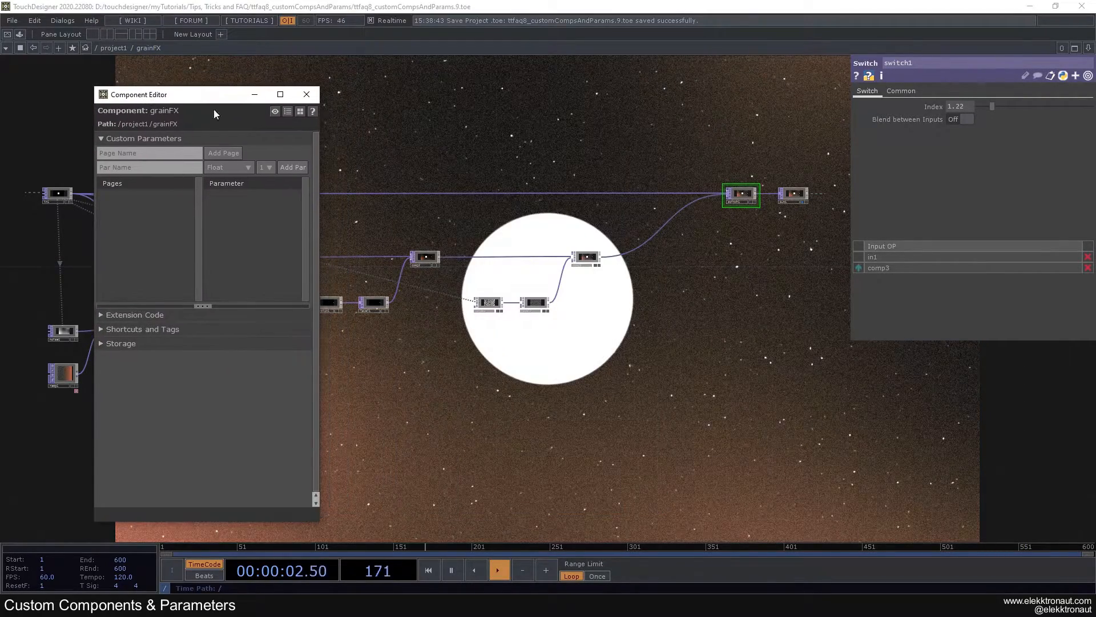
- Open grainFX's parameters in a floating window and place it beside the Component Editor
right_click(160, 48)
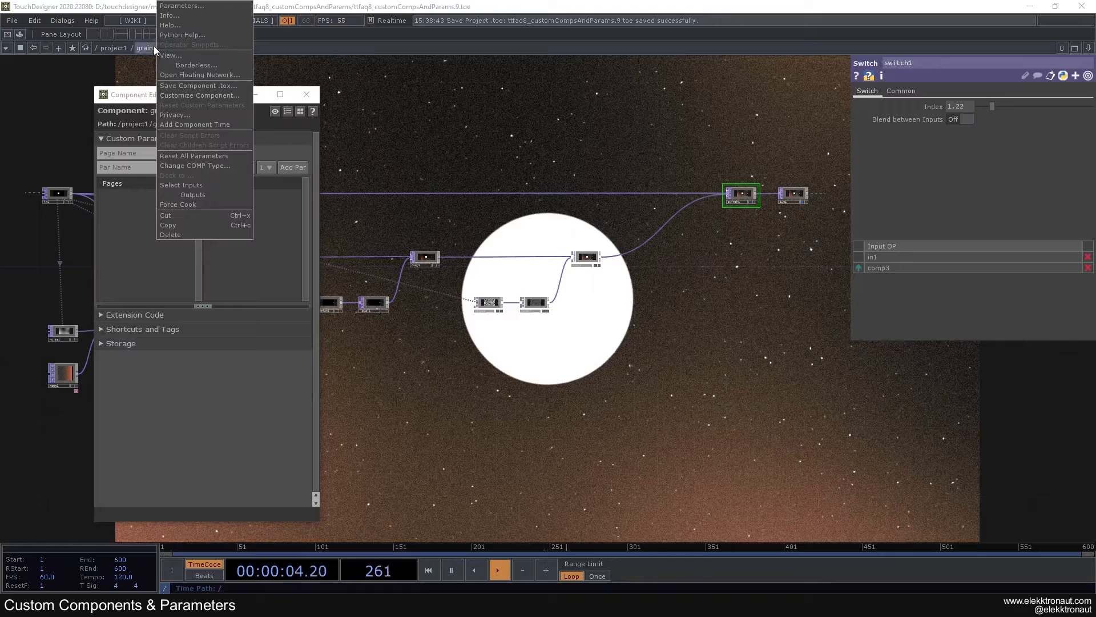
left_click(195, 7)
scroll(428, 167, "down", 5)
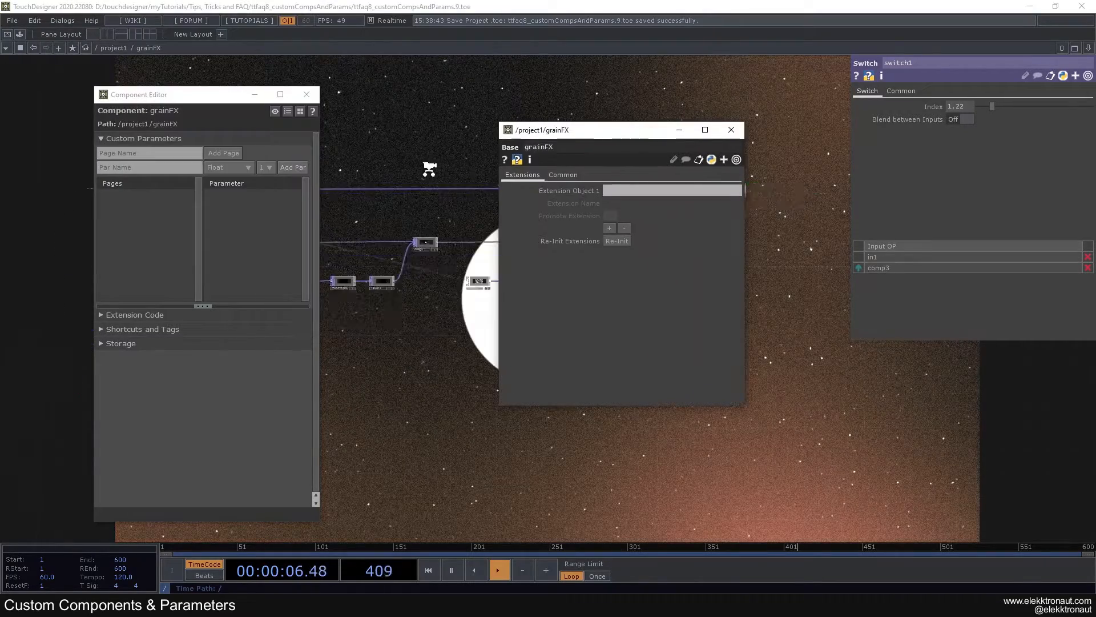
left_click_drag(588, 127, 635, 248)
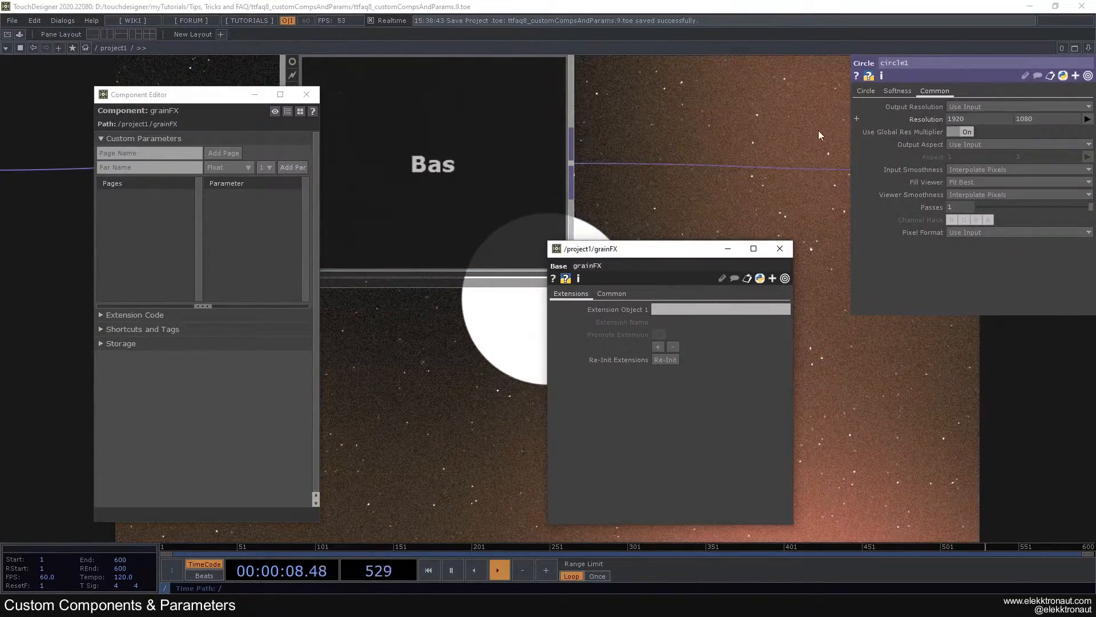
- Select grainFX in project1 to compare its parameters with the floating window, and go back inside it
scroll(742, 137, "down", 4)
left_click(623, 129)
key("h")
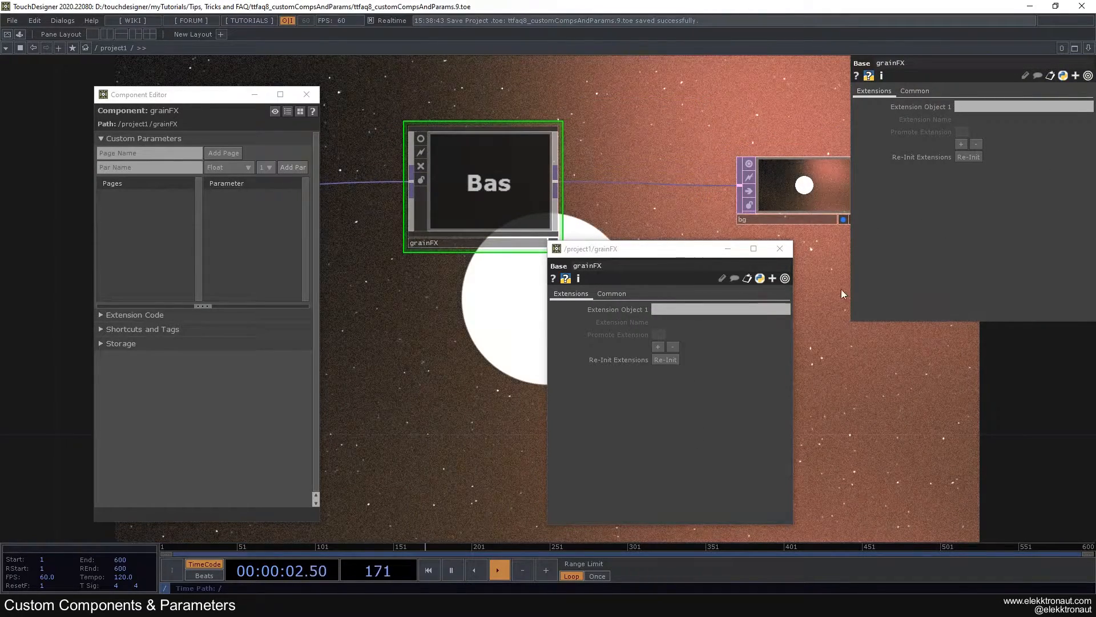
key("i")
left_click_drag(619, 252, 876, 227)
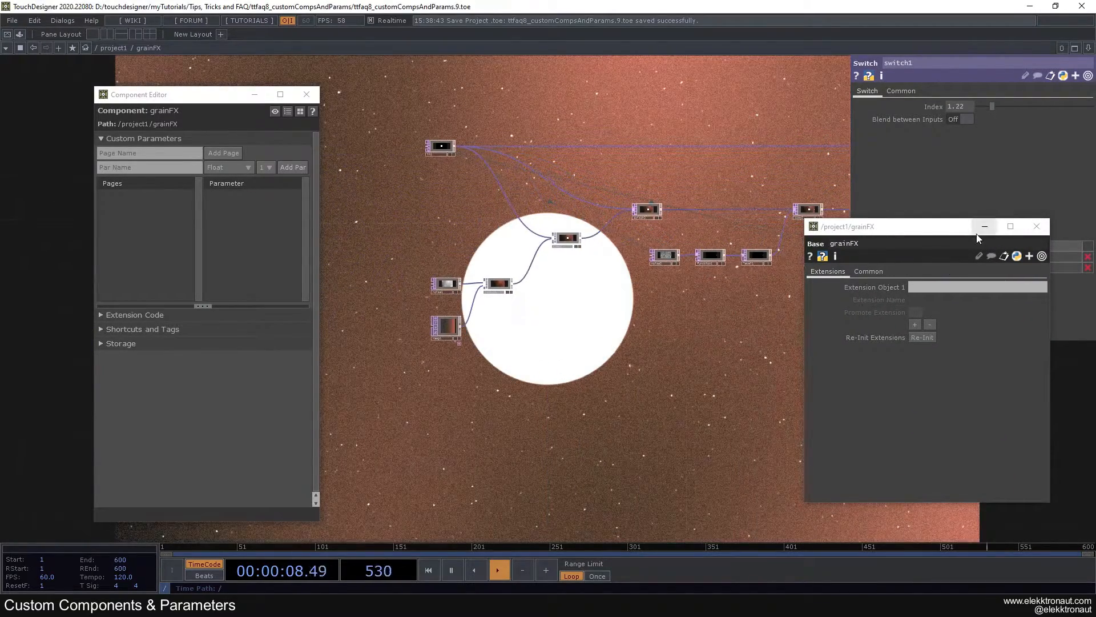
- Look through the Common and Extensions pages of grainFX's floating parameter window and minimize it
scroll(640, 341, "up", 3)
left_click(868, 271)
left_click(844, 273)
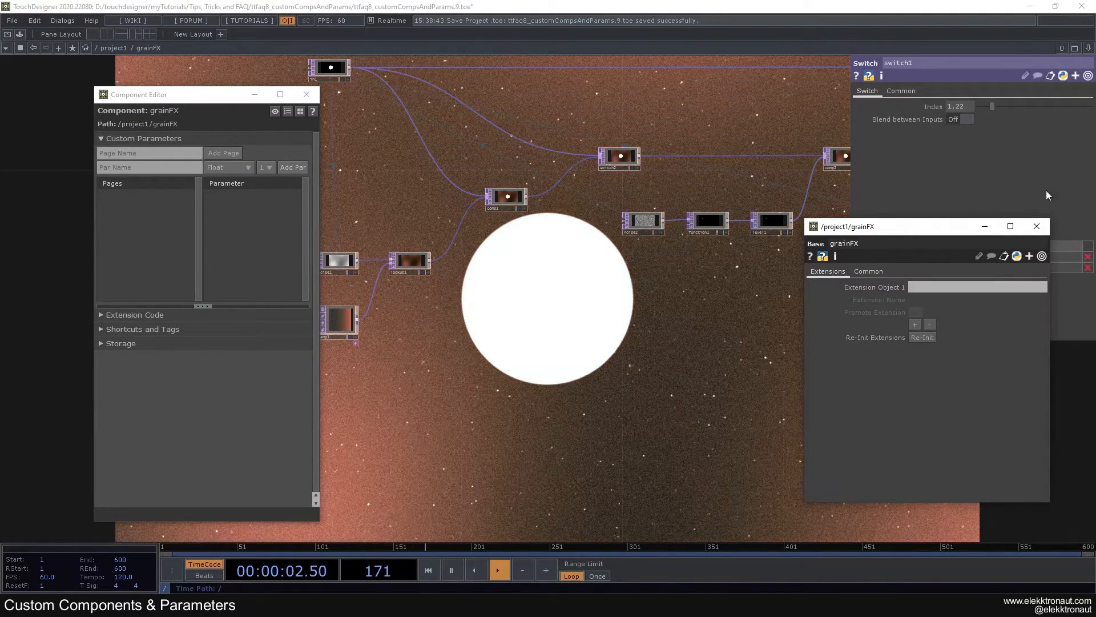
left_click(993, 229)
- Trace the network from the gradient group to switch1 and try its Index as a candidate for a custom parameter
left_click_drag(572, 321, 639, 357)
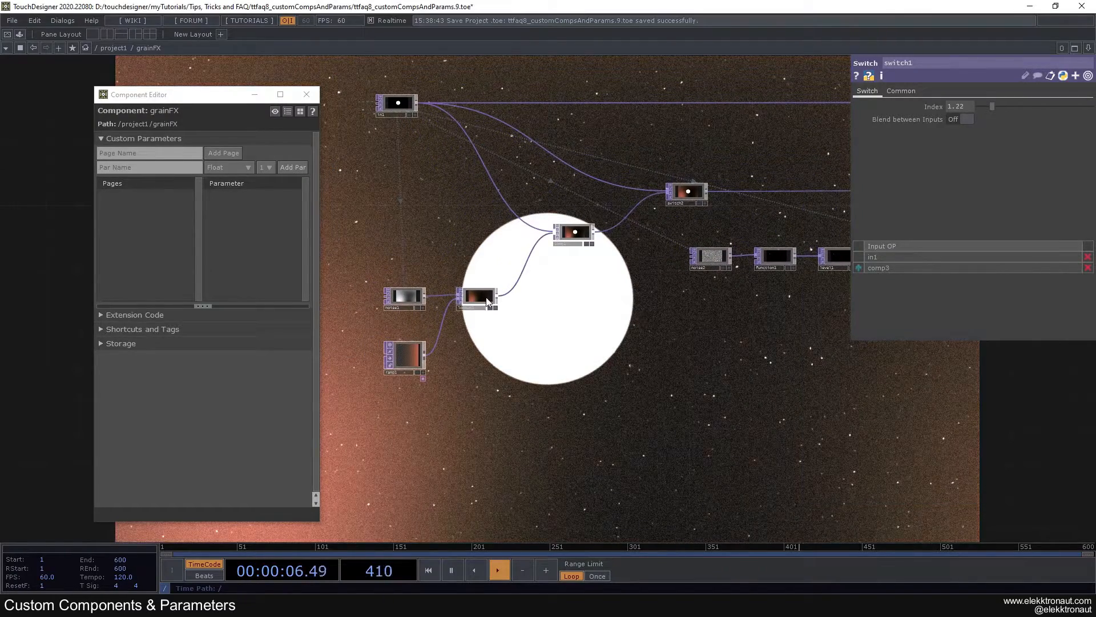
left_click_drag(588, 278, 453, 335)
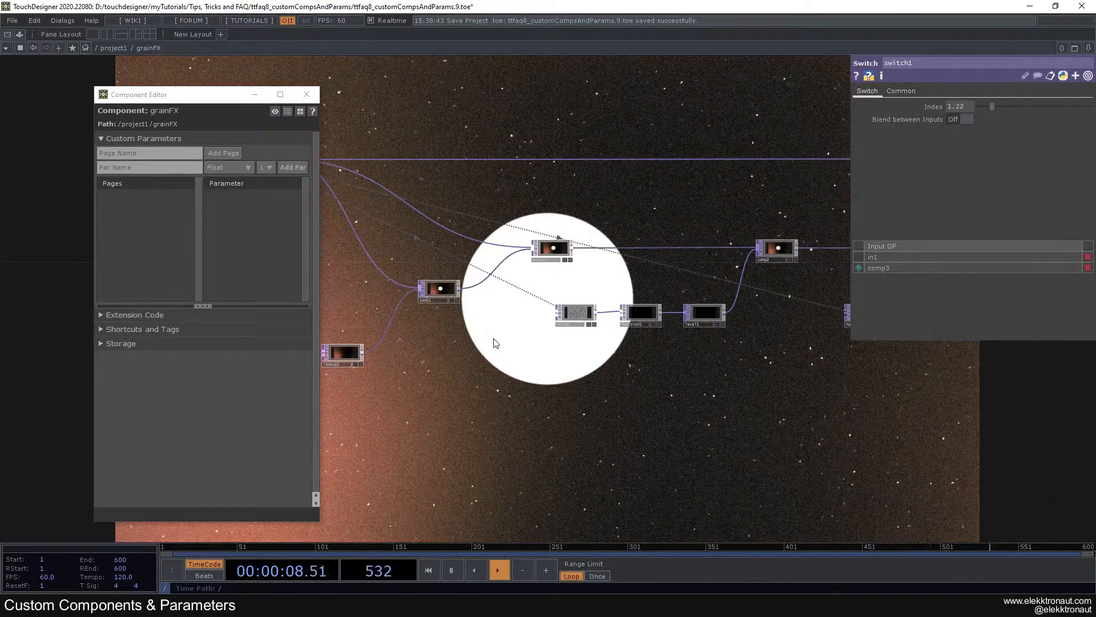
scroll(492, 342, "down", 2)
left_click_drag(610, 386, 290, 428)
scroll(690, 246, "up", 3)
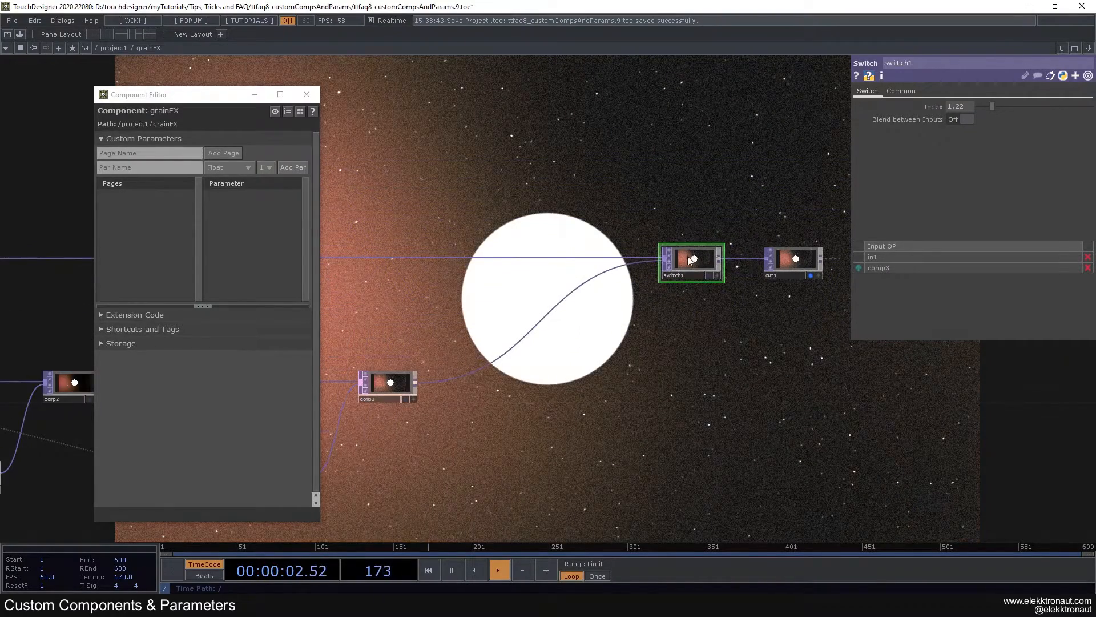
left_click_drag(988, 109, 993, 110)
- Examine switch2 and the gradient, speck and grain branches to decide which settings need custom parameters
scroll(643, 225, "down", 5)
left_click_drag(545, 325, 736, 353)
scroll(607, 297, "up", 5)
left_click(594, 297)
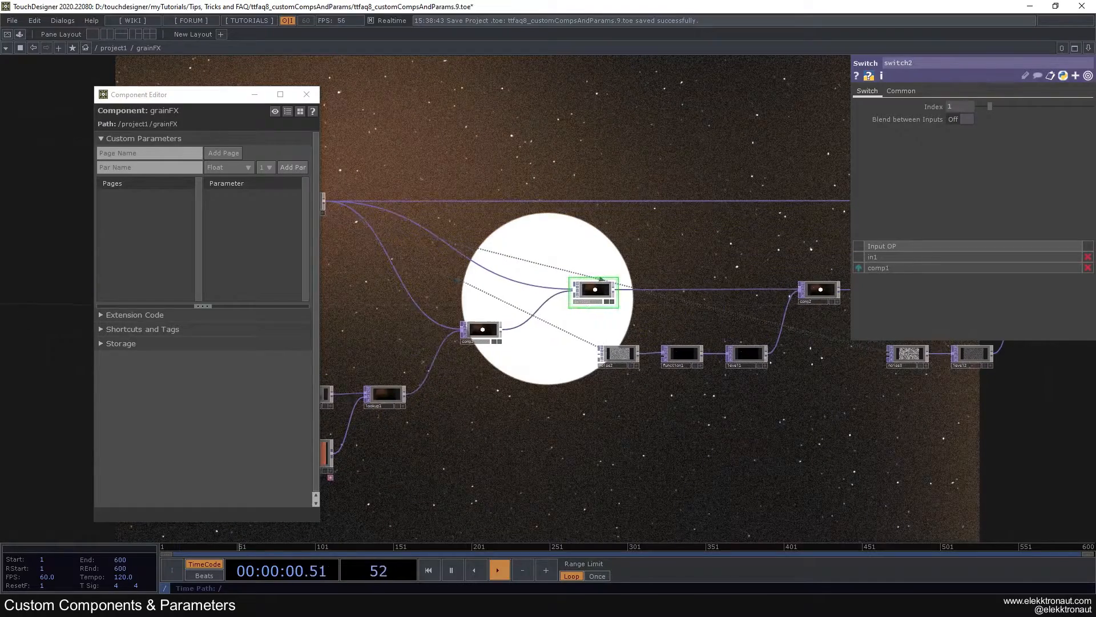
left_click_drag(570, 263, 602, 221)
scroll(602, 221, "down", 3)
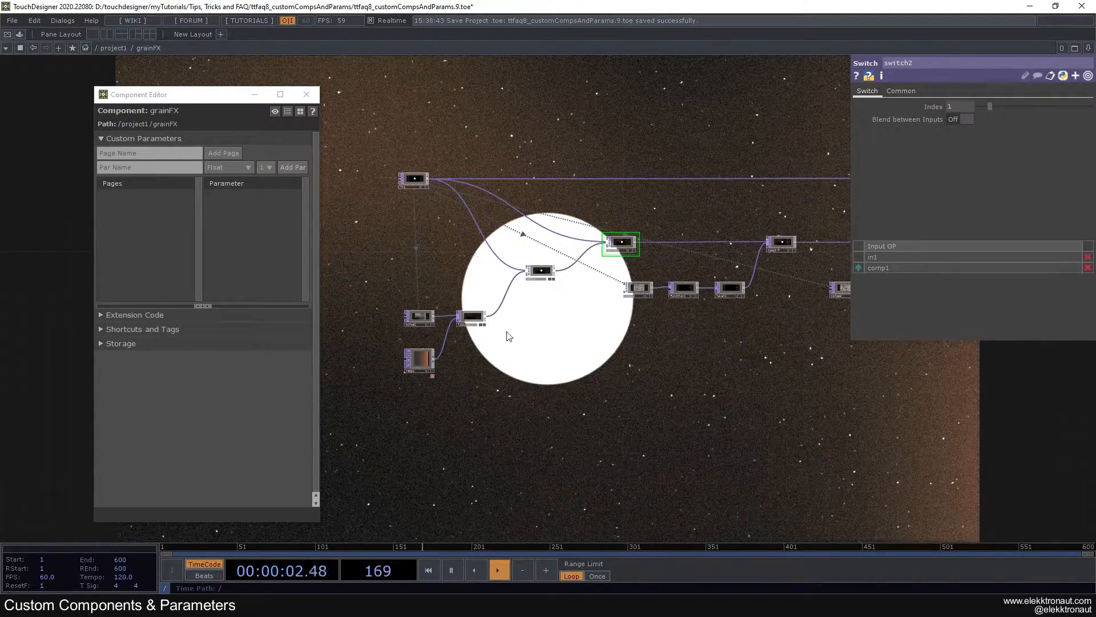
mouse_move(390, 224)
right_mouse_down()
mouse_move(598, 378)
mouse_move(619, 382)
right_mouse_up()
left_click_drag(761, 338, 583, 333)
right_click_drag(616, 320, 514, 236)
right_click_drag(660, 228, 802, 311)
left_click(807, 314)
left_click_drag(798, 316, 957, 360)
- Set switch2's Index to 1.1 so that the comp1 gradient stays active
left_click(604, 278)
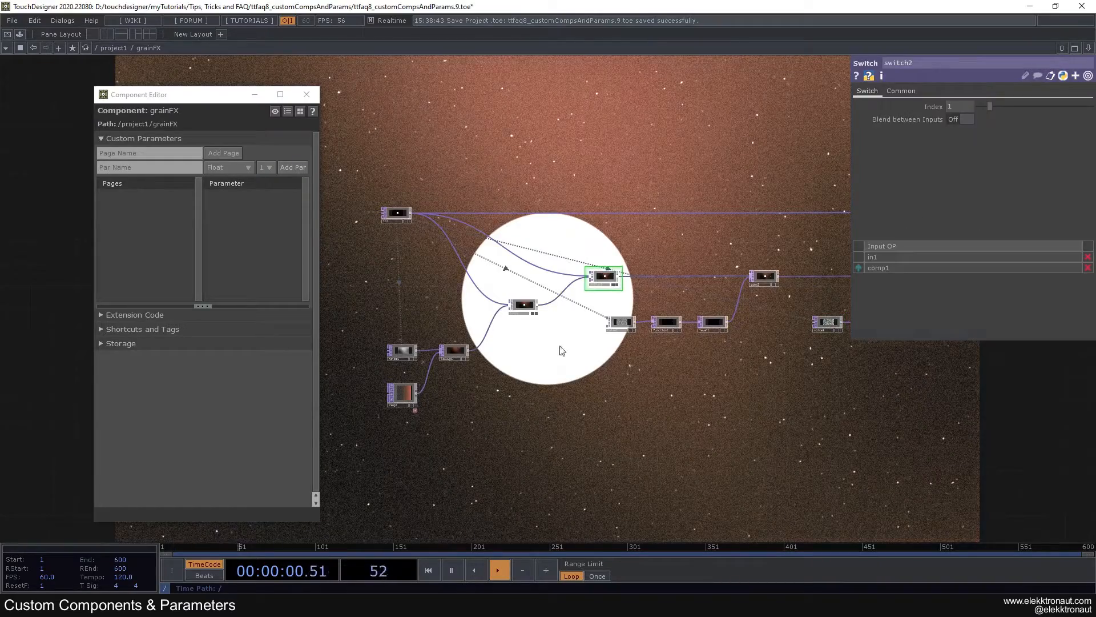
scroll(446, 365, "up", 3)
mouse_move(994, 101)
left_mouse_down()
mouse_move(983, 102)
mouse_move(992, 106)
left_mouse_up()
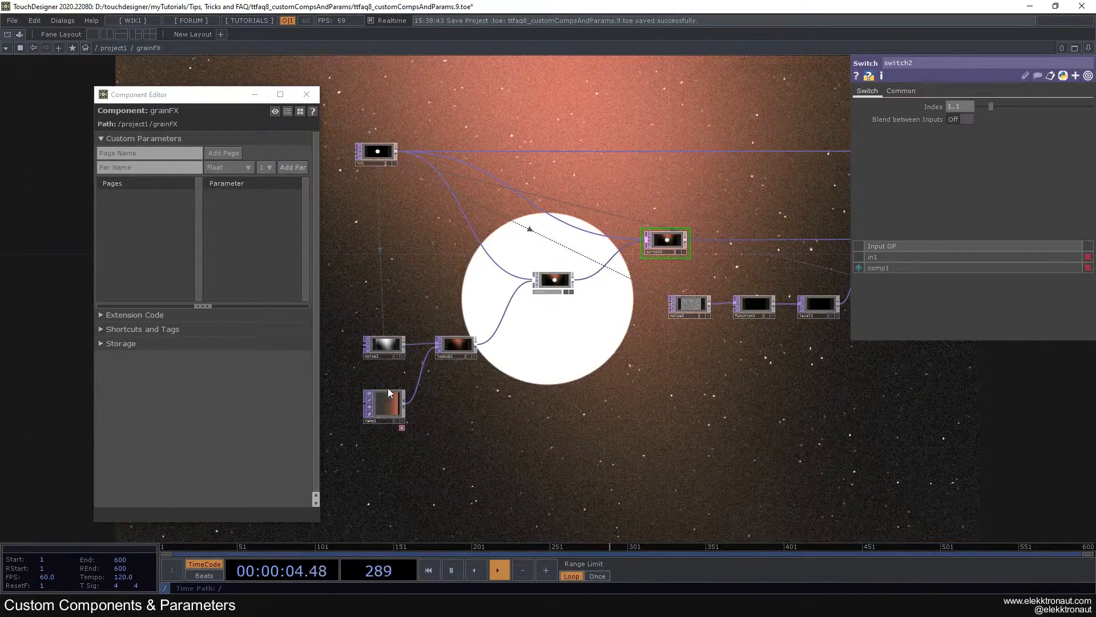
- Try noise1's Period at 1.99 and undo the change
left_click(381, 347)
left_click_drag(1090, 132, 1035, 140)
key("ctrl+z")
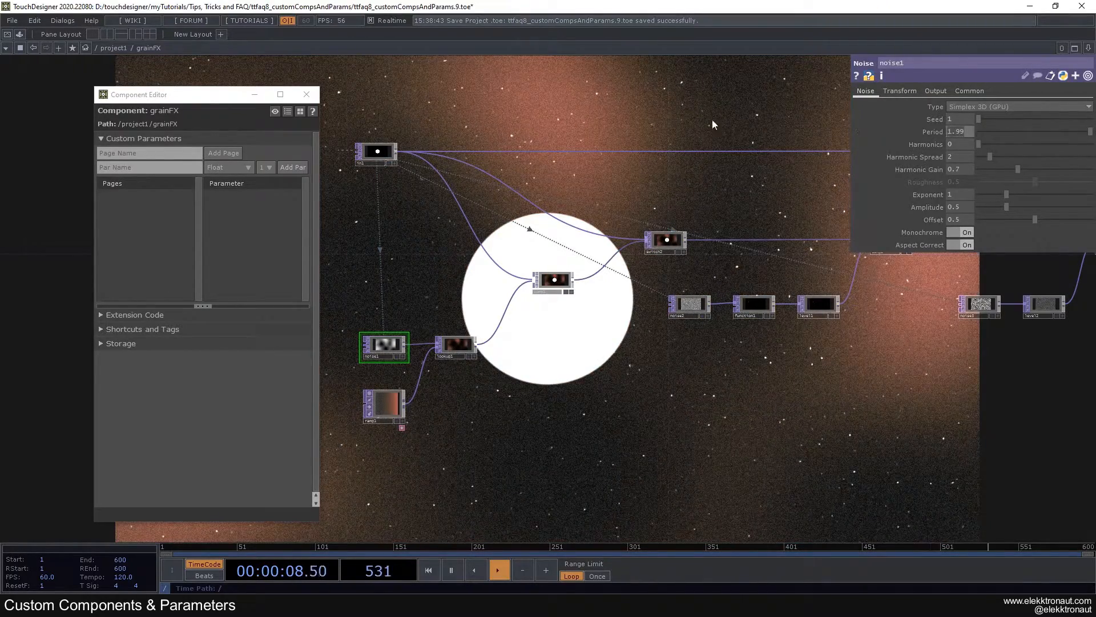
key("ctrl+z")
- Try noise1's Exponent at 0.37 and undo the change
left_click_drag(652, 351, 663, 280)
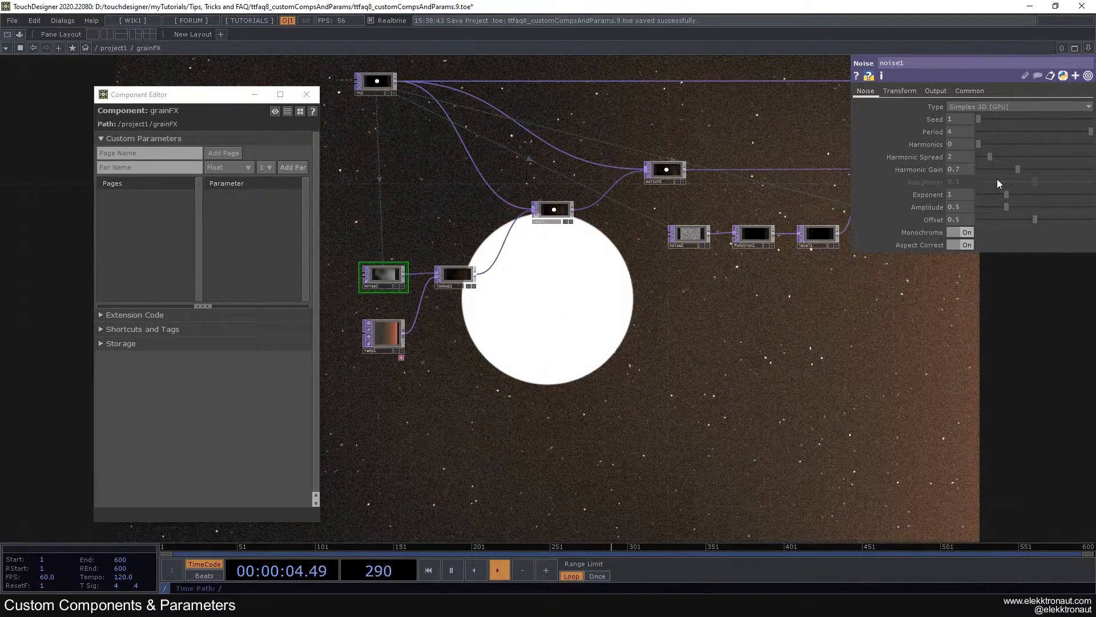
left_click_drag(1001, 195, 974, 198)
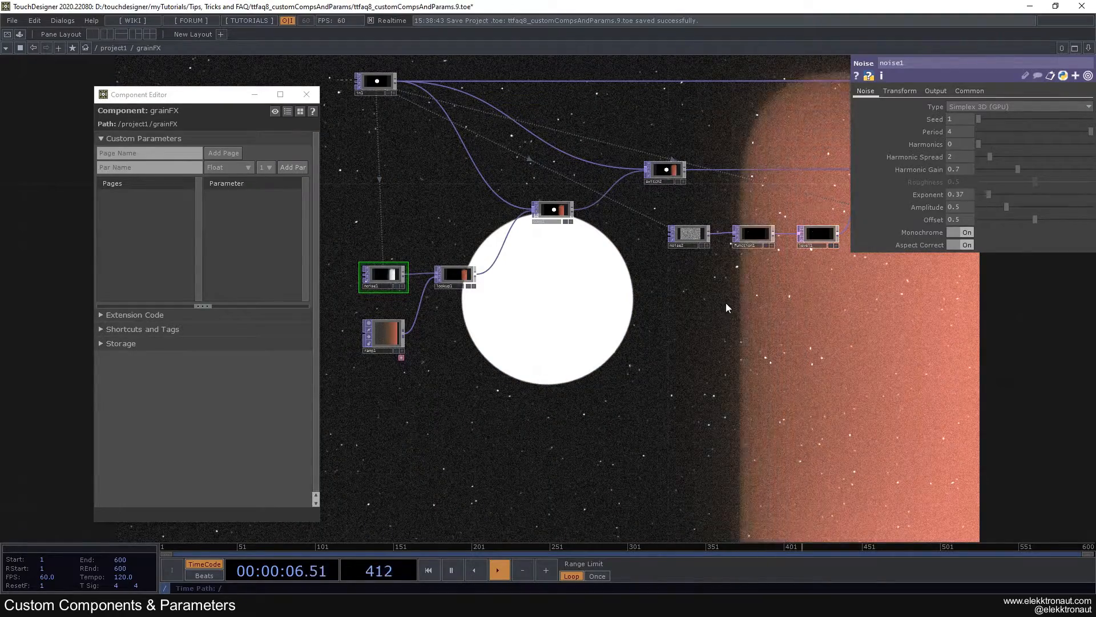
key("ctrl+z")
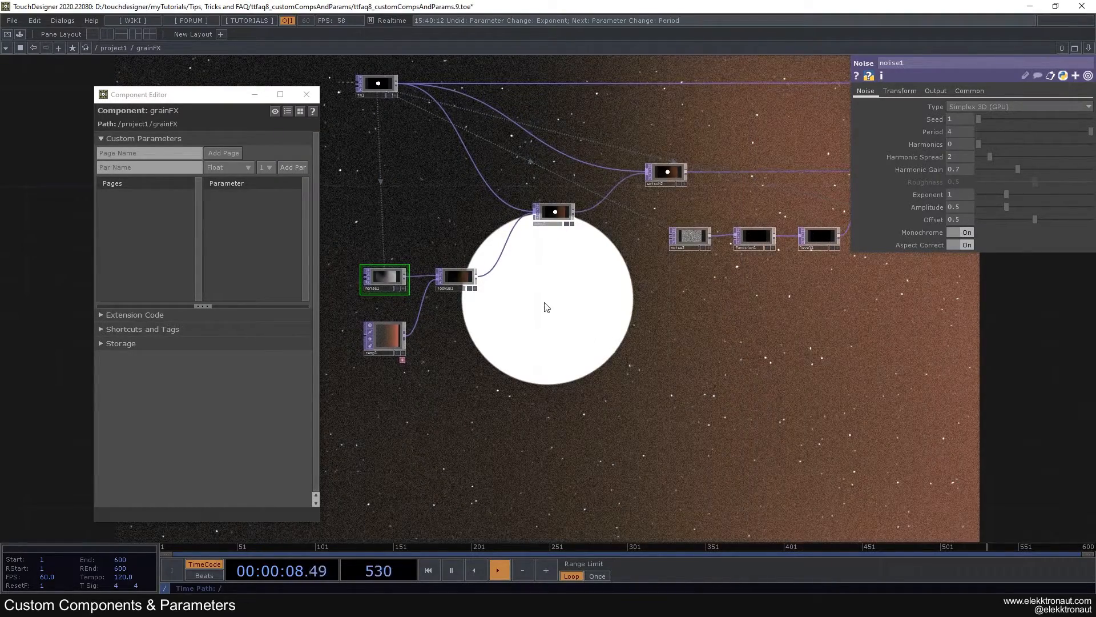
left_click_drag(541, 269, 573, 297)
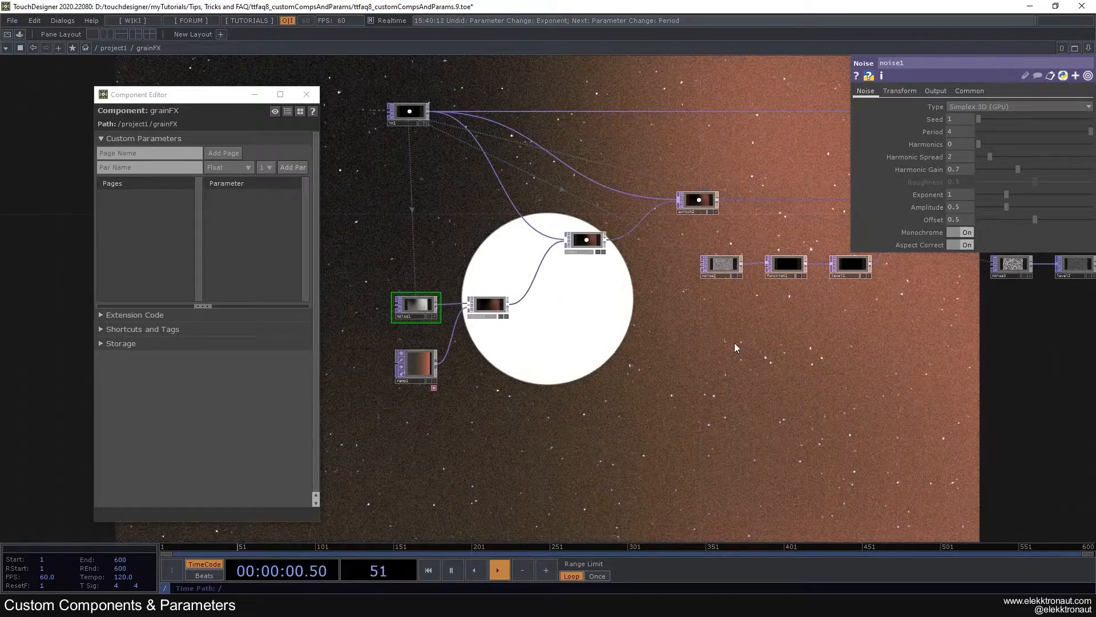
left_click_drag(729, 345, 618, 384)
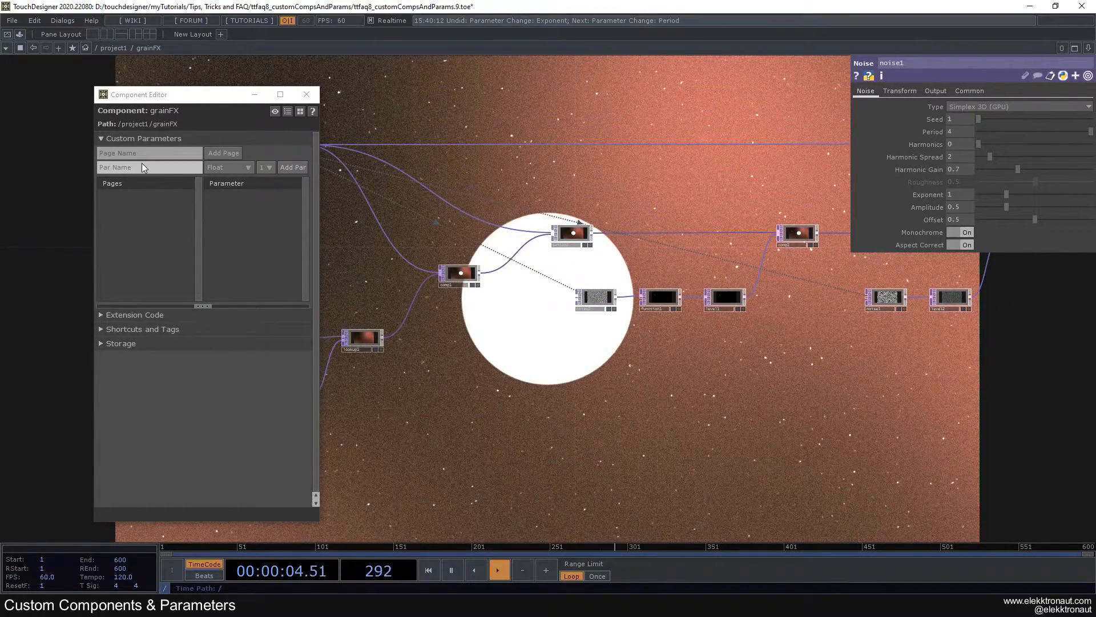
- Open the grainFX component's own parameters and examine its Extensions and Common pages
left_click(340, 557)
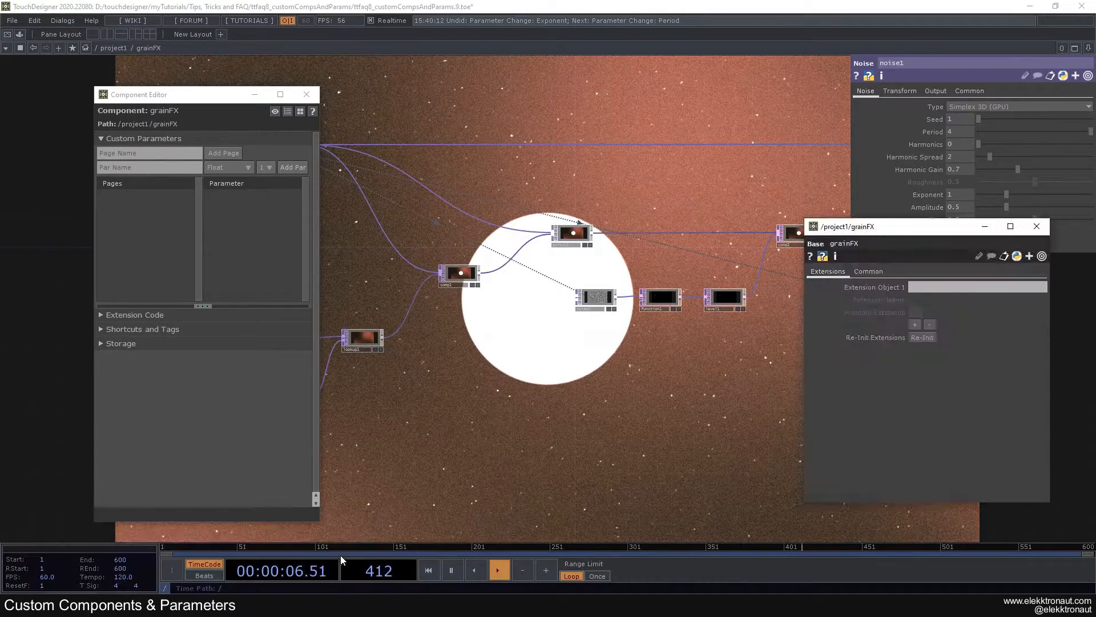
left_click(867, 271)
left_click(829, 271)
left_click(866, 271)
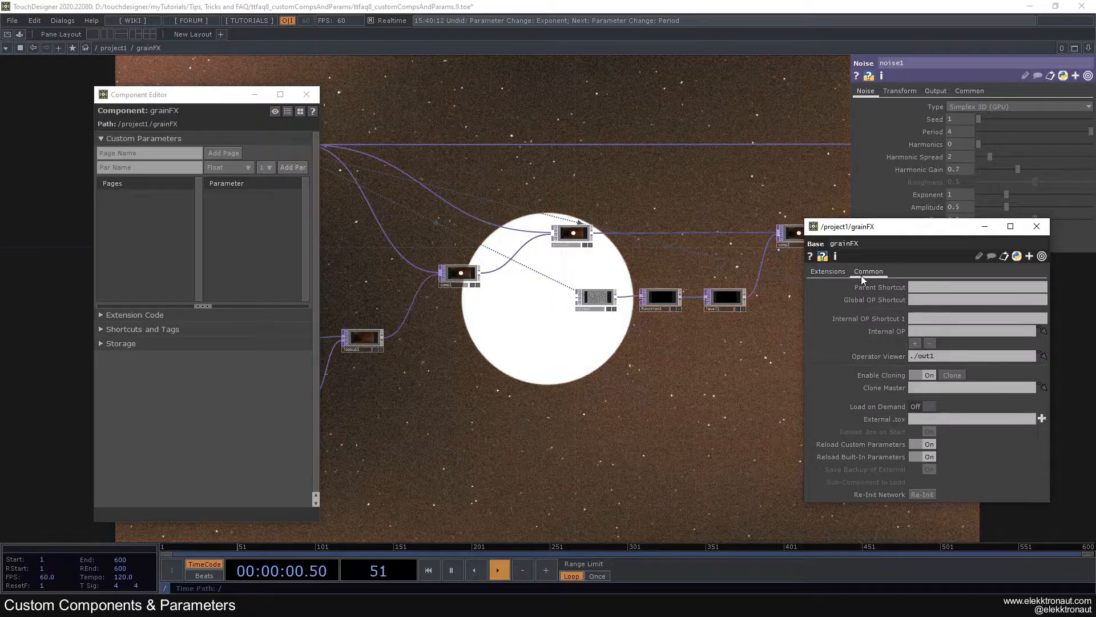
left_click(828, 271)
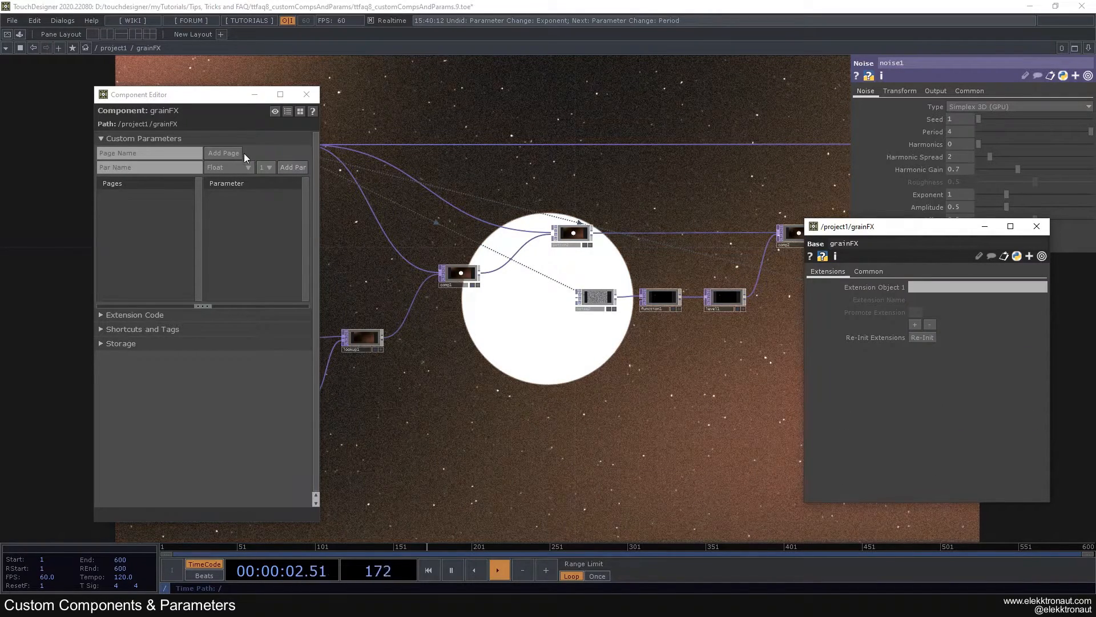
- Add a custom parameter page named controls to grainFX
left_click(130, 154)
type("controls")
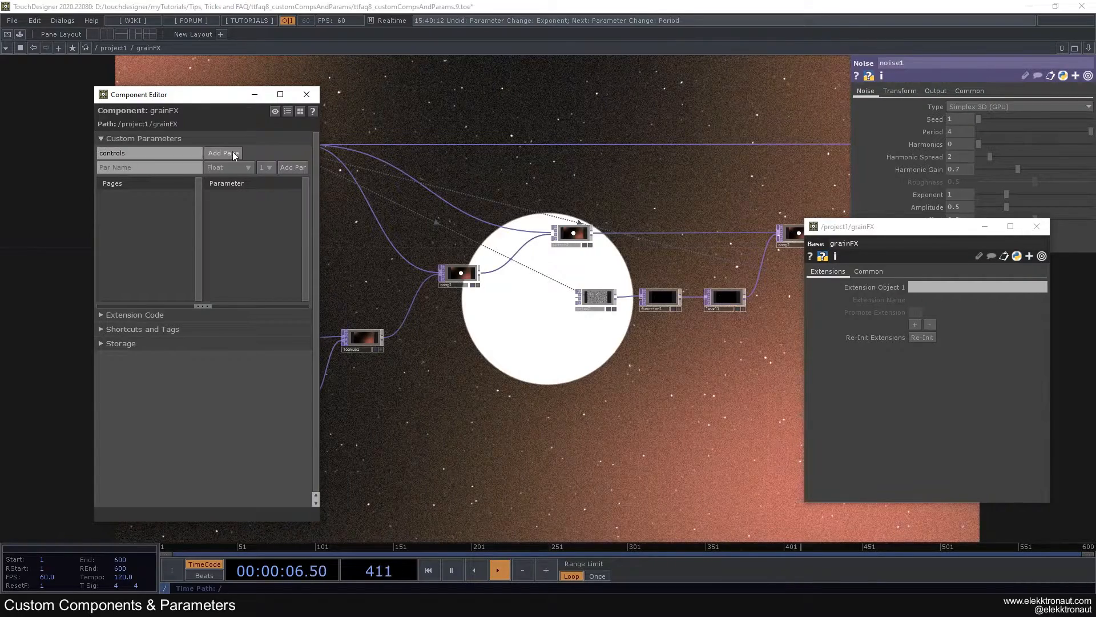
left_click(233, 154)
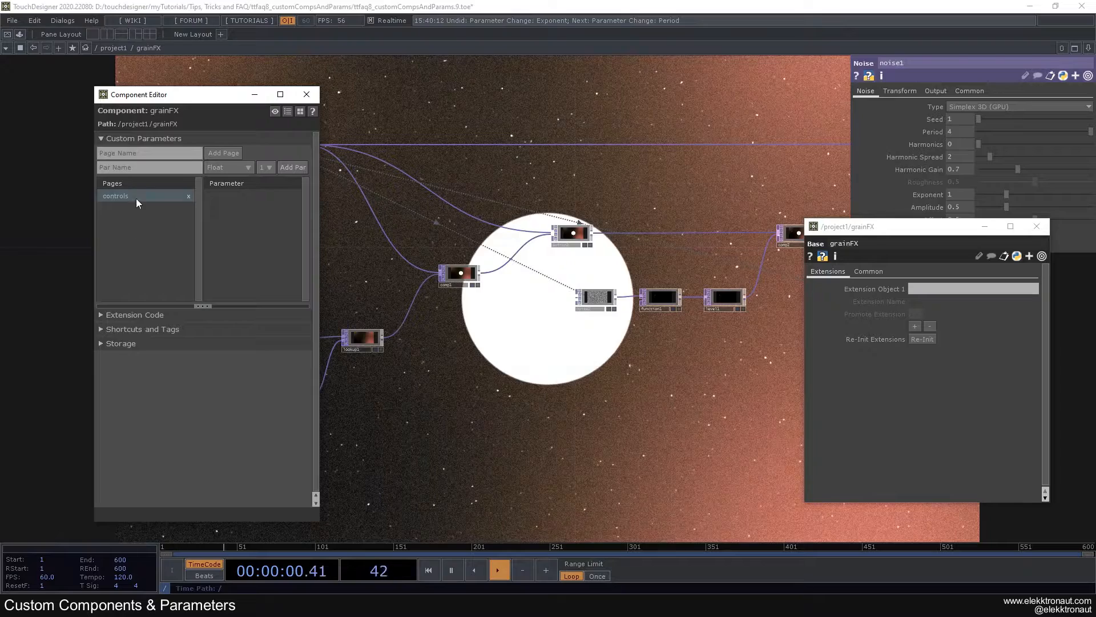
- Add a Toggle parameter named Power to the controls page and show that page in grainFX's parameters
left_click_drag(457, 399, 544, 387)
left_click(168, 171)
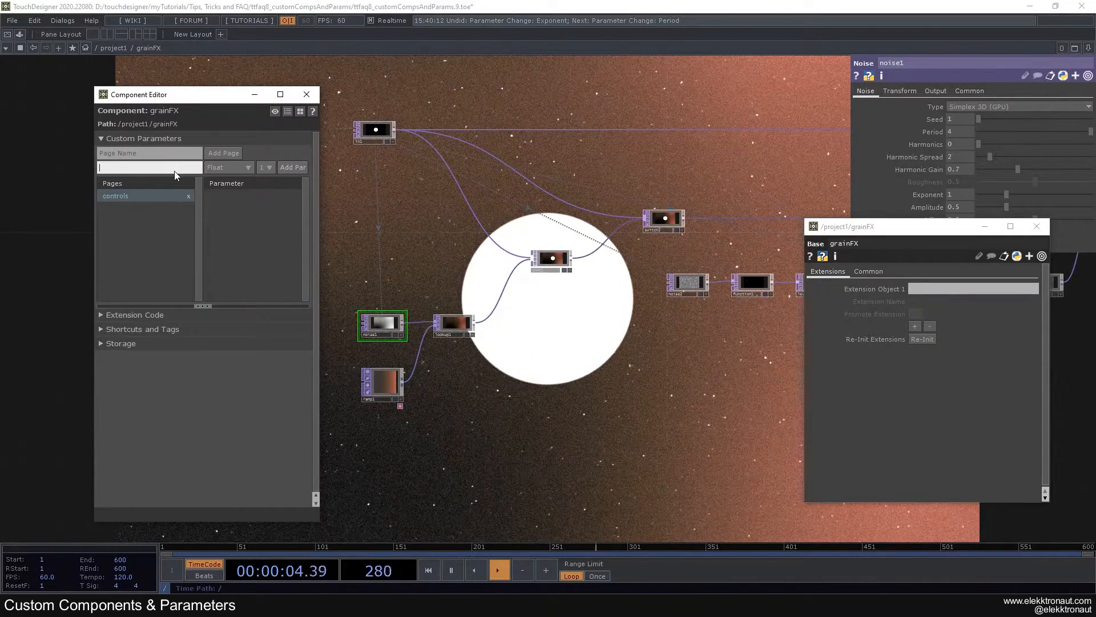
left_click(218, 168)
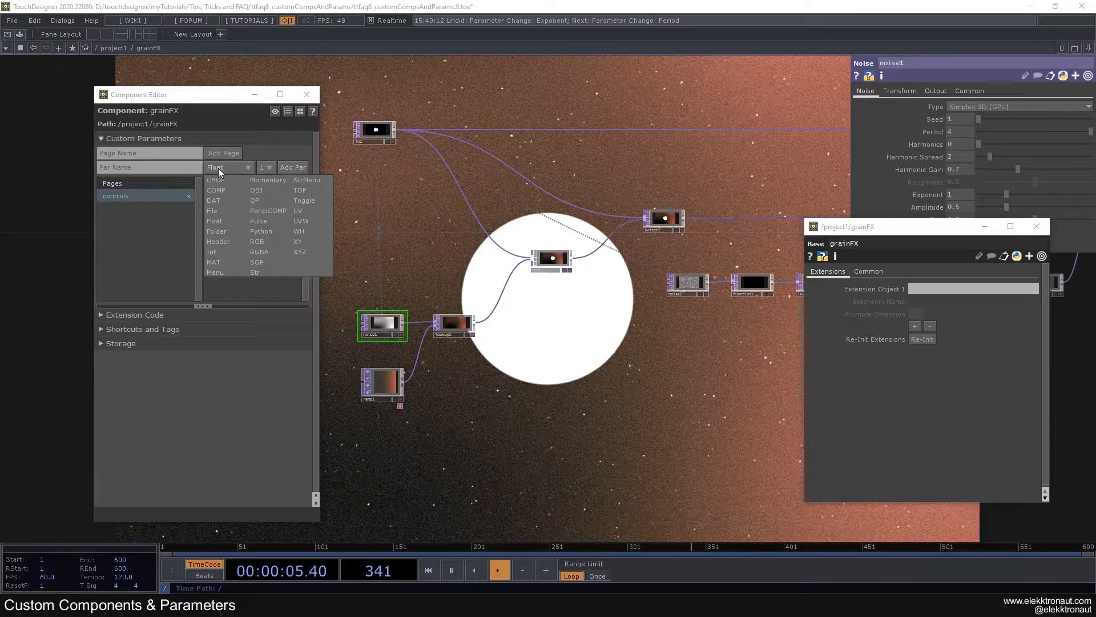
left_click(304, 200)
left_click(177, 170)
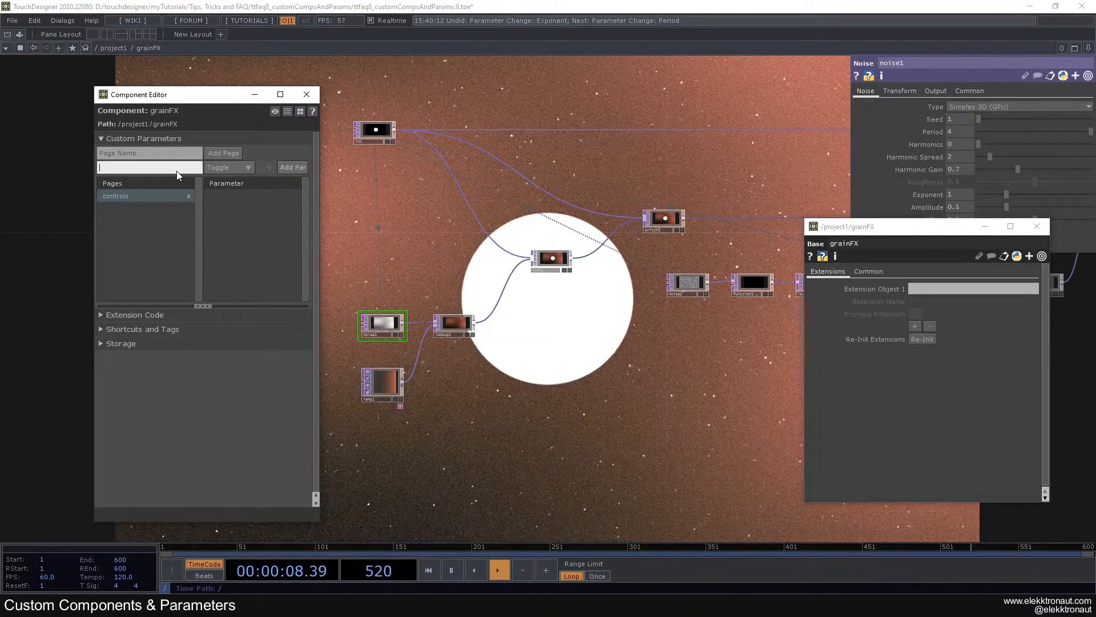
type("Power")
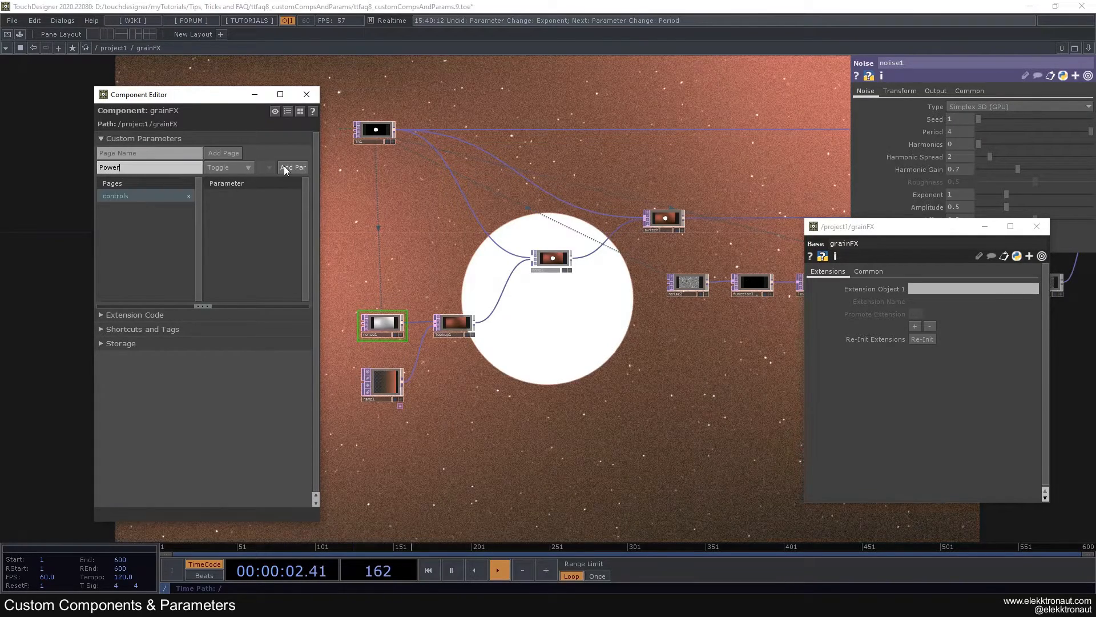
left_click(291, 169)
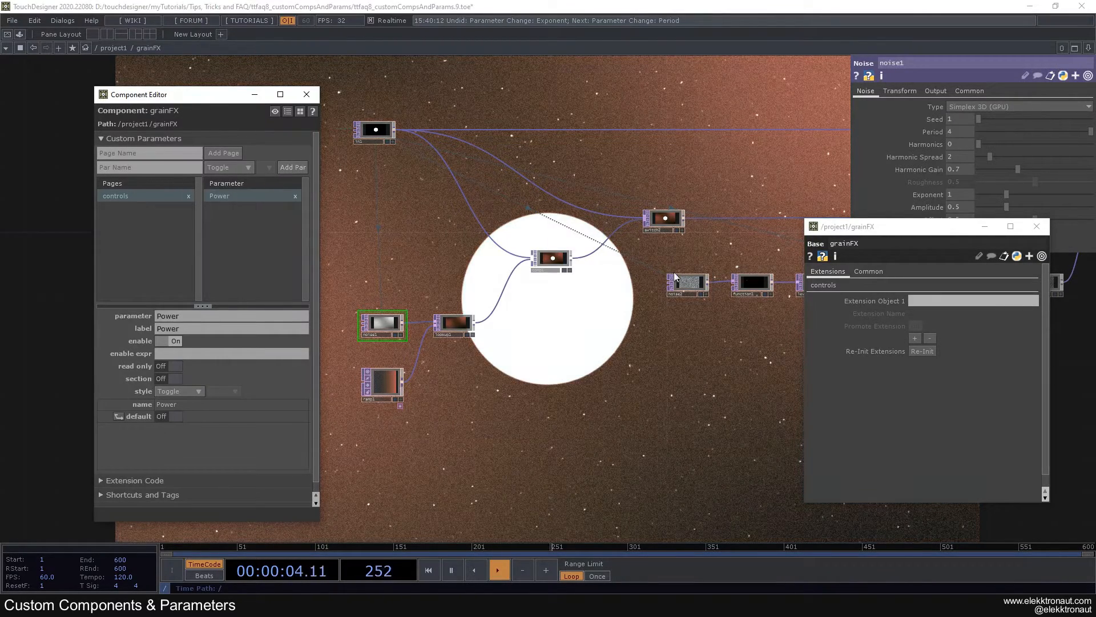
left_click(828, 285)
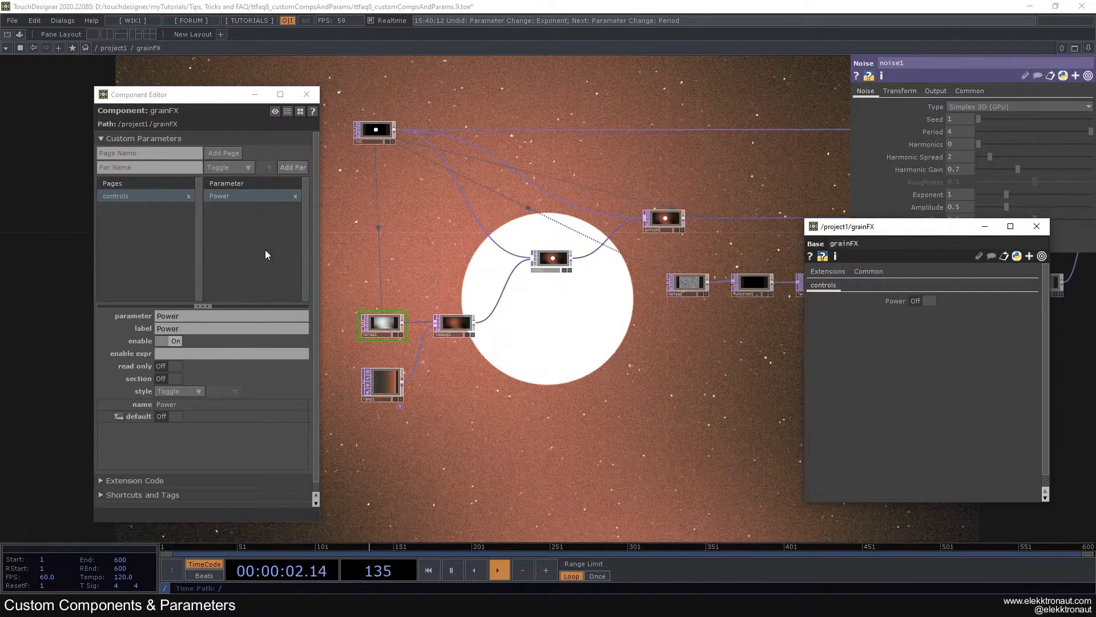
- Set switch2's Index to 1.37
left_click(156, 165)
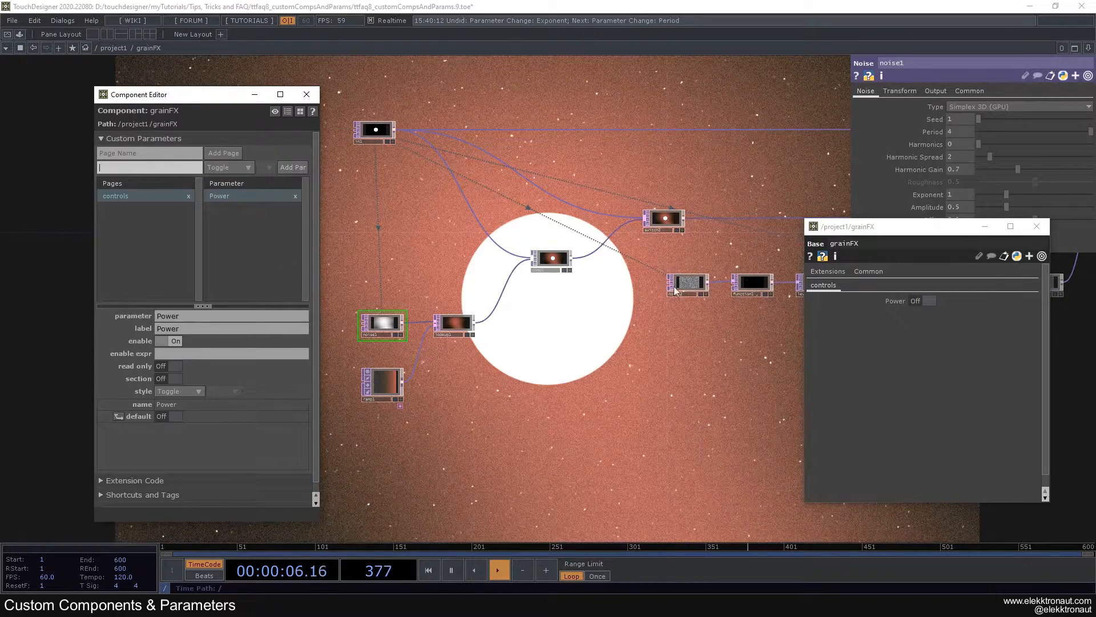
left_click(661, 221)
left_click(981, 109)
left_click_drag(980, 109, 991, 110)
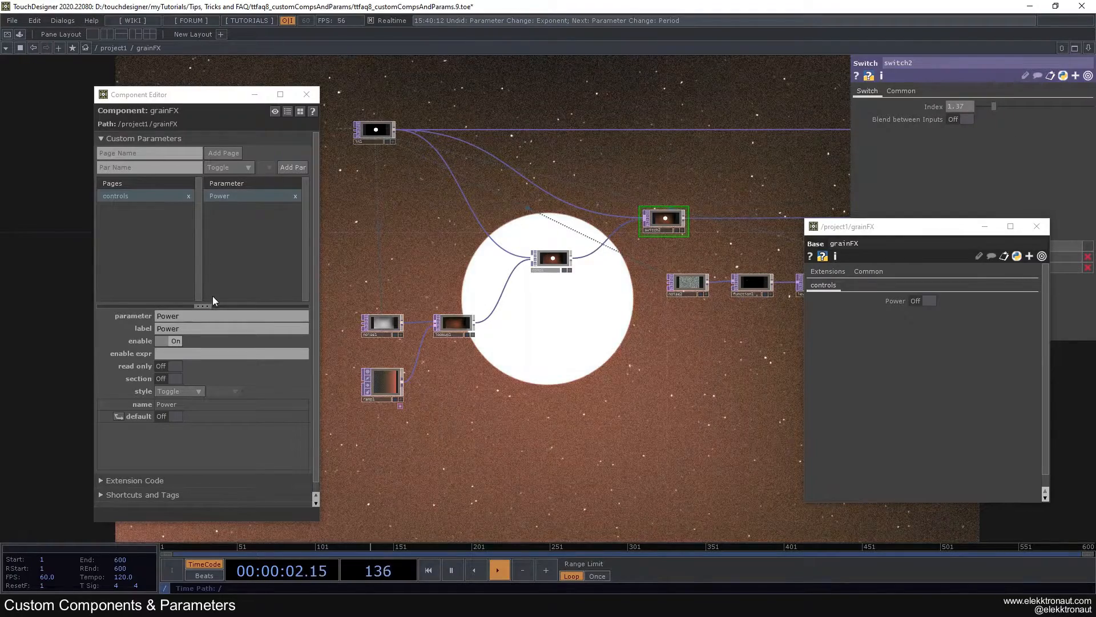
- Add a Toggle parameter named colorOnOff to the controls page and turn on its section separator
left_click(161, 167)
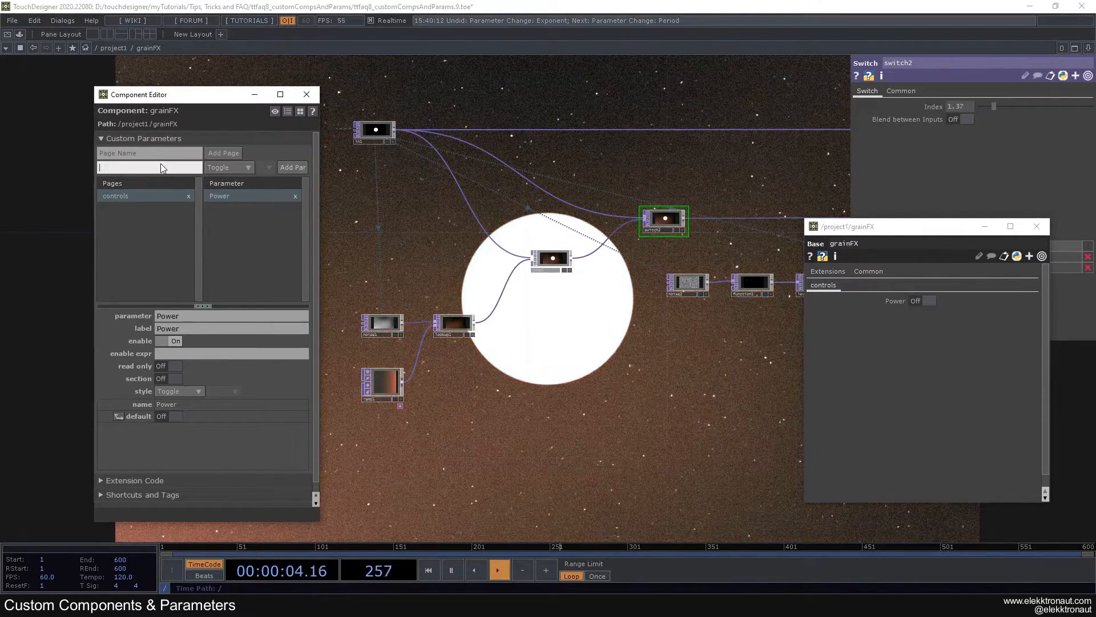
type("colorOnOff")
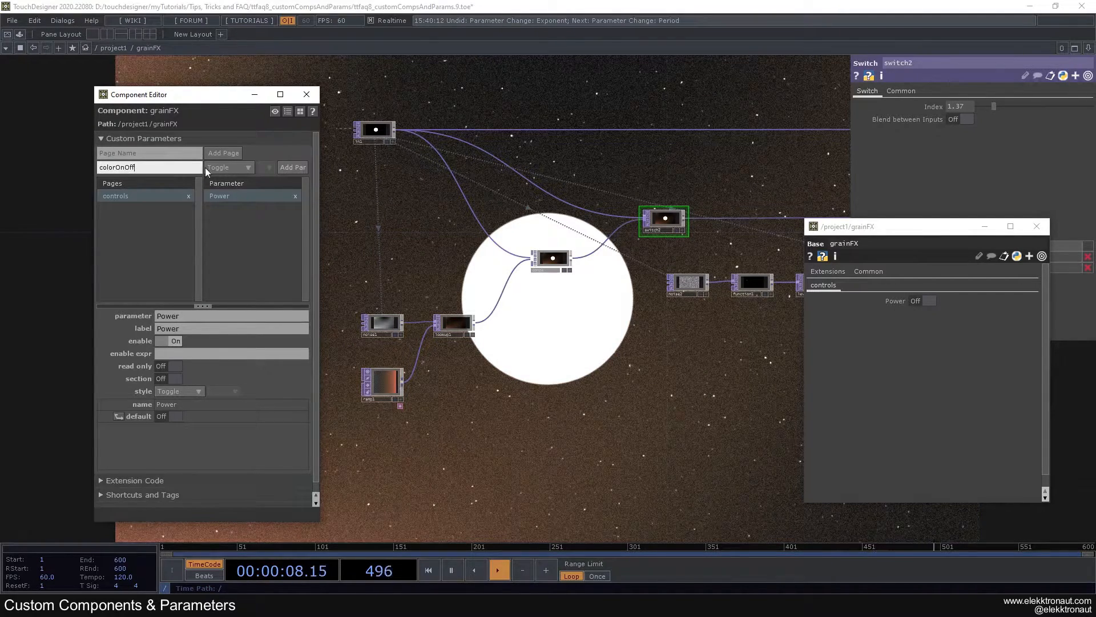
left_click(293, 167)
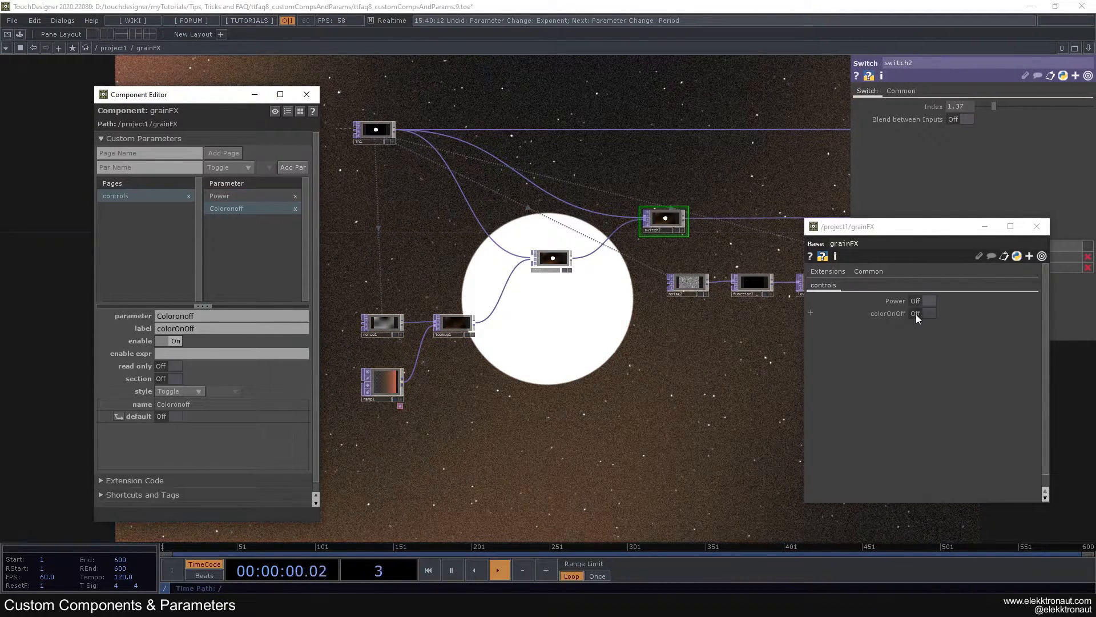
left_click(166, 378)
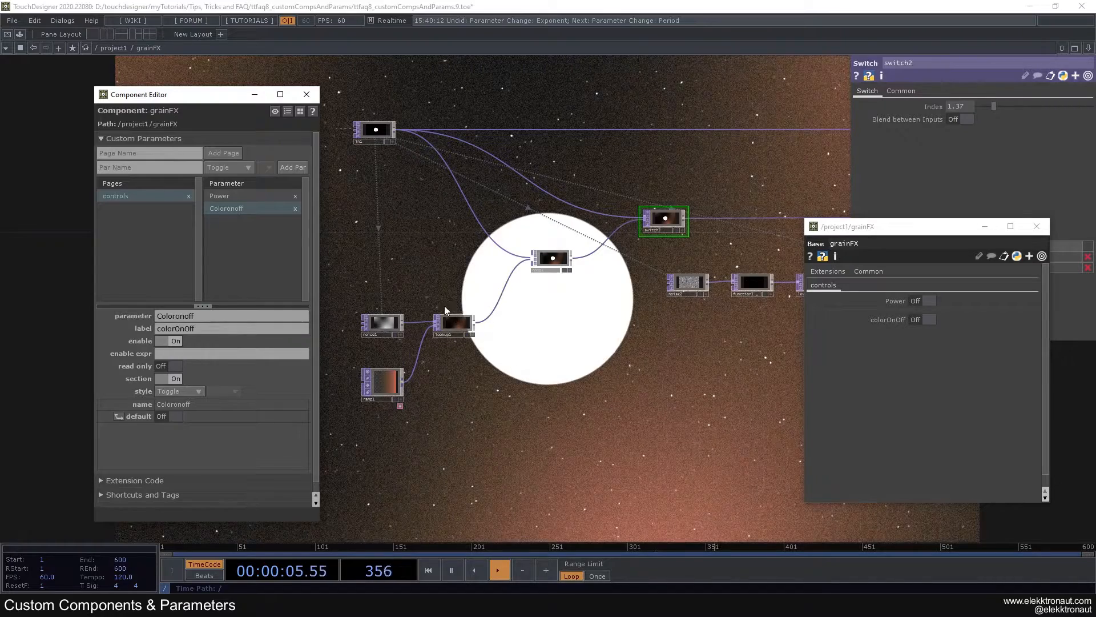
- Add a Float parameter named colorPeriod to the controls page
right_click_drag(357, 211, 563, 394)
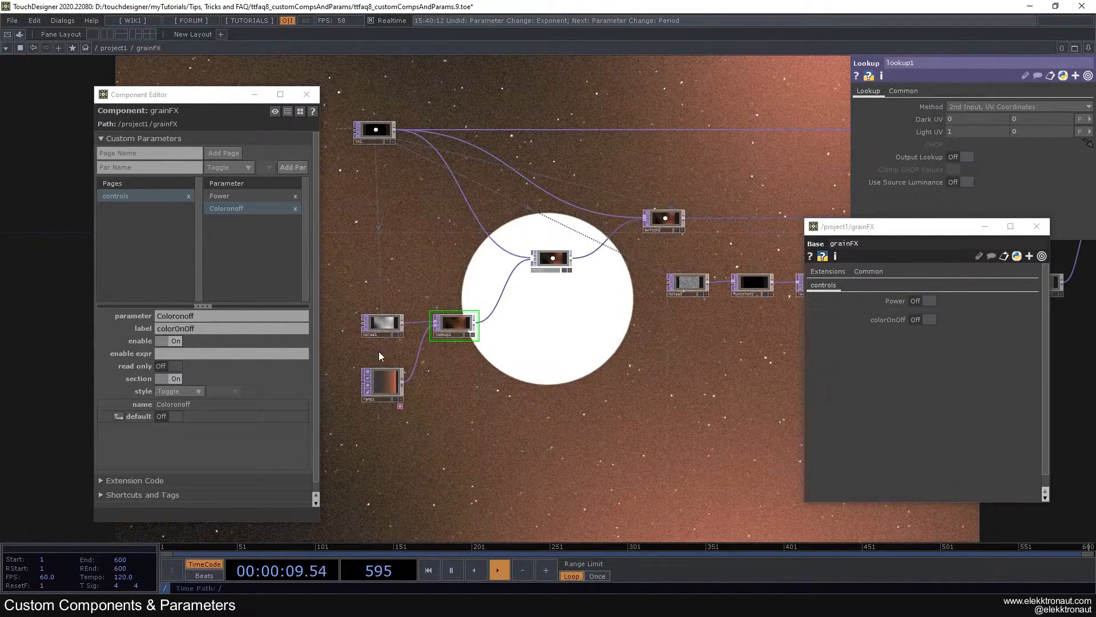
left_click(242, 169)
left_click(225, 221)
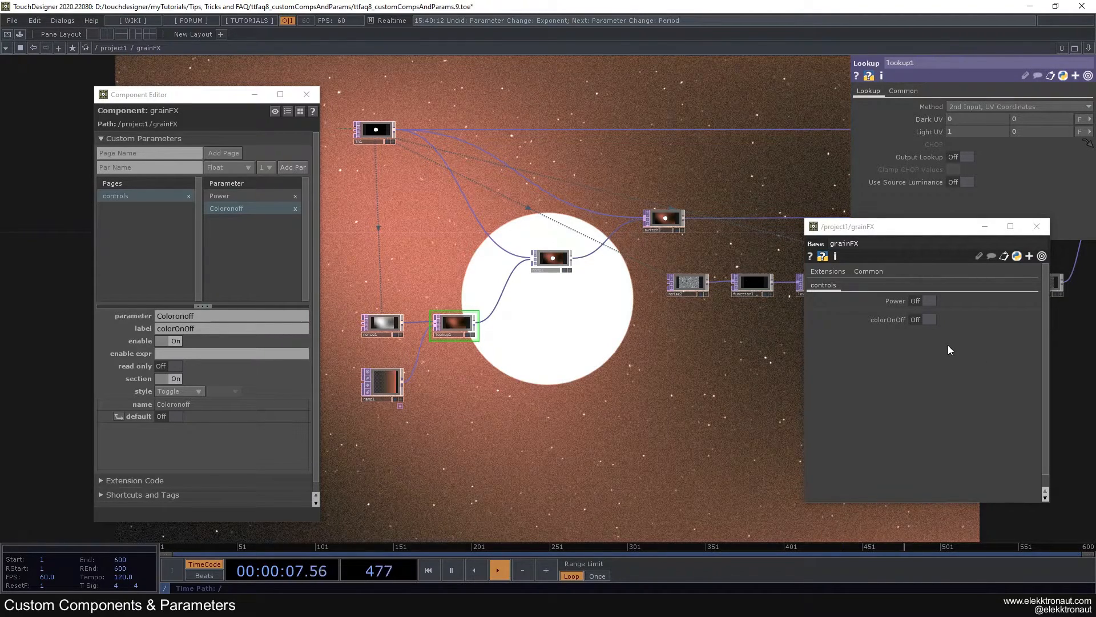
left_click(142, 166)
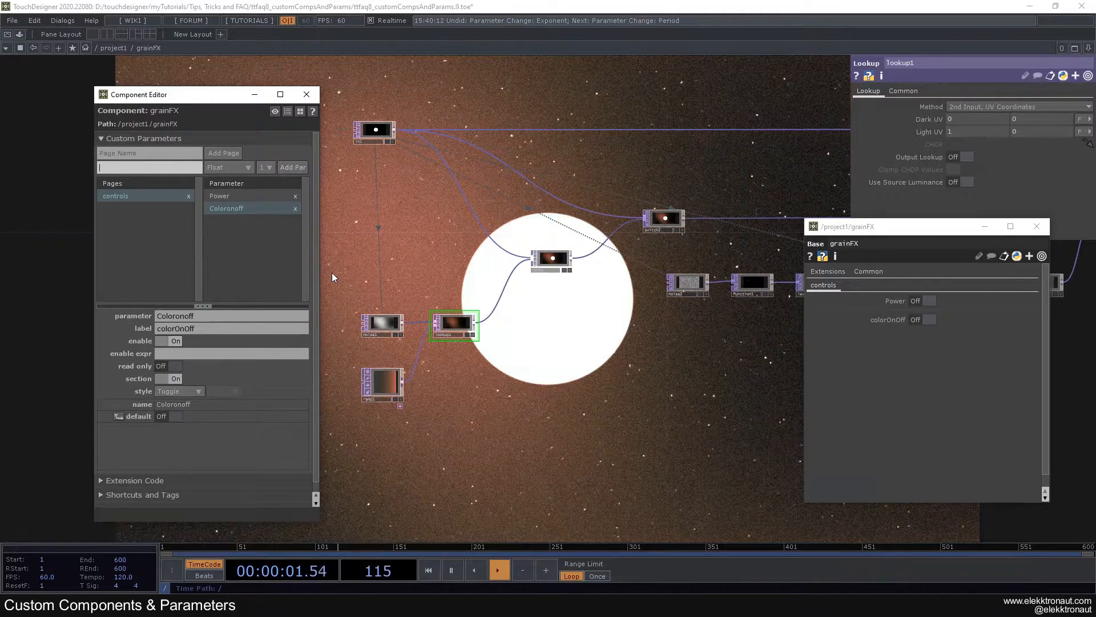
type("colorPeriod")
left_click(294, 166)
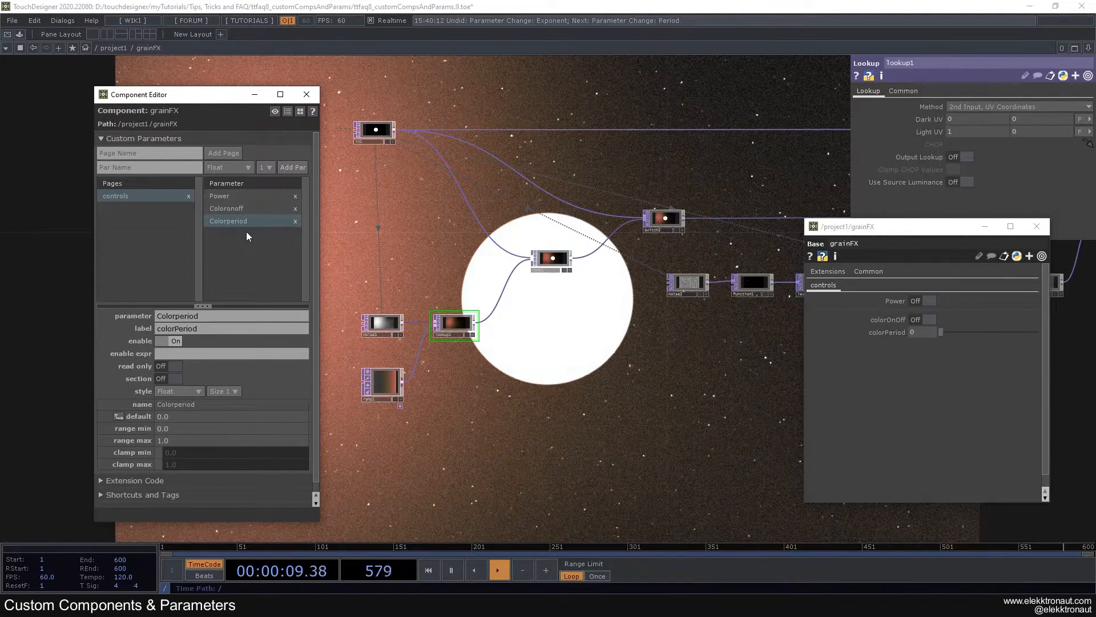
- Give colorPeriod a default of 4, matching noise1's Period, with a range from 2 to 5
left_click_drag(498, 423, 527, 445)
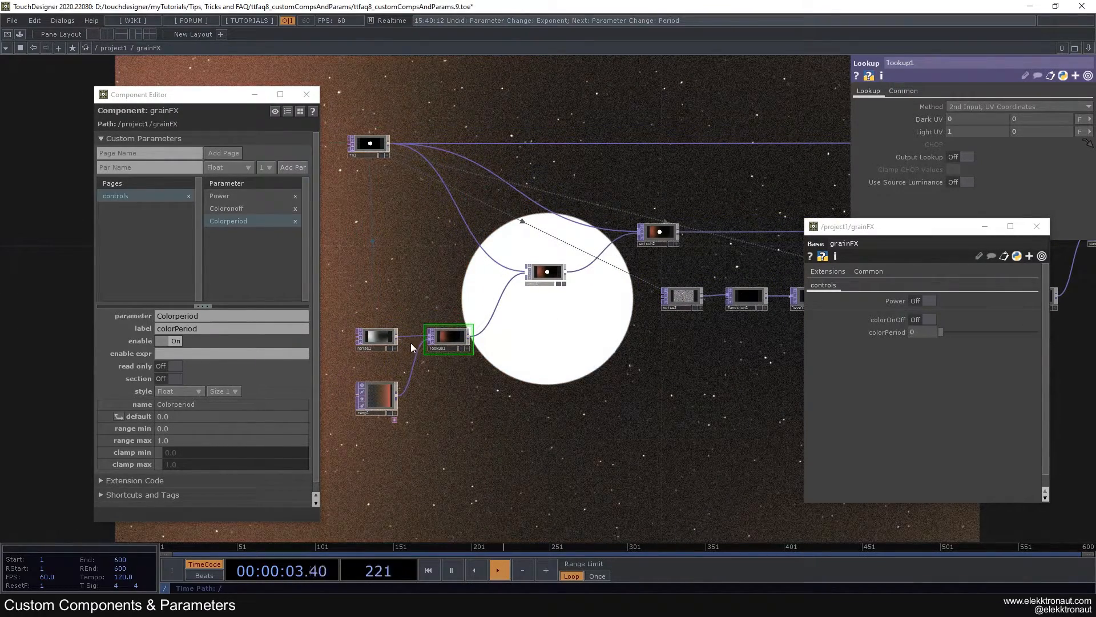
left_click(382, 339)
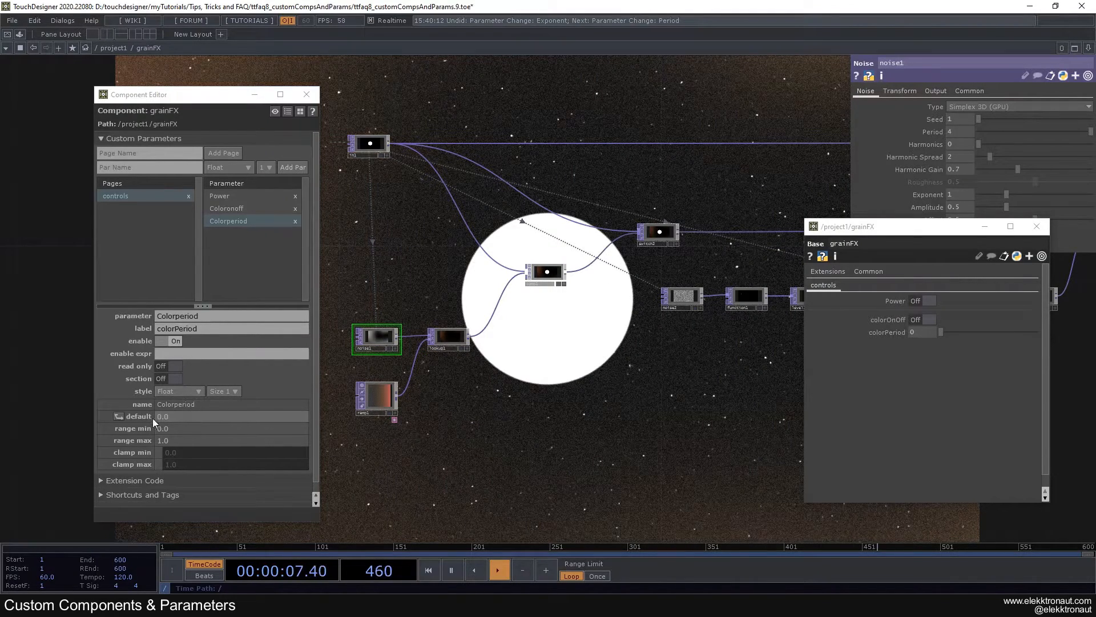
type("4")
left_click(170, 430)
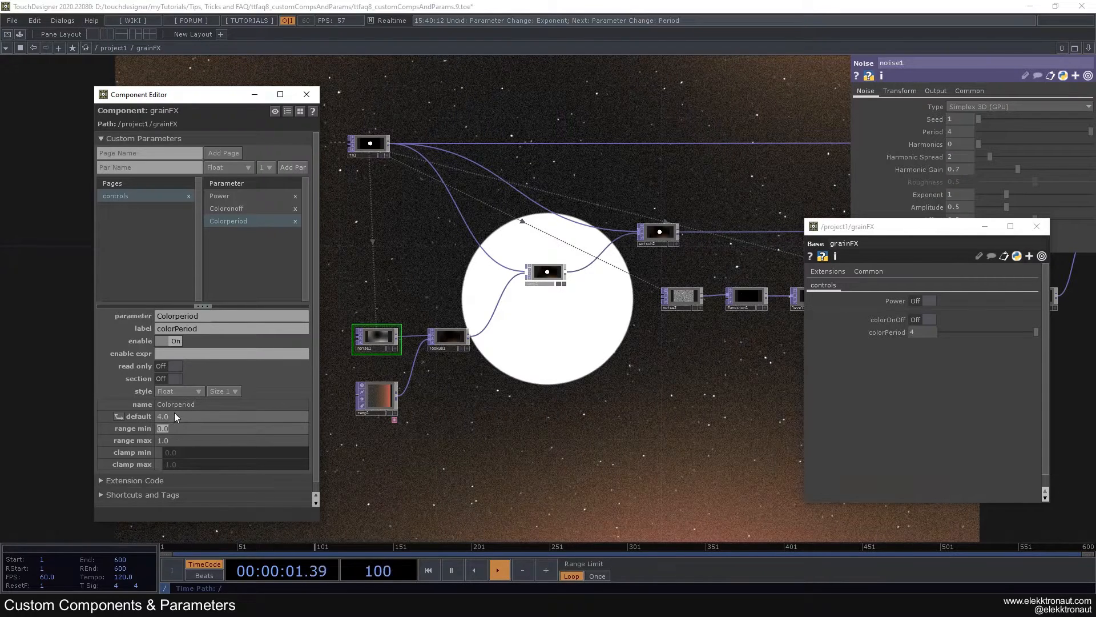
type("2")
left_click(180, 440)
type("5")
left_click(188, 429)
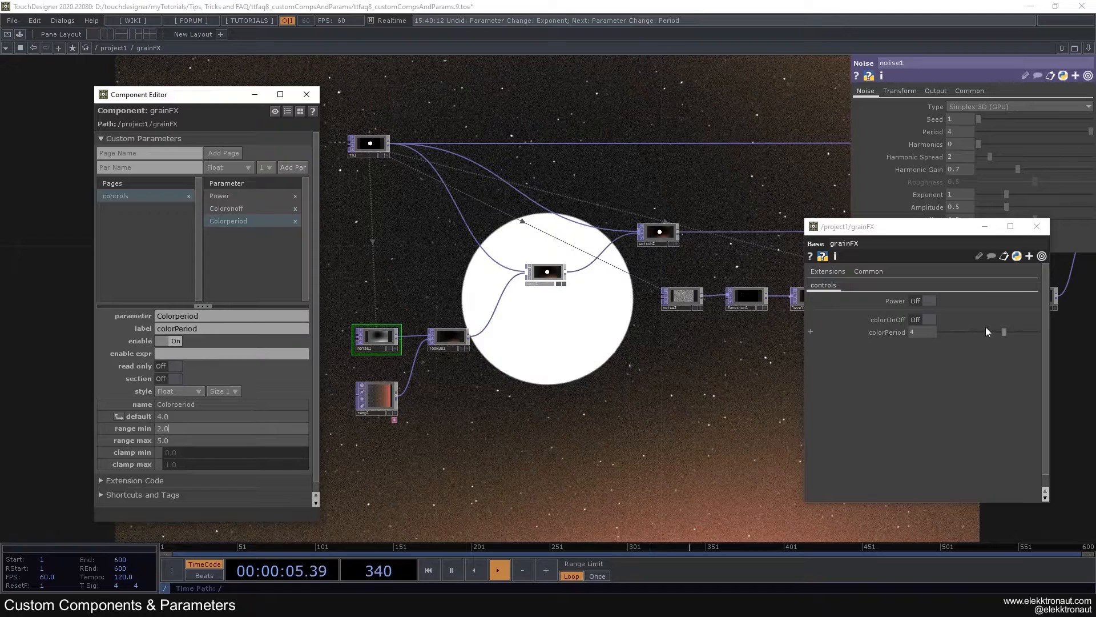
- Try colorPeriod at 4.44 in grainFX's parameters and undo the change
left_click_drag(1003, 336, 957, 337)
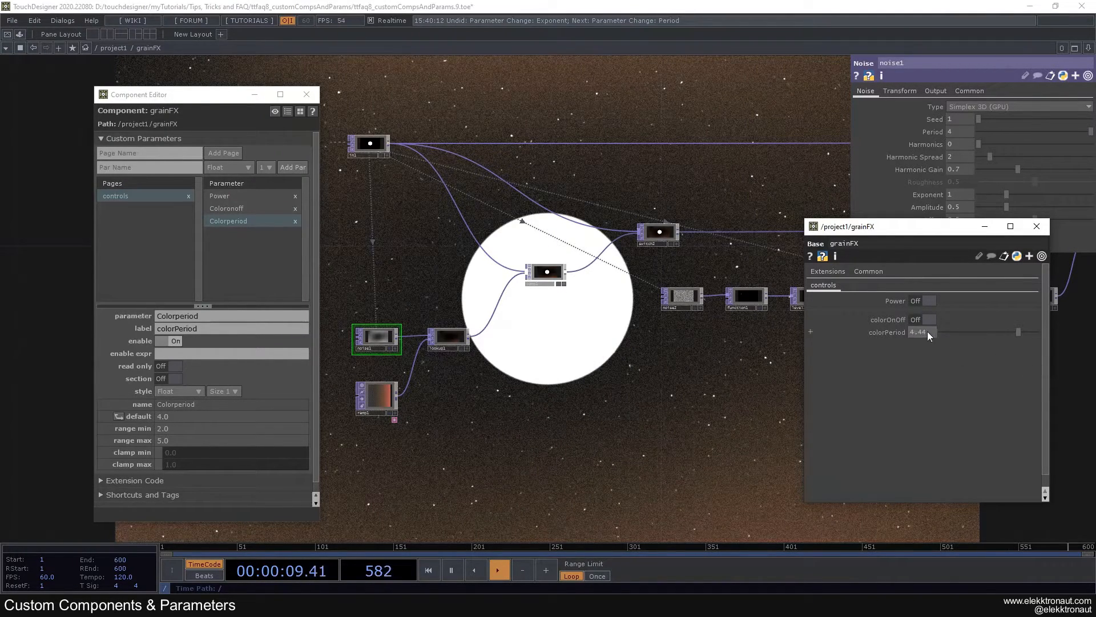
left_click(702, 358)
key("ctrl+z")
- In the speck branch, set noise2's Exponent to 2.56 and level1's Opacity to 1
left_click_drag(674, 396, 667, 370)
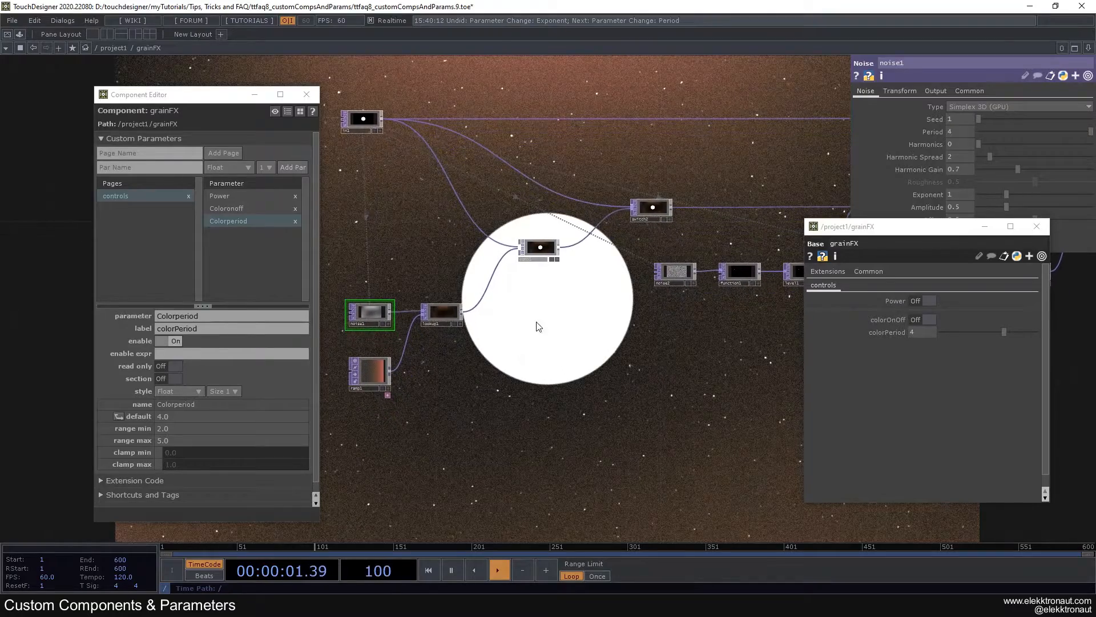
left_click_drag(599, 319, 470, 284)
scroll(527, 349, "up", 2)
left_click(503, 308)
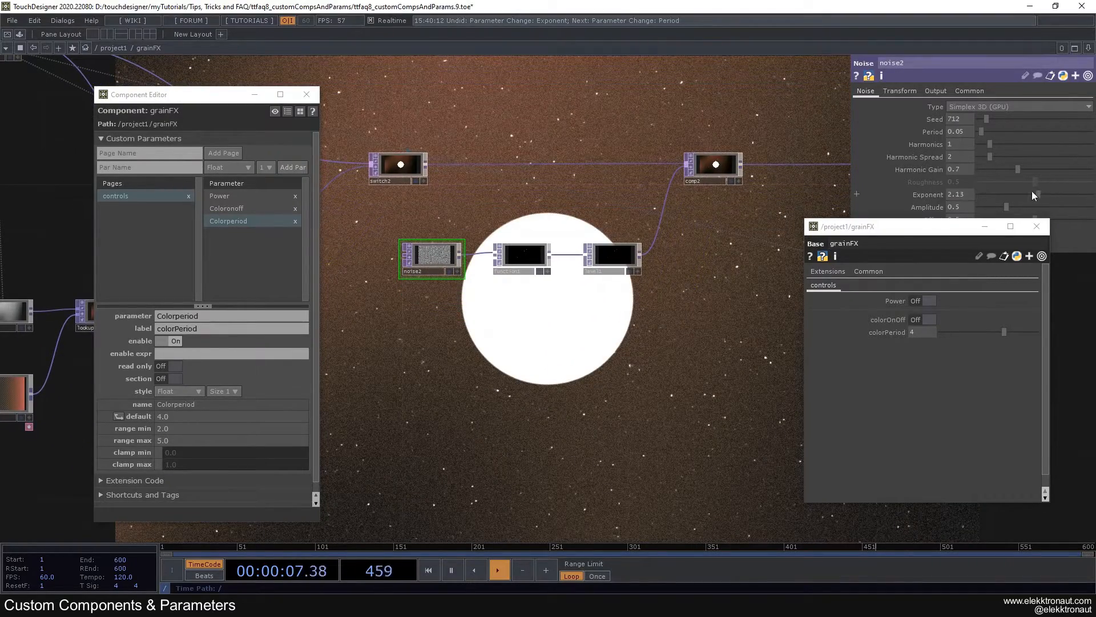
mouse_move(1045, 194)
left_mouse_down()
mouse_move(1058, 198)
mouse_move(1034, 196)
mouse_move(1061, 201)
mouse_move(1052, 201)
left_mouse_up()
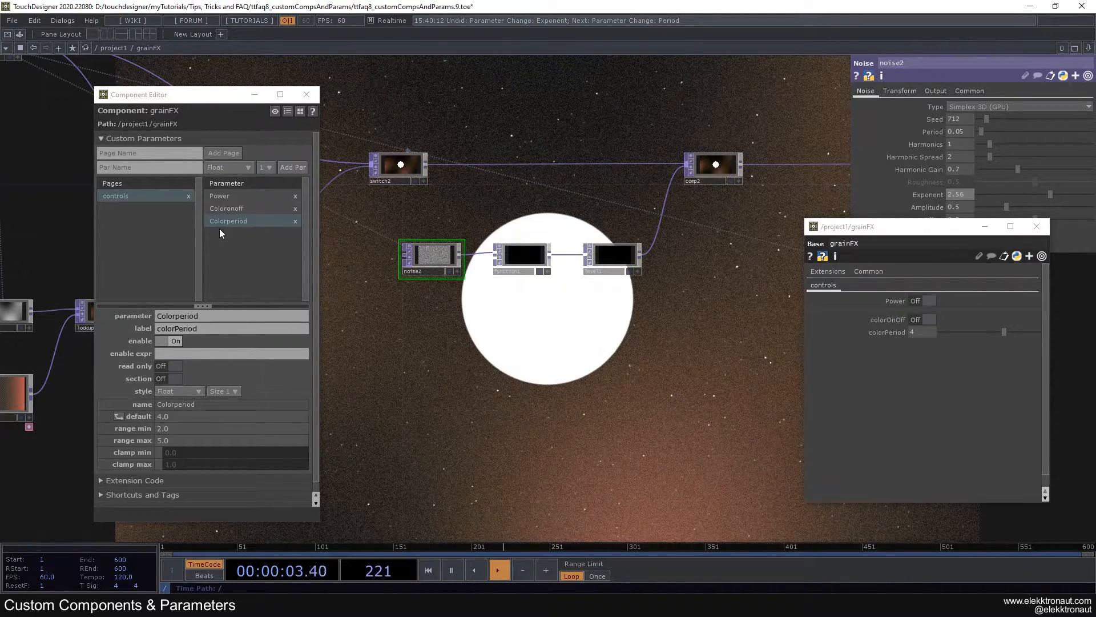
left_click_drag(1063, 118, 1093, 135)
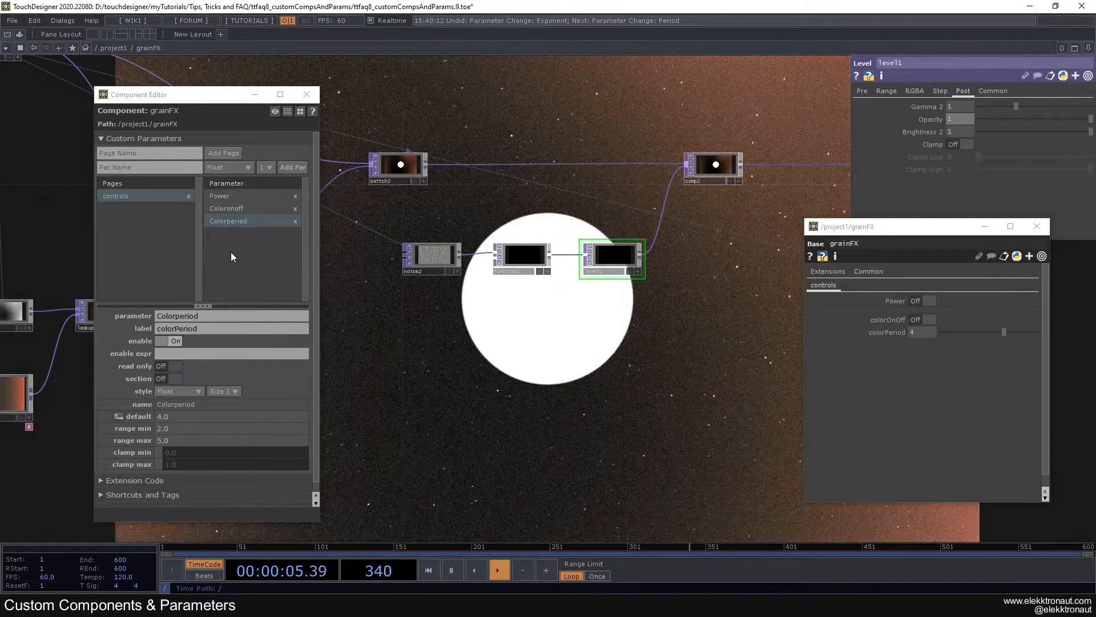
- Add a Float parameter named bigGrainOpacity to the controls page and turn on its section separator
left_click(142, 173)
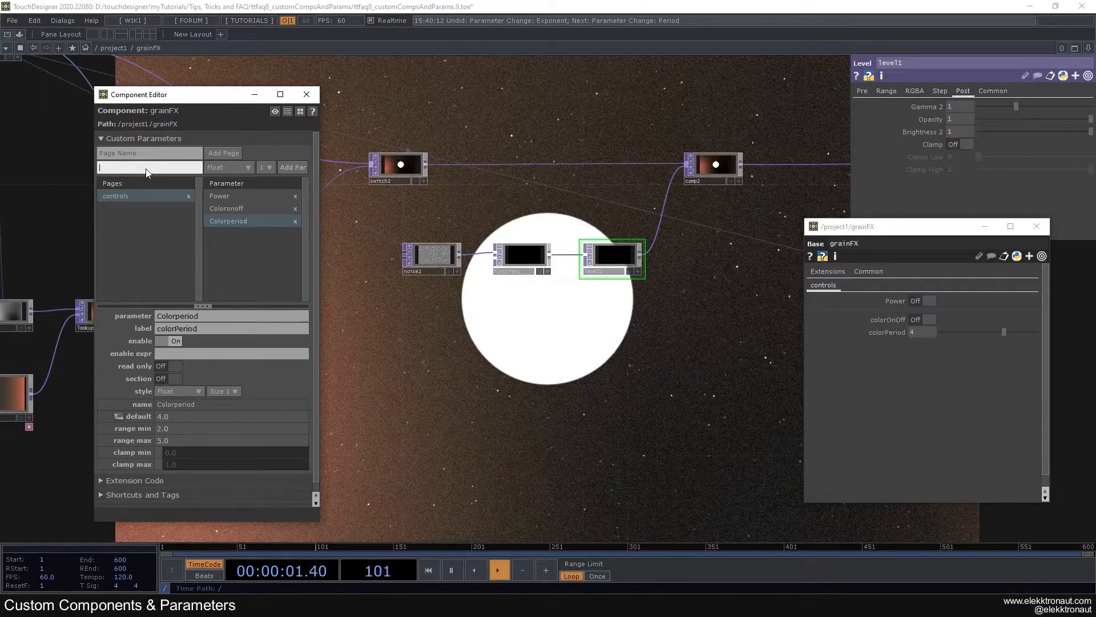
type("bigGrainOpacity")
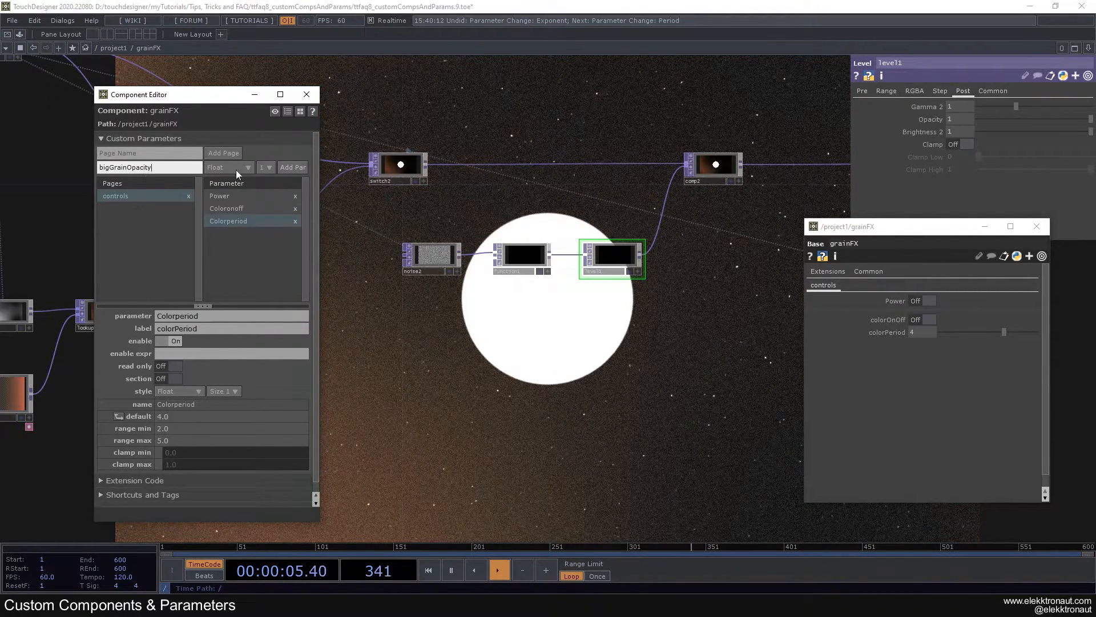
left_click(286, 167)
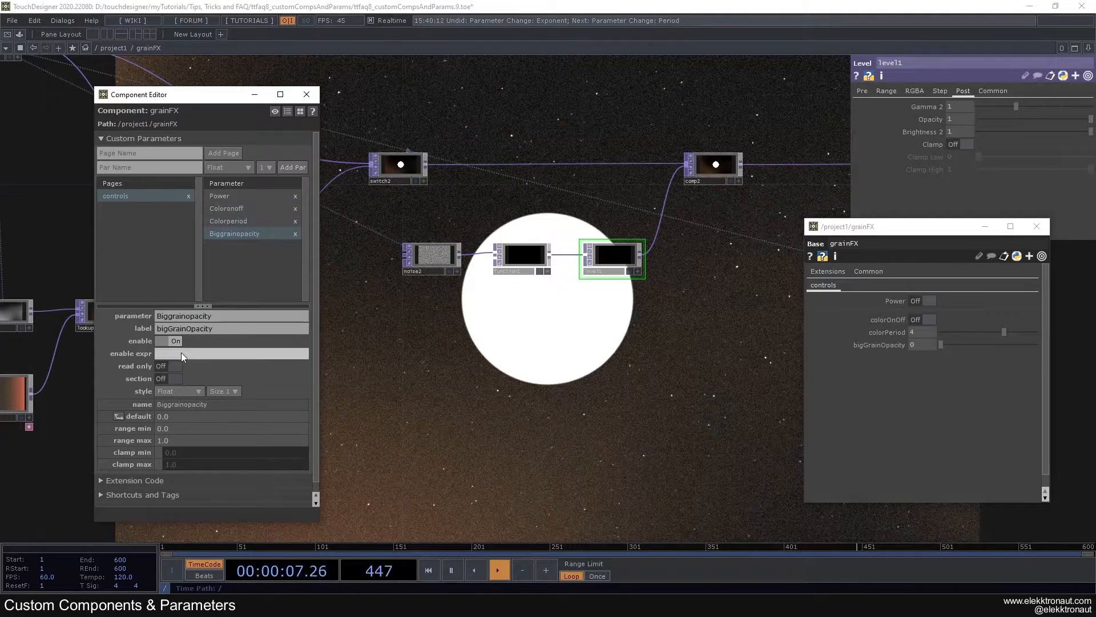
left_click(168, 378)
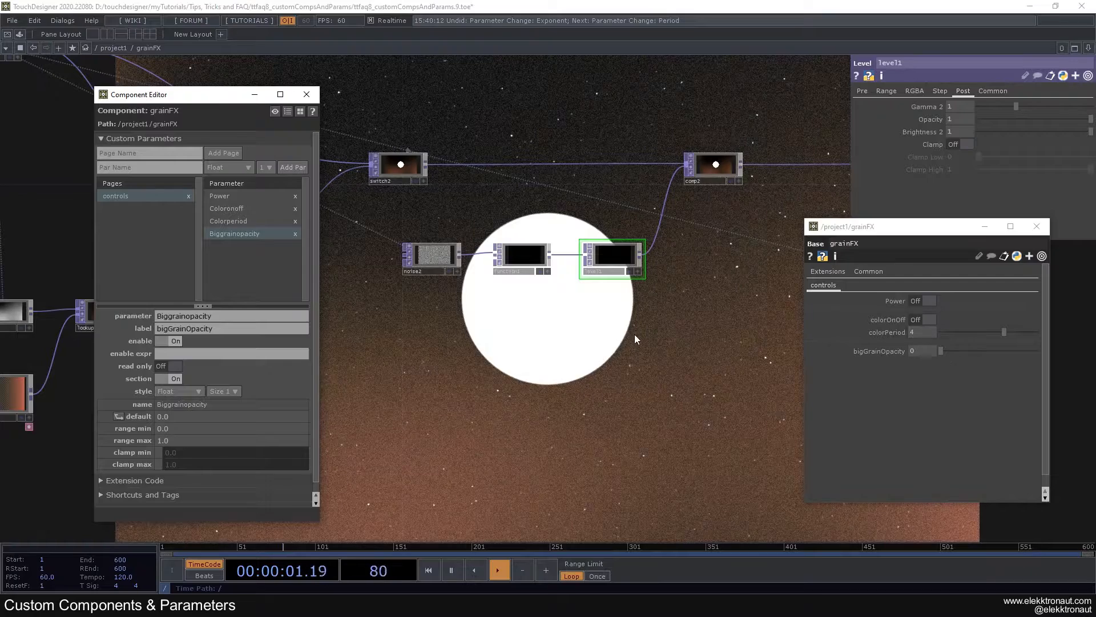
left_click_drag(561, 317, 558, 330)
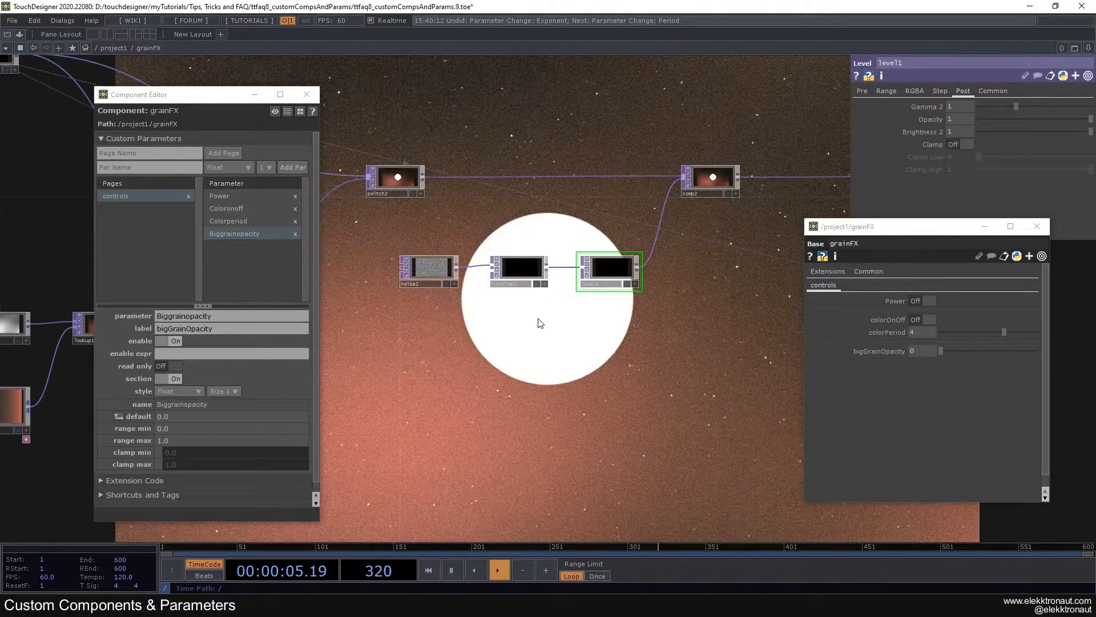
- Test bigGrainOpacity's slider in grainFX's parameters and return it to 0
left_click(959, 348)
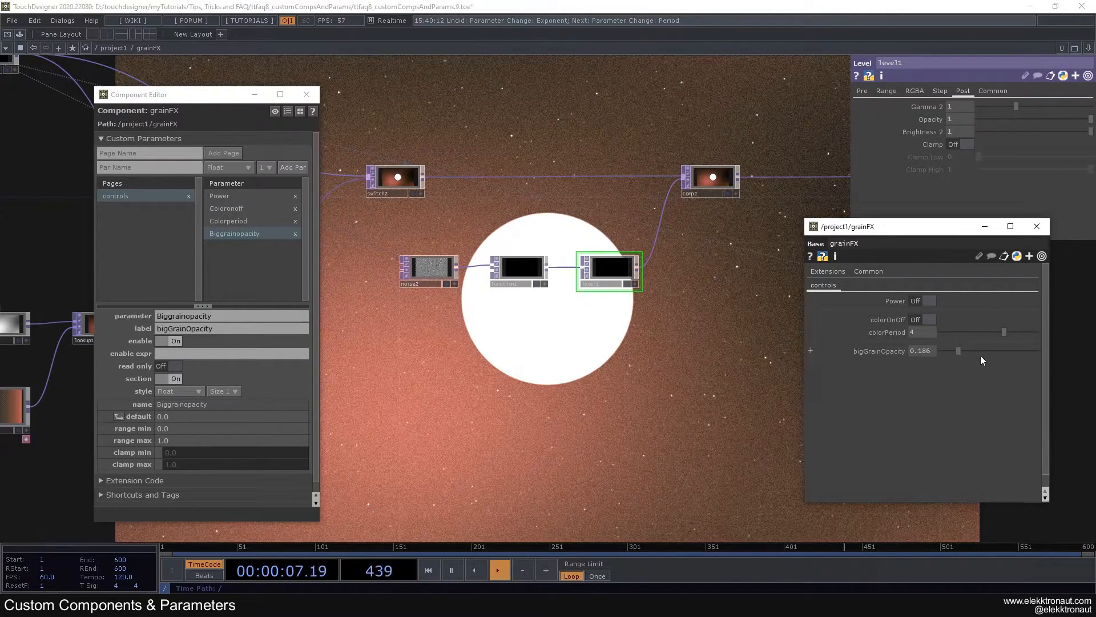
left_click_drag(1031, 360, 176, 361)
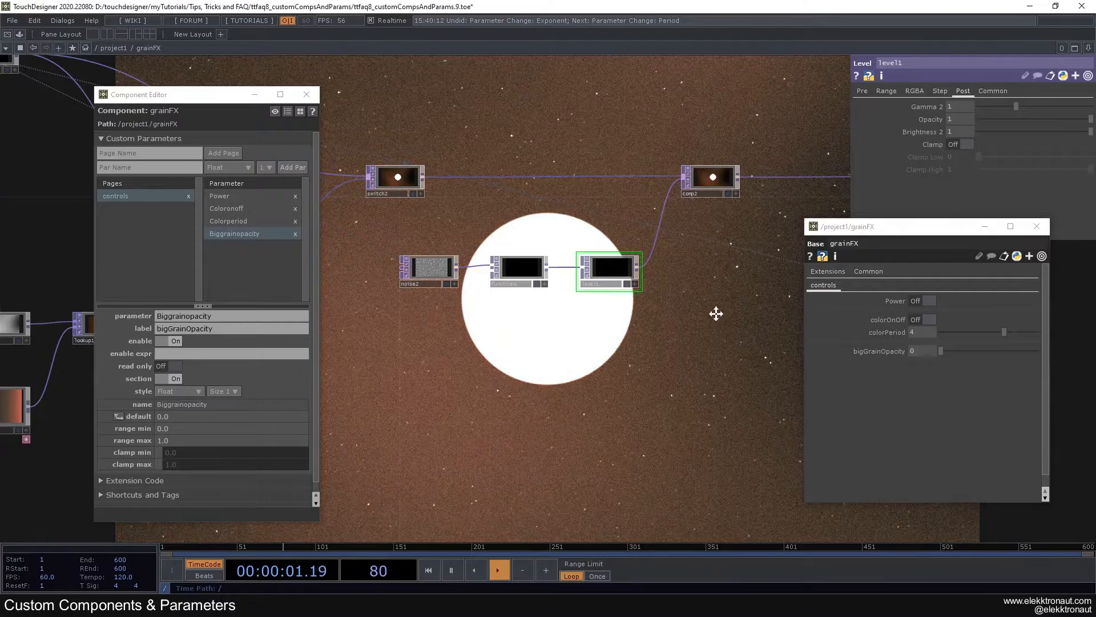
- Add a Float parameter named bigGrainExponent to the controls page for noise2's Exponent
left_click_drag(715, 302, 734, 286)
left_click(447, 252)
left_click(129, 166)
type("big")
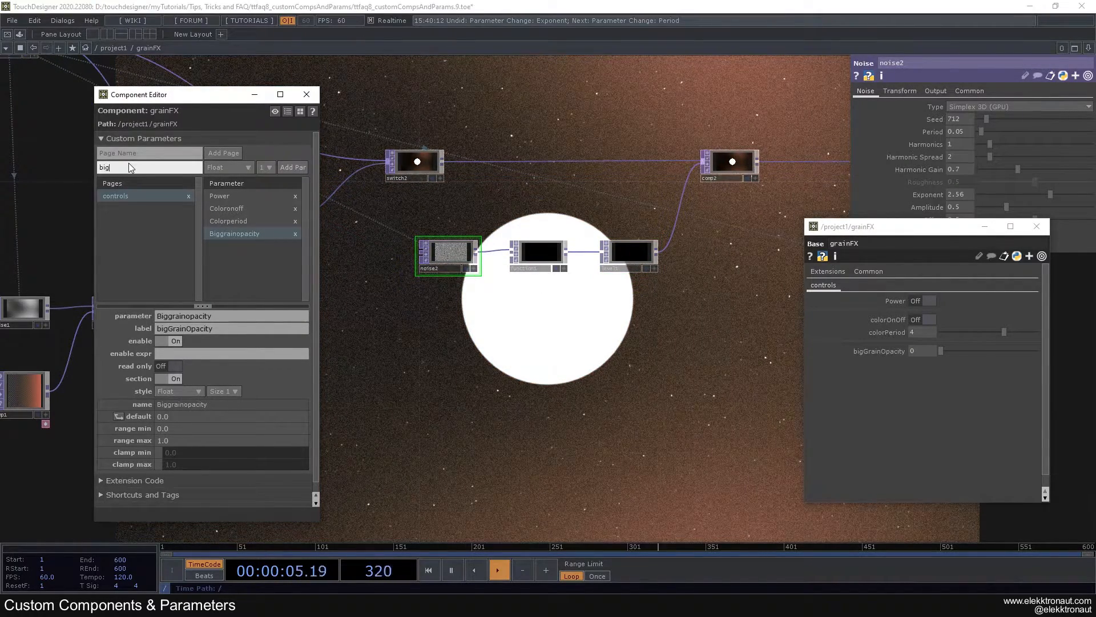
type("GrainExponent")
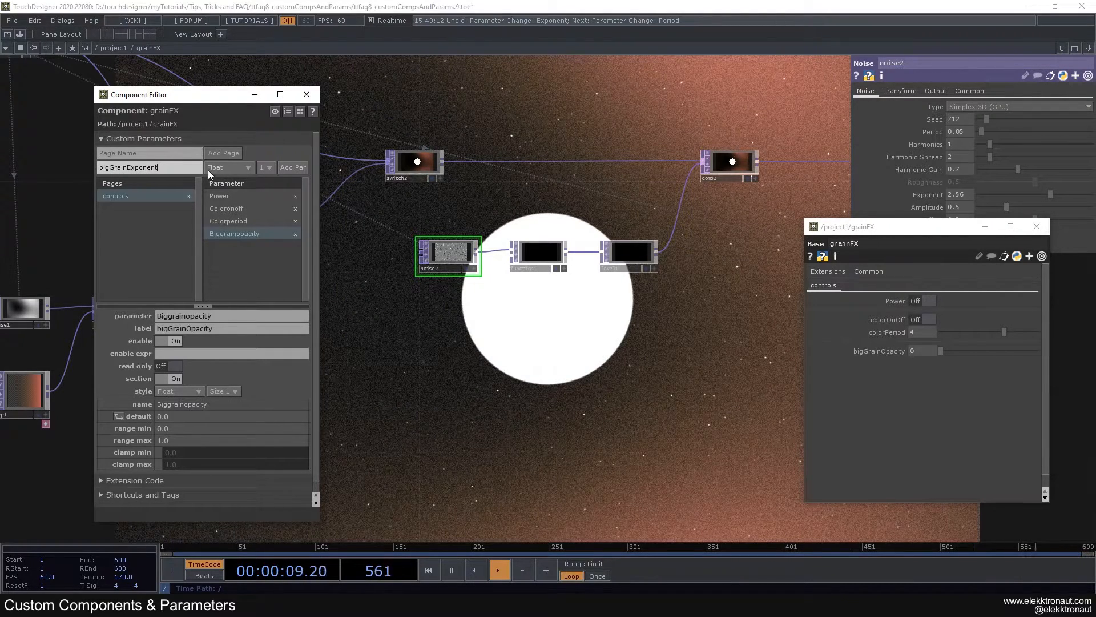
left_click(285, 166)
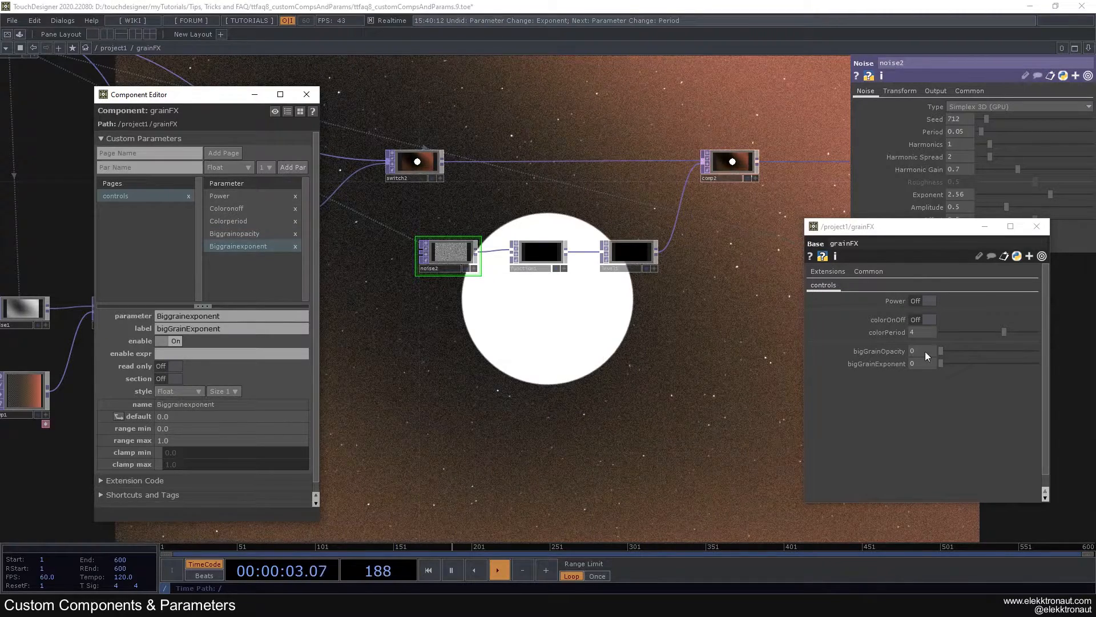
- Give bigGrainExponent a range from 2 to 3 and a default of 2.5
left_click_drag(674, 321, 622, 290)
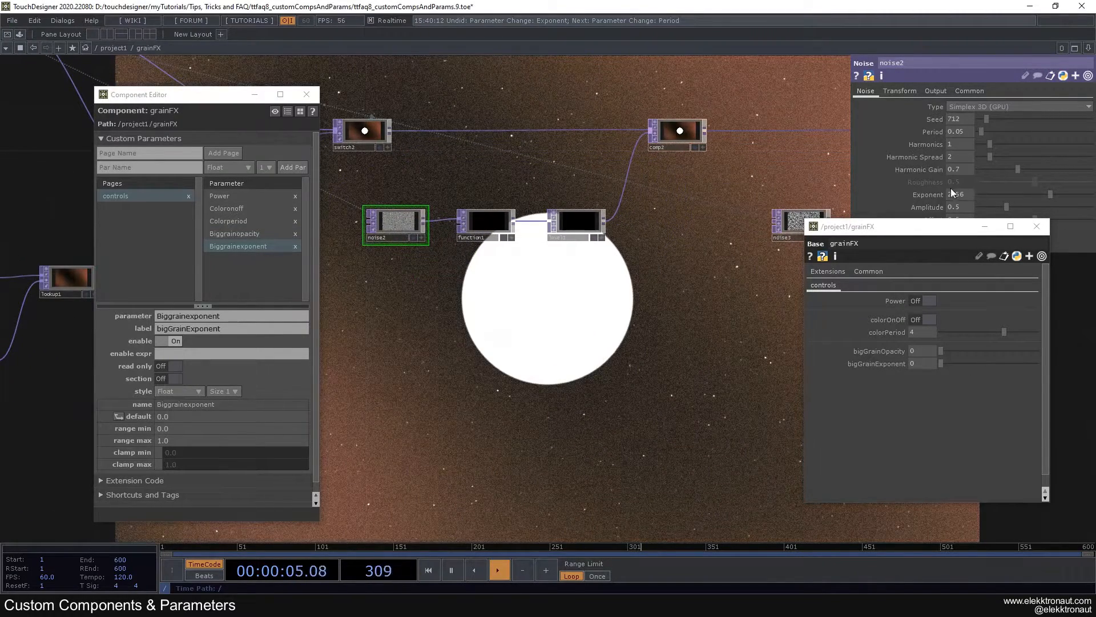
left_click(176, 426)
type("2")
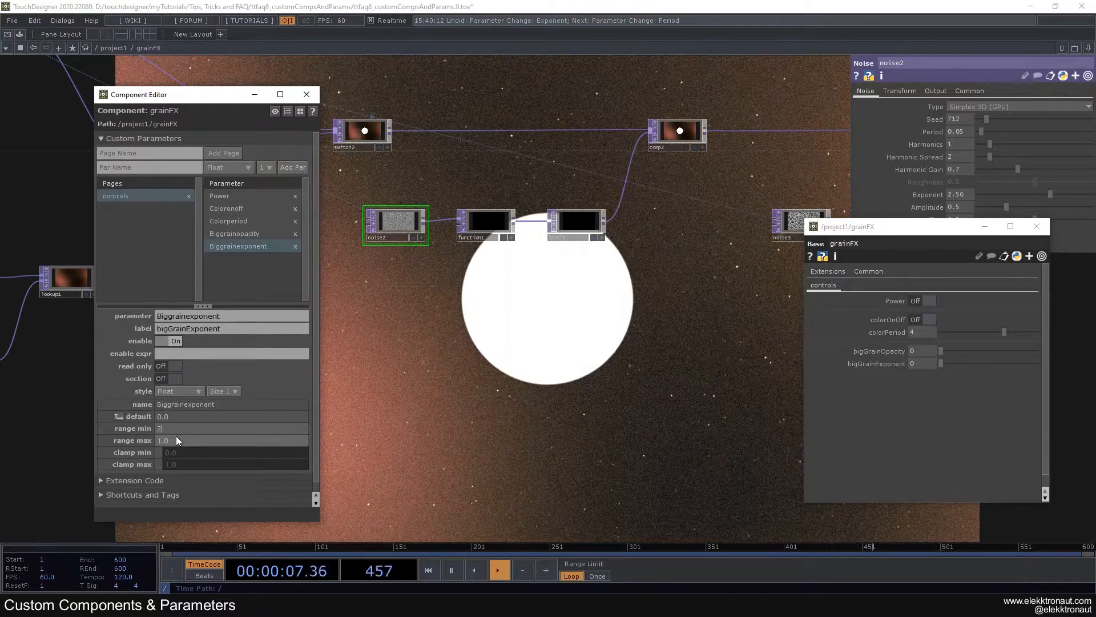
left_click(176, 436)
type("3")
left_click(176, 418)
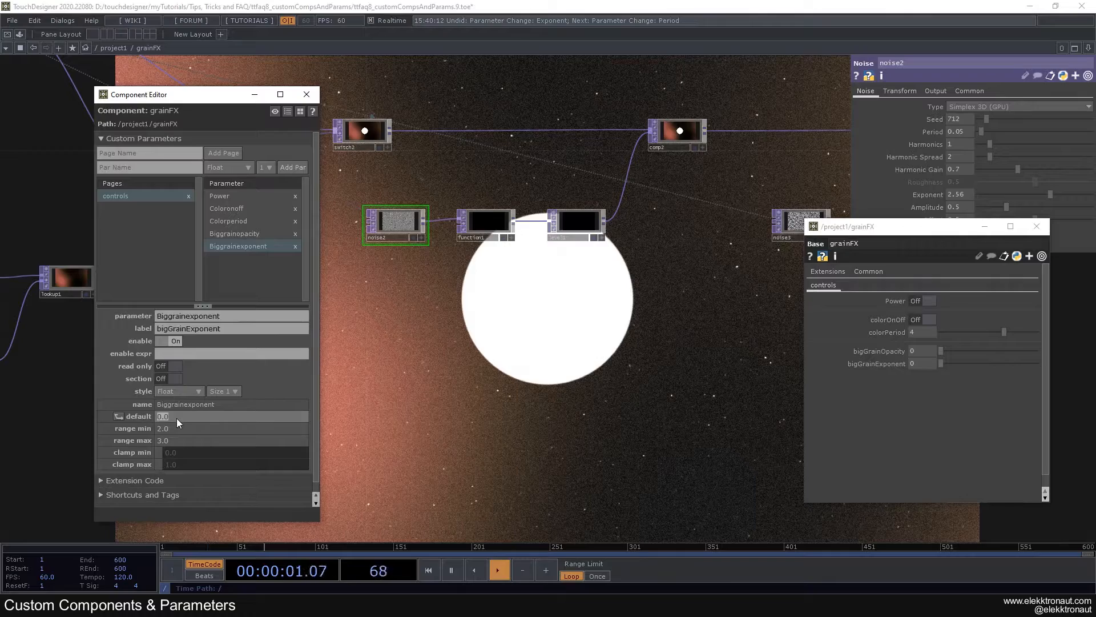
left_click(179, 425)
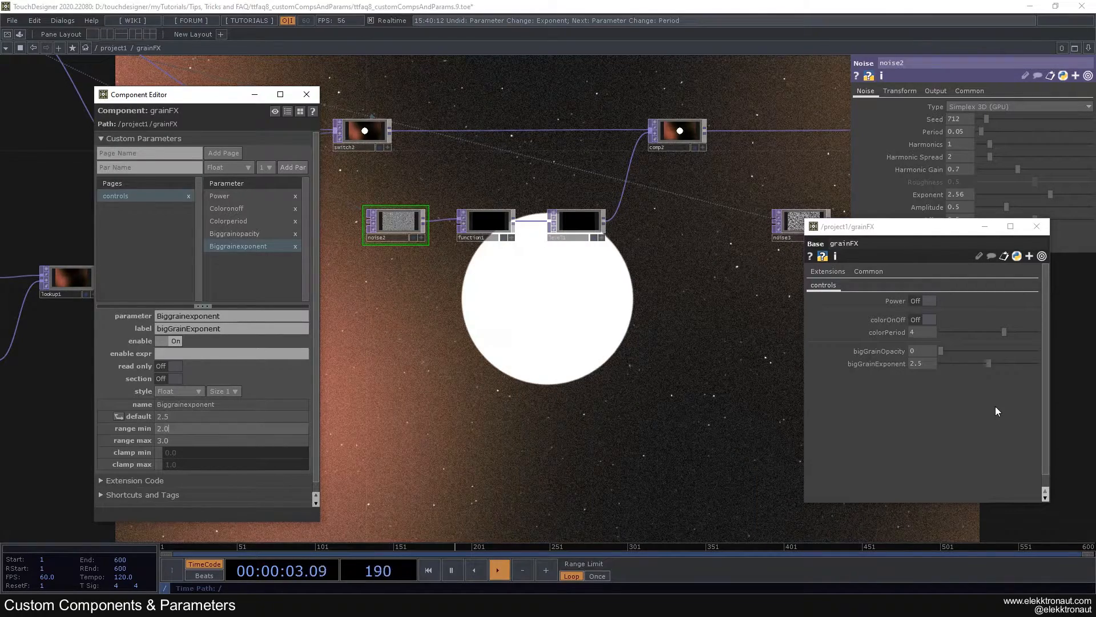
- For level2's Opacity, add a Float parameter named grainOpacity to the controls page and turn on its section separator
left_click_drag(626, 313, 435, 364)
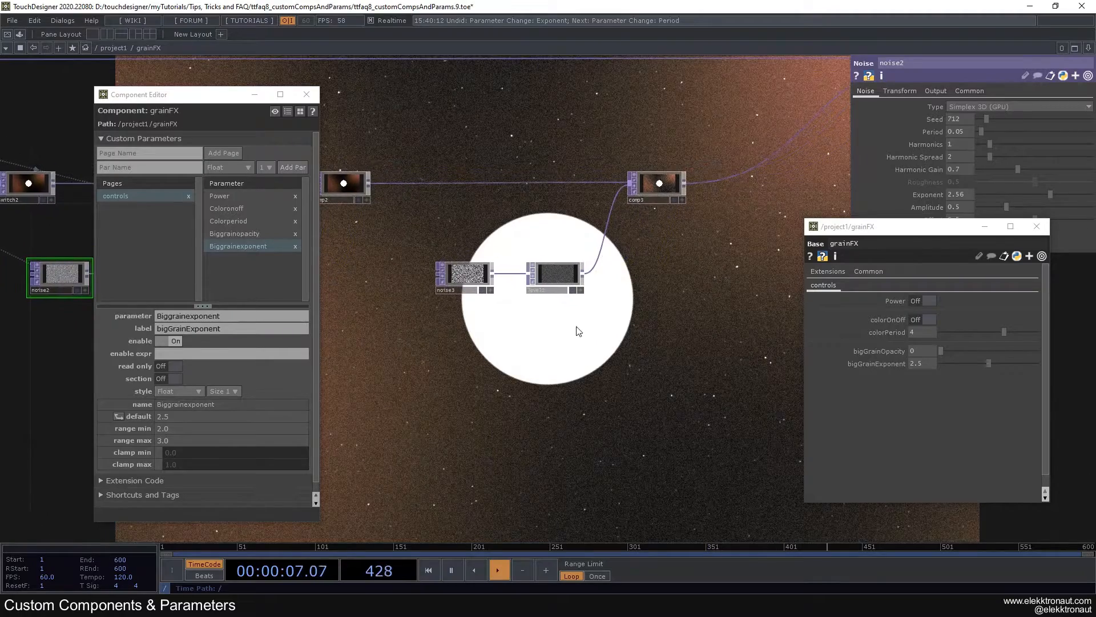
left_click(555, 280)
left_click_drag(557, 320, 501, 305)
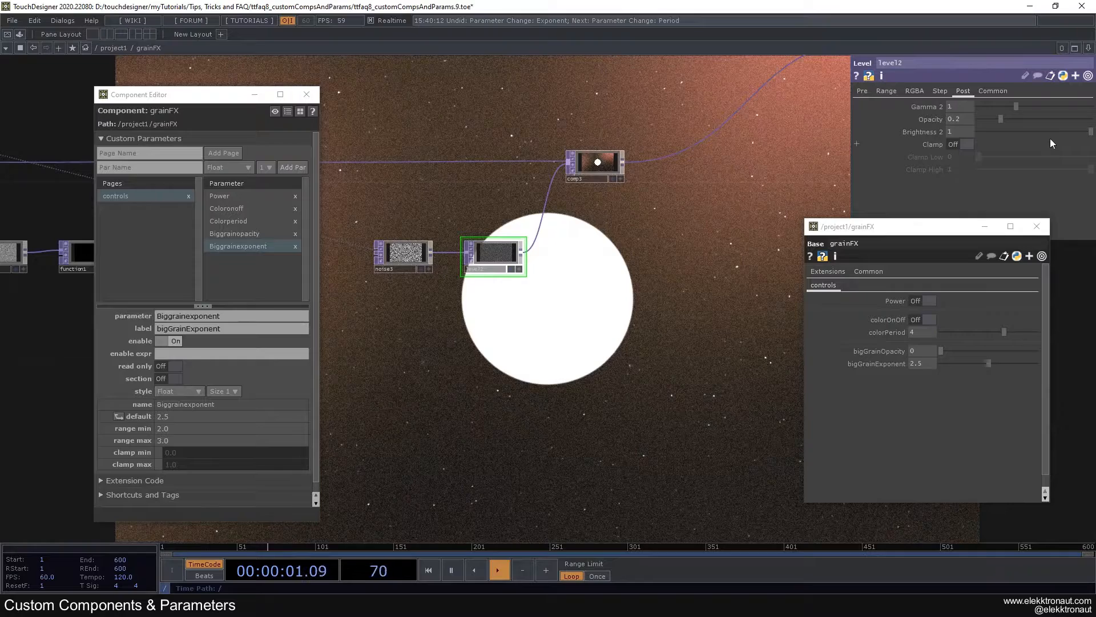
left_click(151, 170)
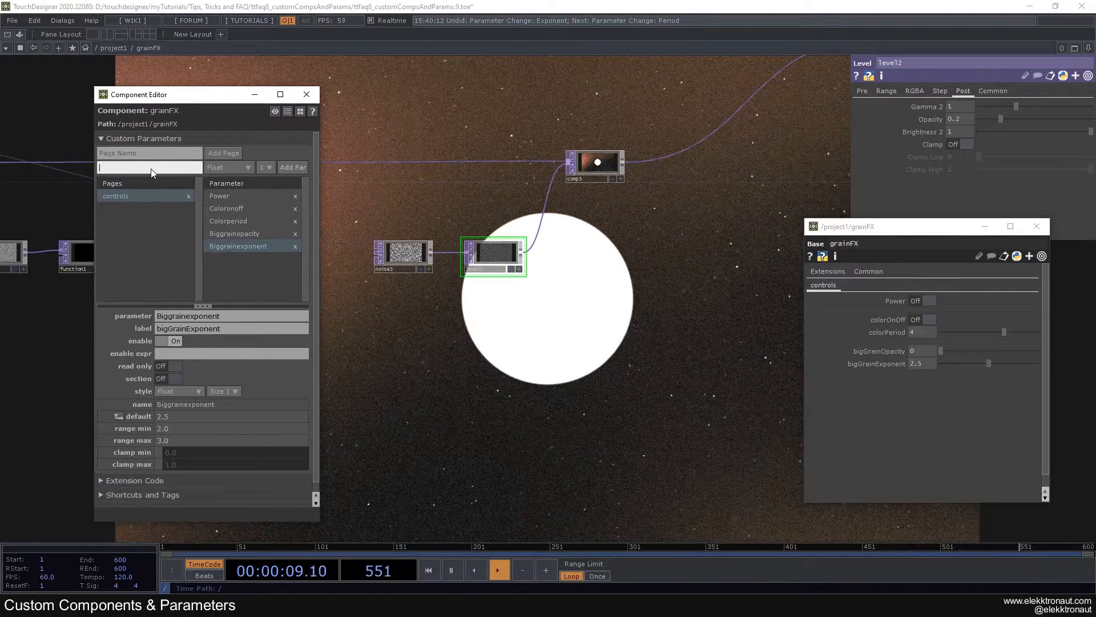
type("grainOpacity")
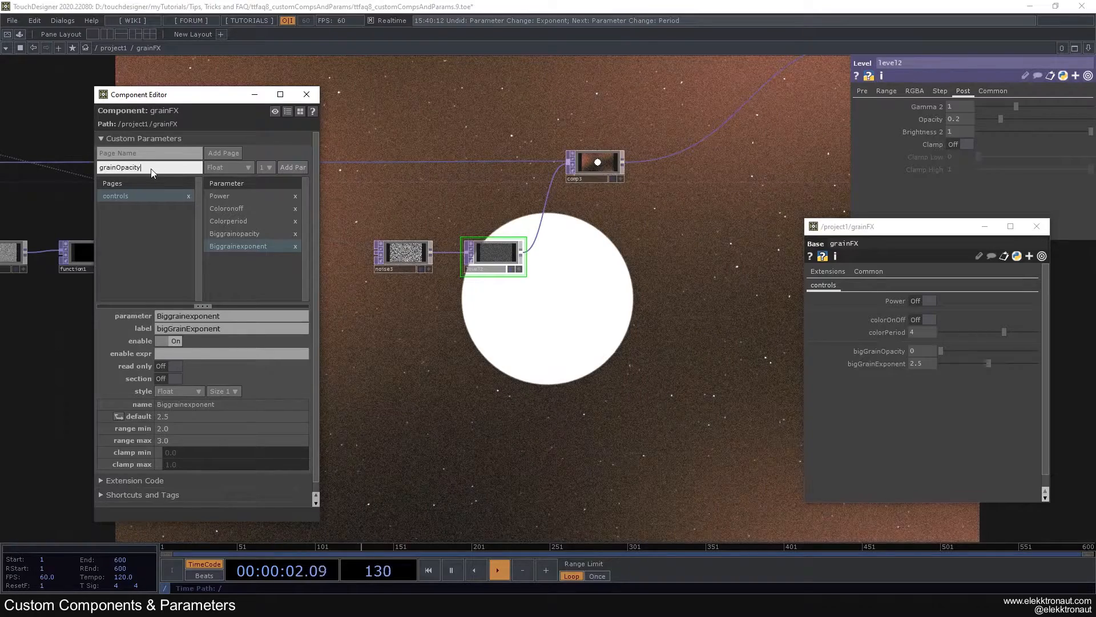
left_click(291, 168)
left_click(166, 379)
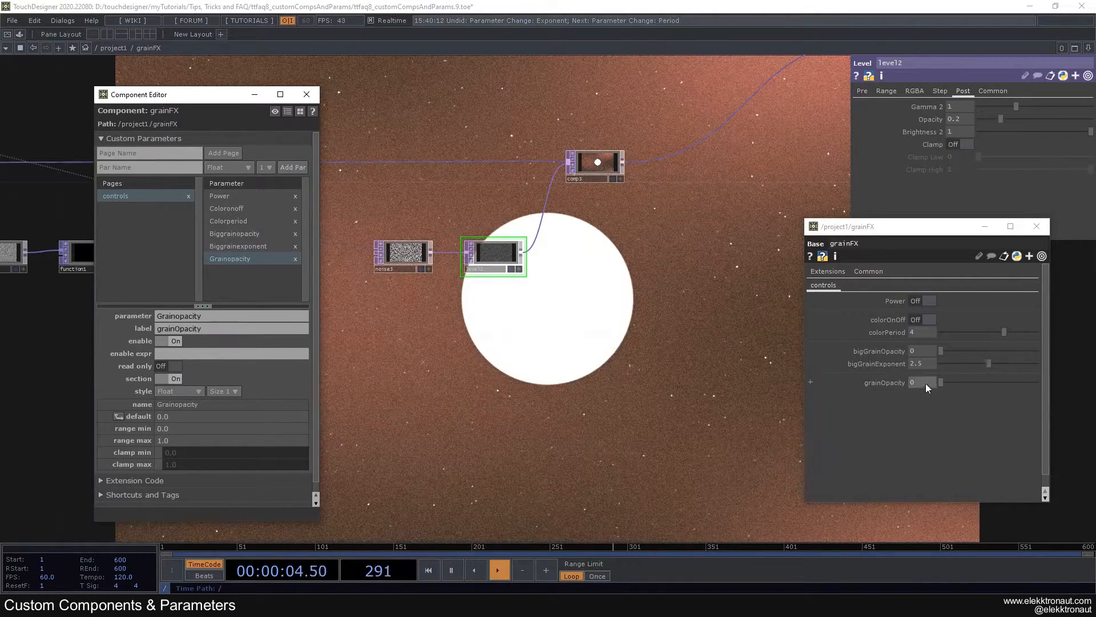
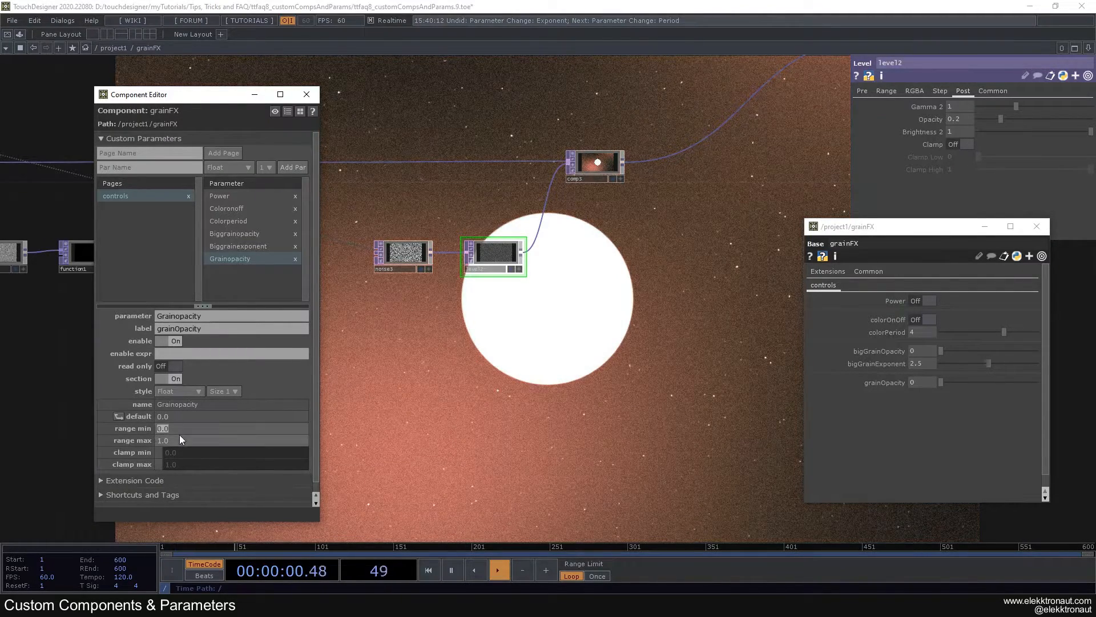
- Set grainOpacity's range maximum to 0.3 and its default to 0.2
type("0.3")
left_click(176, 417)
type("0.2")
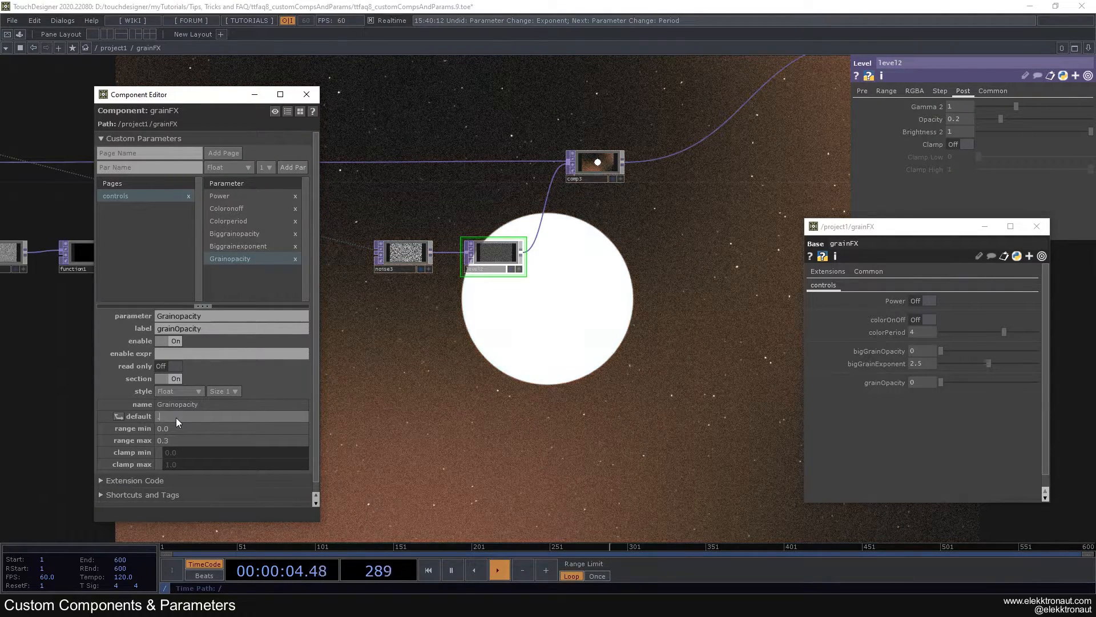
left_click(194, 426)
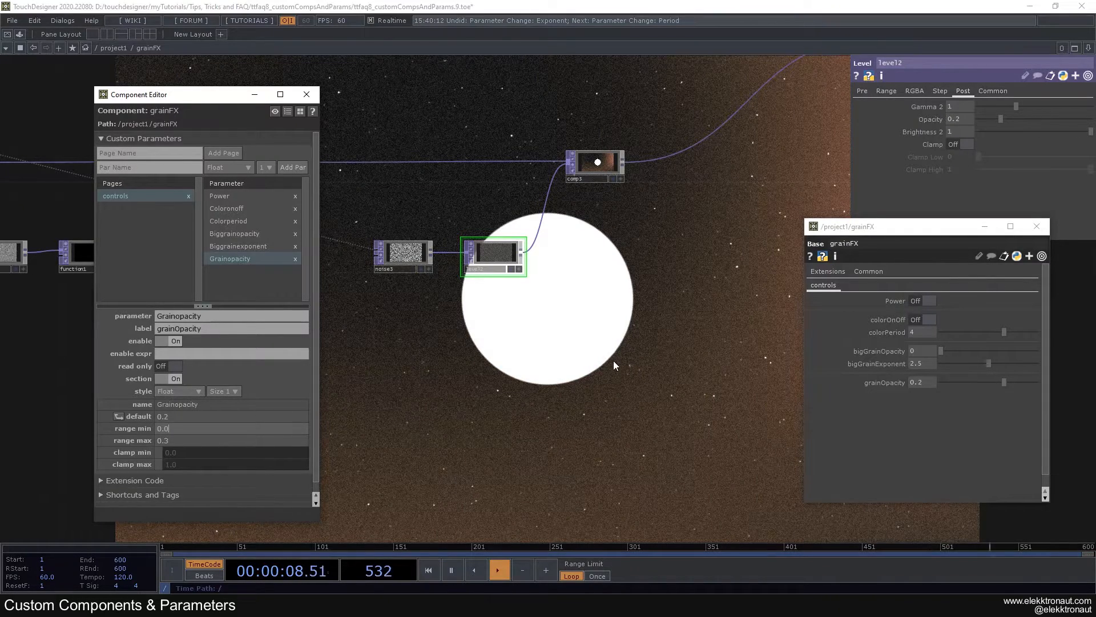
- Close the Component Editor and move grainFX's floating parameter window to the opposite side of the network
scroll(547, 361, "down", 2)
left_click_drag(543, 369, 780, 369)
scroll(777, 370, "down", 4)
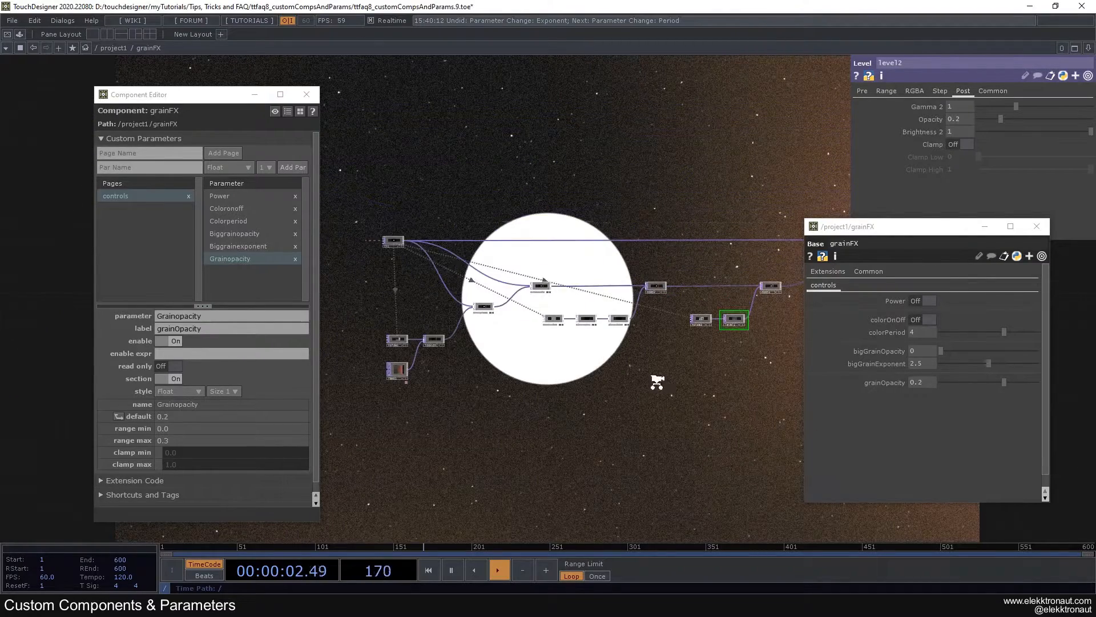
scroll(656, 382, "up", 2)
left_click(916, 317)
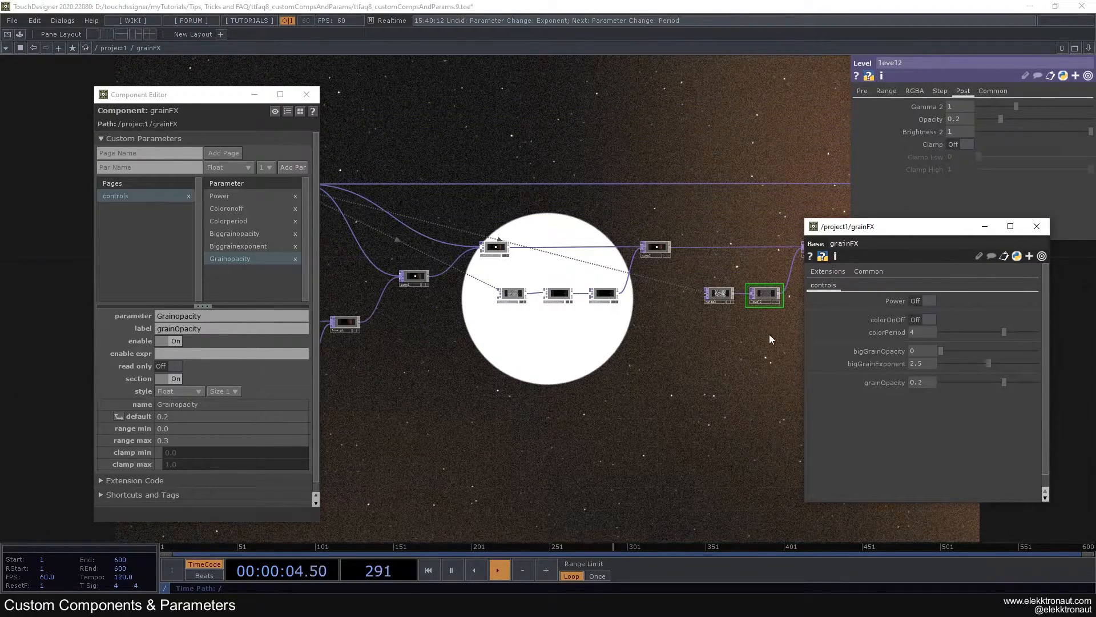
left_click(307, 95)
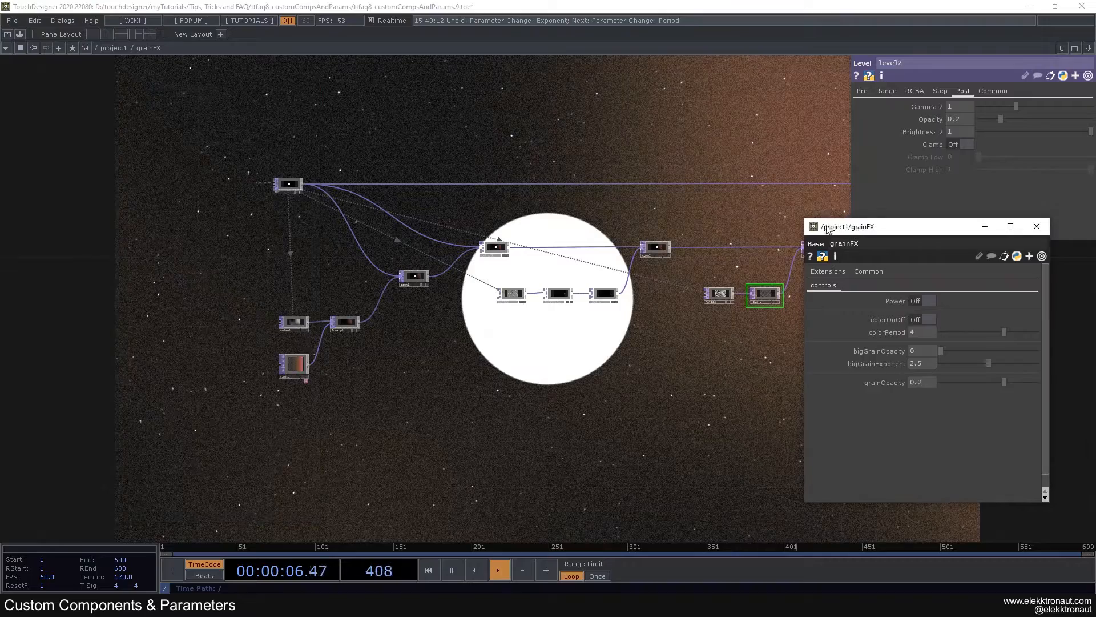
left_click_drag(848, 230, 86, 112)
- Bind switch1's Index to grainFX's Power parameter and test it by moving Index to 1 and back to 0
left_click_drag(383, 310, 475, 327)
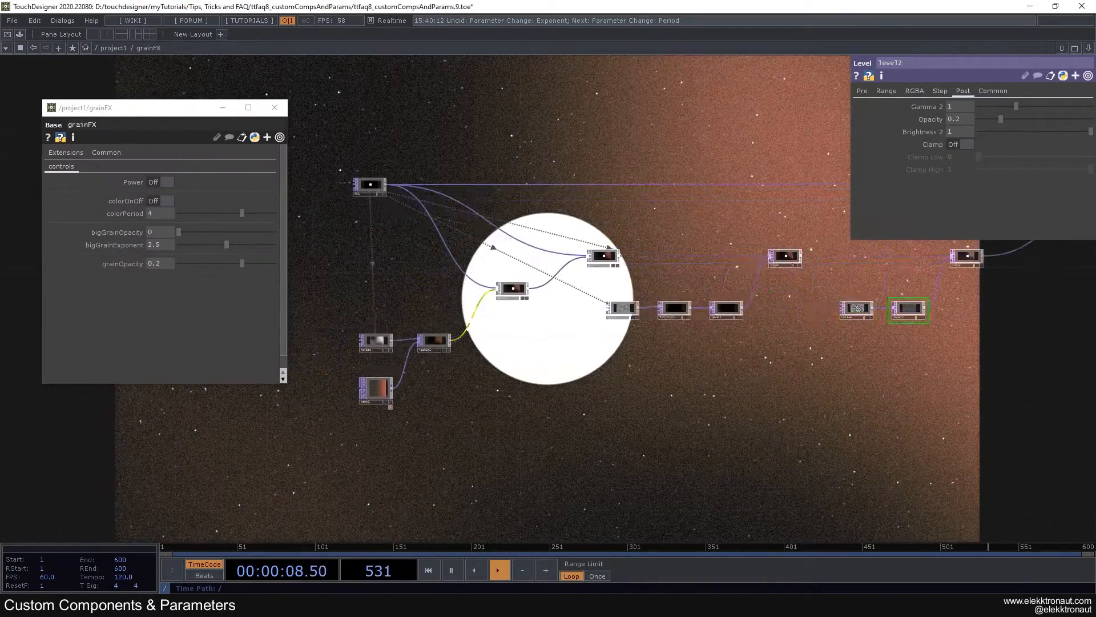
scroll(475, 323, "up", 3)
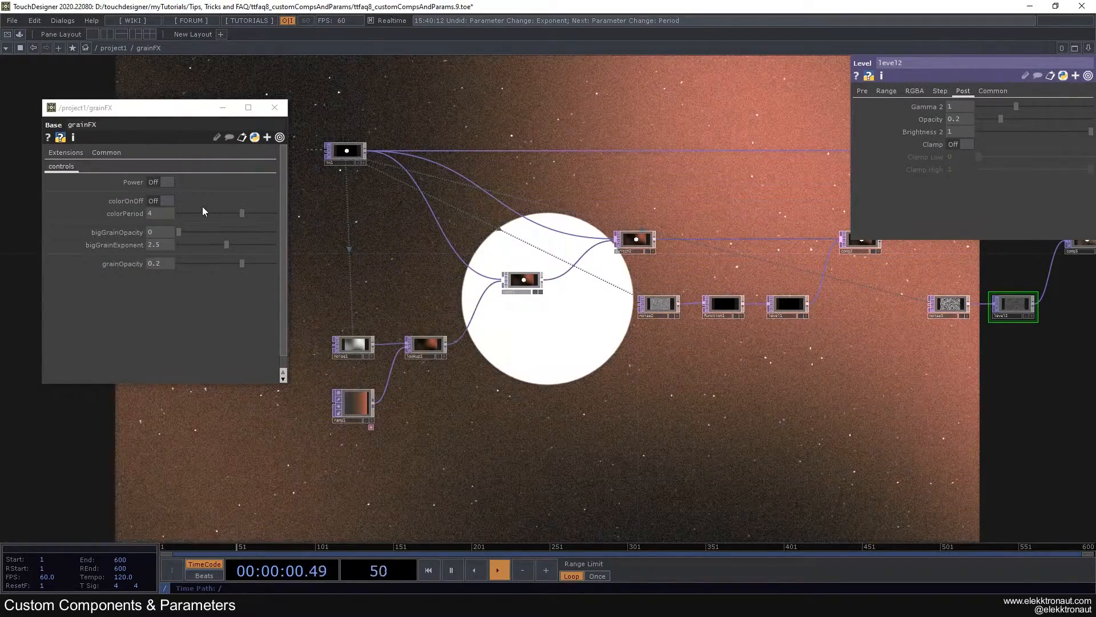
right_click(134, 182)
left_click(99, 206)
left_click_drag(1038, 290, 333, 381)
left_click(636, 212)
scroll(628, 207, "up", 2)
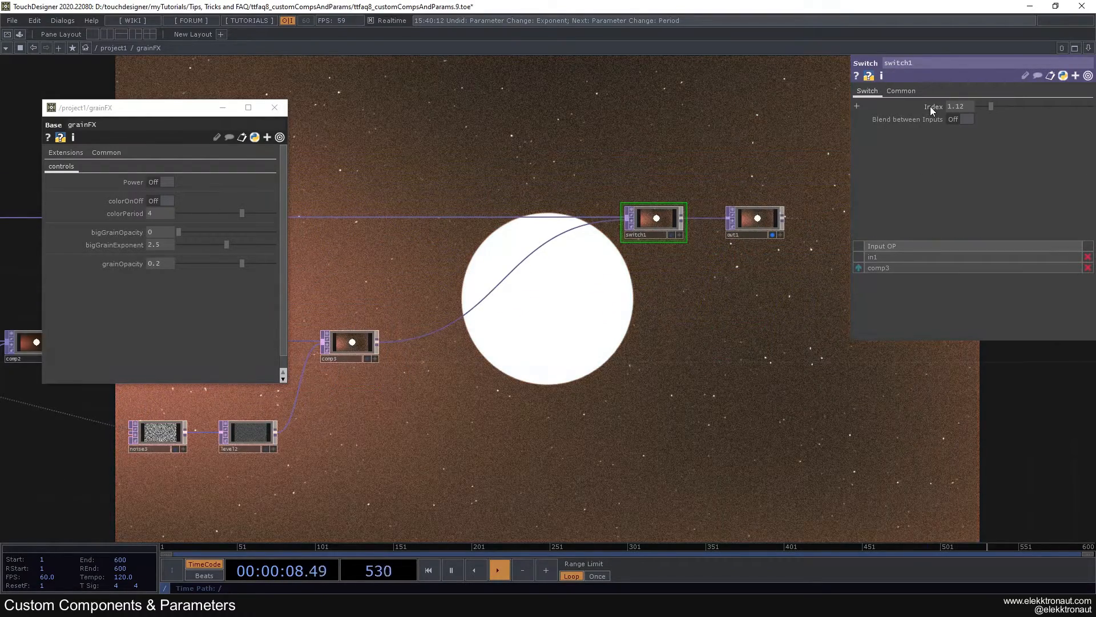
right_click(931, 107)
left_click(821, 115)
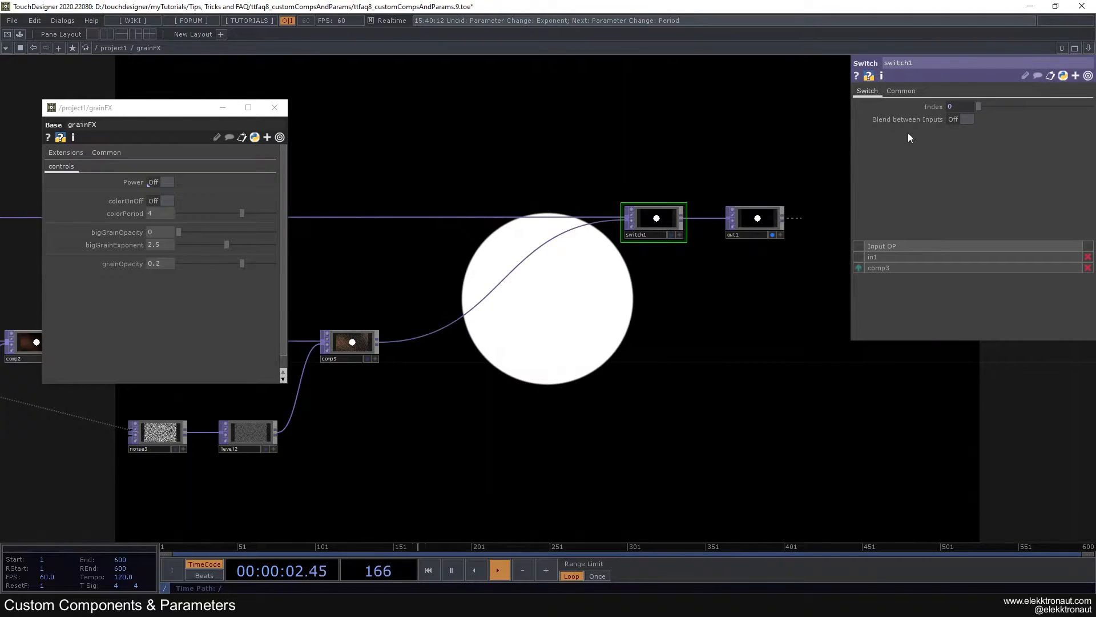
left_click_drag(981, 105, 995, 108)
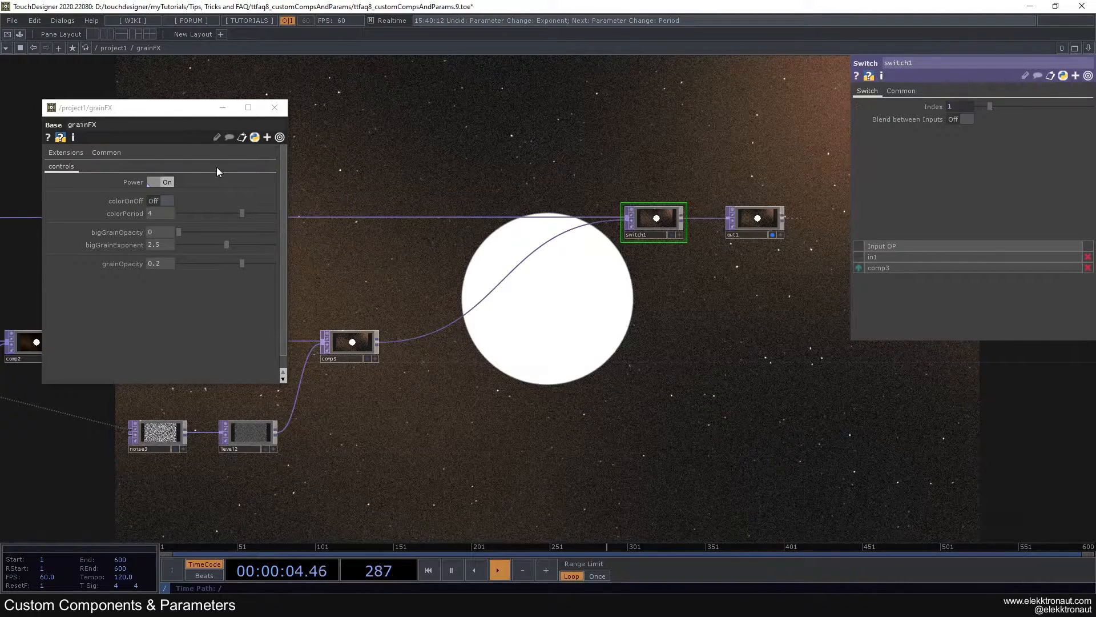
left_click_drag(989, 105, 864, 113)
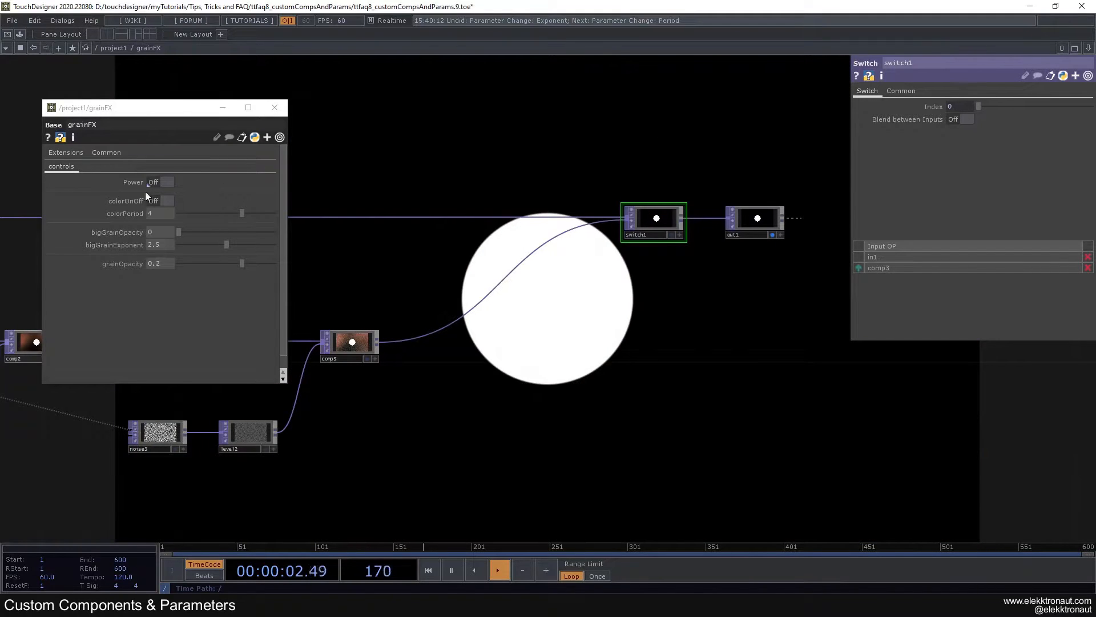
- Try Power as a plain reference on switch1's Index instead, move the Index slider, and undo back to the bind
right_click(955, 108)
left_click(860, 109)
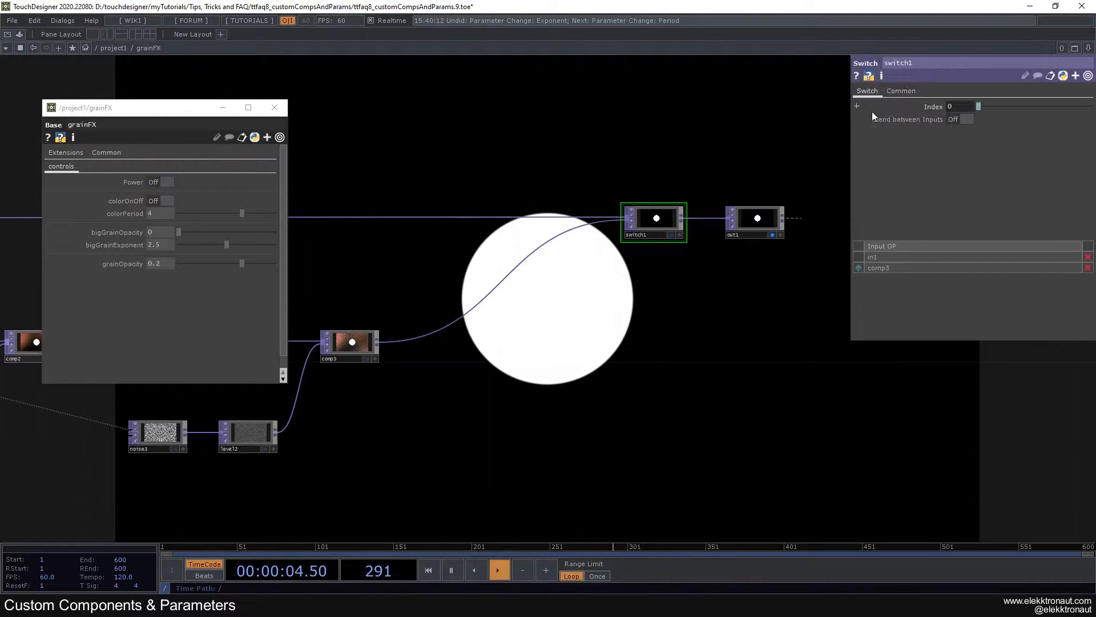
left_click_drag(976, 109, 991, 109)
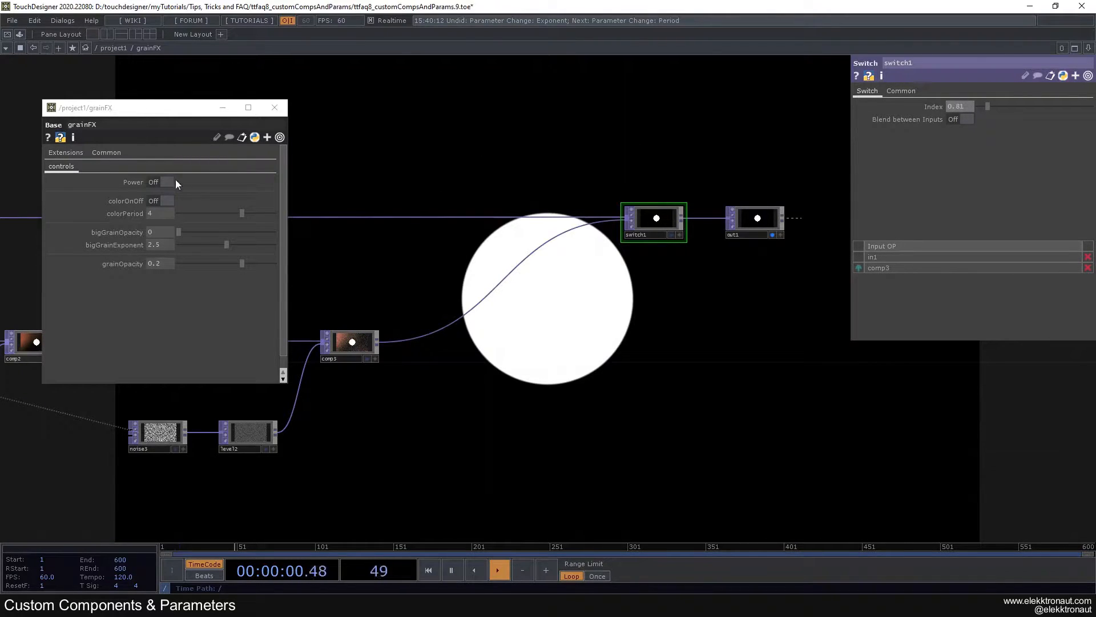
key("ctrl+z")
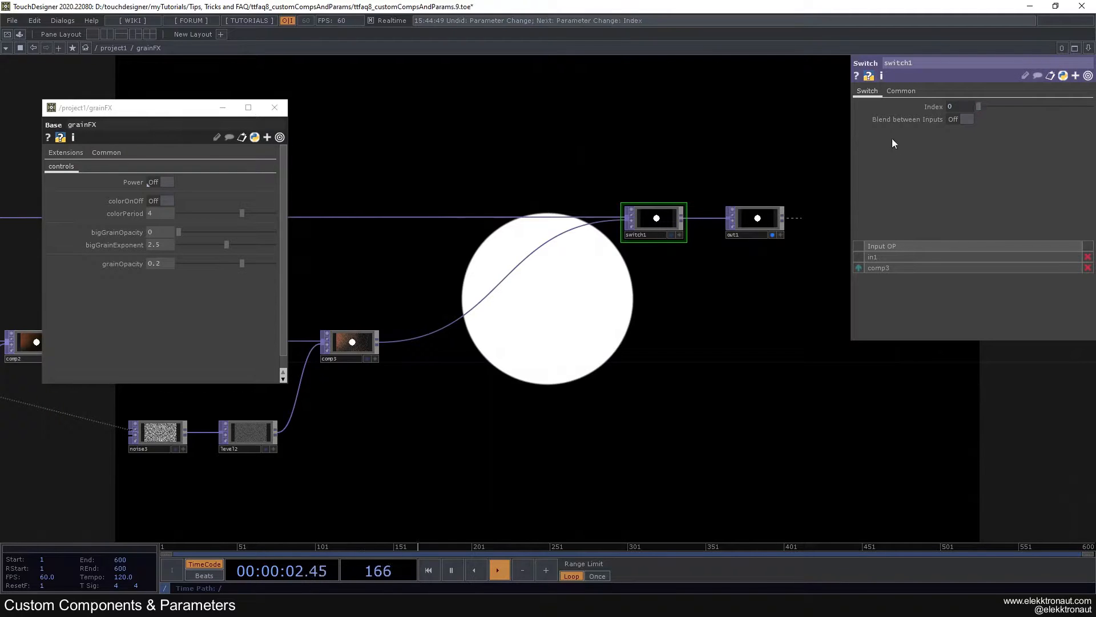
mouse_move(982, 108)
left_mouse_down()
mouse_move(992, 107)
mouse_move(974, 109)
left_mouse_up()
- Bind switch2's Index to grainFX's colorOnOff parameter
middle_click_drag(482, 189, 149, 193)
left_click_drag(491, 158, 566, 161)
middle_click_drag(770, 179, 517, 157)
left_click_drag(683, 156, 971, 155)
right_click(135, 201)
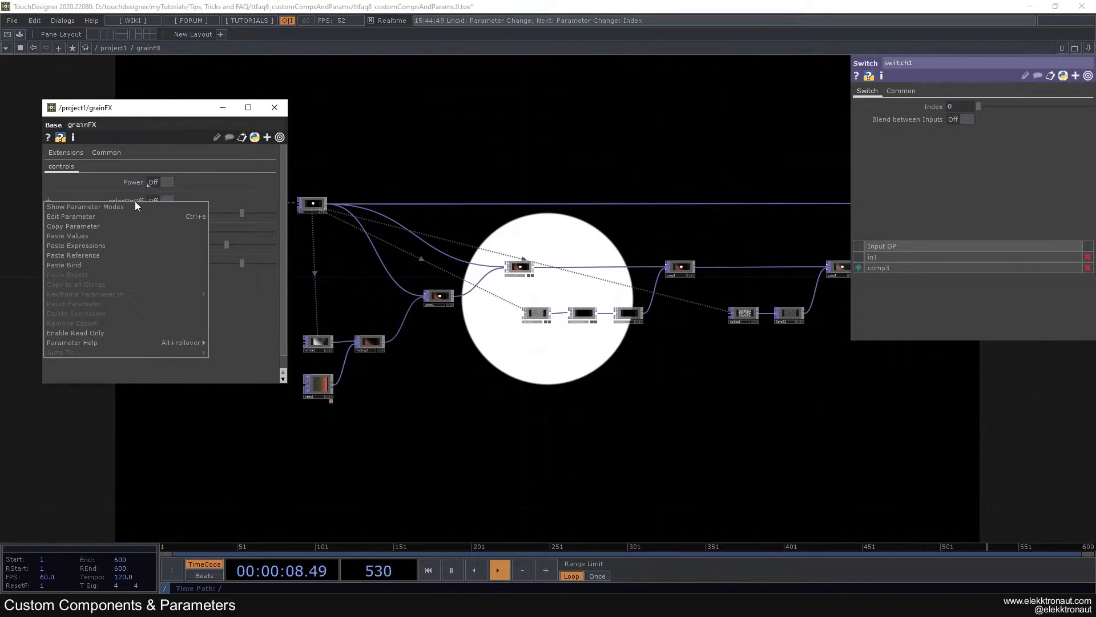
left_click(85, 226)
scroll(513, 281, "up", 3)
left_click(520, 263)
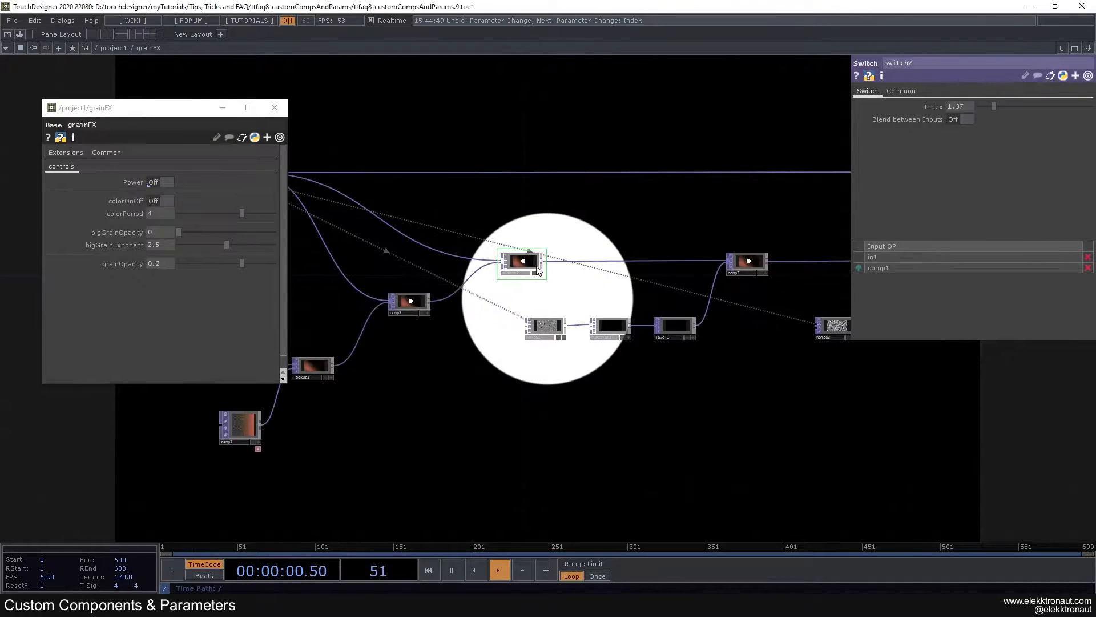
right_click(960, 108)
left_click(837, 108)
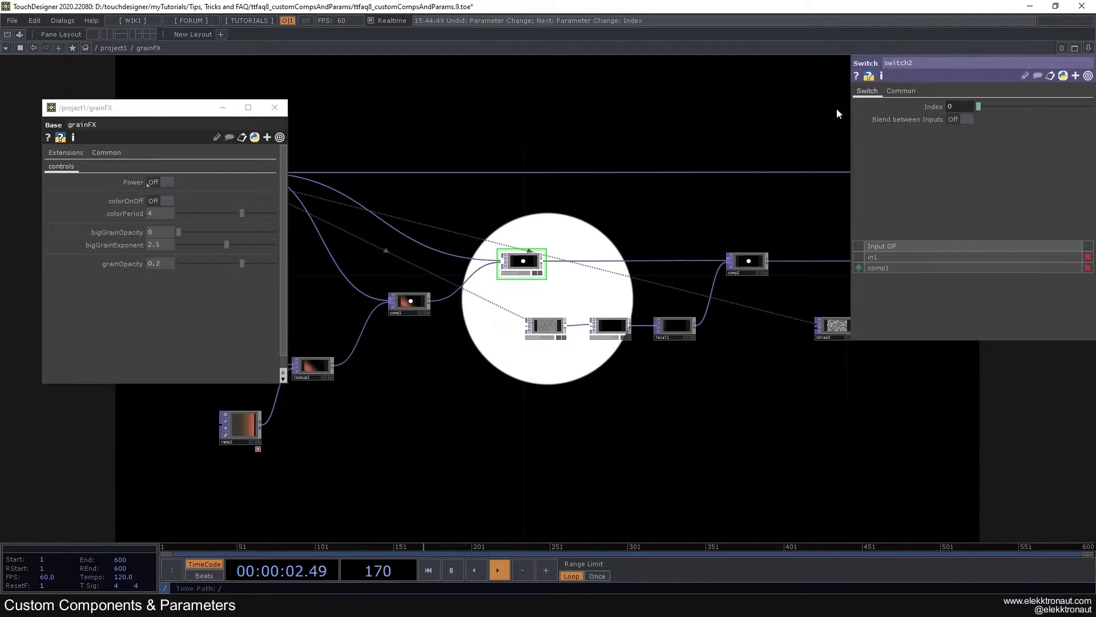
right_click(933, 106)
left_click(839, 110)
- Toggle colorOnOff to test its bind, leave it on, and switch Power on in grainFX's parameters
left_click_drag(558, 138, 760, 107)
left_click(155, 199)
left_click(156, 199)
left_click(156, 200)
left_click_drag(741, 202, 469, 236)
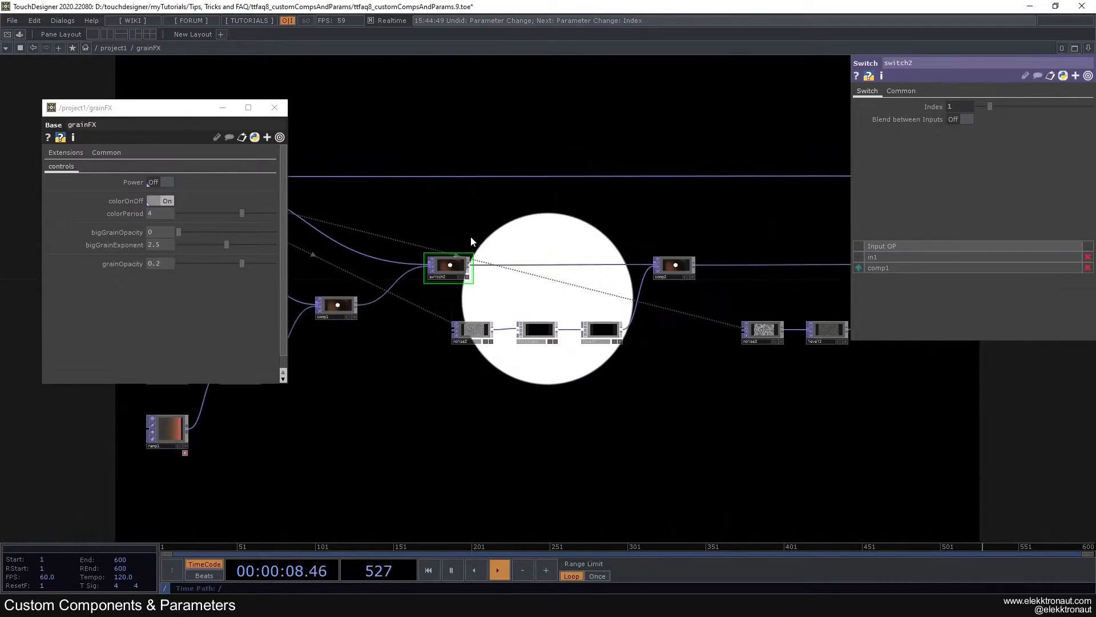
left_click_drag(702, 219, 457, 226)
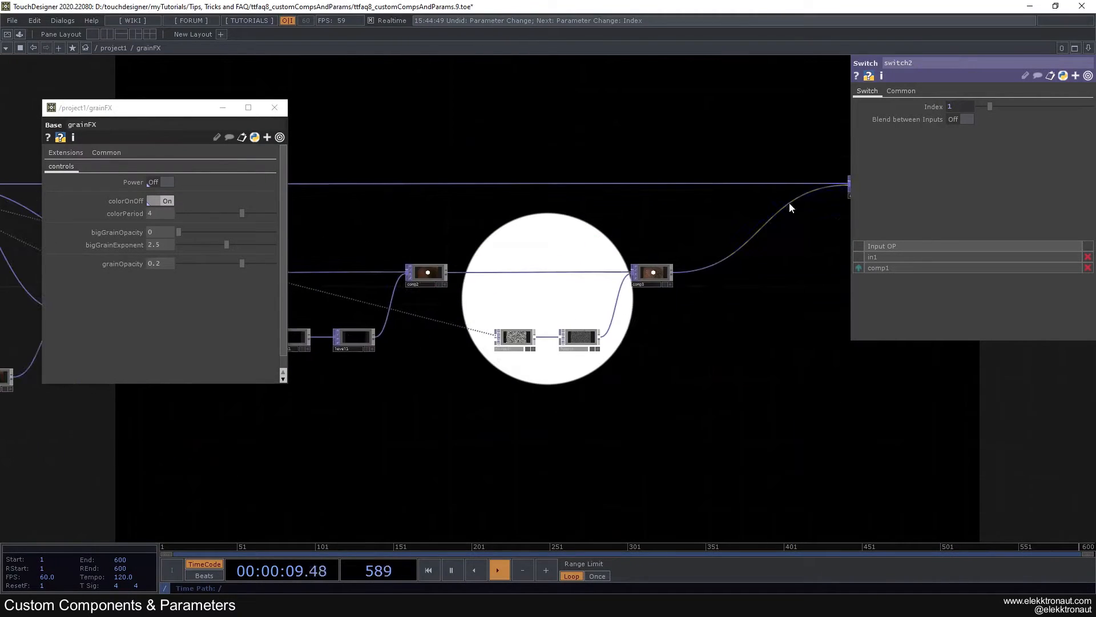
left_click(163, 182)
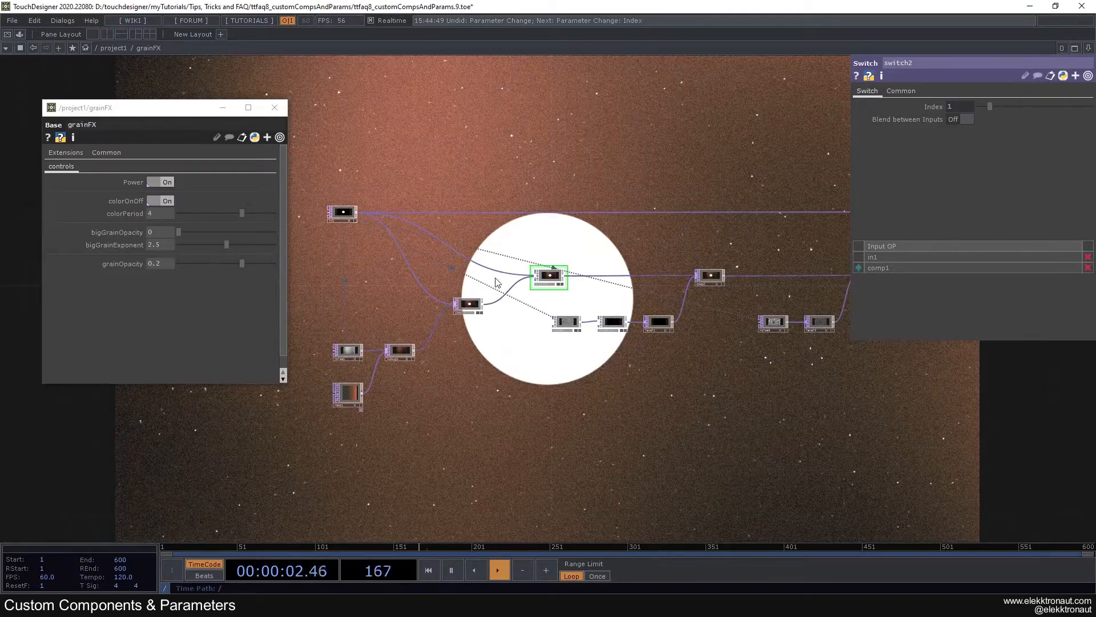
- Bind noise1's Period to grainFX's colorPeriod parameter
scroll(495, 297, "up", 3)
left_click_drag(537, 306, 588, 253)
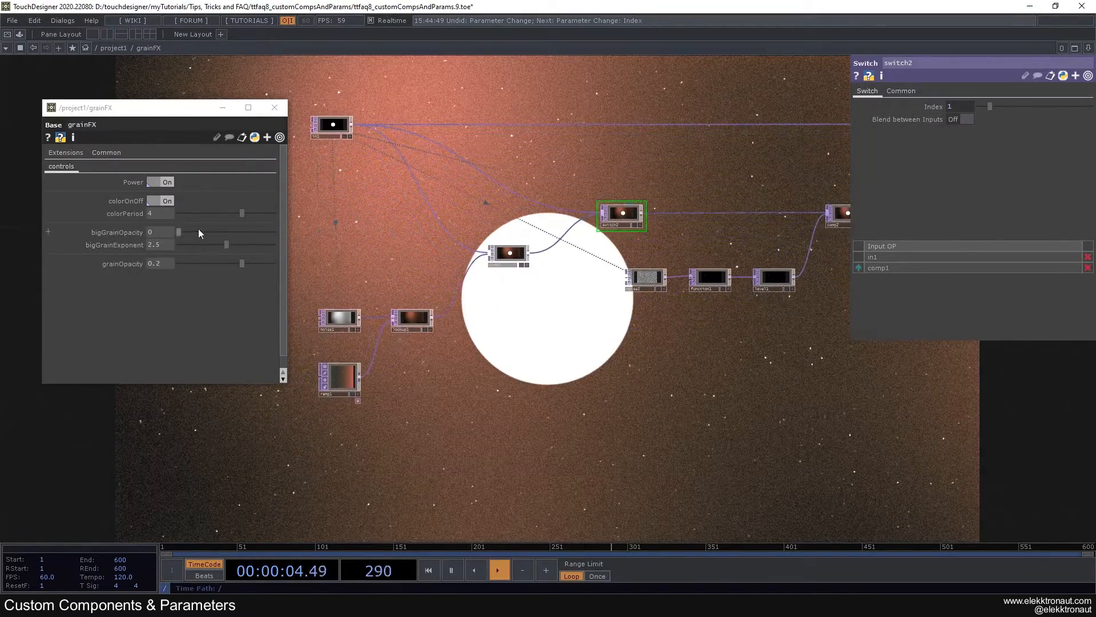
right_click(147, 214)
left_click(95, 239)
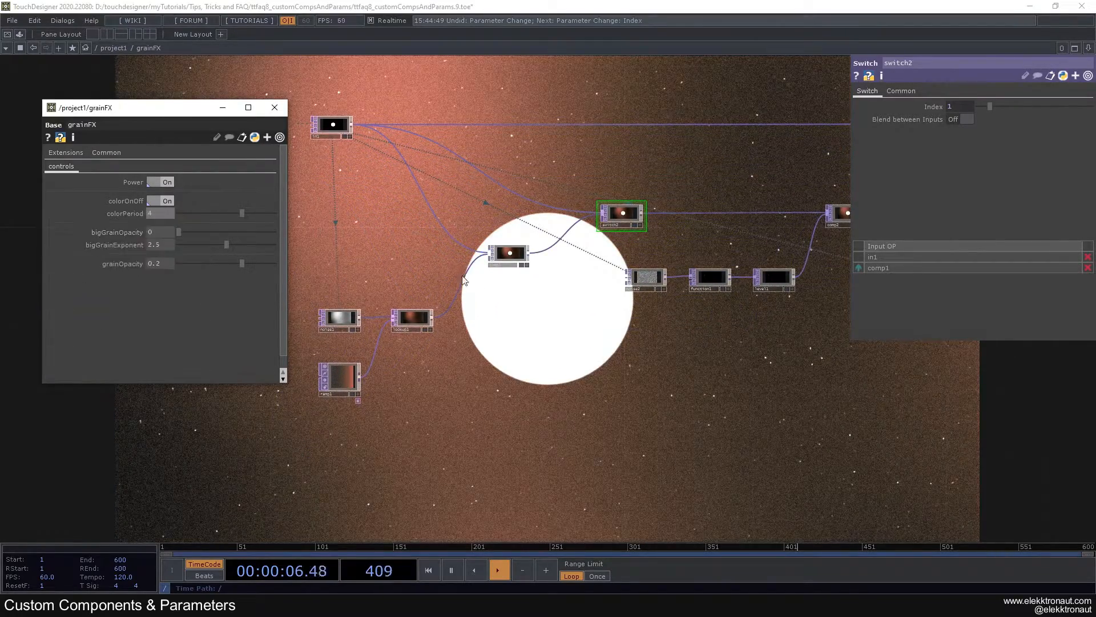
left_click(340, 317)
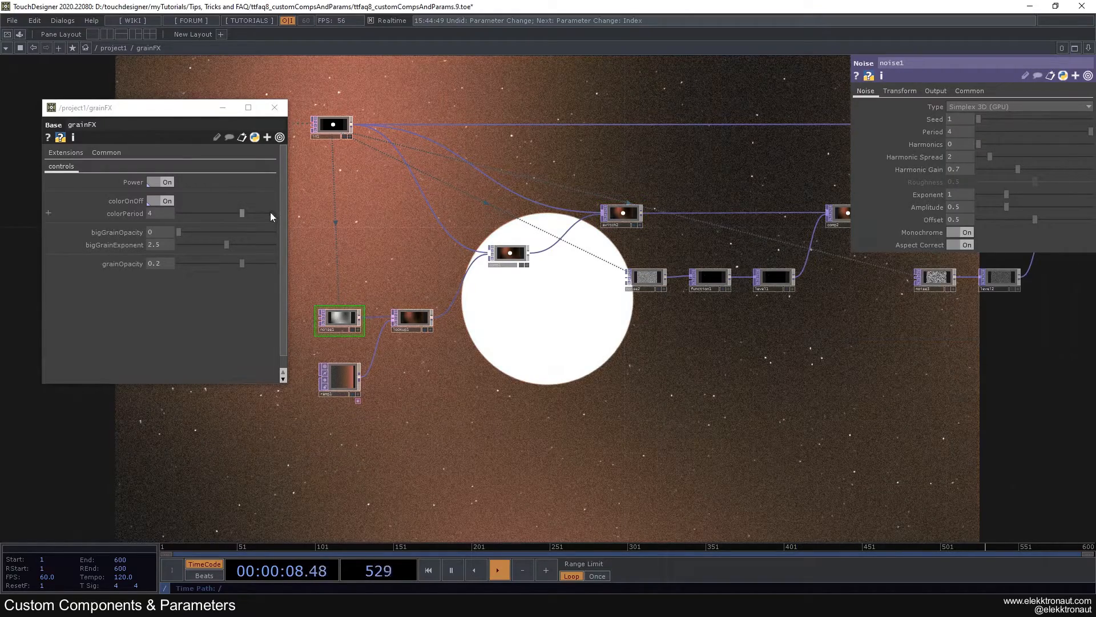
right_click(952, 131)
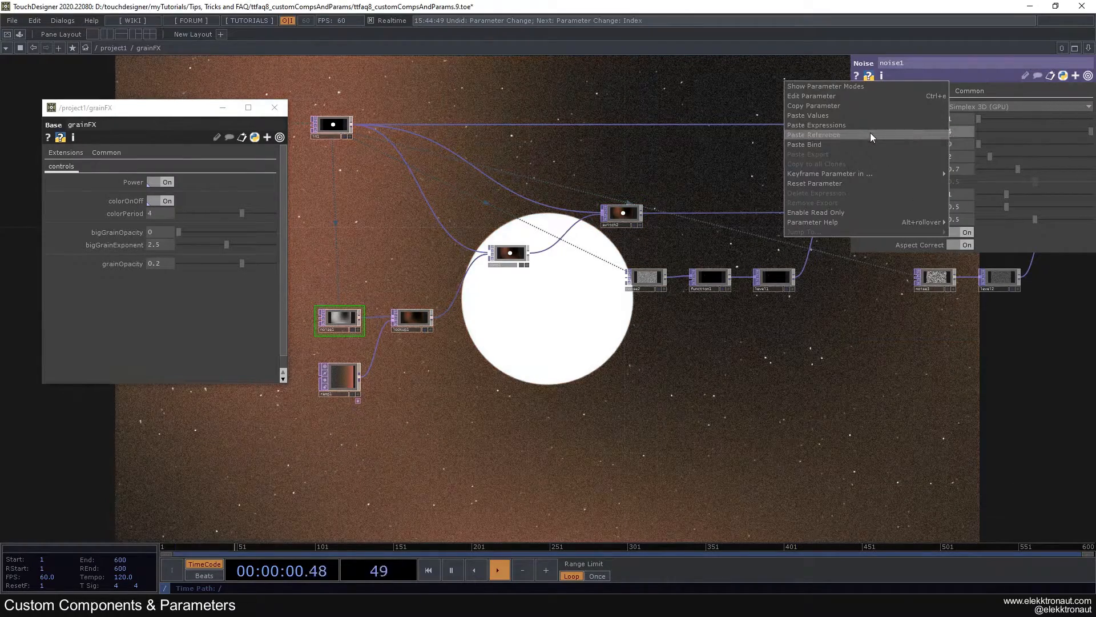
left_click(841, 143)
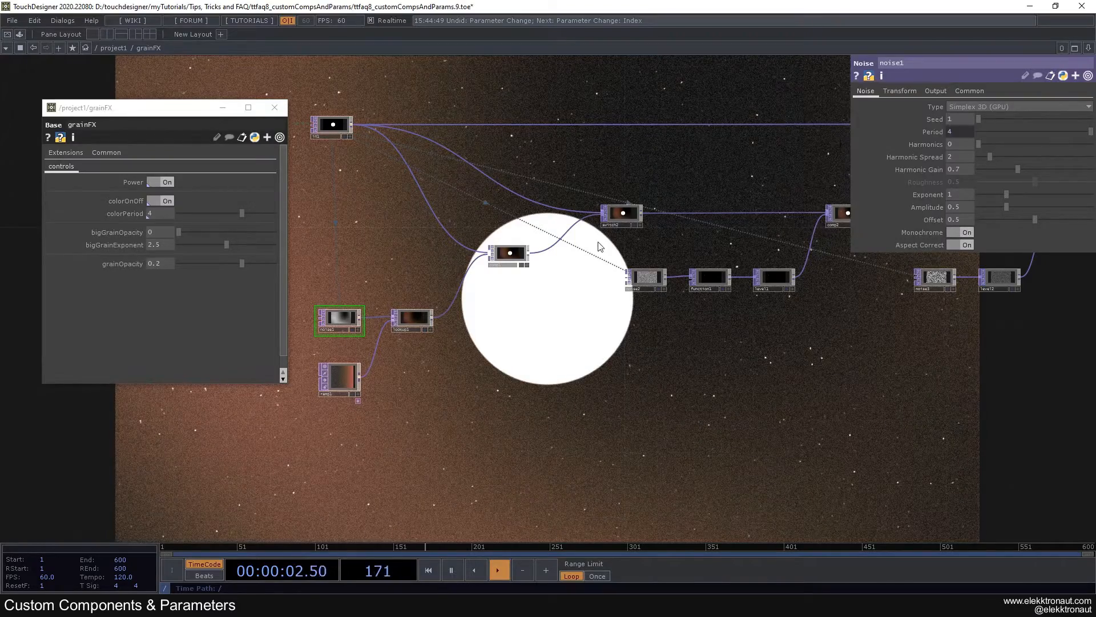
- Bind level1's Opacity to grainFX's bigGrainOpacity parameter and raise bigGrainOpacity to about 0.749
left_click_drag(551, 278, 355, 287)
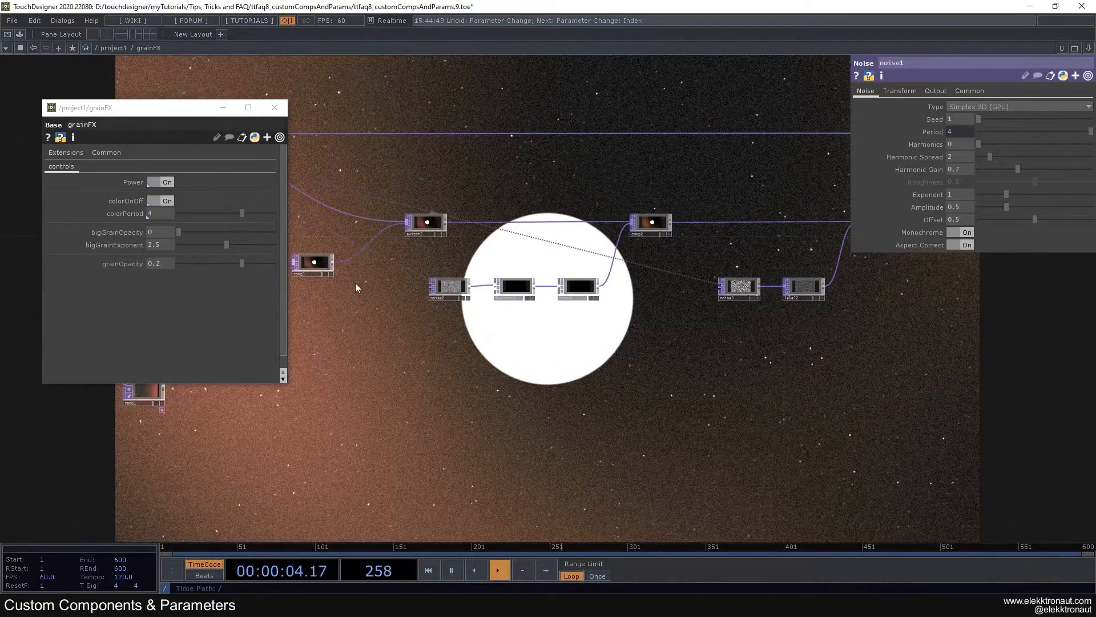
right_click(154, 241)
left_click(88, 251)
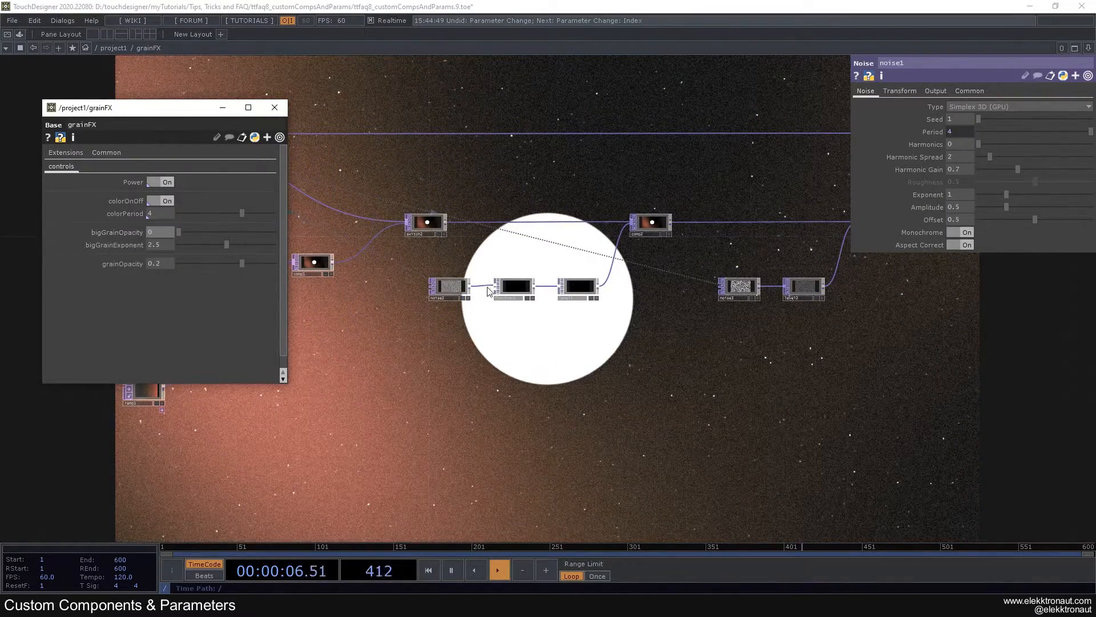
scroll(482, 290, "up", 3)
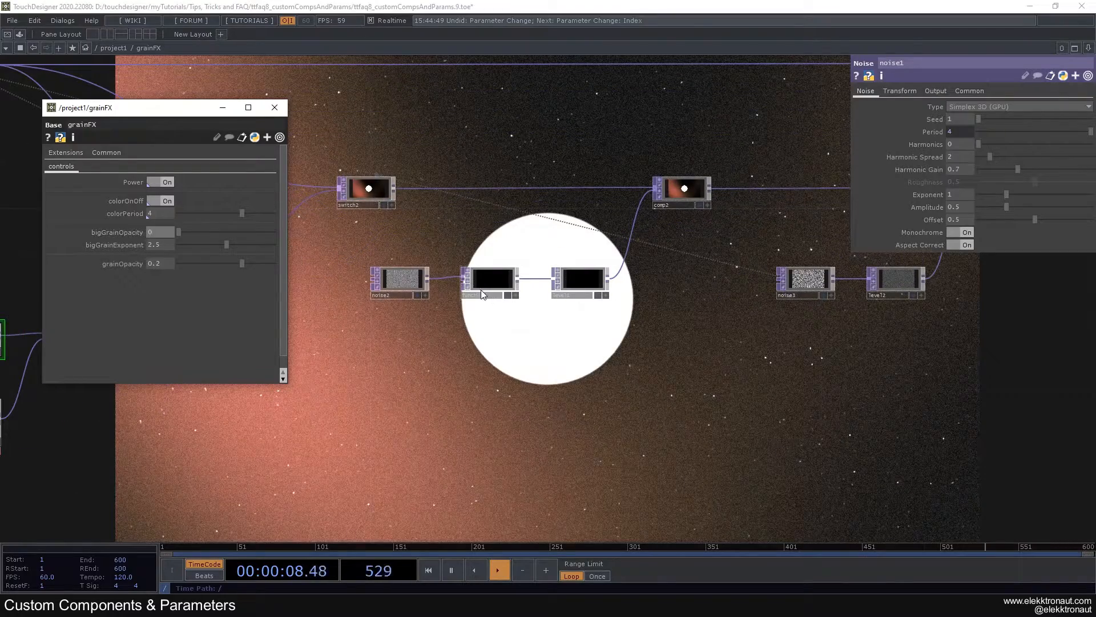
left_click(578, 285)
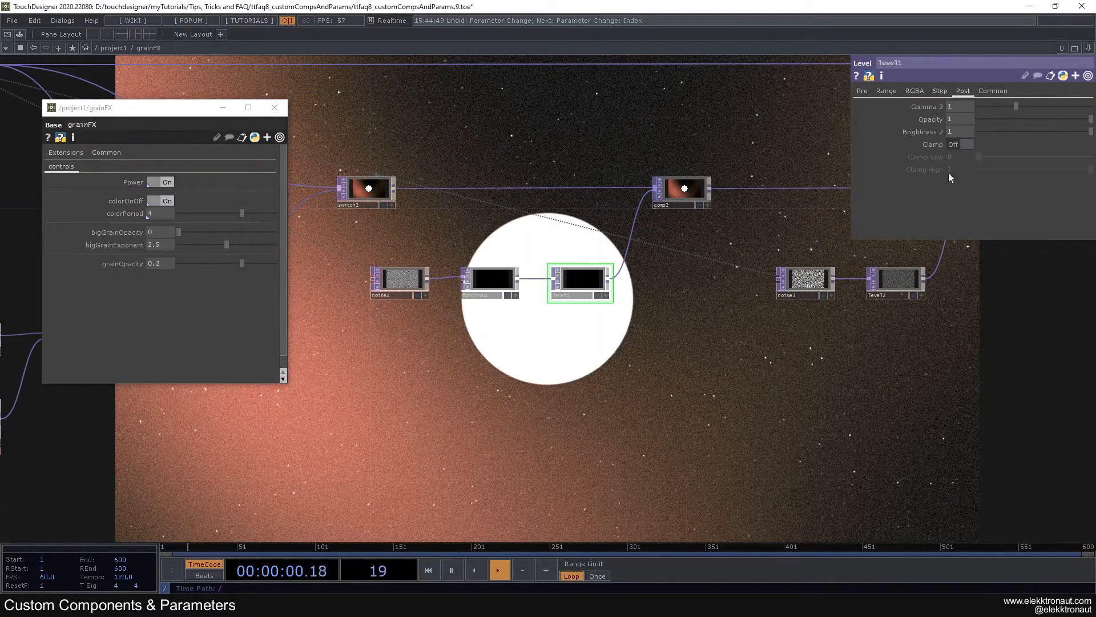
right_click(964, 117)
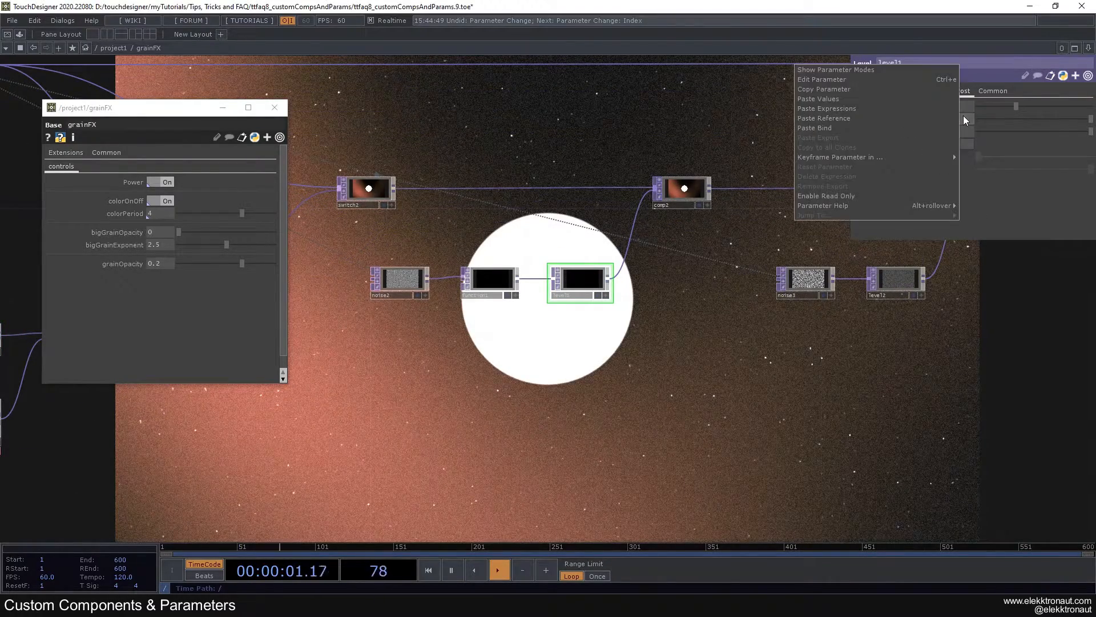
left_click(886, 128)
left_click_drag(193, 230, 273, 258)
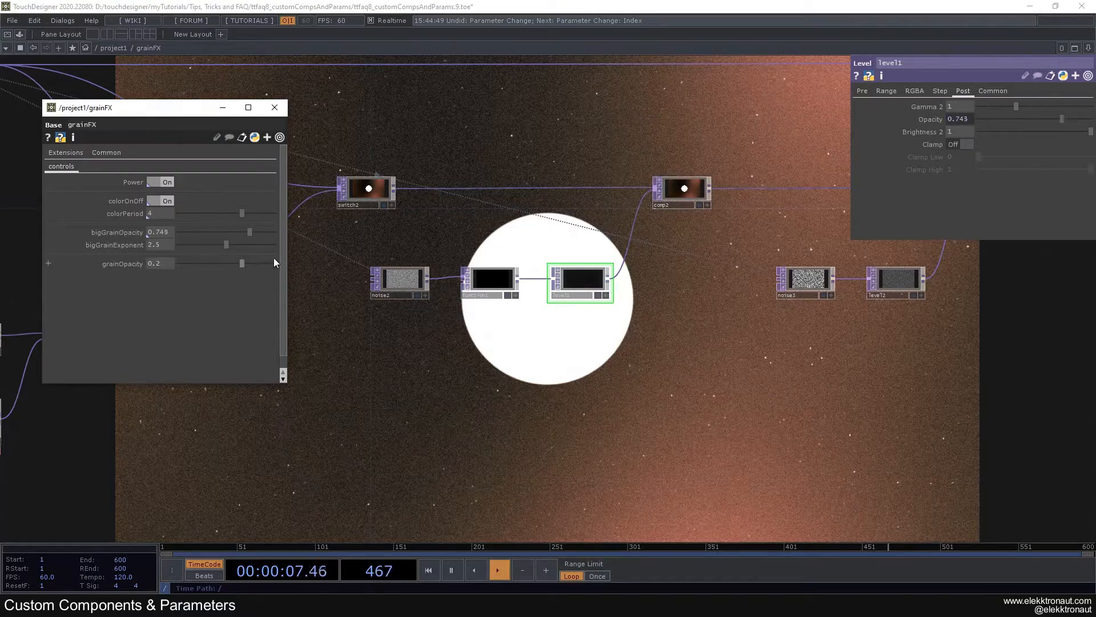
- Bind noise2's Exponent to grainFX's bigGrainExponent parameter
right_click(164, 247)
left_click(88, 252)
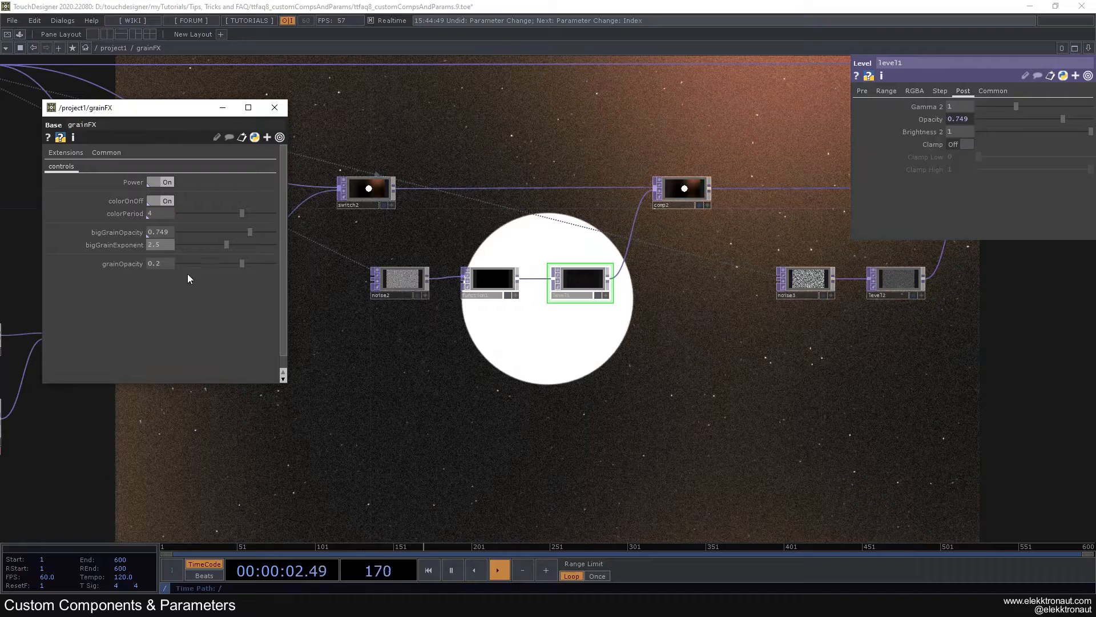
left_click(399, 279)
right_click(945, 196)
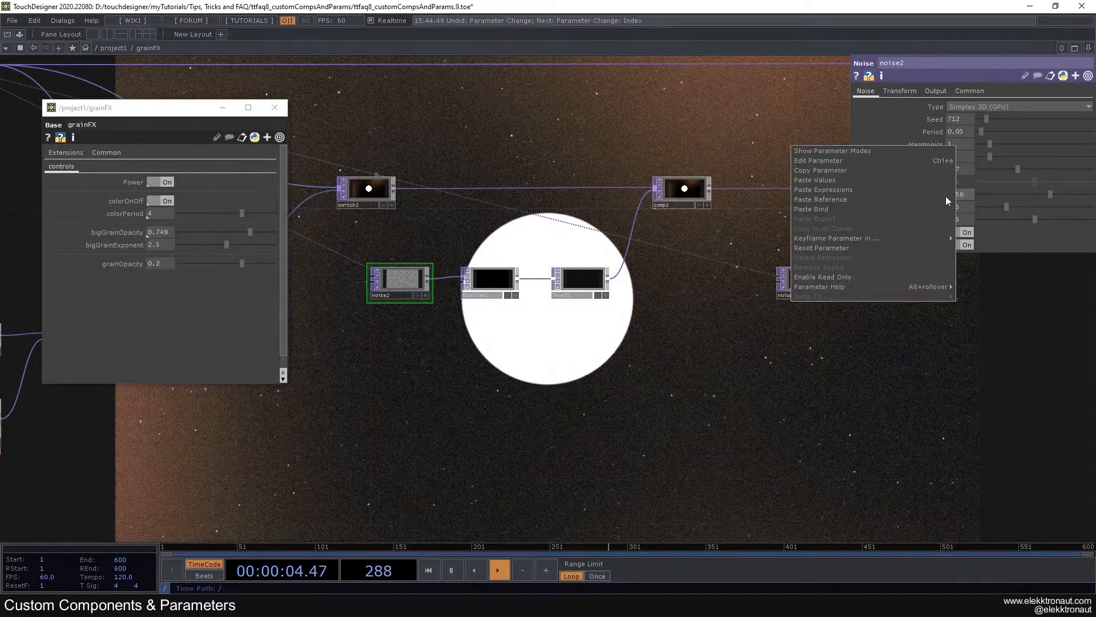
left_click(864, 209)
- Bind level2's Opacity to grainFX's grainOpacity parameter
right_click(171, 264)
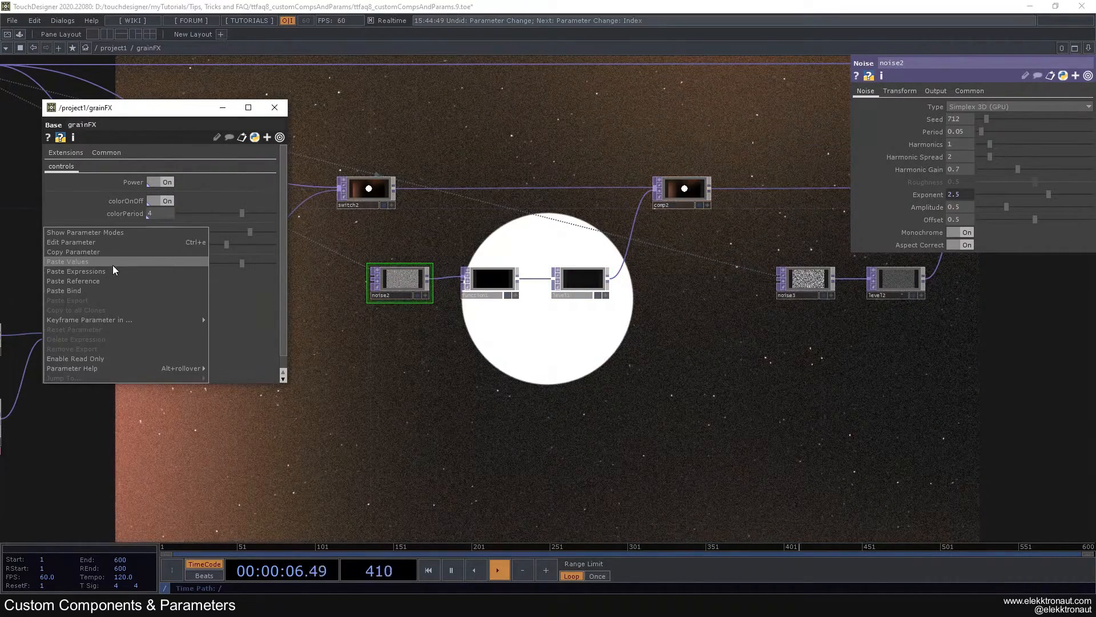
left_click(111, 254)
left_click_drag(846, 309, 574, 318)
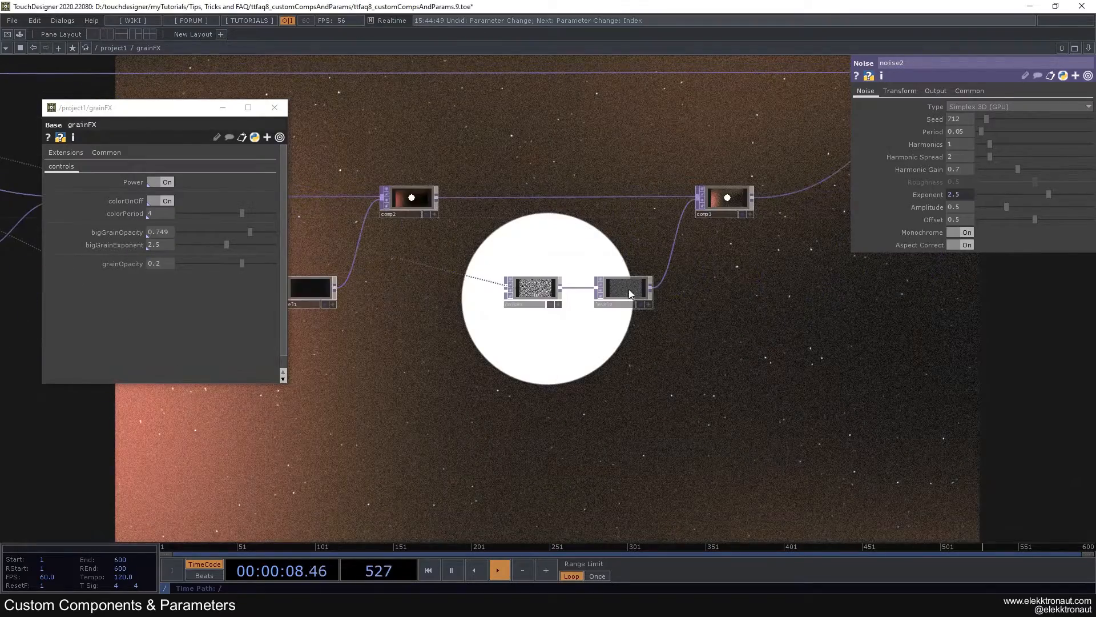
left_click(628, 289)
right_click(953, 117)
left_click(871, 127)
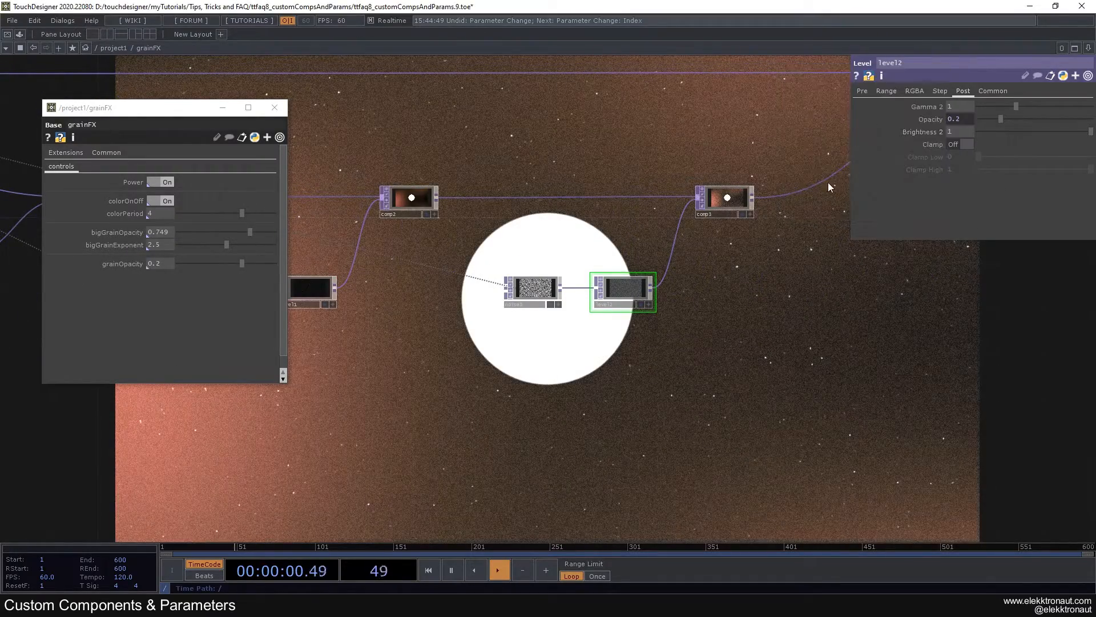
- Open the Component Editor for grainFX and place it beside the floating parameter window
scroll(694, 228, "down", 3)
left_click_drag(477, 323, 715, 326)
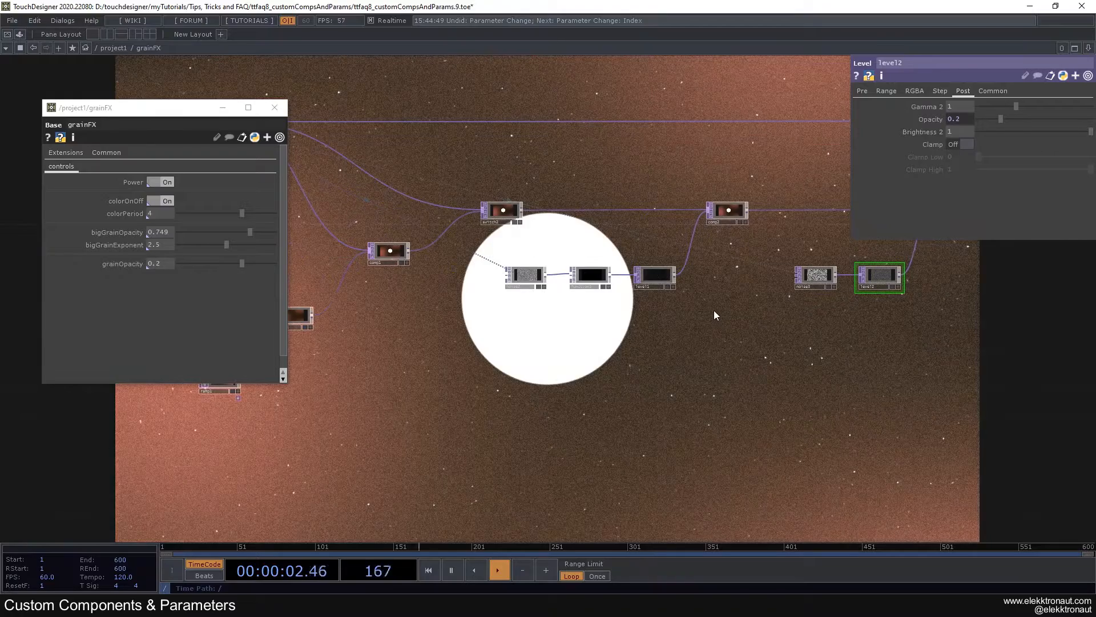
right_click(153, 49)
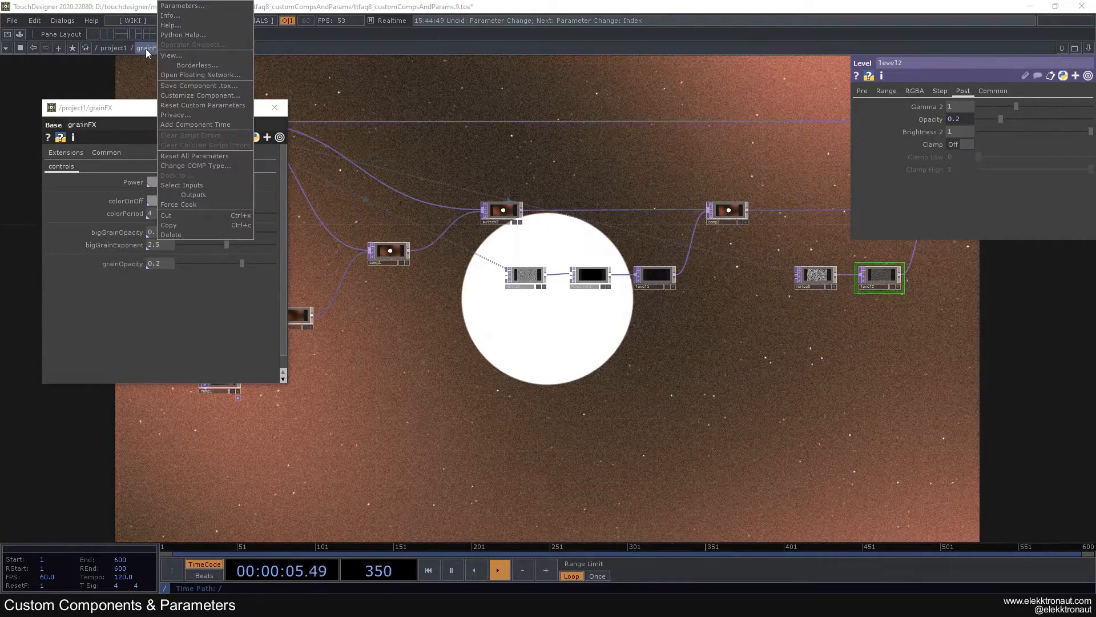
left_click(213, 94)
left_click_drag(500, 86, 272, 86)
- Set the default value of grainFX's Biggrainopacity parameter to 1.0
left_click_drag(514, 315, 774, 300)
scroll(768, 298, "up", 2)
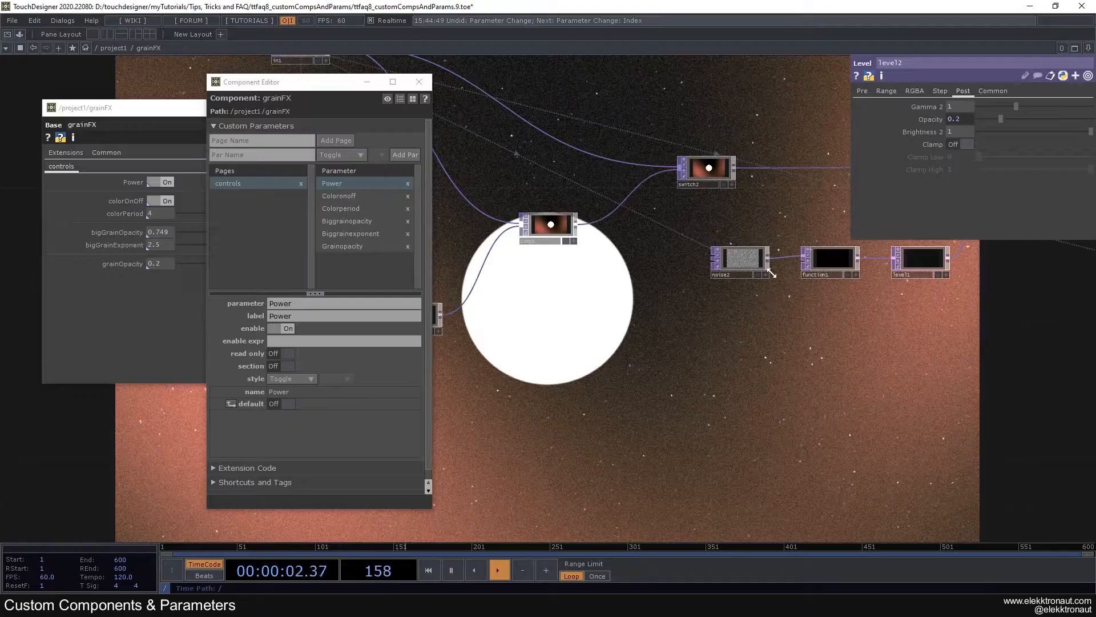
left_click(748, 264)
scroll(730, 292, "down", 2)
left_click(856, 274)
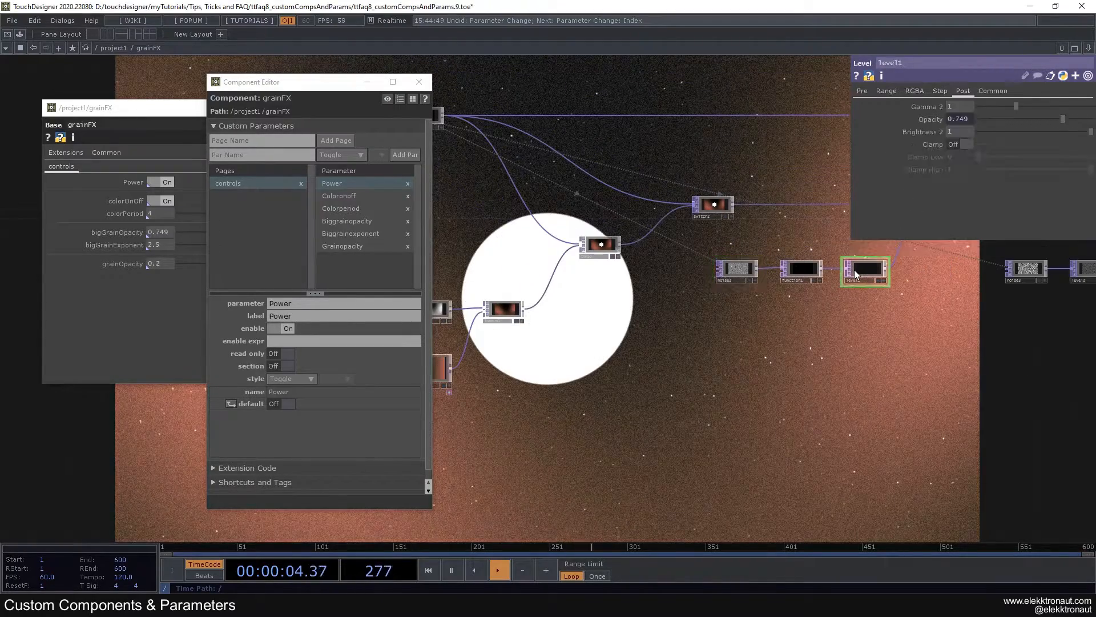
left_click_drag(710, 300, 516, 308)
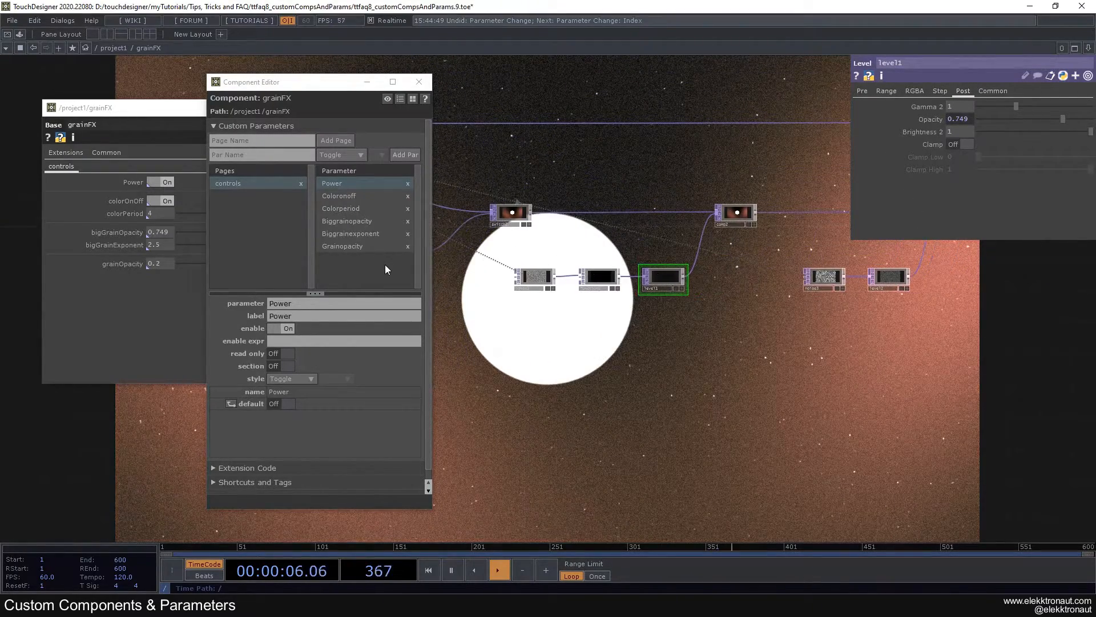
left_click(361, 223)
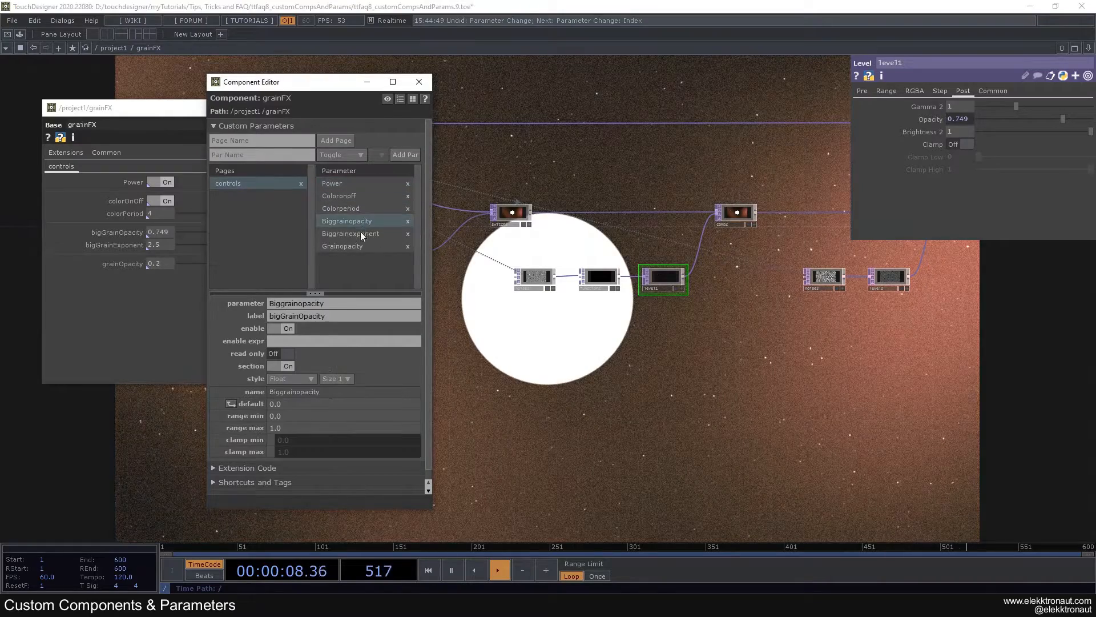
left_click(289, 403)
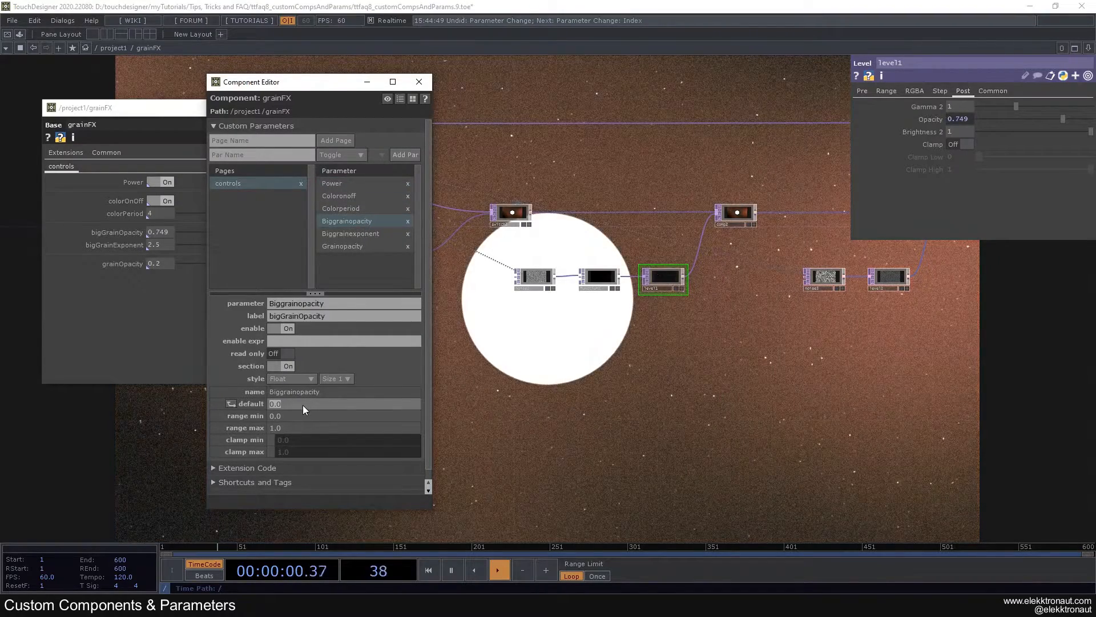
type("1")
left_click(300, 412)
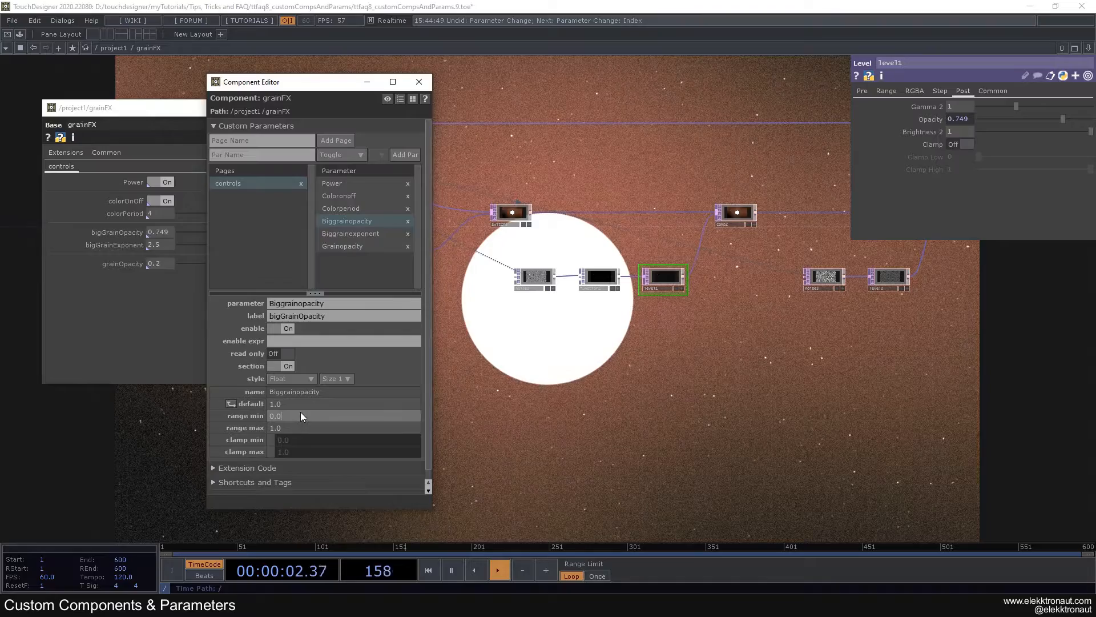
- Animate the big grain by driving noise2's Translate Z with a multiplied absTime.seconds expression
left_click_drag(293, 98, 184, 96)
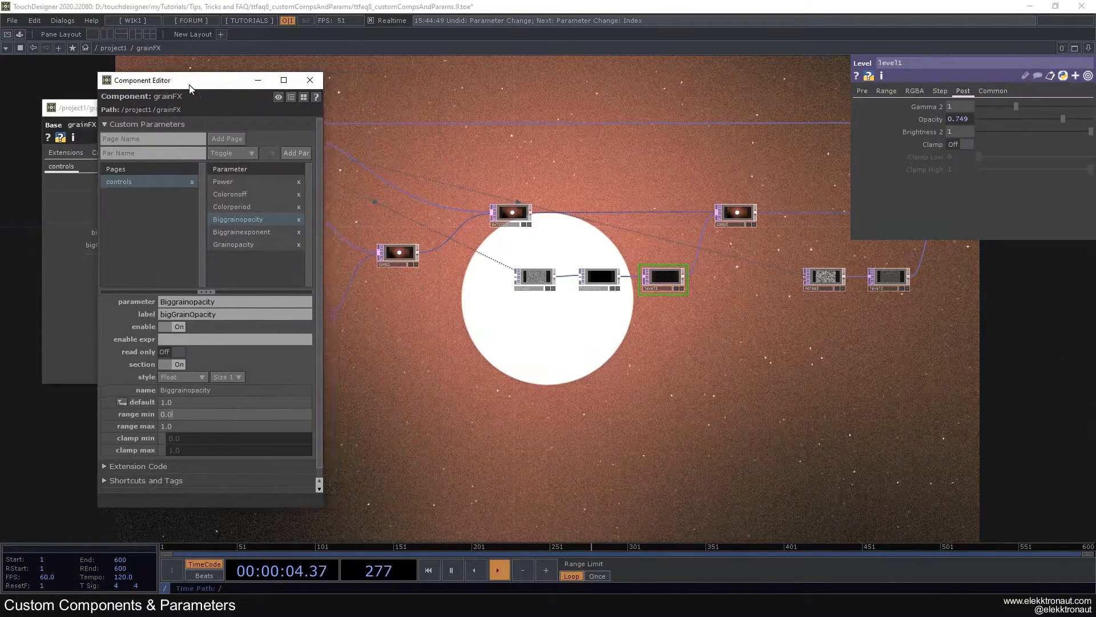
scroll(560, 298, "up", 5)
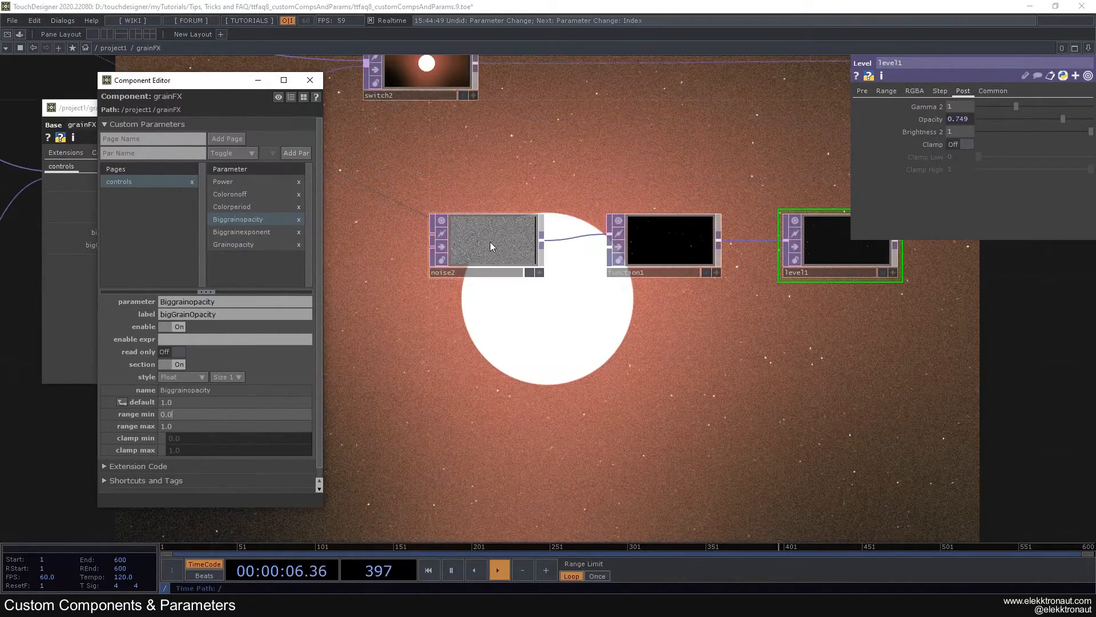
left_click(490, 241)
left_click_drag(451, 355, 556, 307)
left_click_drag(525, 344, 547, 271)
scroll(733, 247, "down", 3)
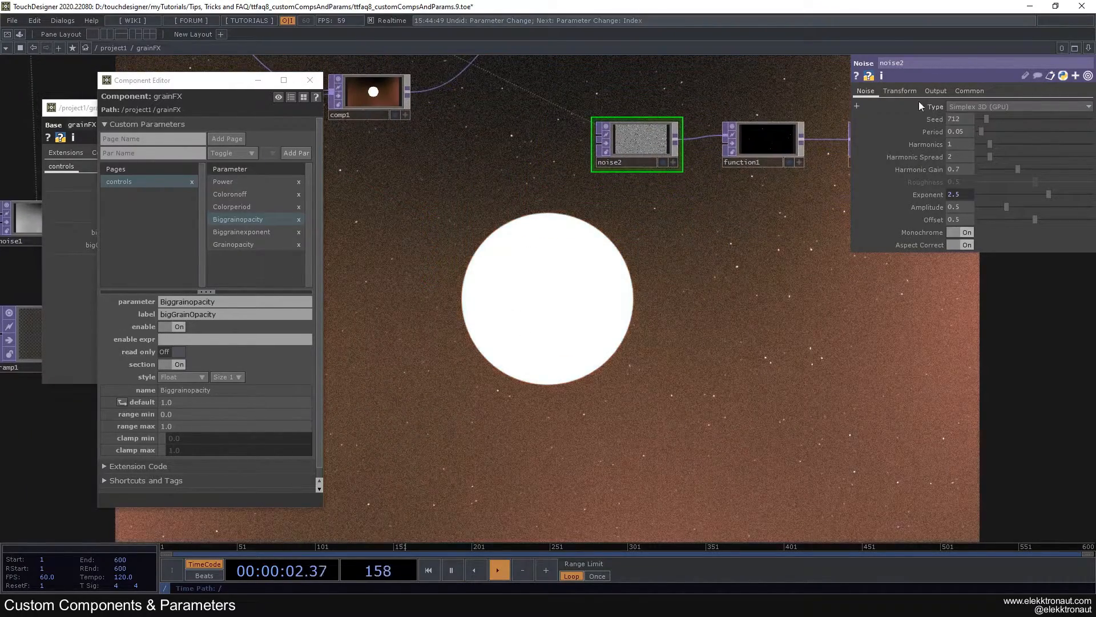
left_click(906, 90)
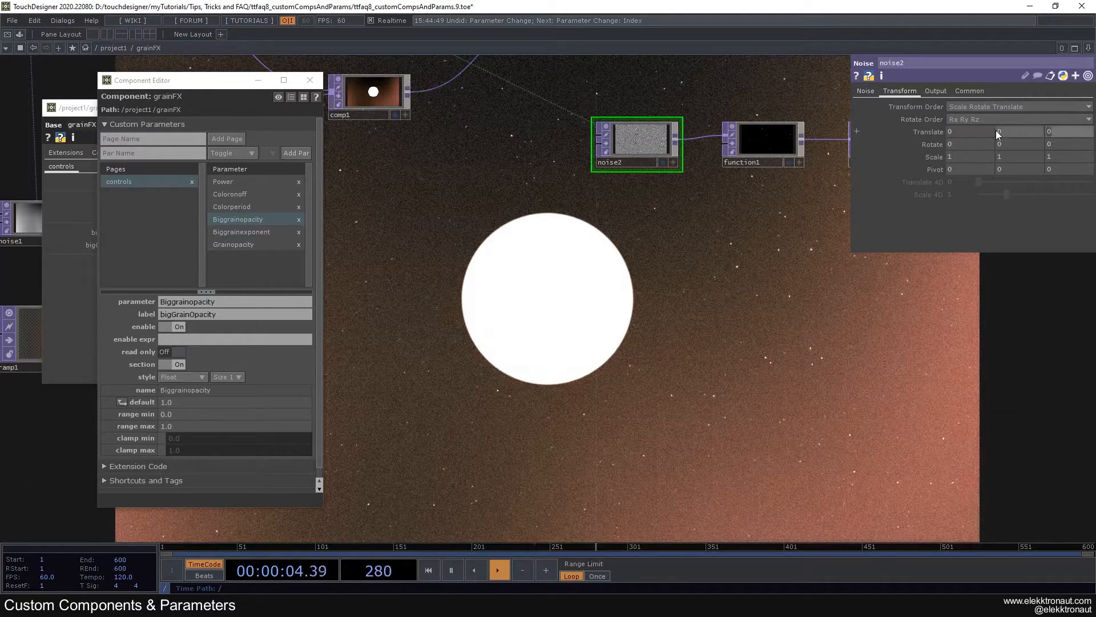
type("absTime")
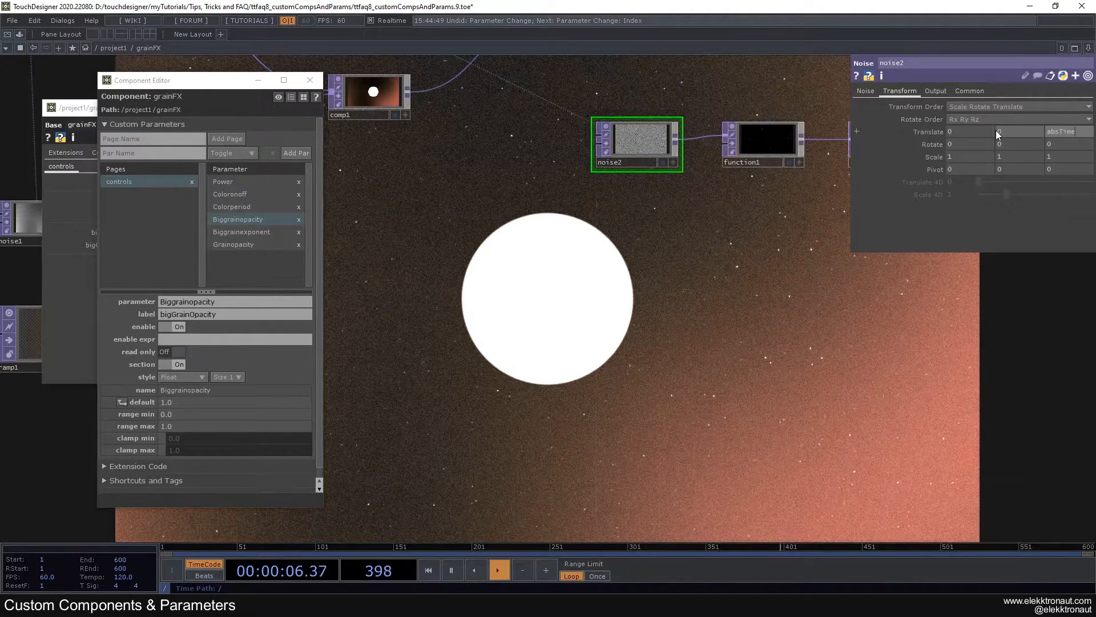
type(".seconds*")
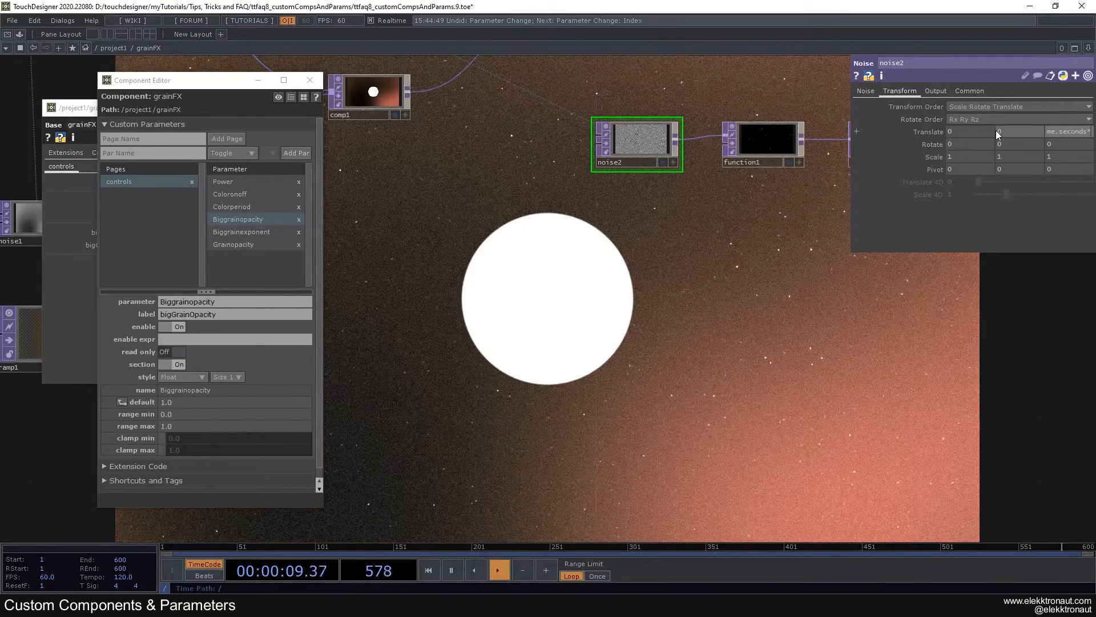
key("Return")
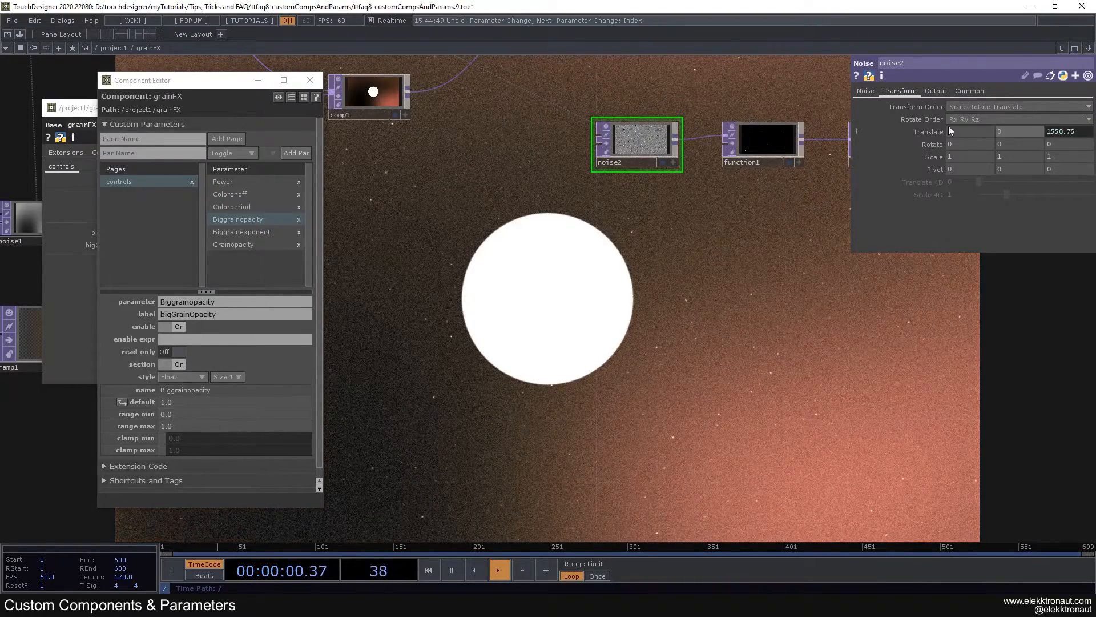
- Try raising noise2's Amplitude to 0.52, undo the change, and return to its transform parameters
left_click_drag(607, 253, 598, 162)
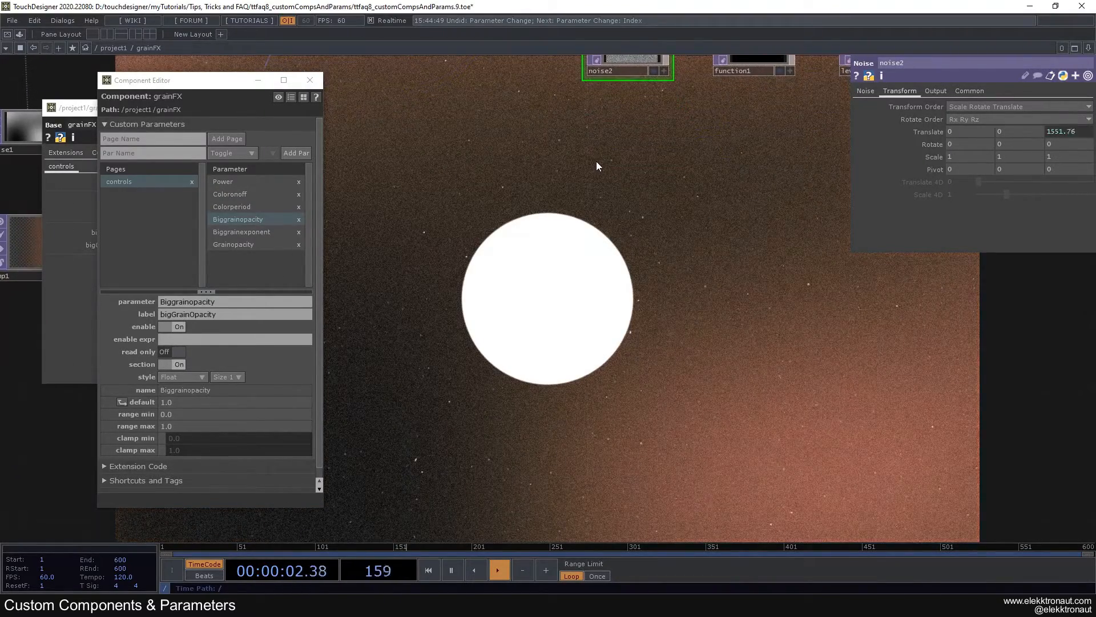
left_click(868, 91)
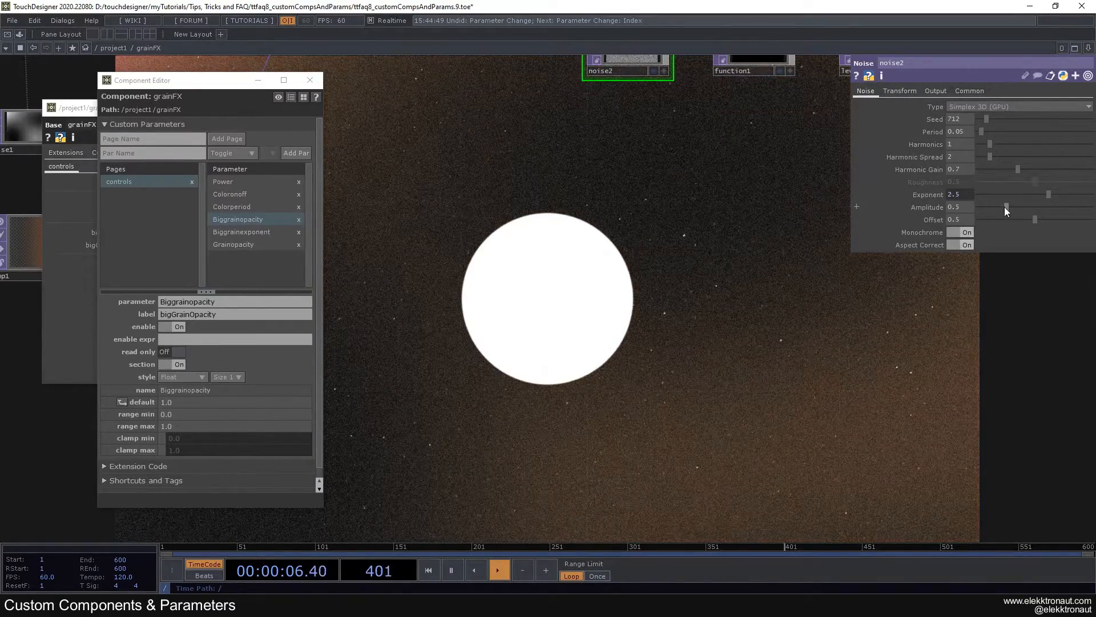
left_click_drag(1006, 210, 1013, 211)
key("ctrl+z")
left_click_drag(634, 197, 622, 197)
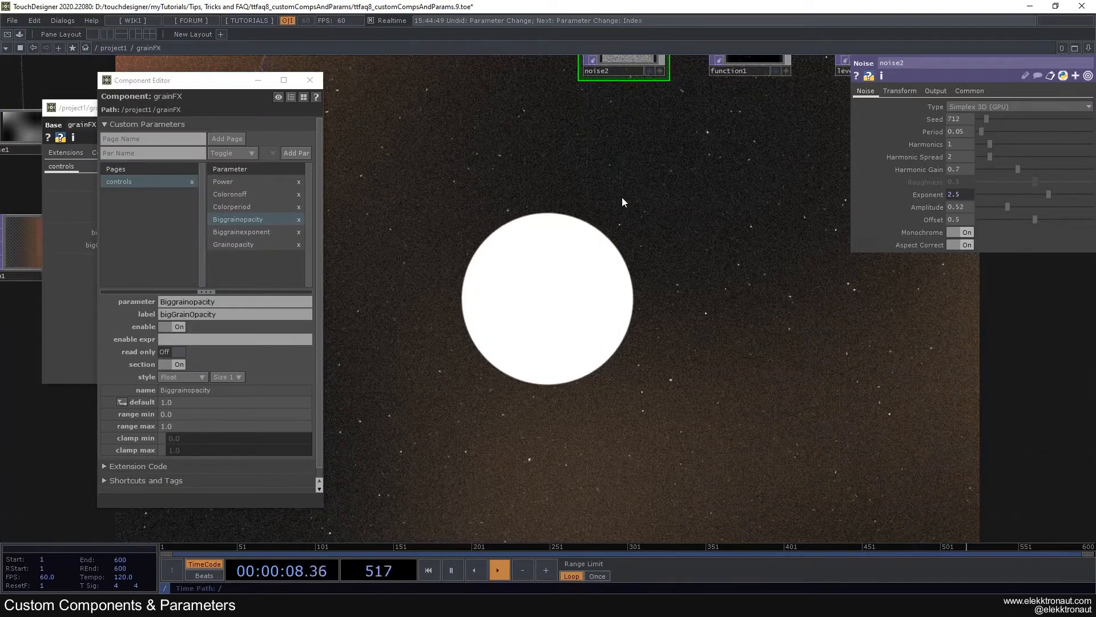
left_click(909, 91)
left_click_drag(748, 176, 628, 318)
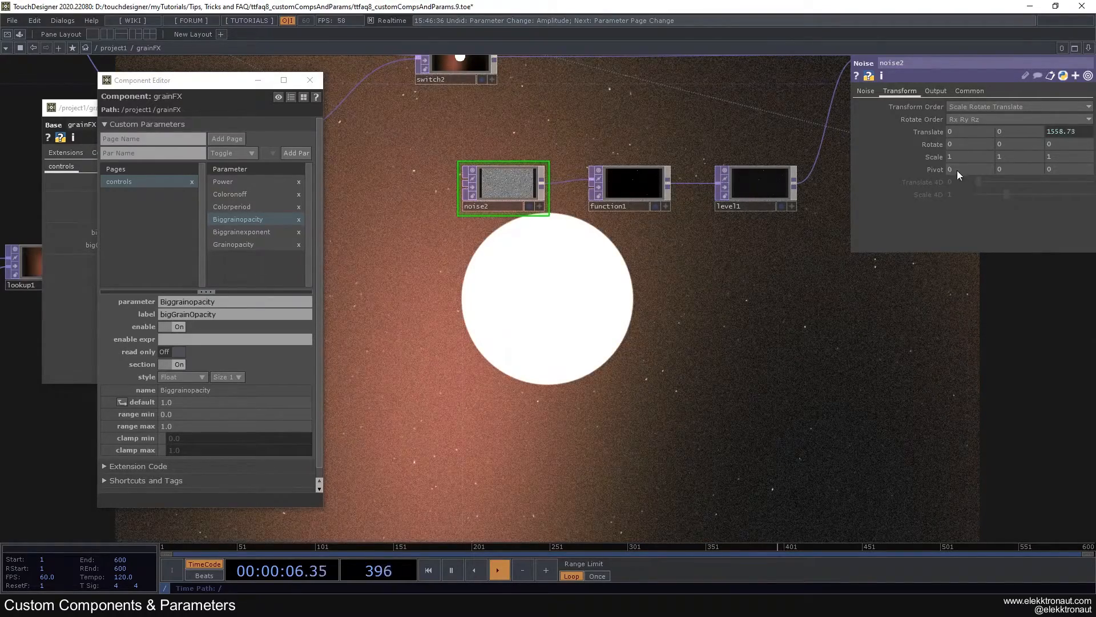
- Try adding an animationSpeed toggle parameter below Biggrainexponent on grainFX's controls page, and delete it
left_click_drag(209, 85, 474, 82)
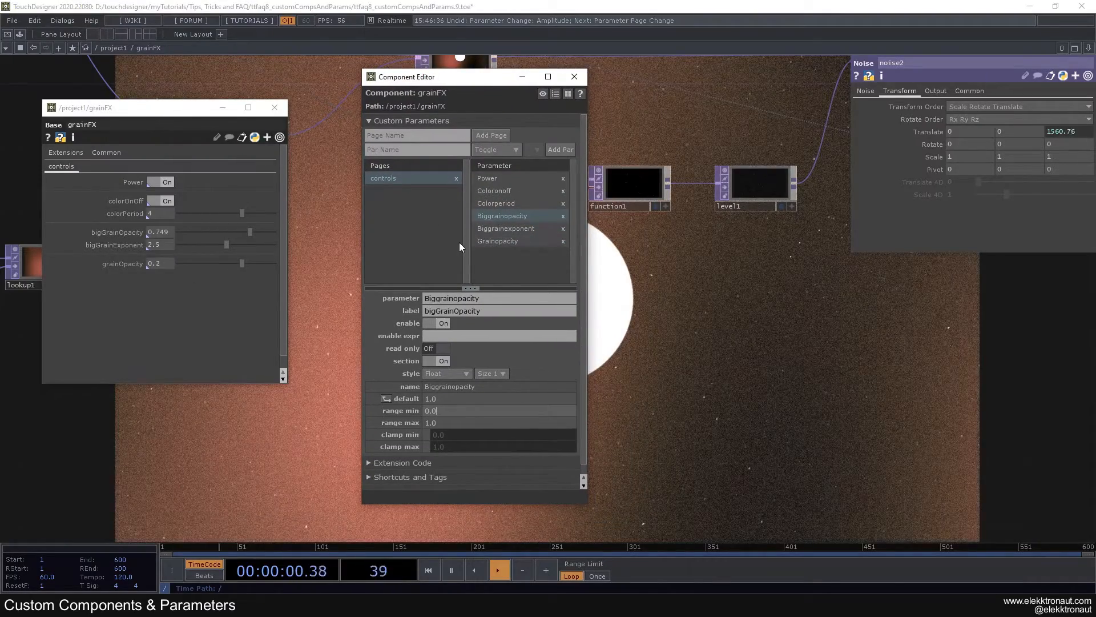
left_click(389, 148)
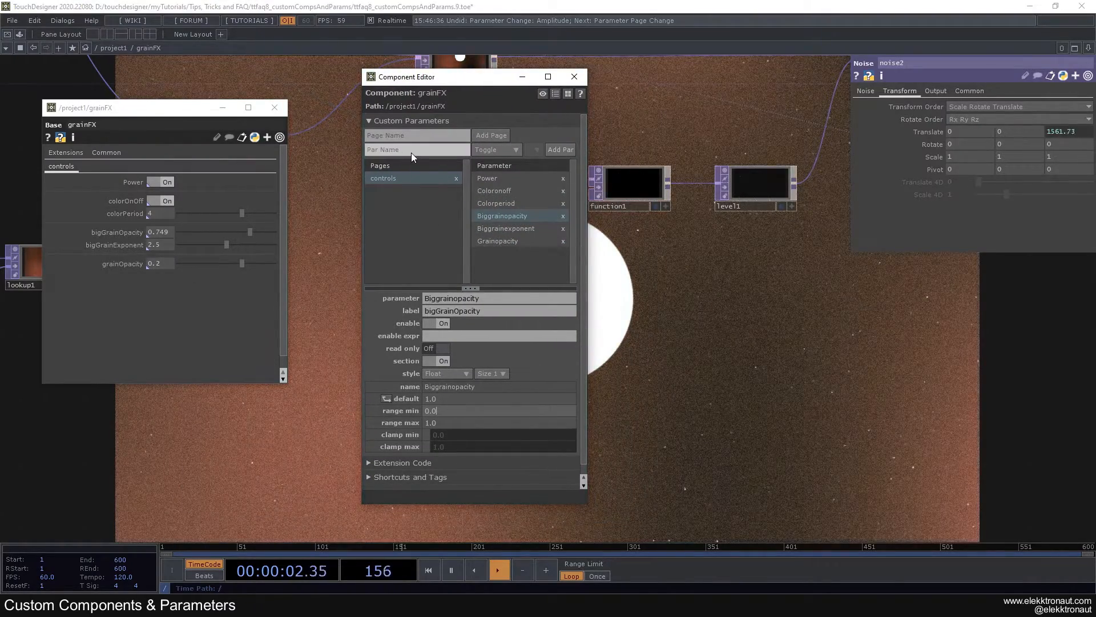
type("animationSpeed")
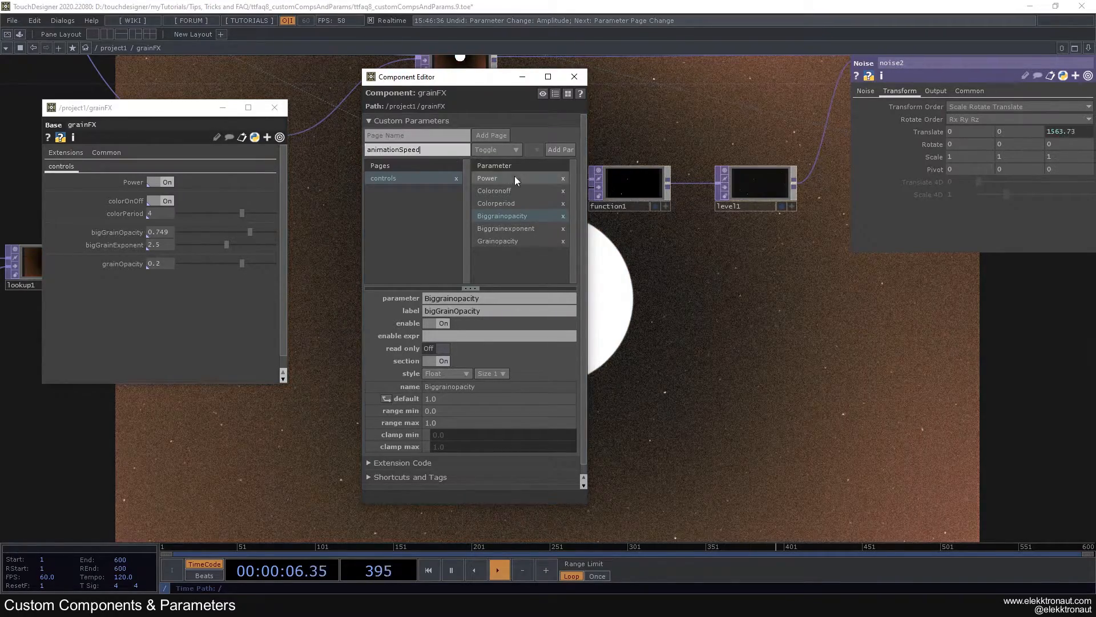
left_click(518, 227)
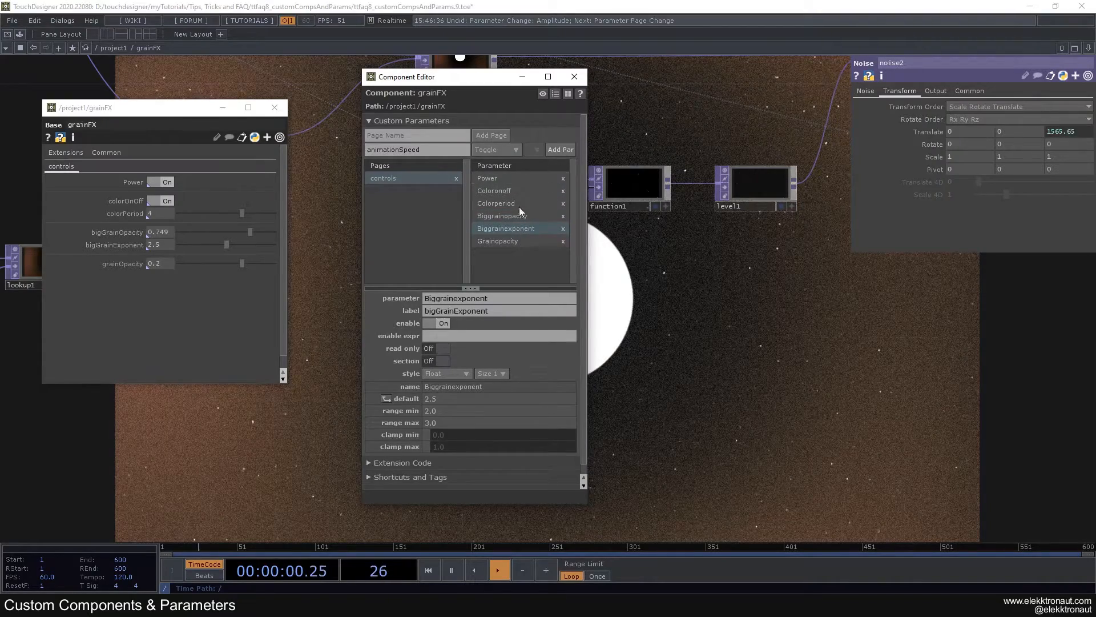
left_click(560, 150)
mouse_move(502, 238)
left_mouse_down()
mouse_move(502, 207)
mouse_move(502, 242)
left_mouse_up()
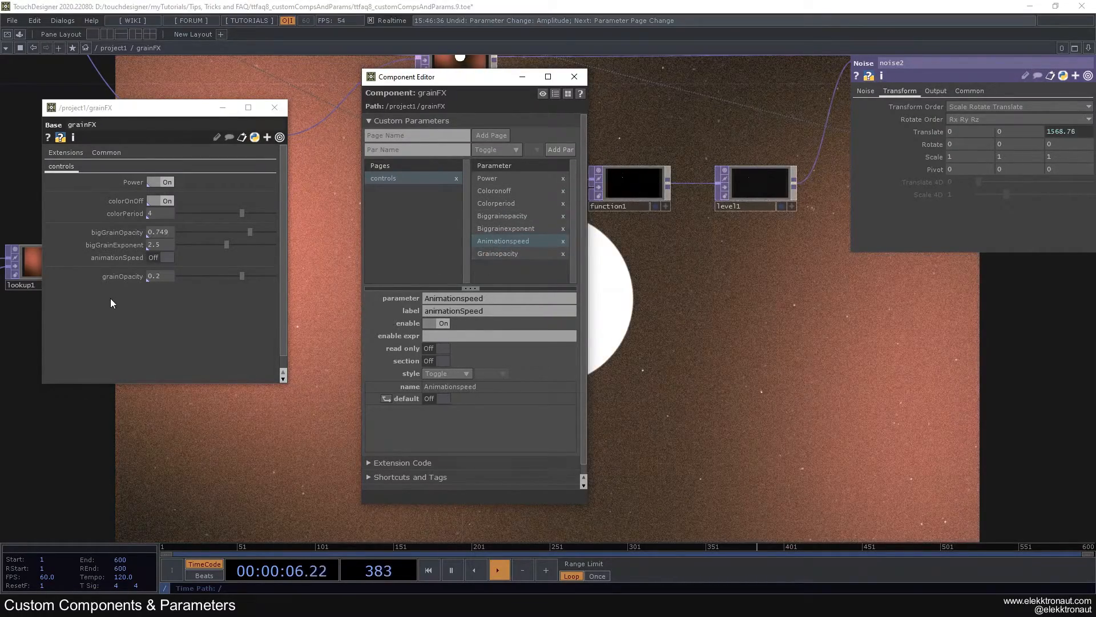
left_click(563, 241)
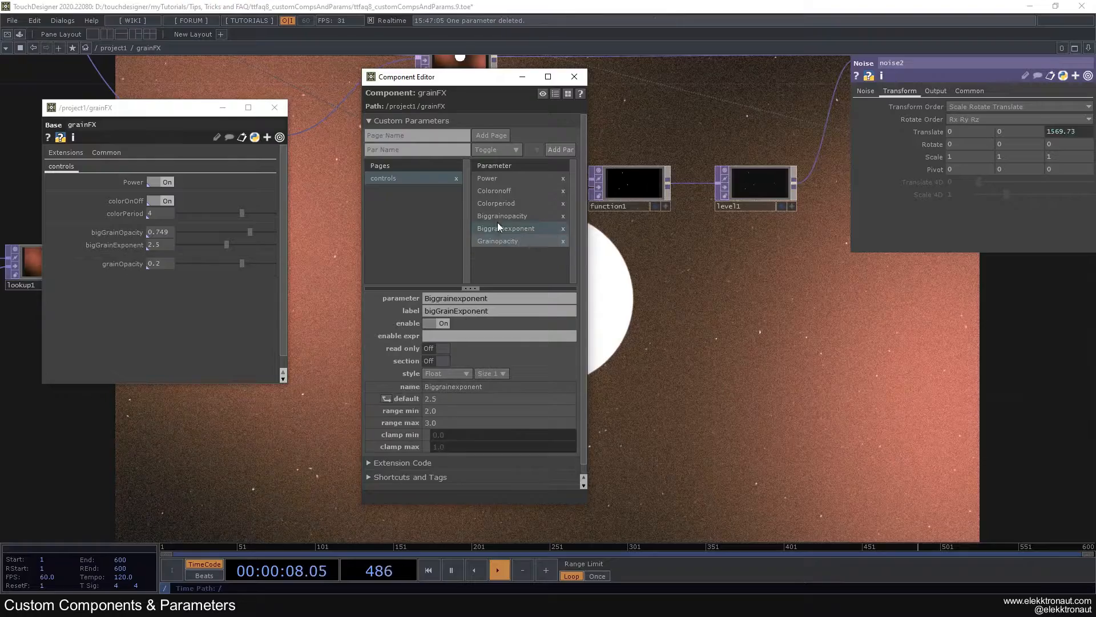
- Add a Float parameter named animationSpeed below Biggrainexponent on the controls page, and close the Component Editor
left_click(406, 151)
type("animationSpeed")
left_click(507, 150)
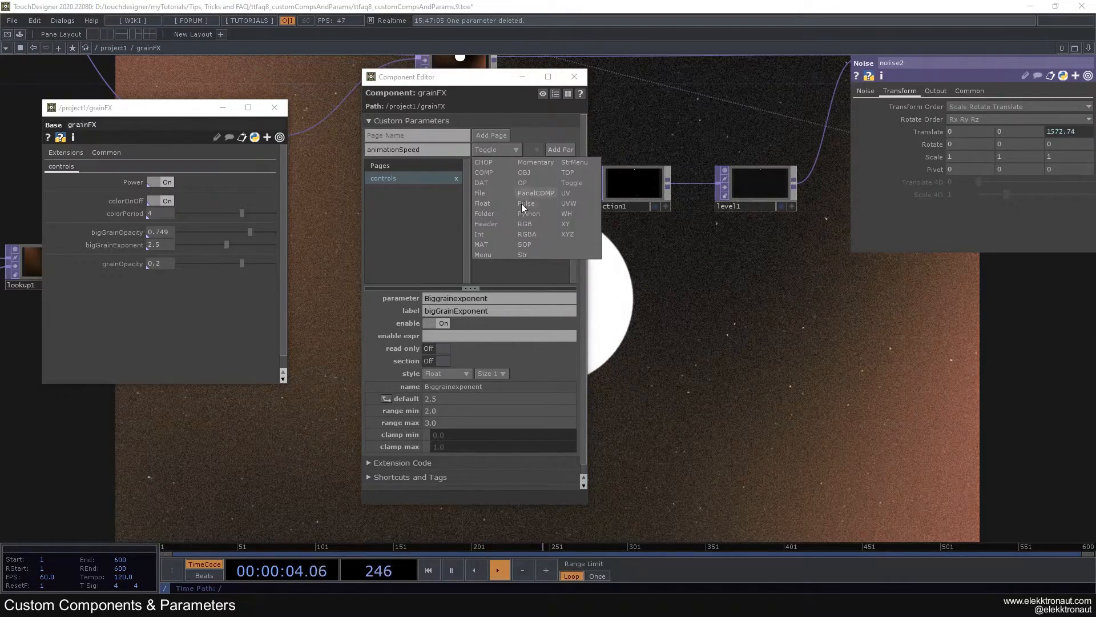
left_click(491, 204)
left_click(557, 149)
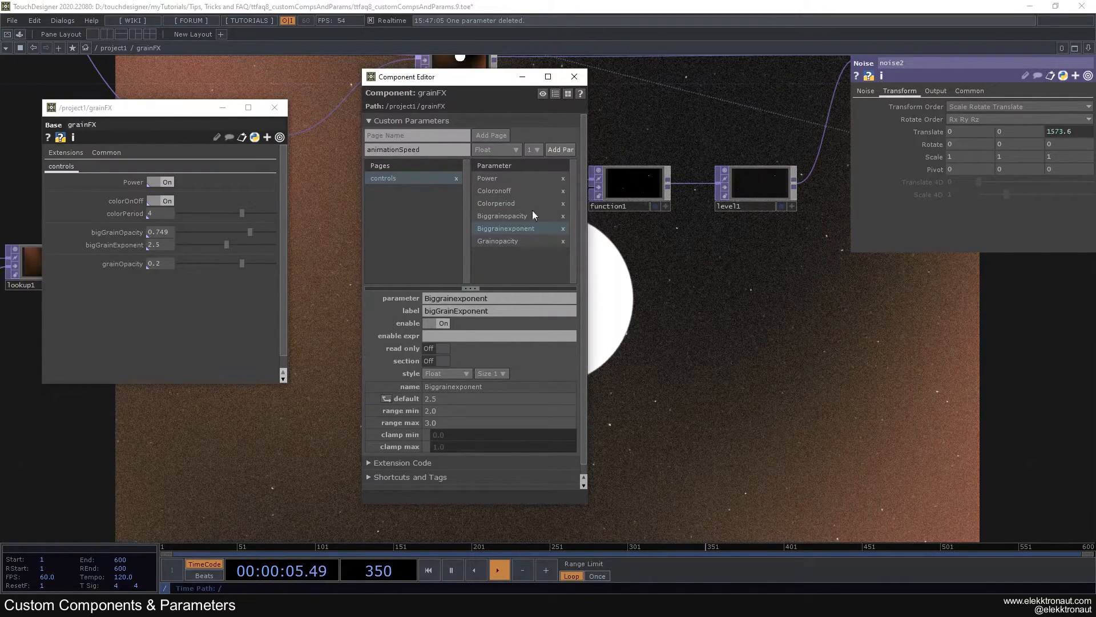
left_click(444, 372)
left_click(445, 371)
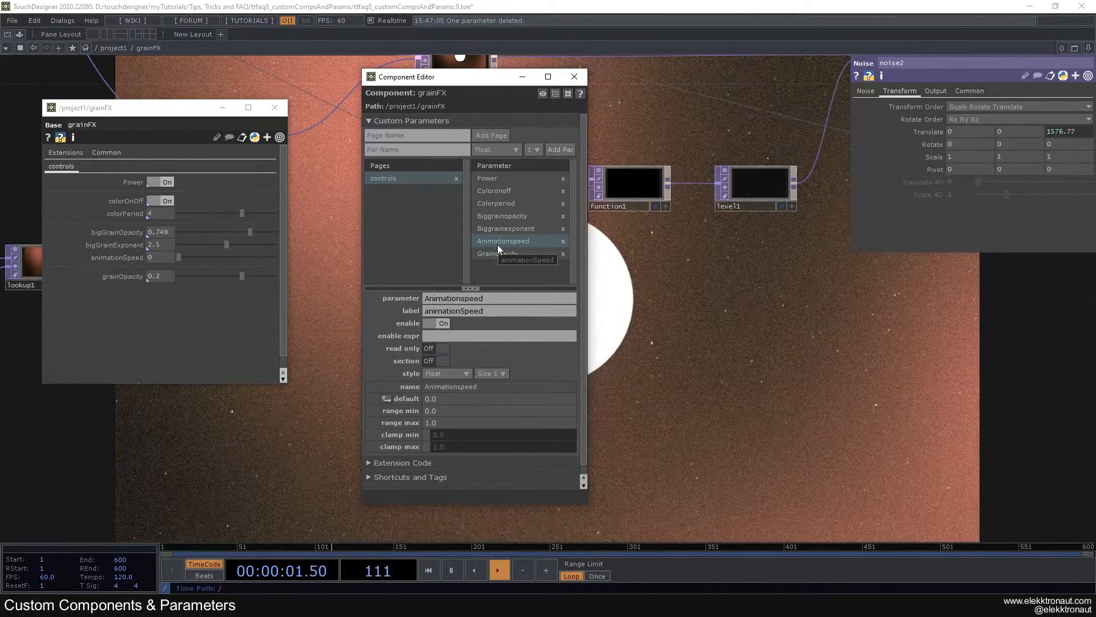
left_click(433, 423)
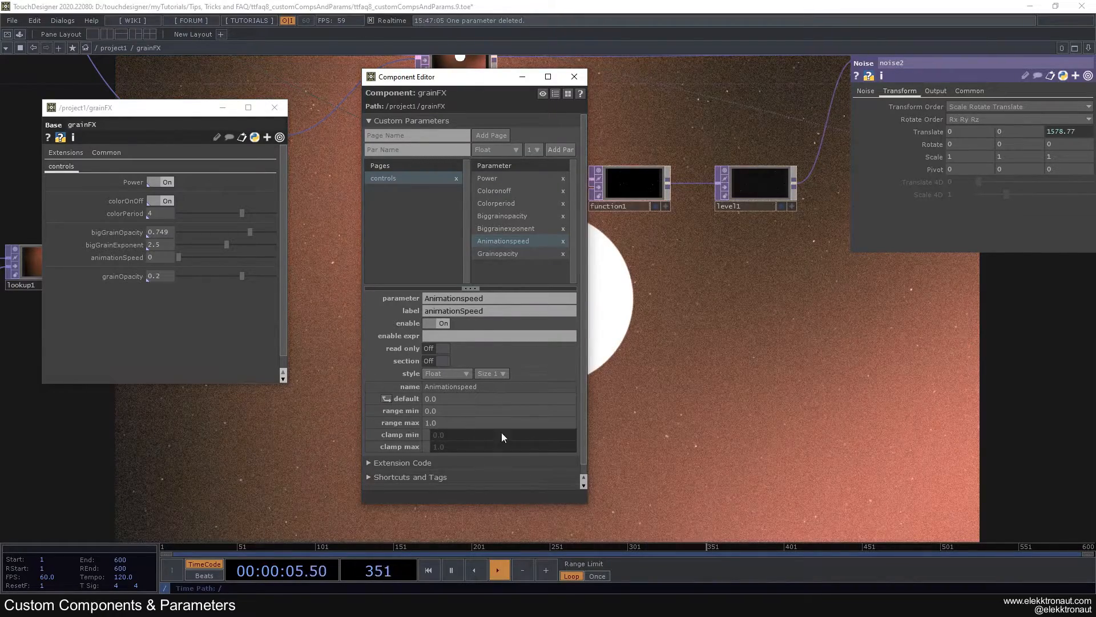
left_click(574, 76)
- Set noise2's Translate Z expression to absTime.seconds*parent().par.Animationspeed, and set grainFX's animationSpeed to about 0.695
left_click_drag(423, 280, 439, 255)
left_click(939, 132)
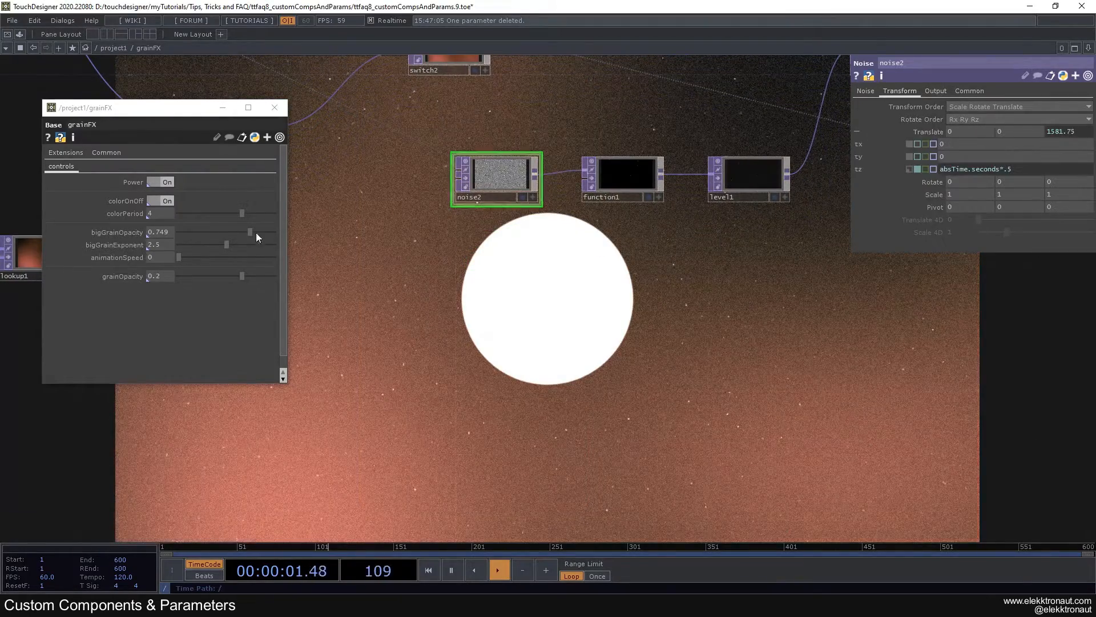
right_click(136, 254)
left_click(90, 252)
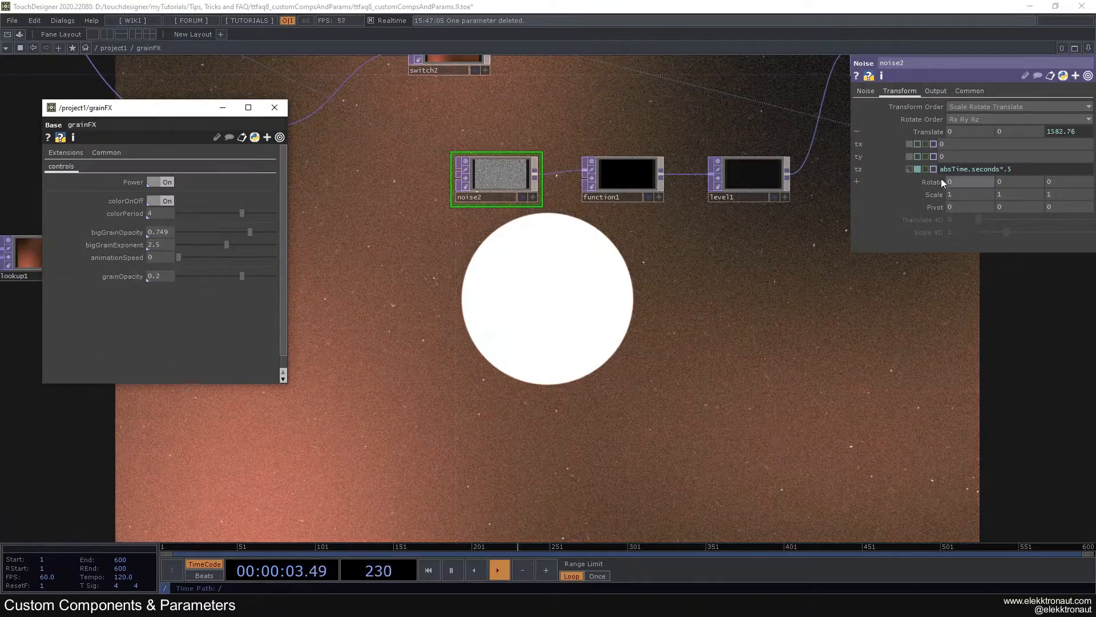
right_click(950, 169)
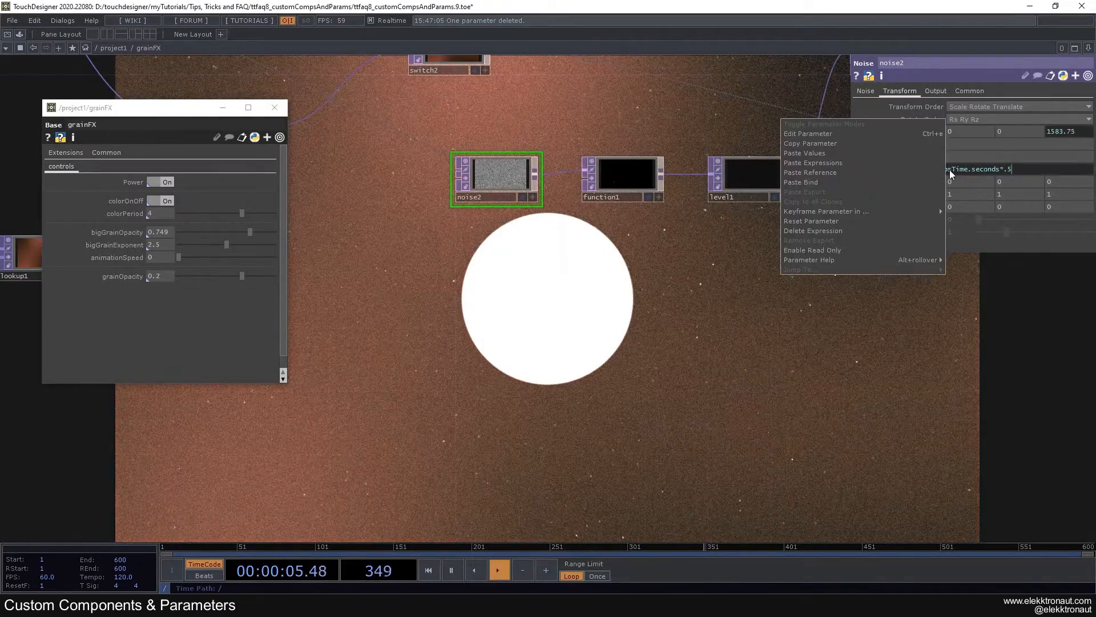
left_click(788, 179)
type("absTime.seconds*")
left_click_drag(181, 260, 246, 261)
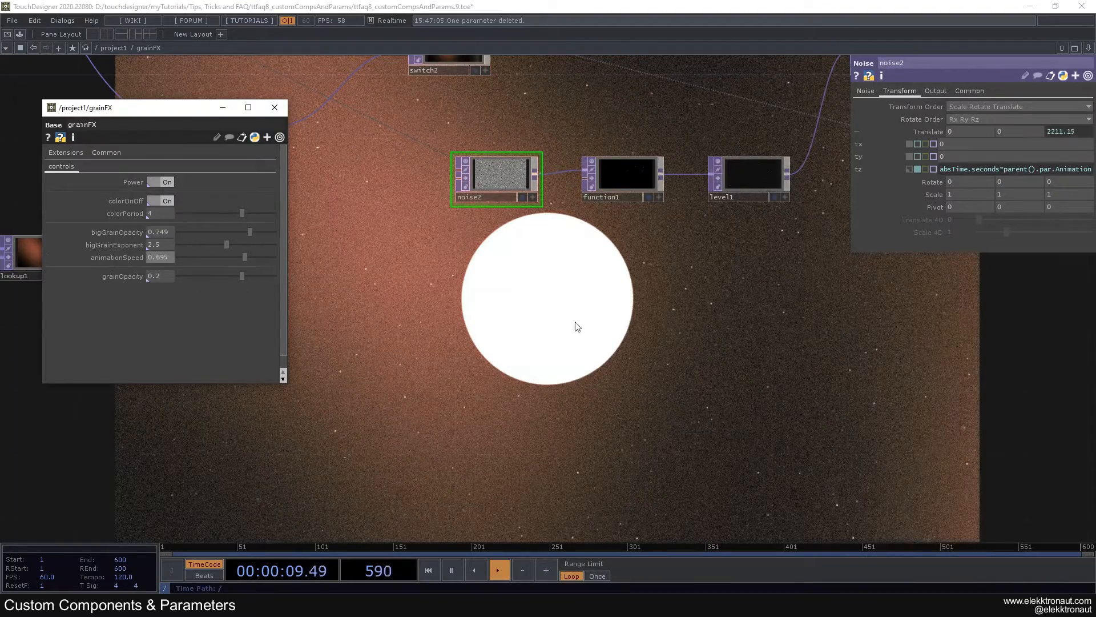
- Place a Constant CHOP in the free network space below noise2
left_click_drag(524, 324, 402, 353)
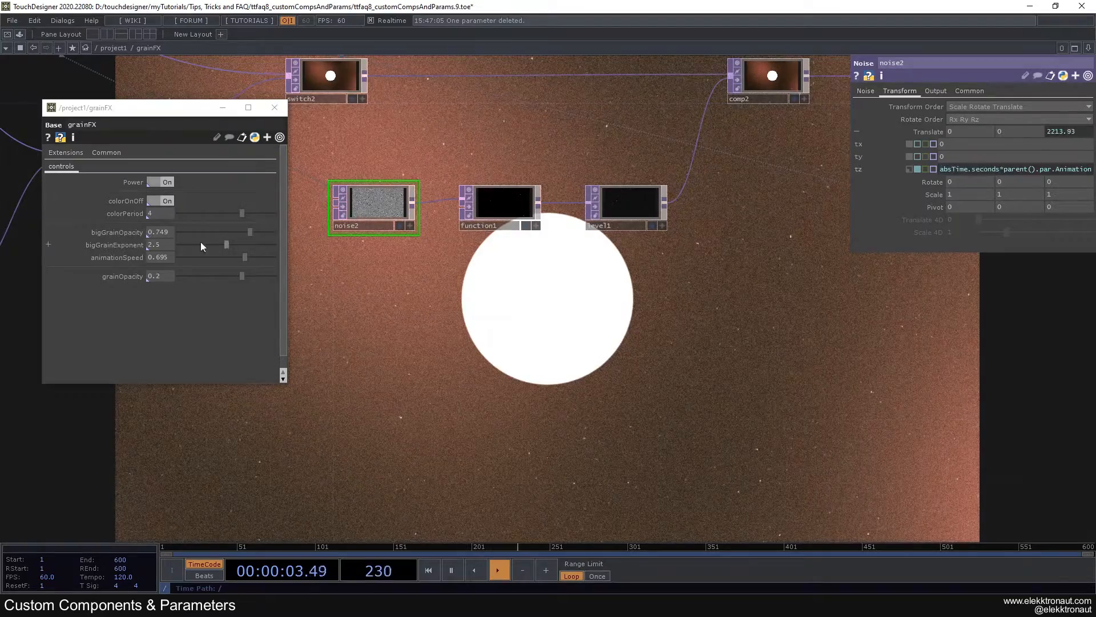
left_click_drag(385, 276, 388, 278)
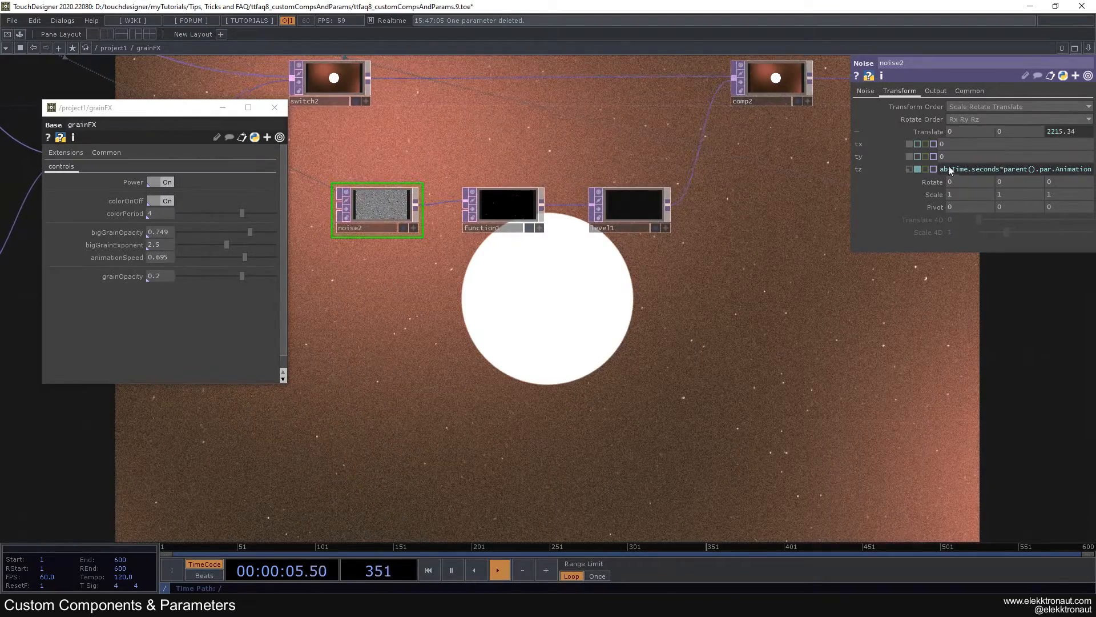
left_click_drag(432, 322, 494, 269)
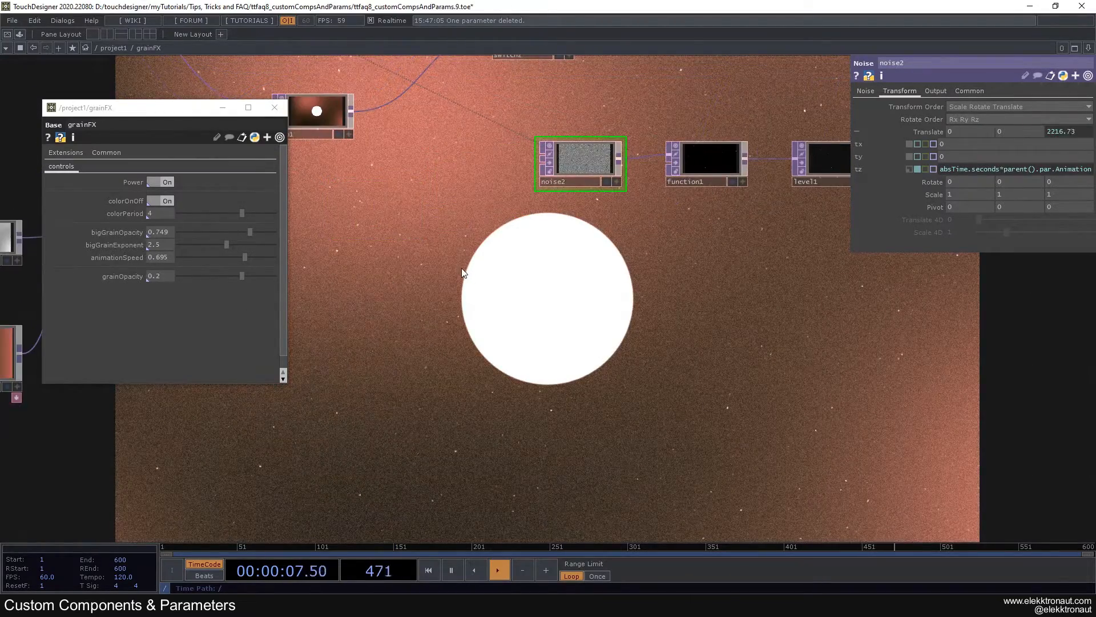
key("Tab")
left_click(330, 132)
type("con")
left_click(343, 189)
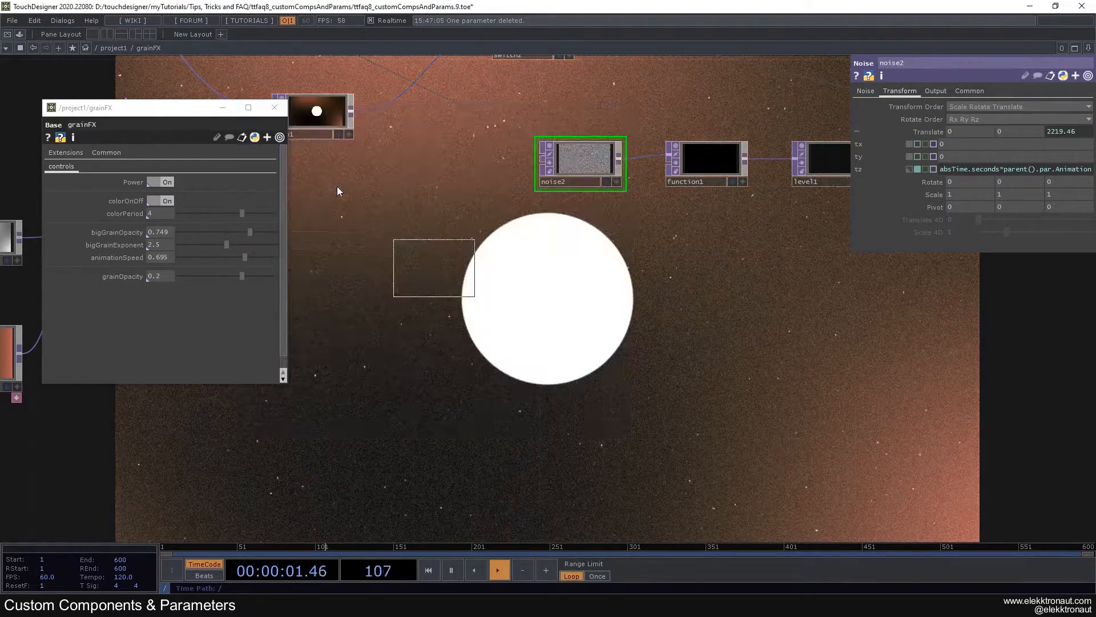
left_click(440, 330)
left_click_drag(439, 327, 429, 310)
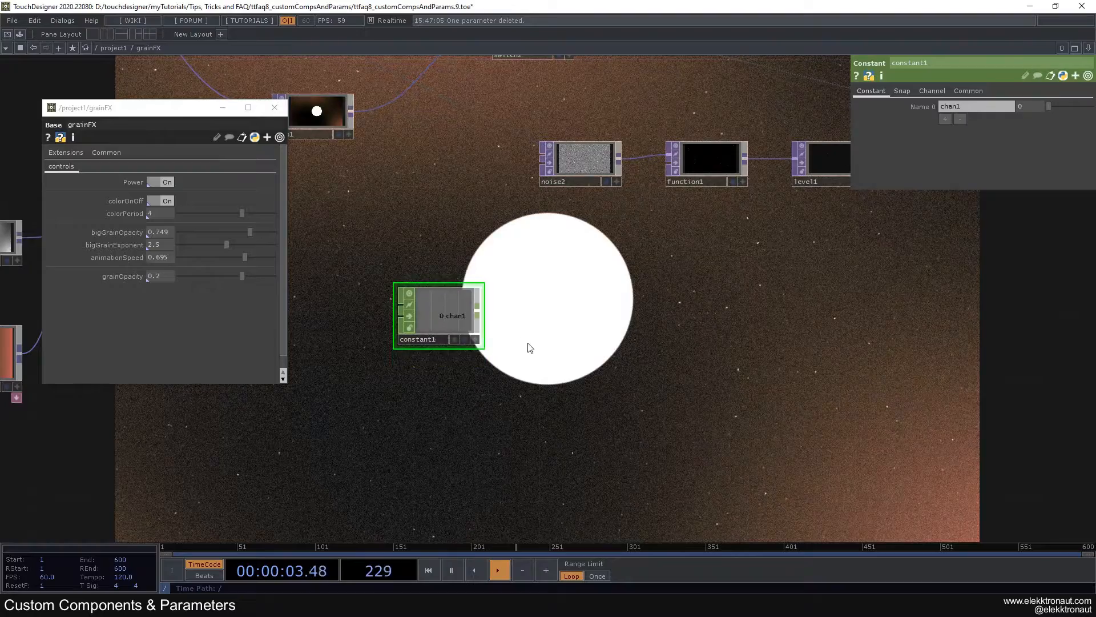
- Place a Parameter CHOP below constant1 and examine the grainFX parameter channels it outputs
key("Tab")
type("p")
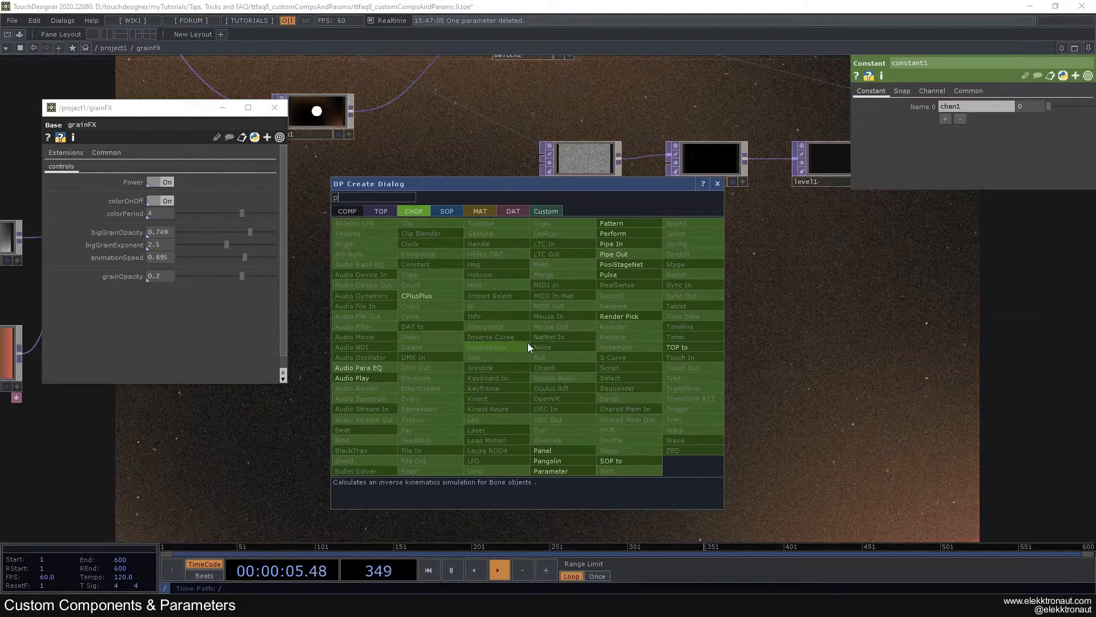
left_click(550, 471)
left_click(458, 414)
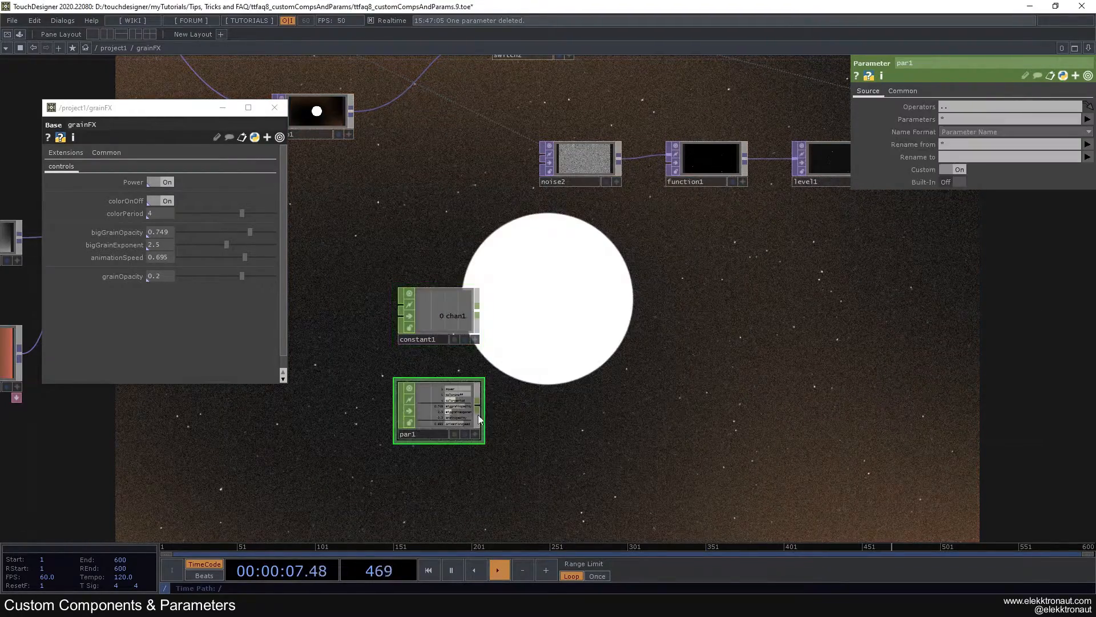
scroll(457, 372, "up", 5)
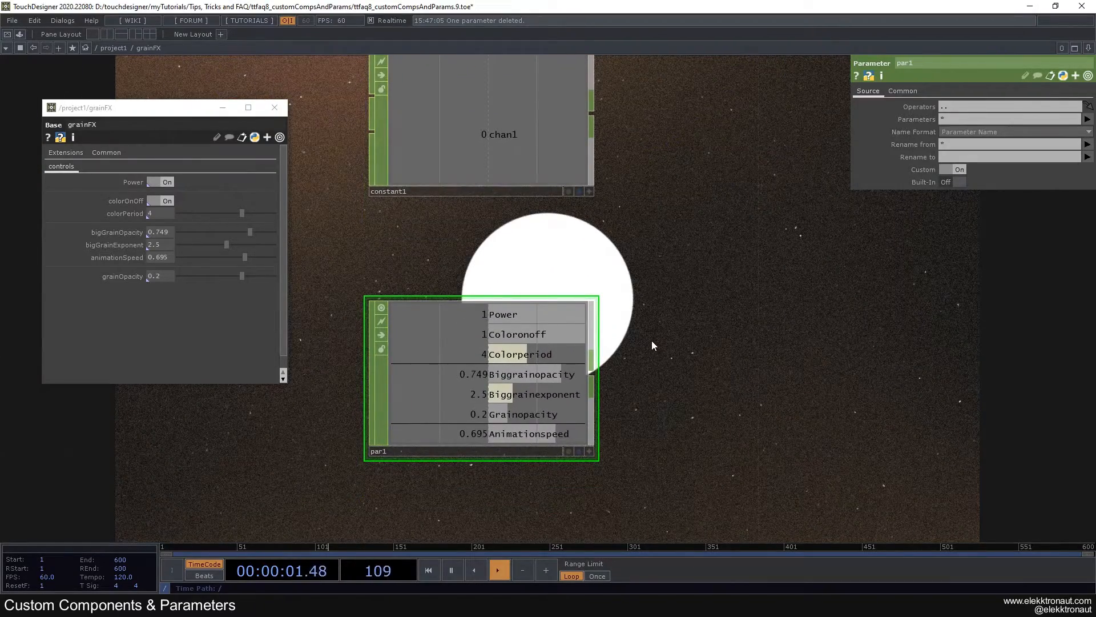
scroll(652, 340, "down", 5)
left_click_drag(648, 343, 512, 291)
scroll(512, 290, "up", 3)
left_click_drag(594, 227, 616, 326)
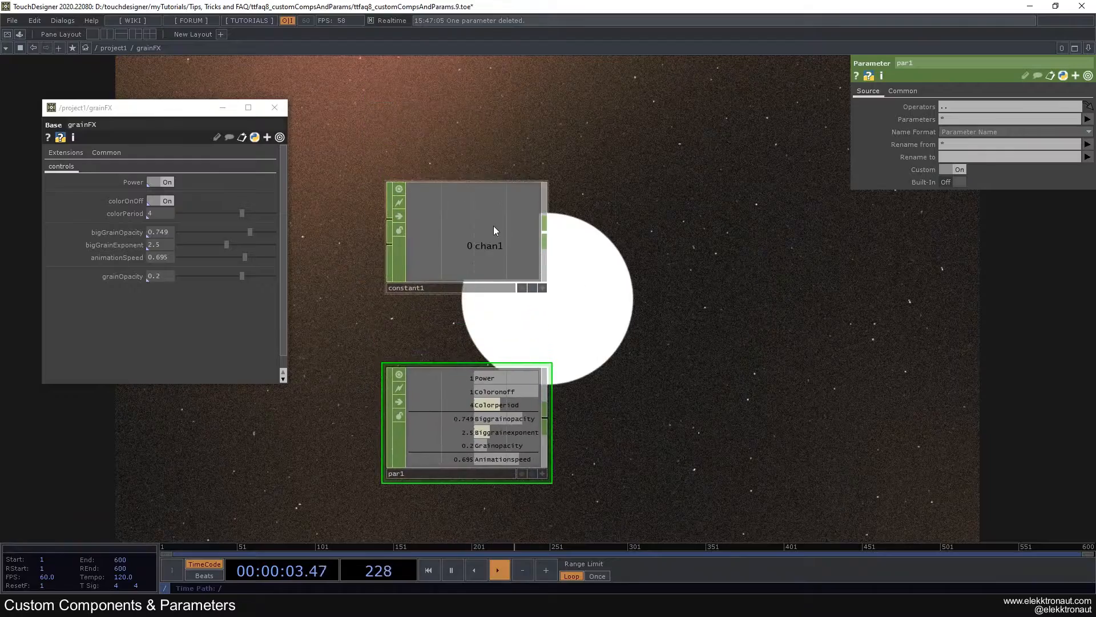
- Delete constant1 and move the Parameter CHOP par1 up into its place
left_click(494, 225)
key("Delete")
left_click_drag(464, 373, 433, 157)
left_click_drag(599, 144, 591, 275)
scroll(622, 317, "down", 4)
scroll(525, 351, "up", 3)
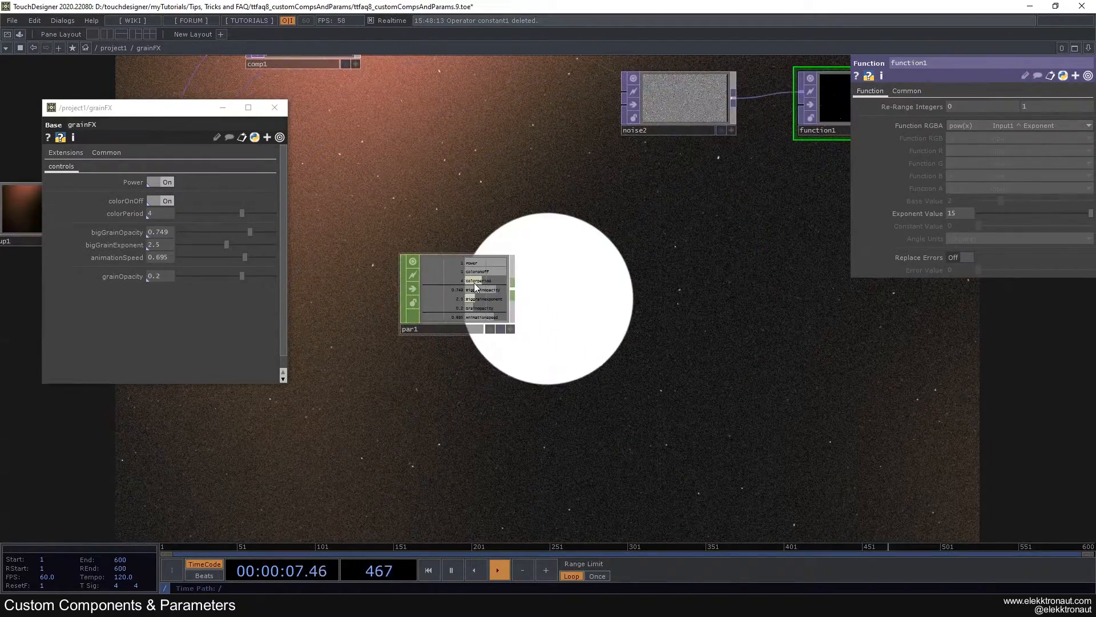
left_click(477, 282)
scroll(476, 282, "up", 3)
scroll(480, 285, "down", 3)
scroll(485, 289, "down", 2)
left_click_drag(490, 186, 455, 222)
left_click_drag(479, 328, 416, 315)
scroll(416, 315, "up", 3)
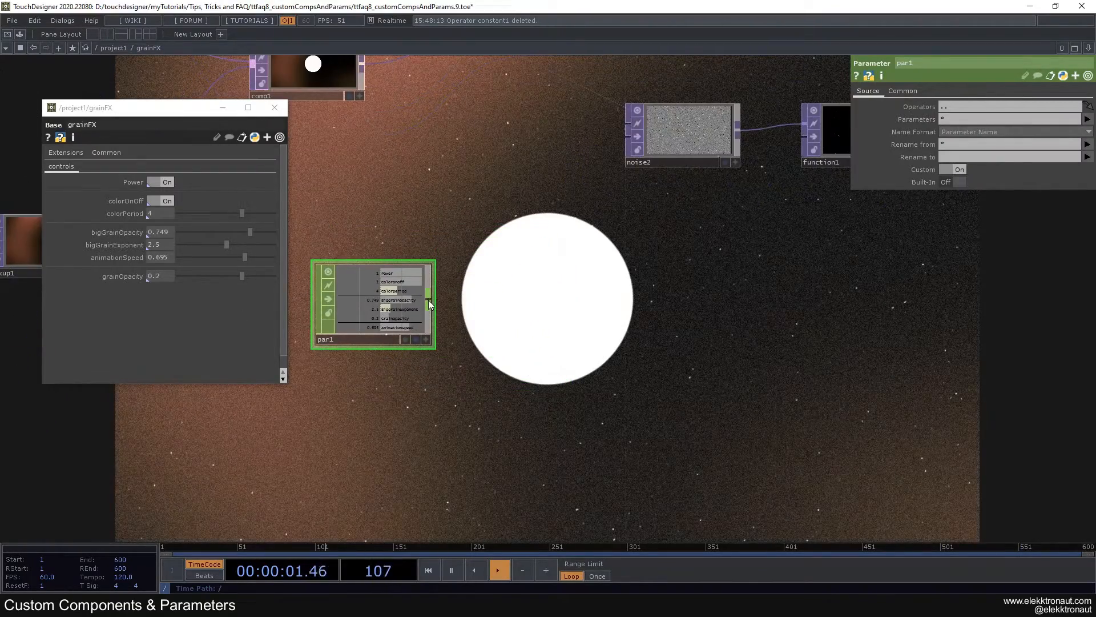
- Limit par1 to the animationSpeed parameter and connect a Null CHOP to its output
left_click(428, 300)
type("sele")
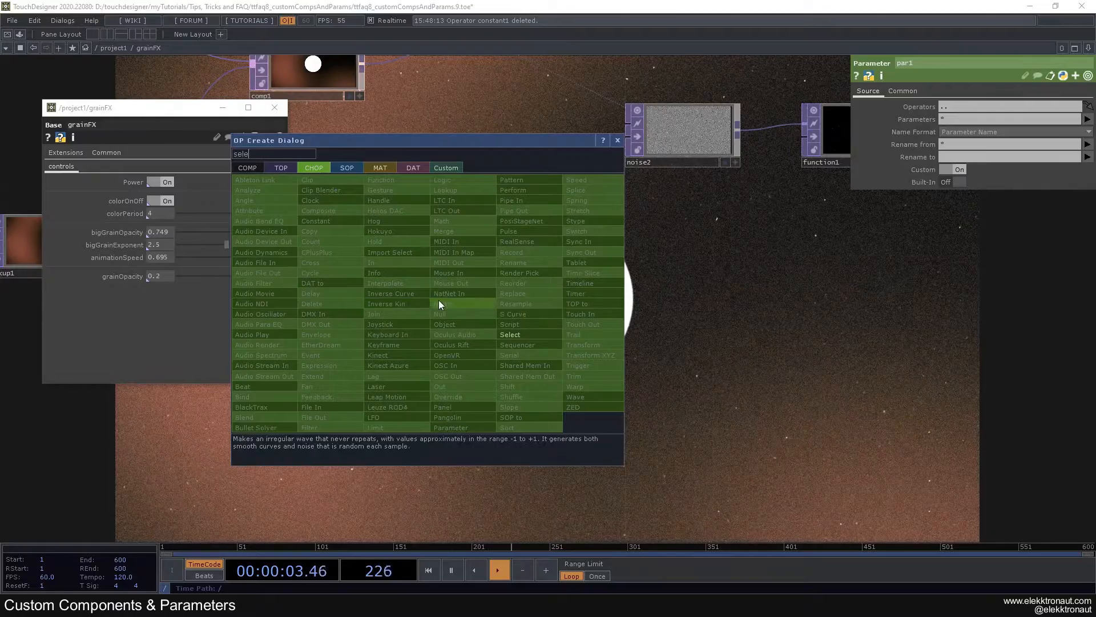
key("Escape")
scroll(377, 307, "up", 2)
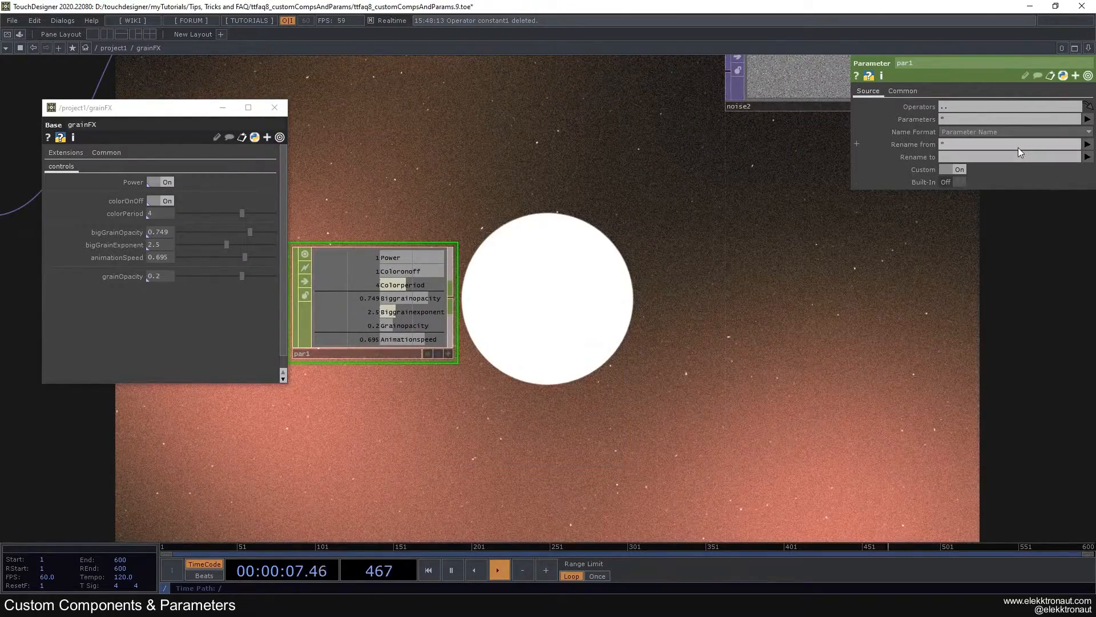
left_click(1087, 119)
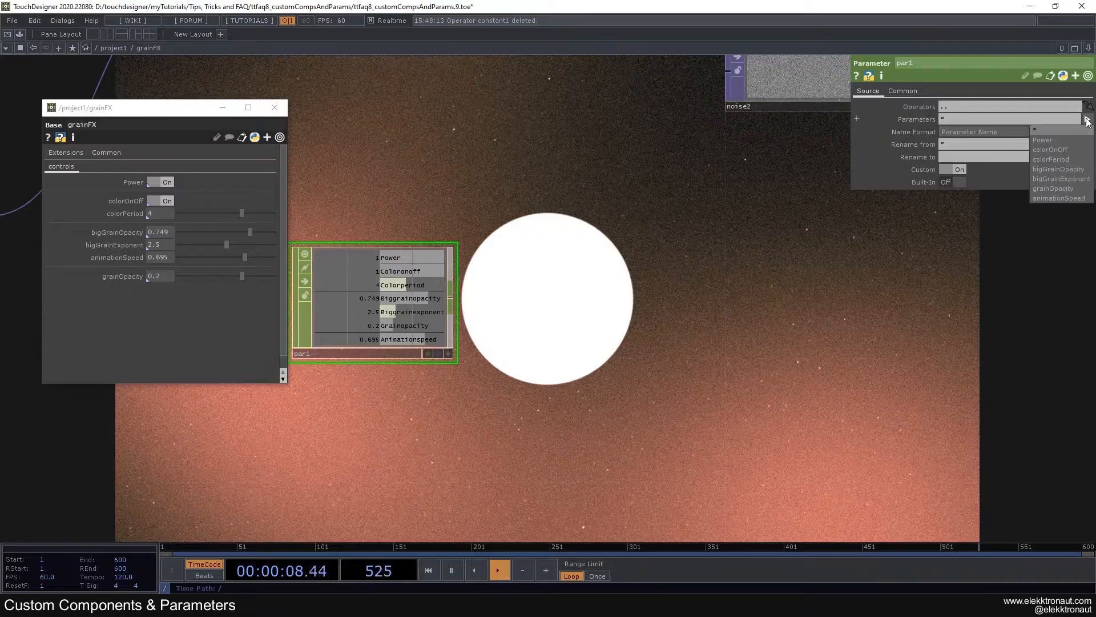
left_click(1072, 198)
right_click(450, 301)
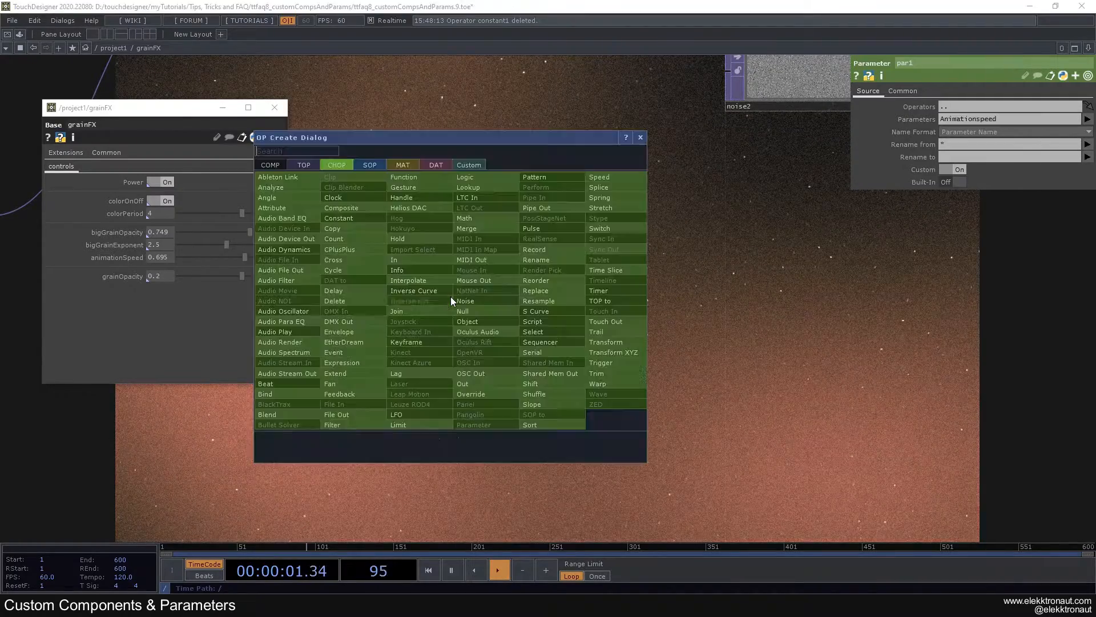
left_click(465, 313)
left_click(578, 312)
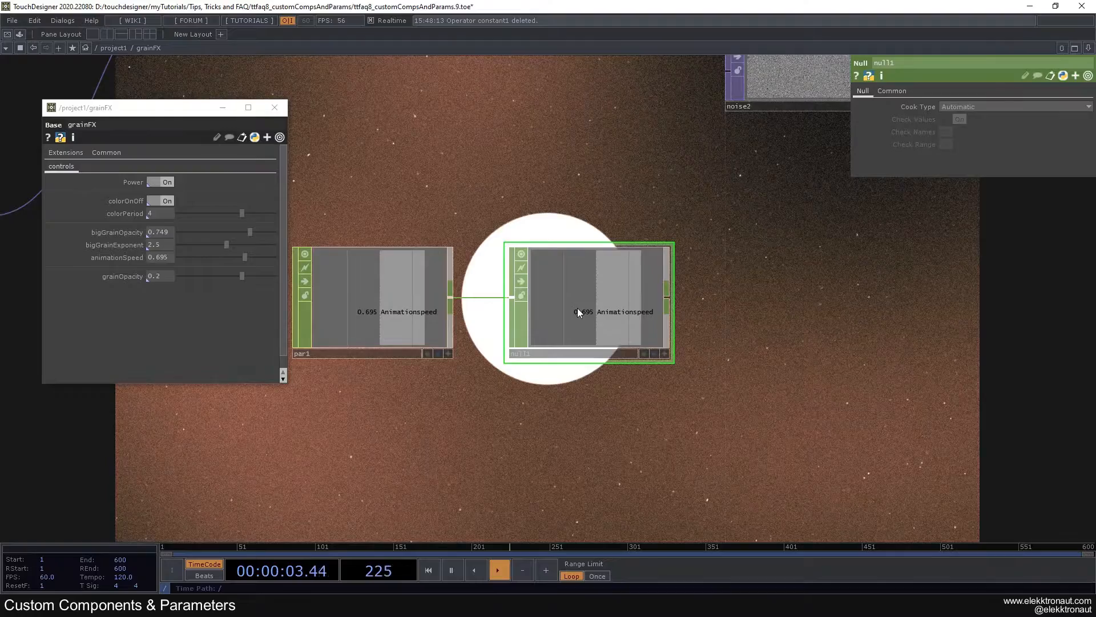
- Examine noise2's Translate Z expression against the par1 and null1 channel output
scroll(577, 308, "down", 3)
left_click(695, 200)
scroll(628, 304, "up", 2)
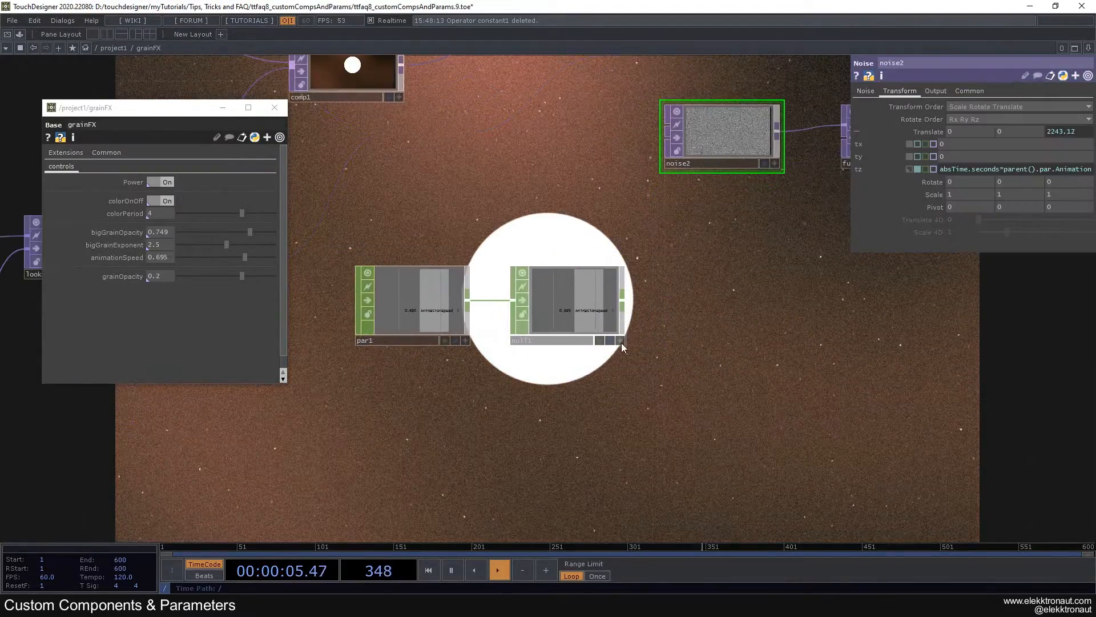
left_click_drag(627, 329, 605, 341)
left_click(1003, 168)
key("Return")
scroll(574, 287, "down", 2)
scroll(571, 288, "up", 2)
left_click_drag(496, 265, 500, 234)
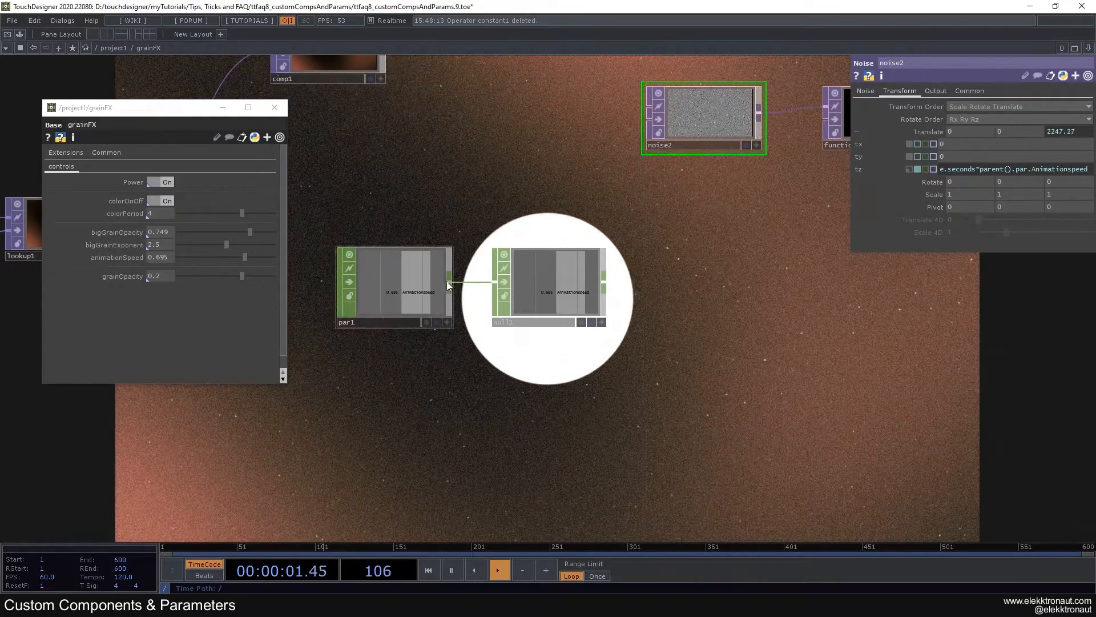
- Delete the Parameter CHOP par1 together with its Null CHOP null1
left_click(543, 308)
right_click_drag(564, 377, 384, 302)
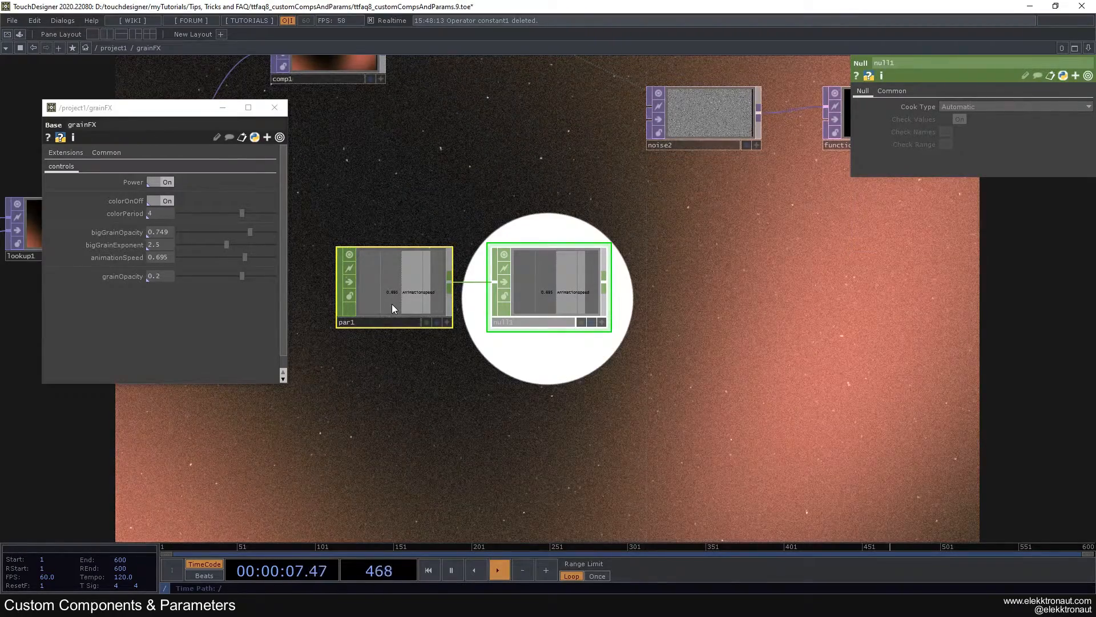
key("Delete")
- Place a new Constant CHOP in the free network space below noise2
key("Tab")
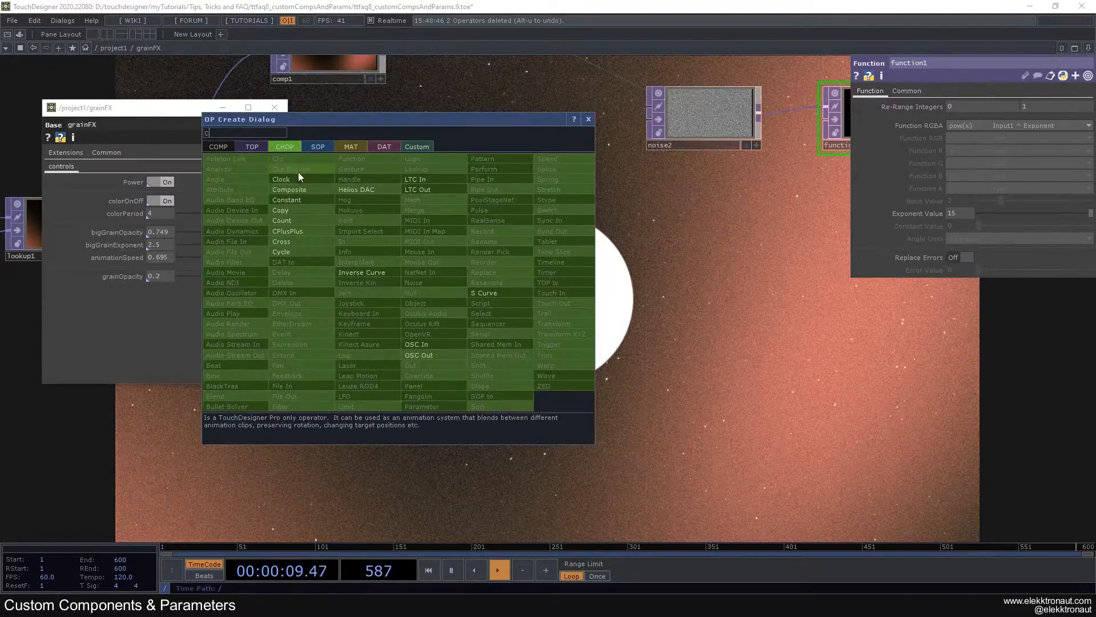
left_click(302, 198)
left_click(399, 268)
scroll(414, 273, "up", 3)
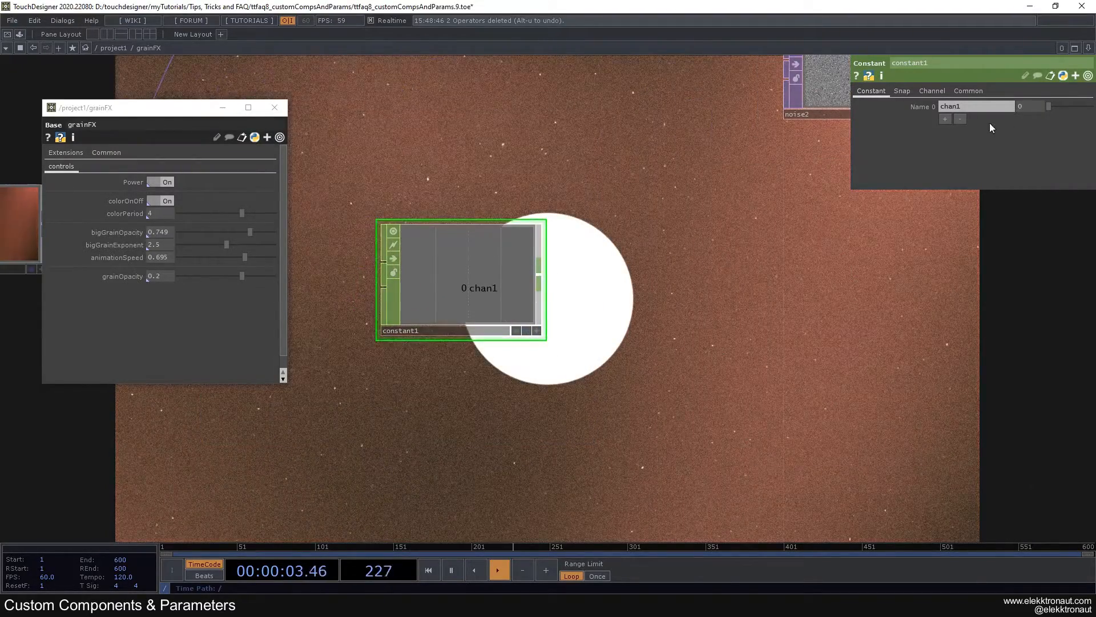
- Name constant1's channel animationSpeed and bind its value to the animationSpeed parameter of grainFX
type("animationSpeed")
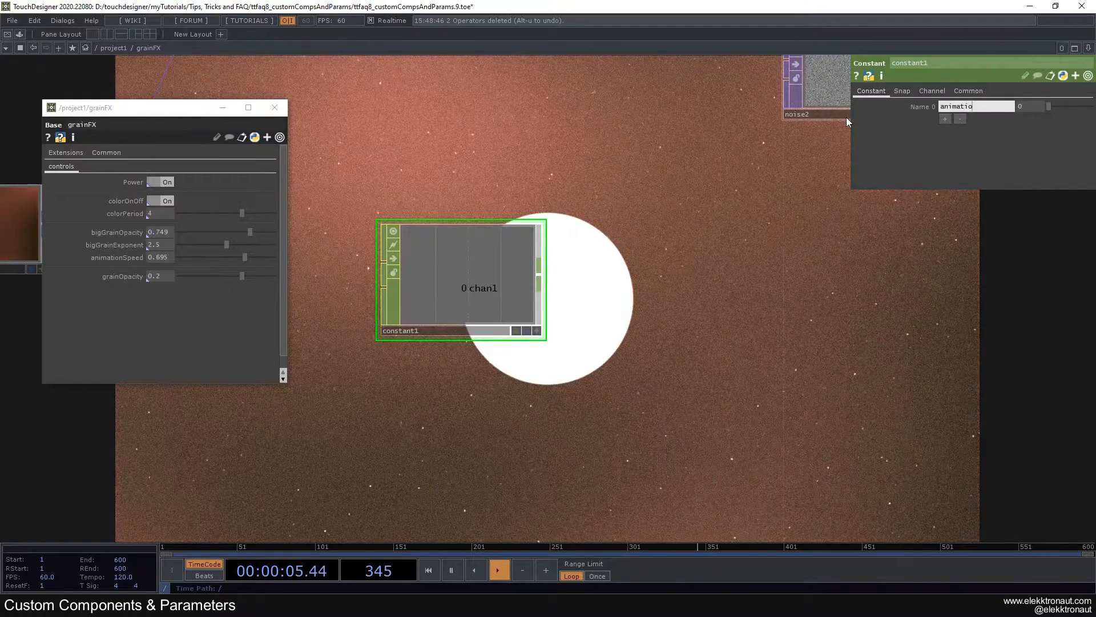
key("Return")
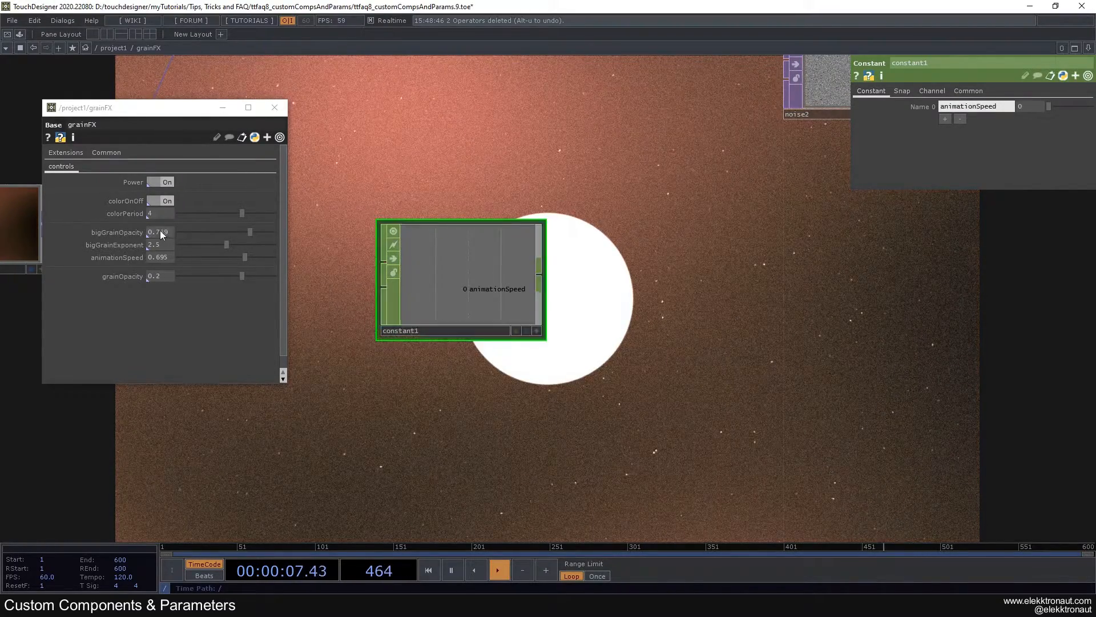
right_click(117, 257)
left_click(117, 254)
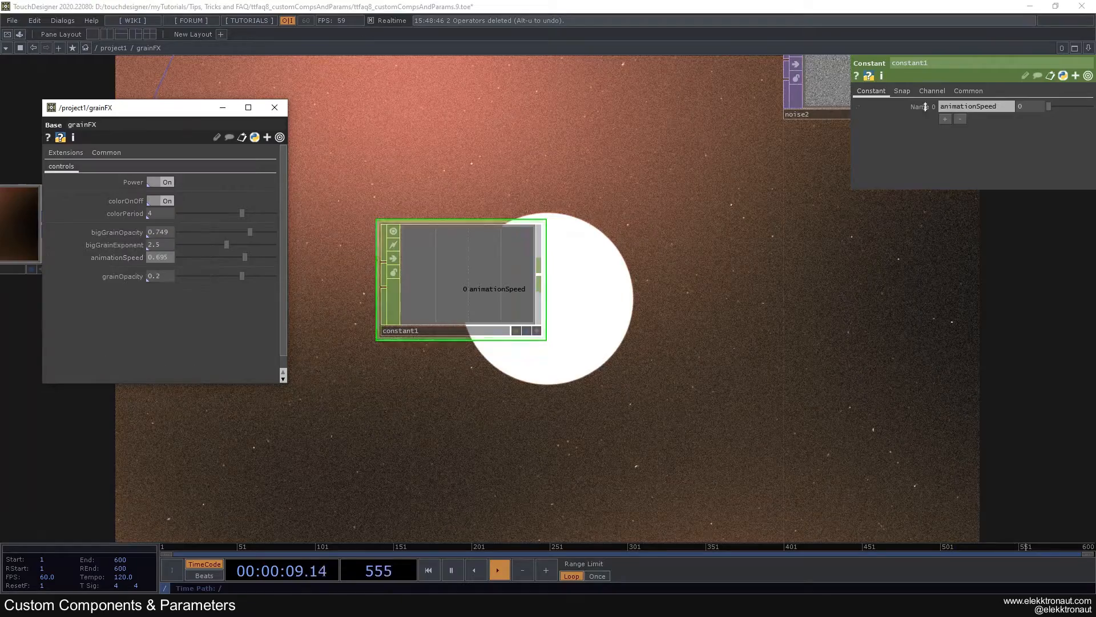
right_click(1034, 108)
left_click(919, 121)
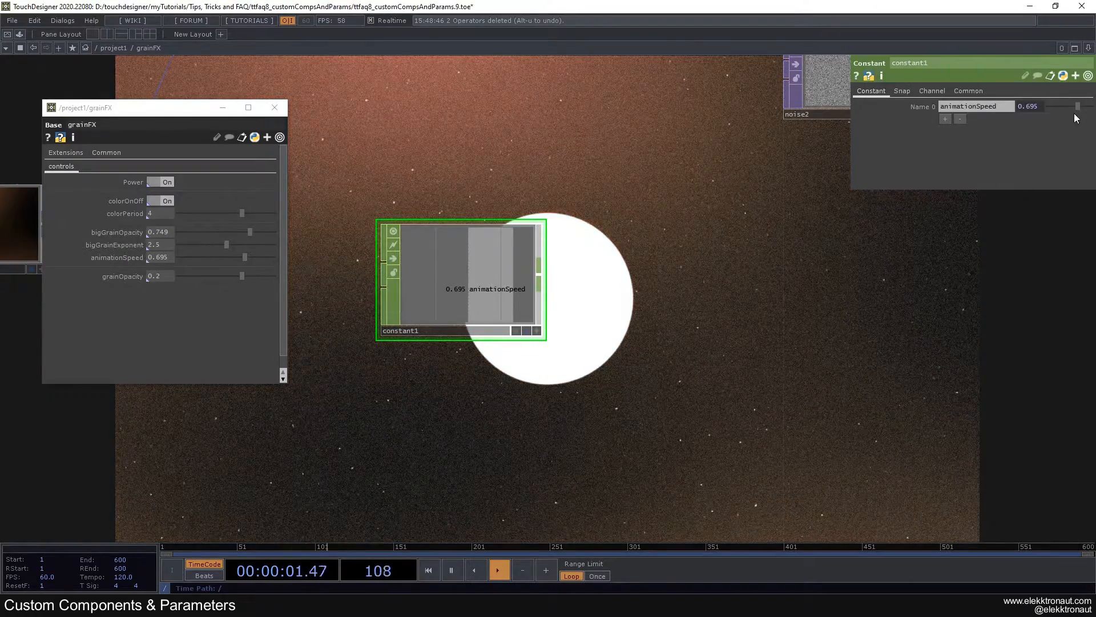
- Set constant1's bound animationSpeed value to 0.47 and connect a Null CHOP to its output
left_click_drag(1078, 107, 1068, 106)
scroll(478, 328, "down", 4)
key("Tab")
type("nu")
left_click(501, 342)
left_click(546, 334)
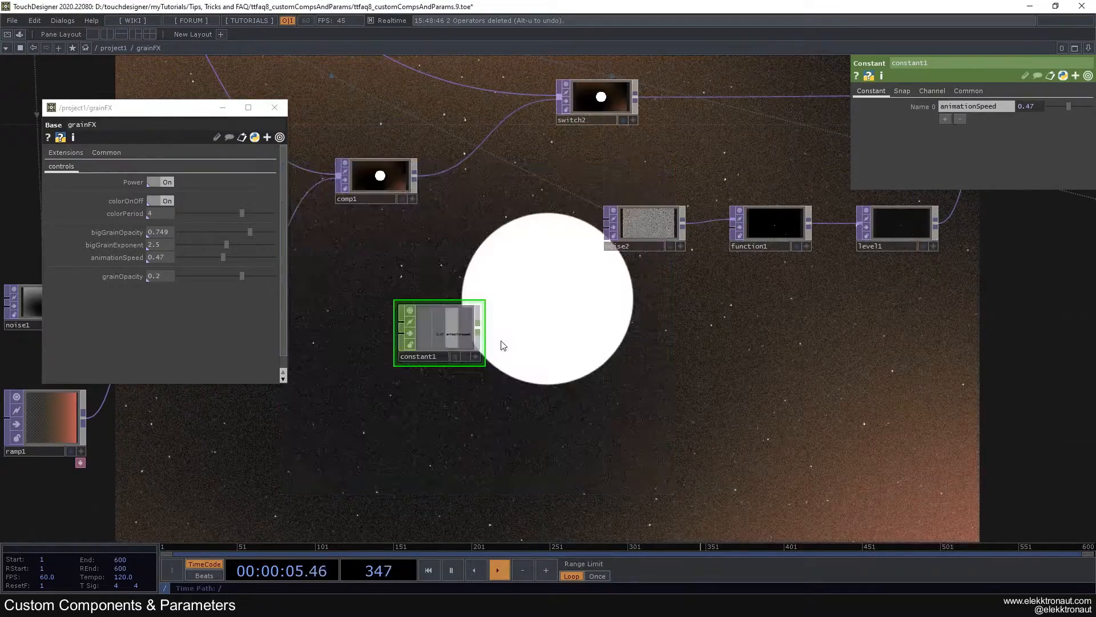
- Replace the parent parameter reference in noise2's Translate Z expression with op('null1')['animationSpeed'], keeping the absTime.seconds multiplier
scroll(630, 232, "up", 4)
left_click(687, 179)
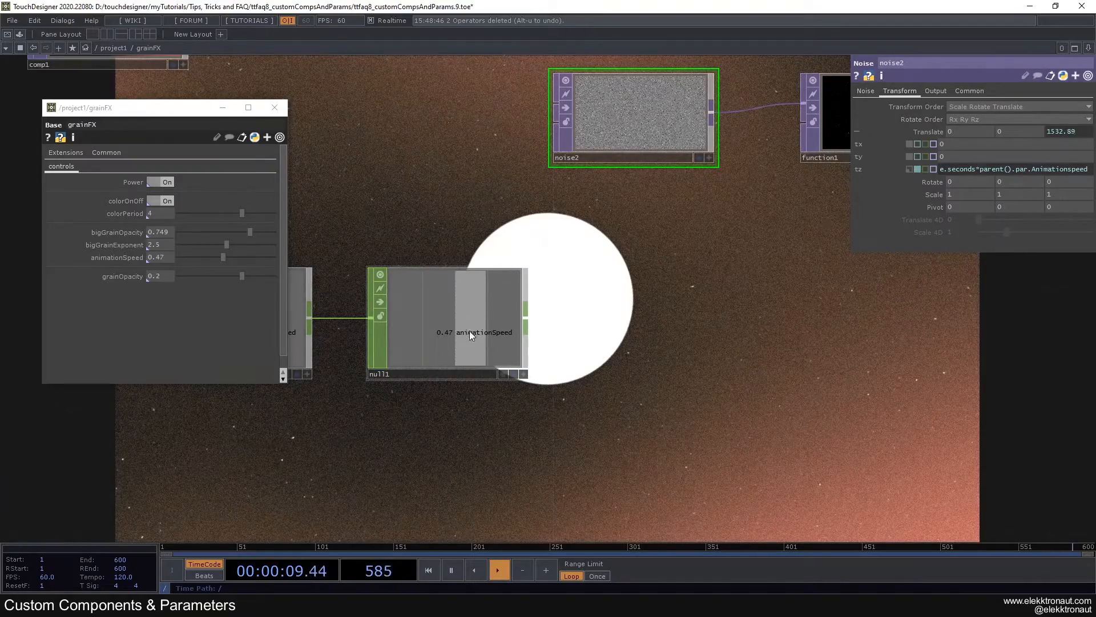
left_click_drag(981, 169, 1093, 169)
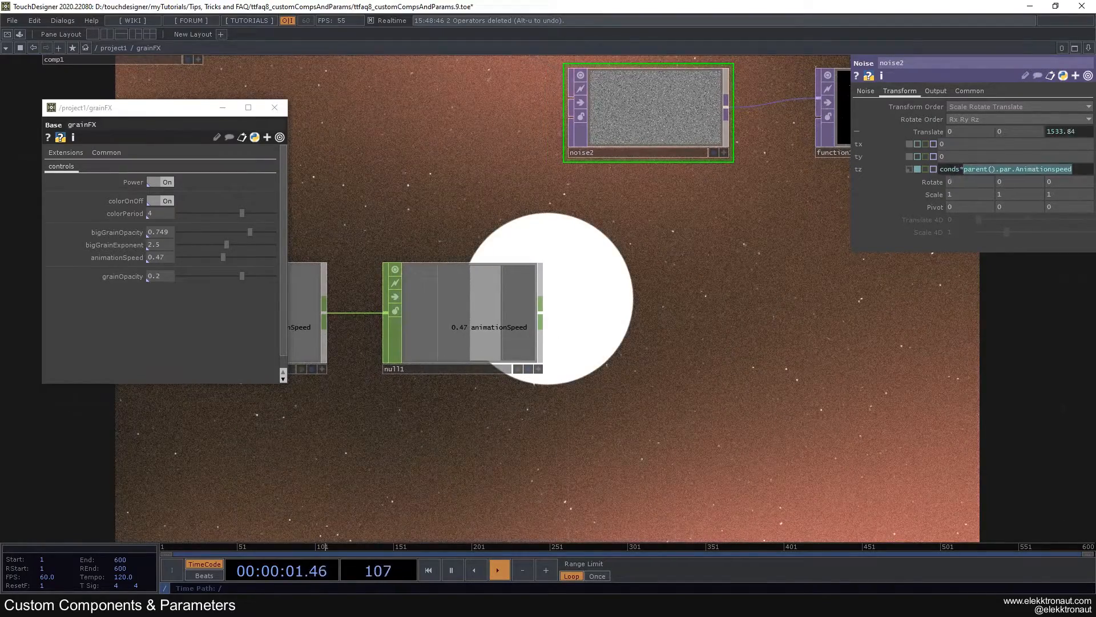
type("op('null1')[")
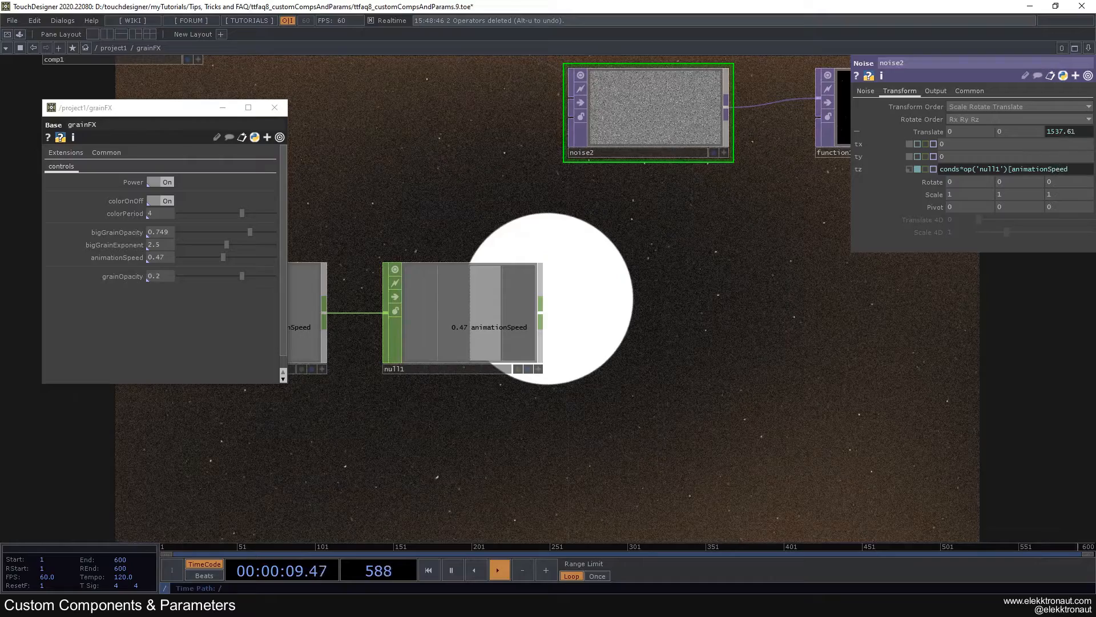
key("Return")
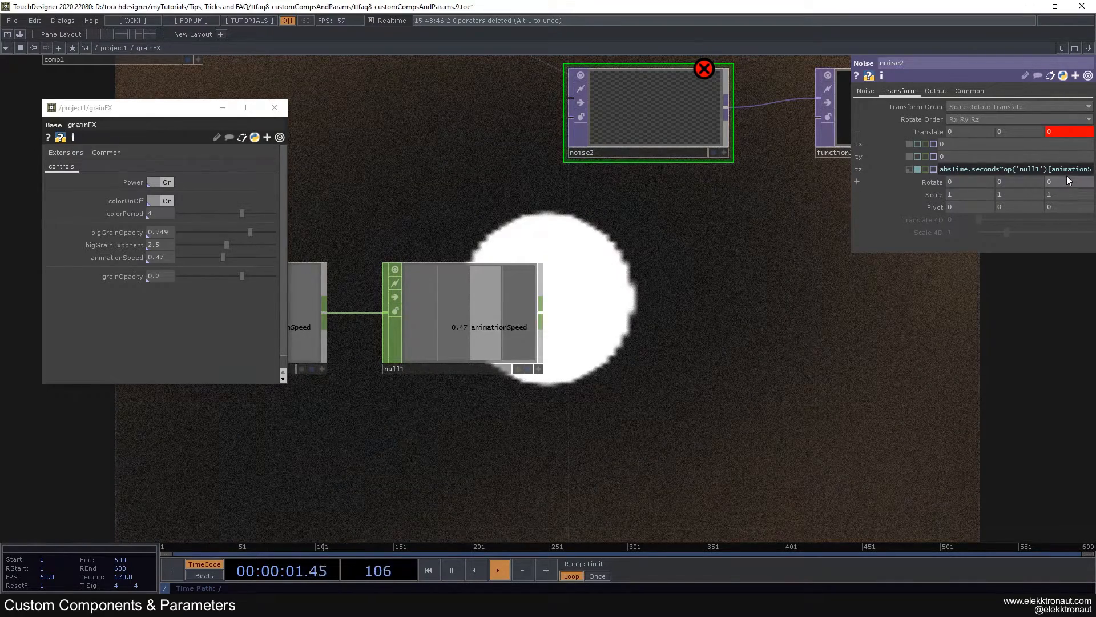
left_click(1052, 170)
type("'")
key("End")
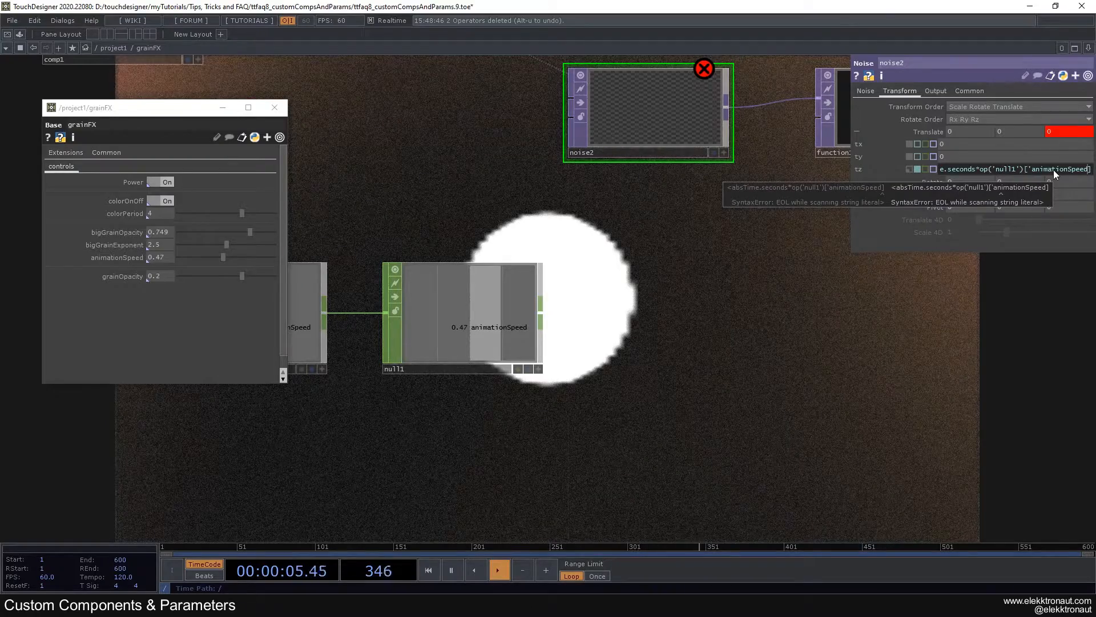
key("Left")
type("'")
key("Return")
- Test the two-way binding from constant1 by raising animationSpeed to 0.69 and further to 0.85
scroll(722, 248, "down", 2)
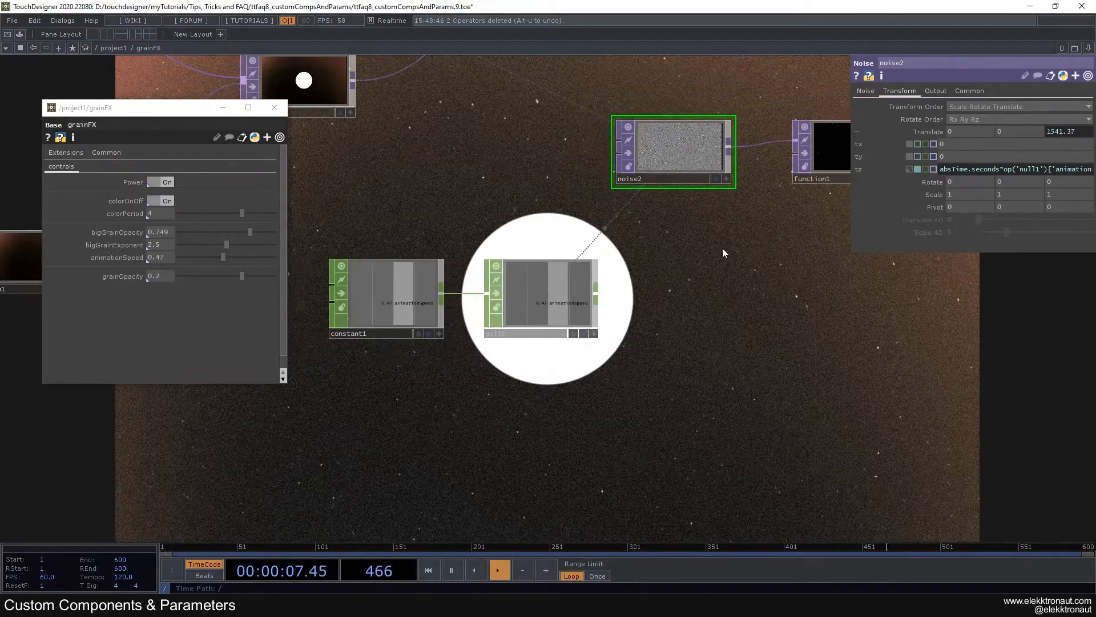
left_click(370, 263)
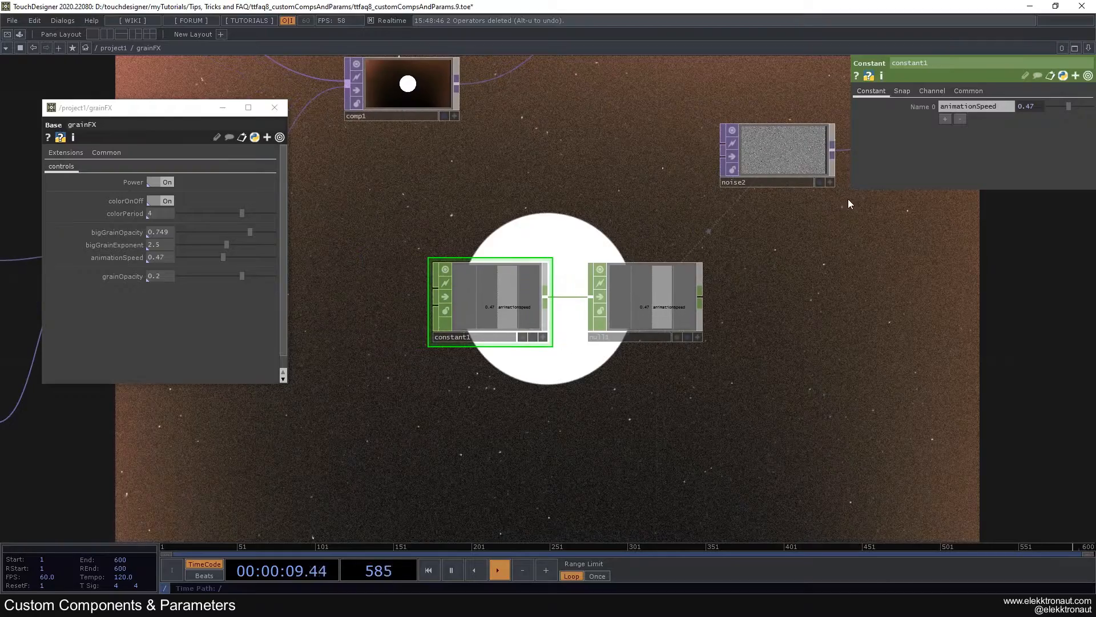
left_click_drag(1068, 106, 1078, 106)
scroll(636, 269, "down", 5)
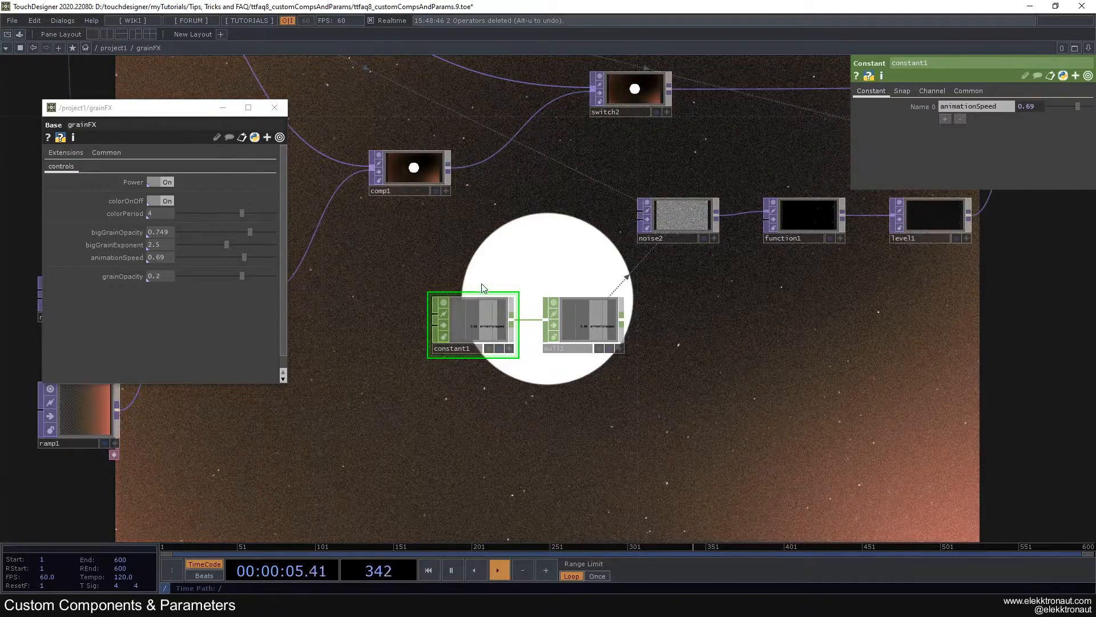
scroll(479, 288, "up", 3)
scroll(485, 286, "down", 3)
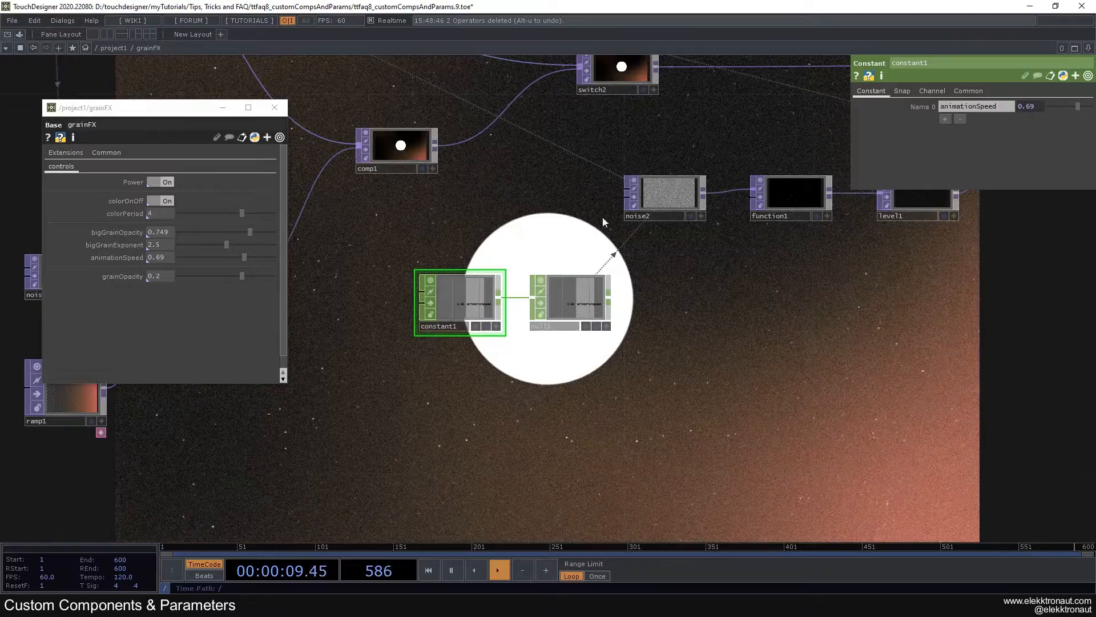
left_click_drag(1063, 106, 1086, 117)
- Place a Parameter CHOP below constant1, compare its channels with the constant's, and delete it again
key("Tab")
type("p")
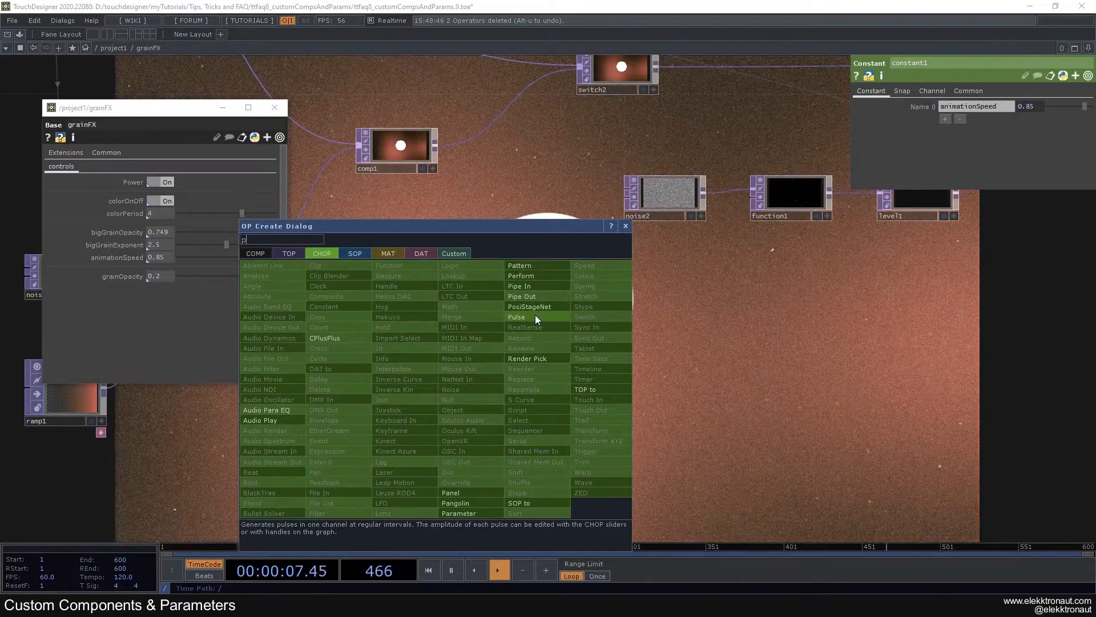
left_click(469, 513)
left_click(454, 400)
scroll(485, 371, "up", 4)
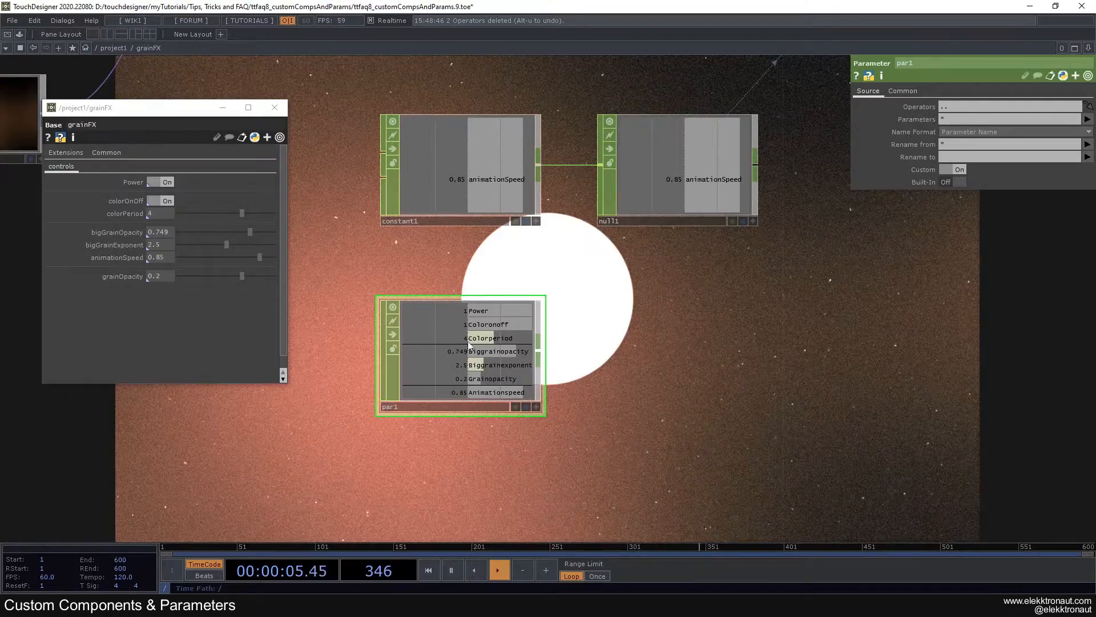
scroll(501, 368, "down", 5)
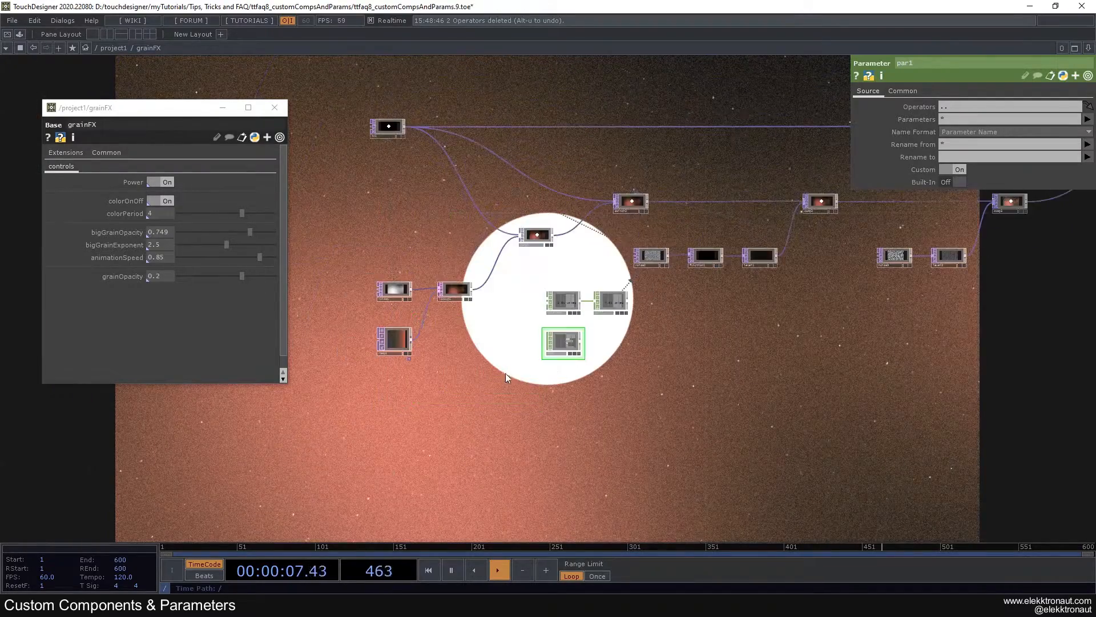
scroll(560, 376, "up", 5)
left_click_drag(577, 362, 406, 453)
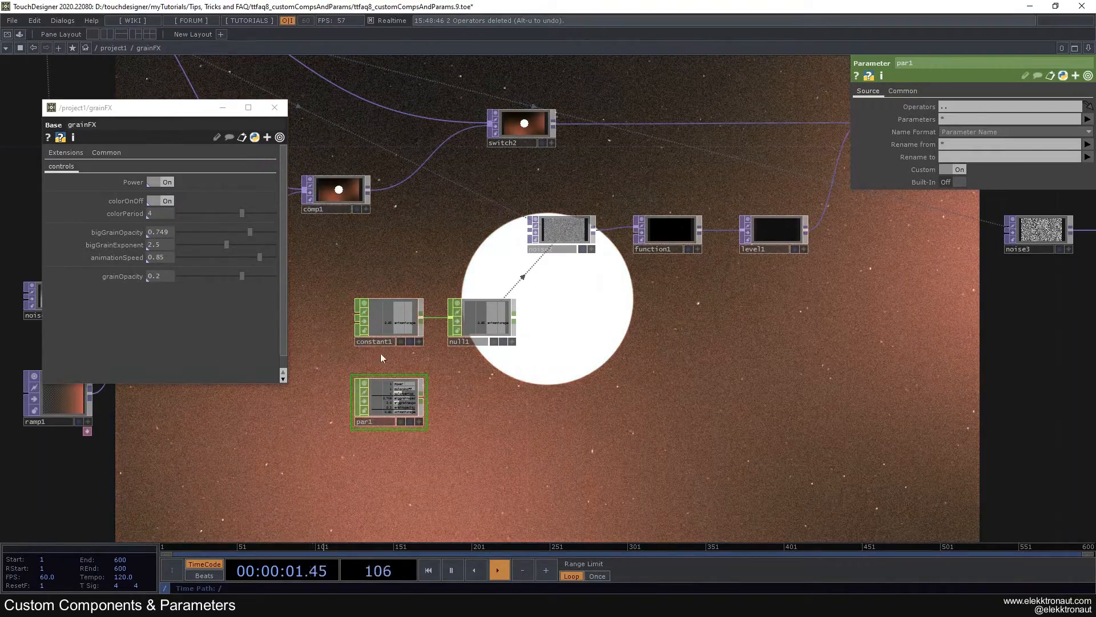
key("Delete")
- Examine noise2's Translate Z expression and the constant1 and null1 chain that drives it
left_click_drag(374, 385, 410, 412)
scroll(420, 385, "up", 4)
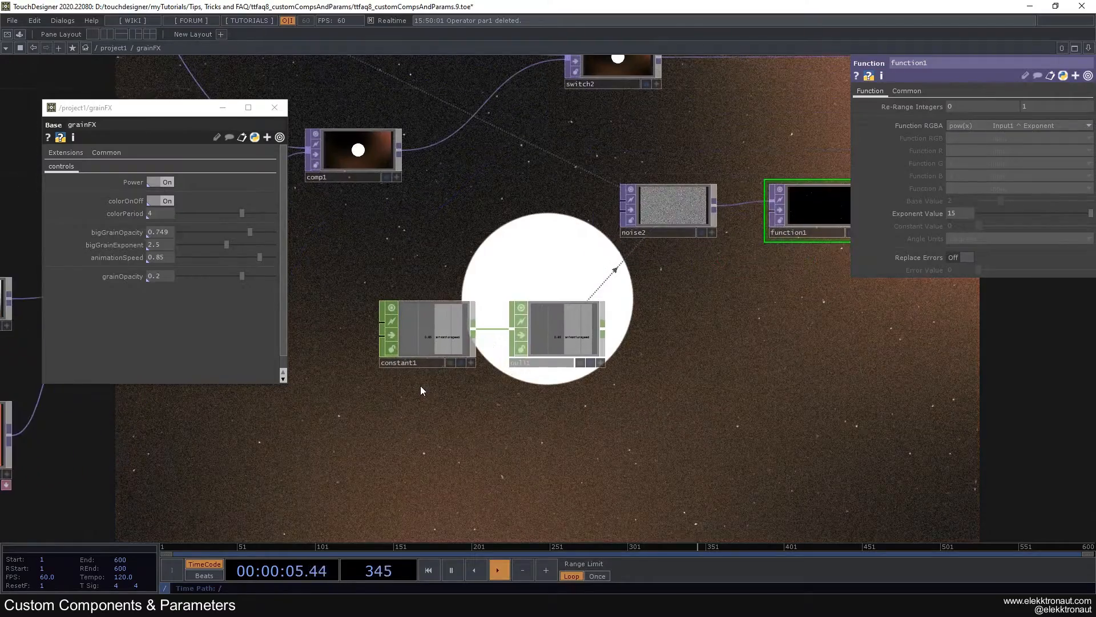
left_click(643, 191)
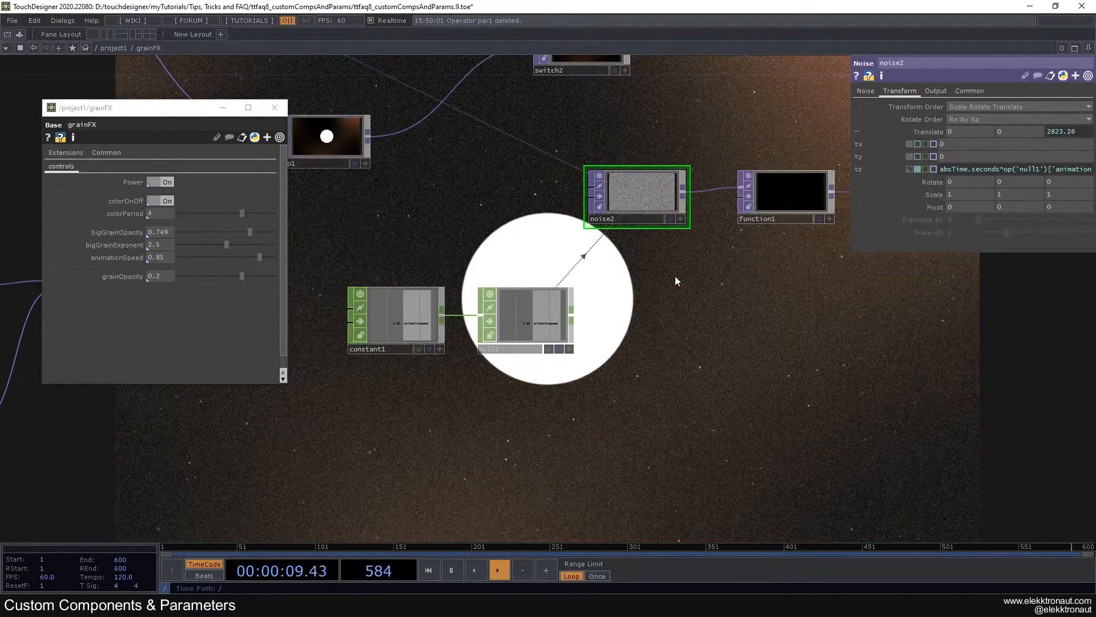
left_click_drag(632, 269, 669, 314)
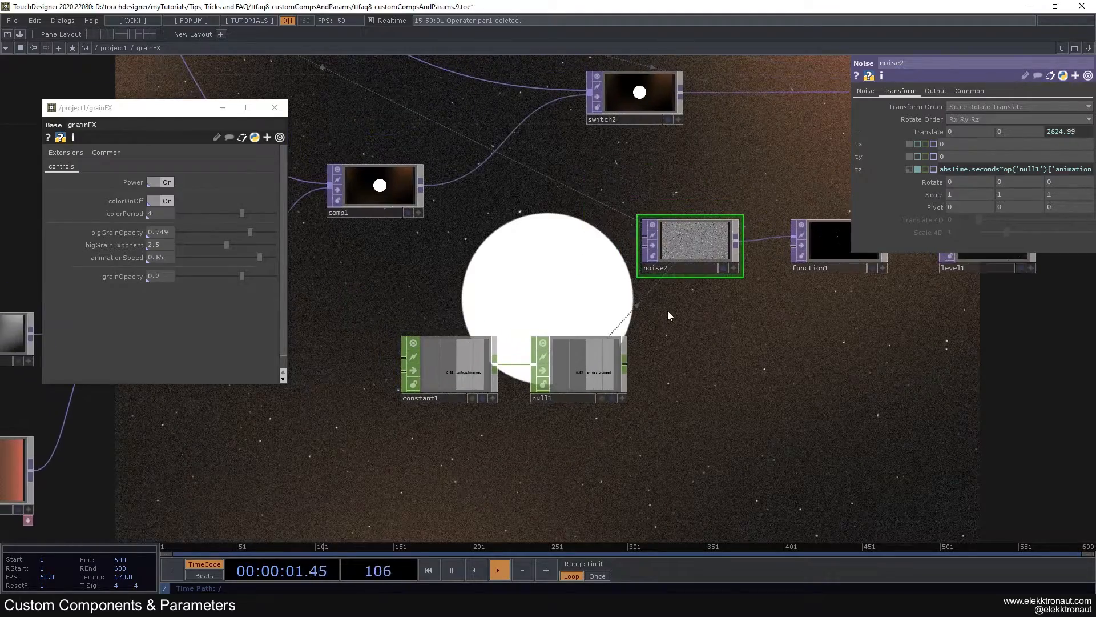
right_click_drag(688, 410, 458, 356)
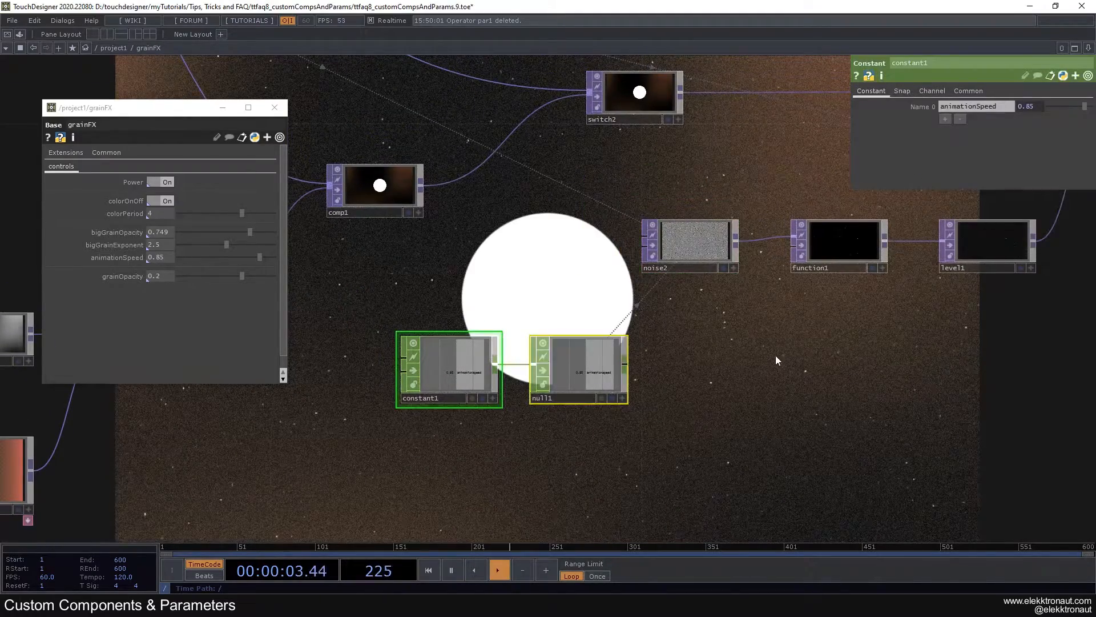
key("h")
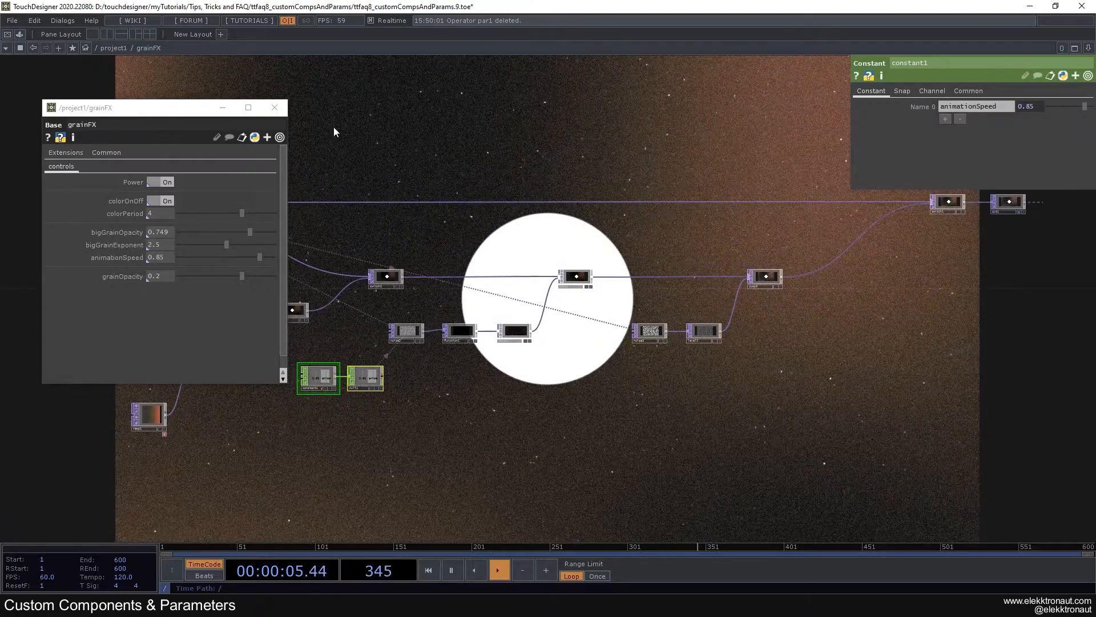
- Close the floating grainFX parameter window and return to the project level
left_click(279, 109)
scroll(589, 302, "down", 10)
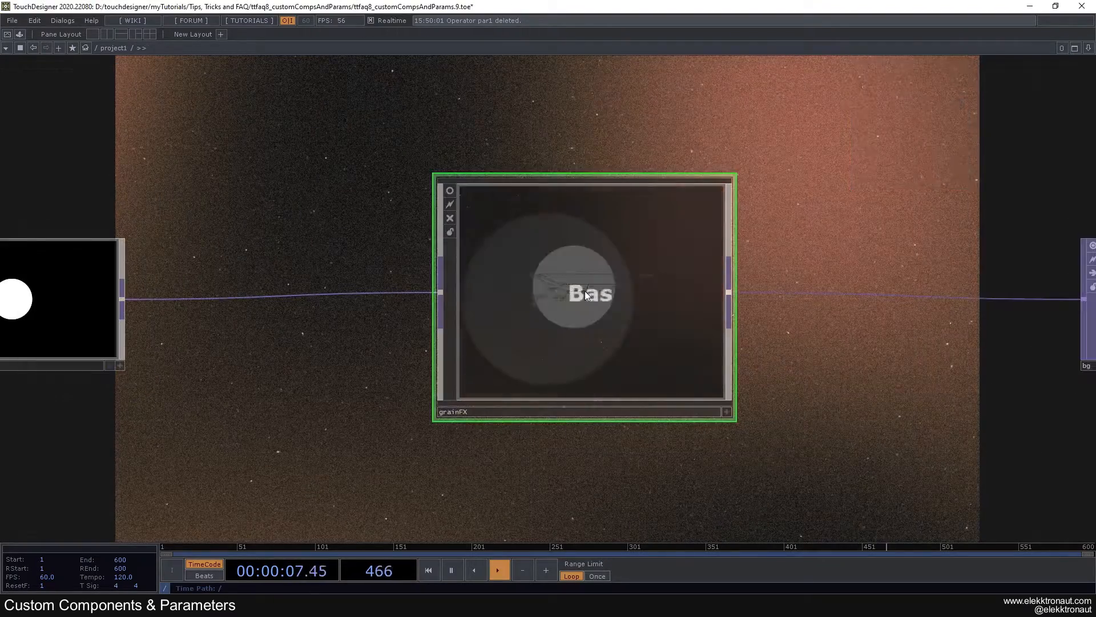
- Toggle grainFX's Power and colorOnOff, and set colorPeriod 2.64, bigGrainOpacity 0.659, bigGrainExponent 2.429, animationSpeed 0.462 and grainOpacity 0.231
left_click(971, 120)
left_click(973, 120)
left_click(972, 139)
left_click(971, 139)
left_click_drag(1036, 157, 1059, 174)
left_click_drag(984, 183, 1037, 206)
scroll(371, 272, "down", 2)
left_click_drag(371, 273, 450, 357)
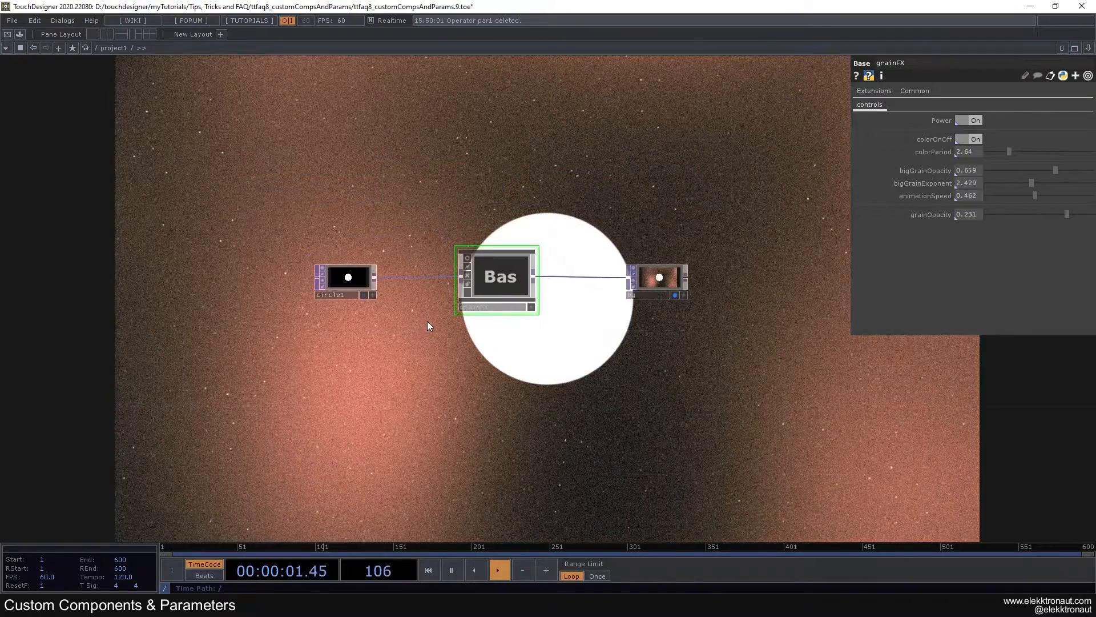
- Open the Palette and list the saved components in the FX folder of My Components
left_click(19, 35)
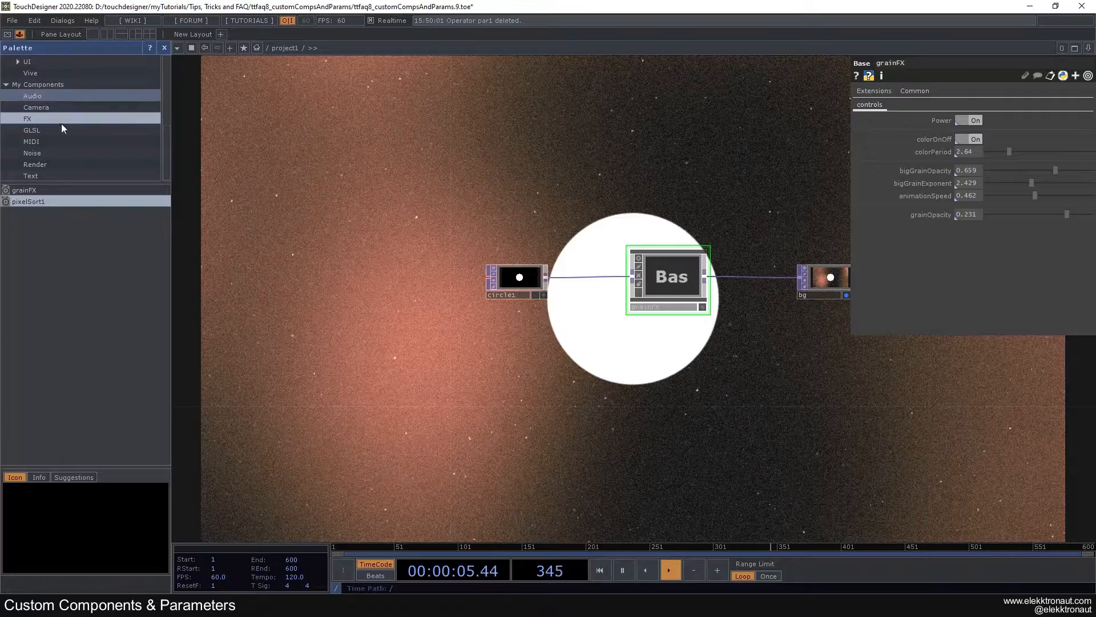
left_click(58, 85)
mouse_move(646, 279)
left_mouse_down()
mouse_move(45, 245)
mouse_move(789, 291)
mouse_move(646, 279)
left_mouse_up()
left_click_drag(484, 175, 536, 204)
scroll(487, 241, "up", 3)
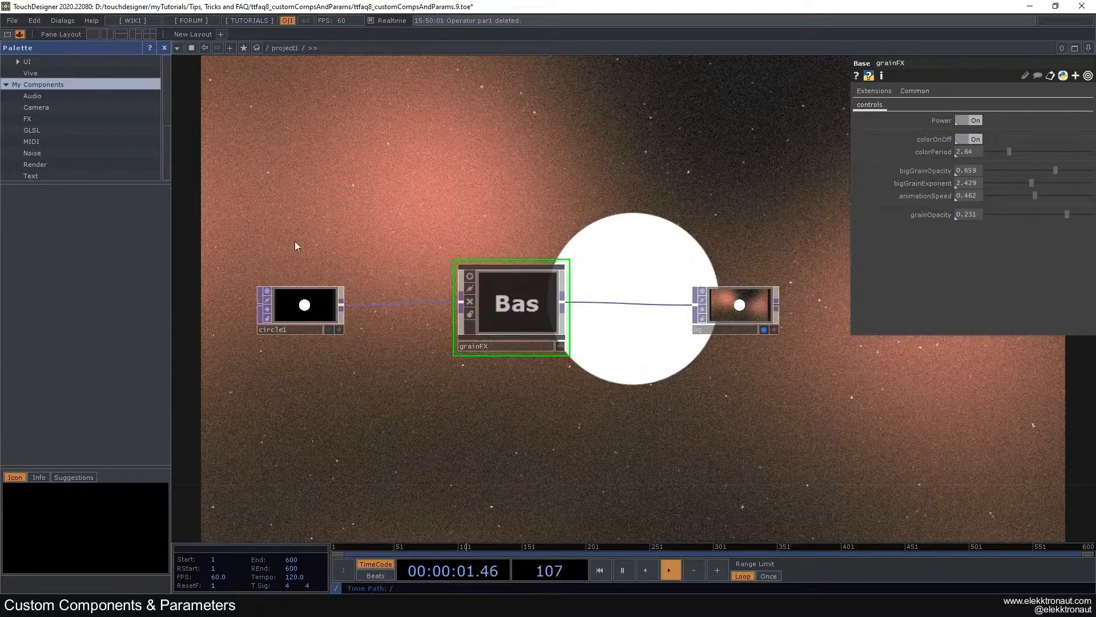
left_click(27, 119)
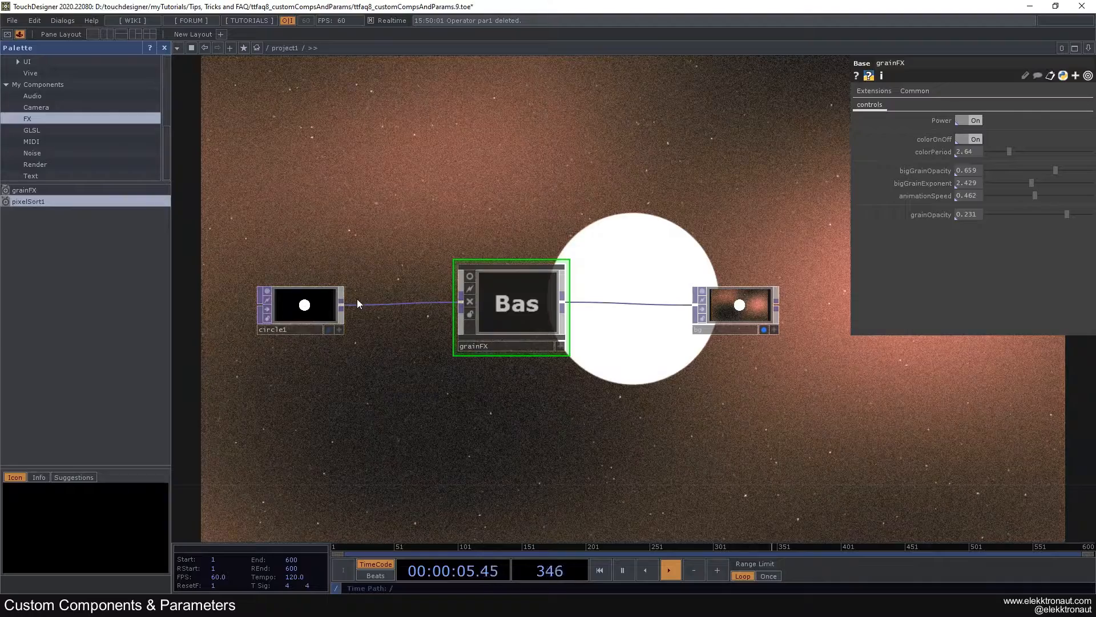
left_click_drag(490, 224, 359, 185)
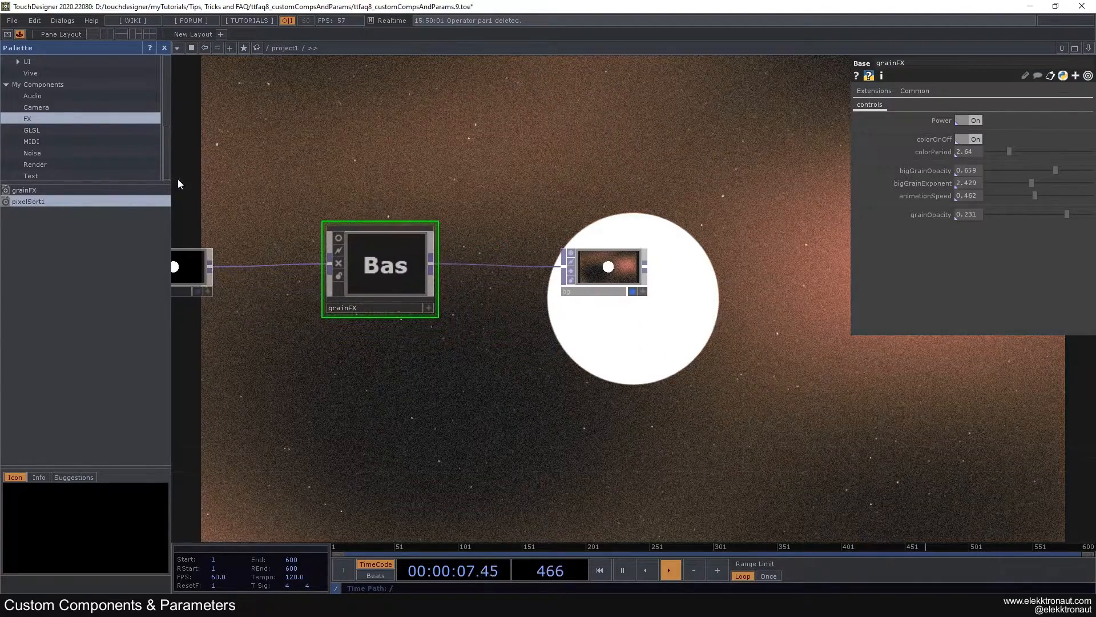
- Add the saved pixelSort1 component, wire it between grainFX and bg, and set its Brightness to 0.258
left_click_drag(23, 201, 437, 166)
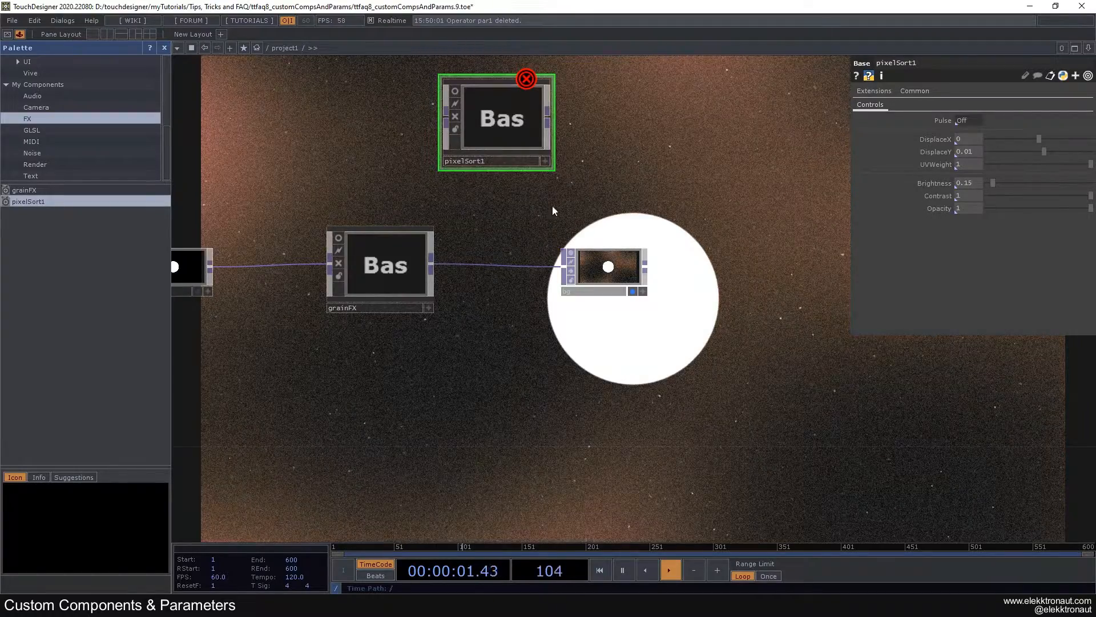
left_click_drag(600, 266, 750, 266)
left_click_drag(503, 120, 587, 217)
left_click_drag(431, 265, 530, 212)
left_click_drag(631, 212, 714, 268)
left_click_drag(620, 238, 620, 272)
left_click_drag(653, 317, 570, 247)
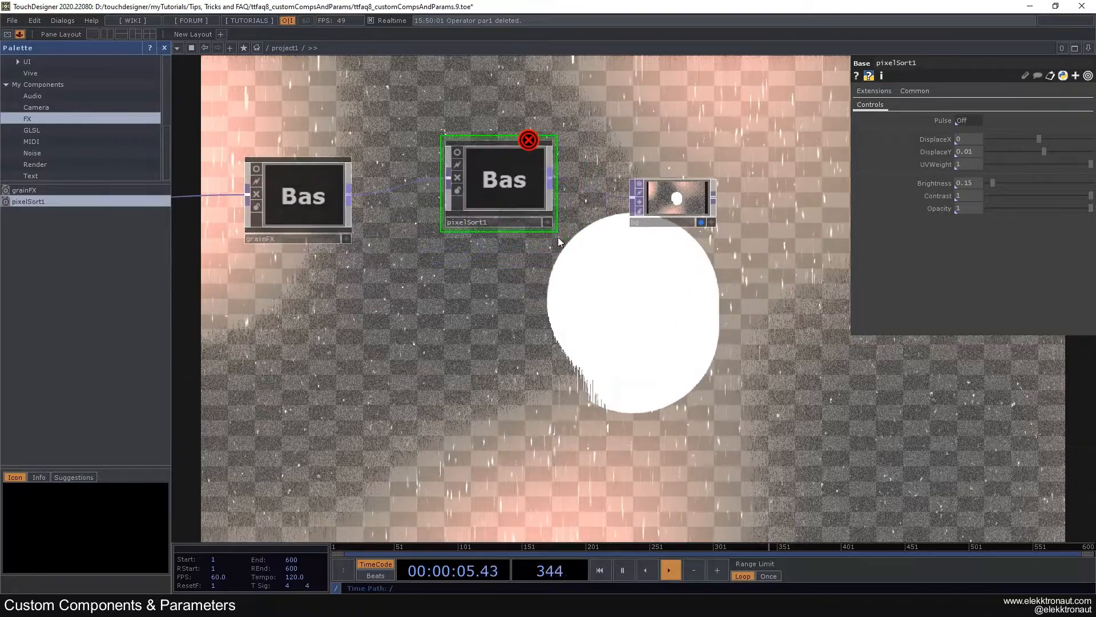
left_click_drag(989, 180, 1006, 197)
- Insert a Transform TOP between pixelSort1 and bg and composite the image over its background color
left_click_drag(674, 197, 792, 197)
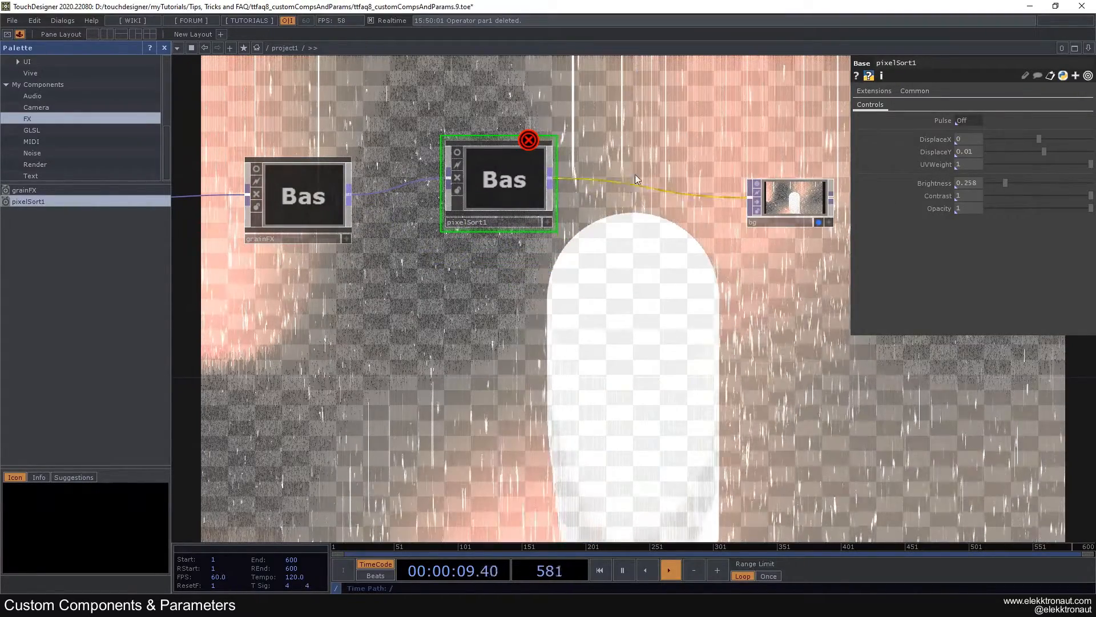
right_click(633, 177)
left_click(635, 170)
type("tr")
left_click(740, 165)
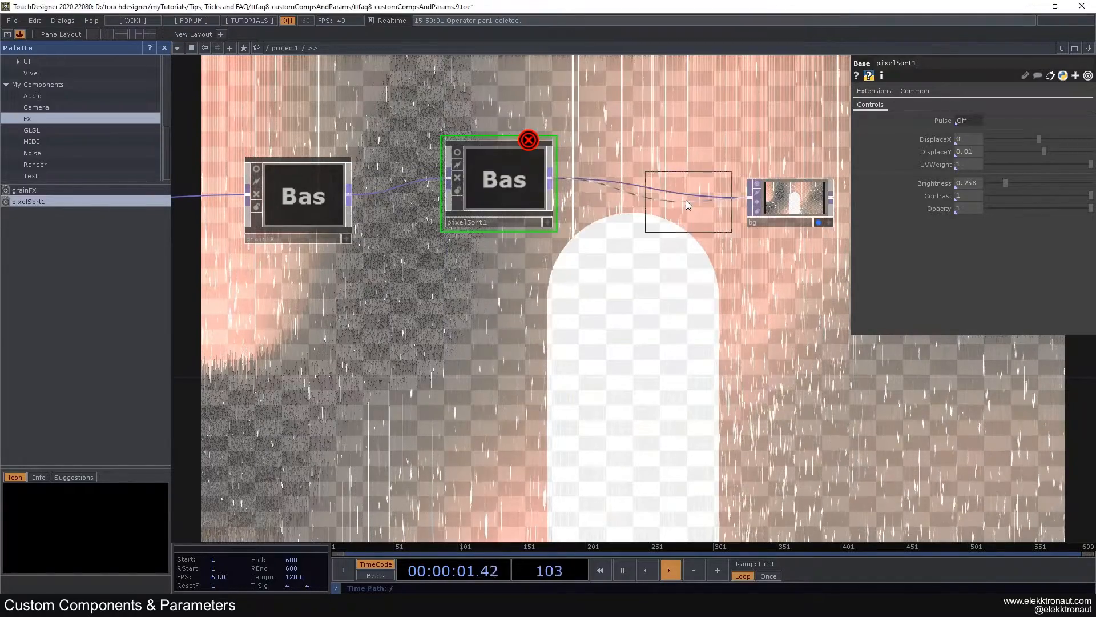
left_click(687, 200)
left_click(966, 194)
- Look inside pixelSort1 at the feedback1 operator carrying the error flag and return to the project level
double_click(502, 166)
scroll(321, 303, "up", 5)
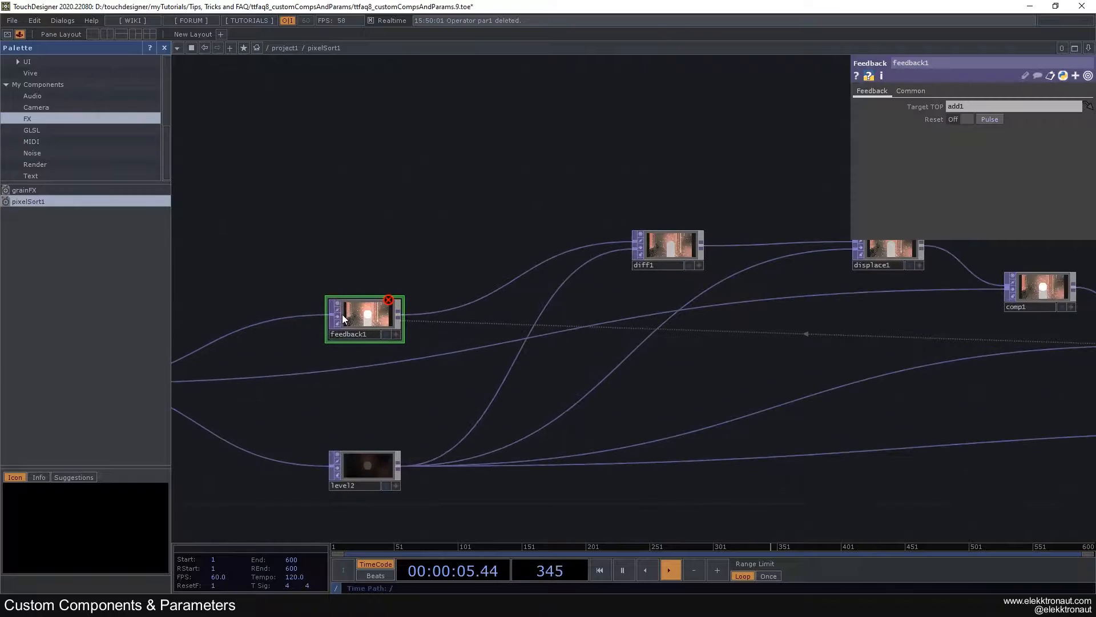
key("u")
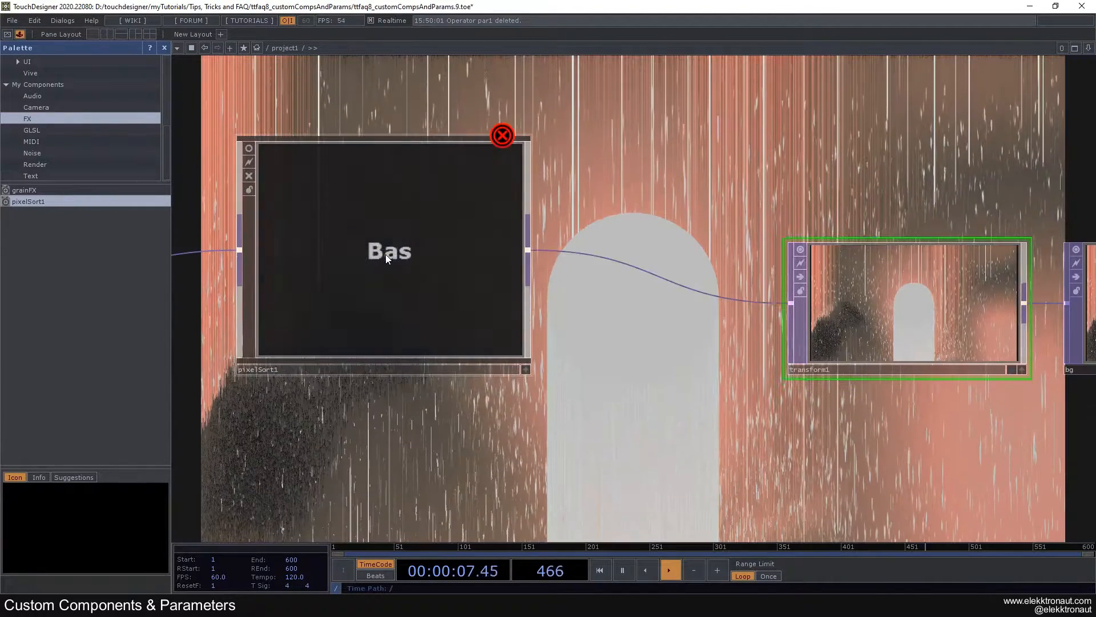
- Set pixelSort1's DisplaceX to -0.036 and DisplaceY to 0.038, and line the component up with grainFX in the network
left_click(403, 270)
scroll(464, 298, "up", 3)
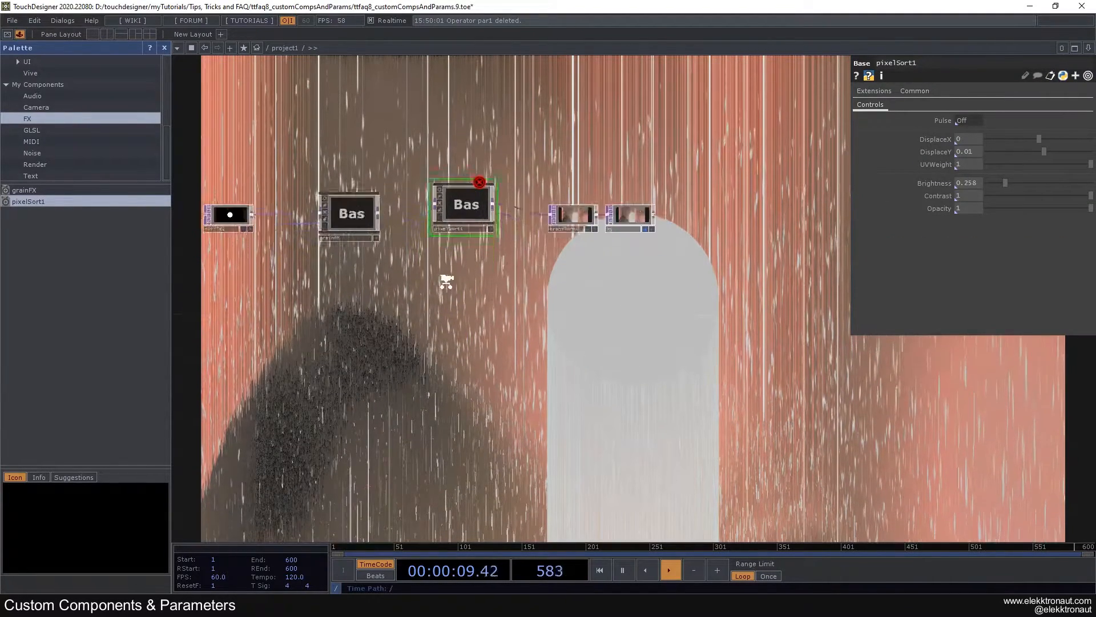
left_click_drag(1038, 138, 1095, 174)
left_click_drag(470, 164, 413, 189)
left_click_drag(453, 202, 453, 213)
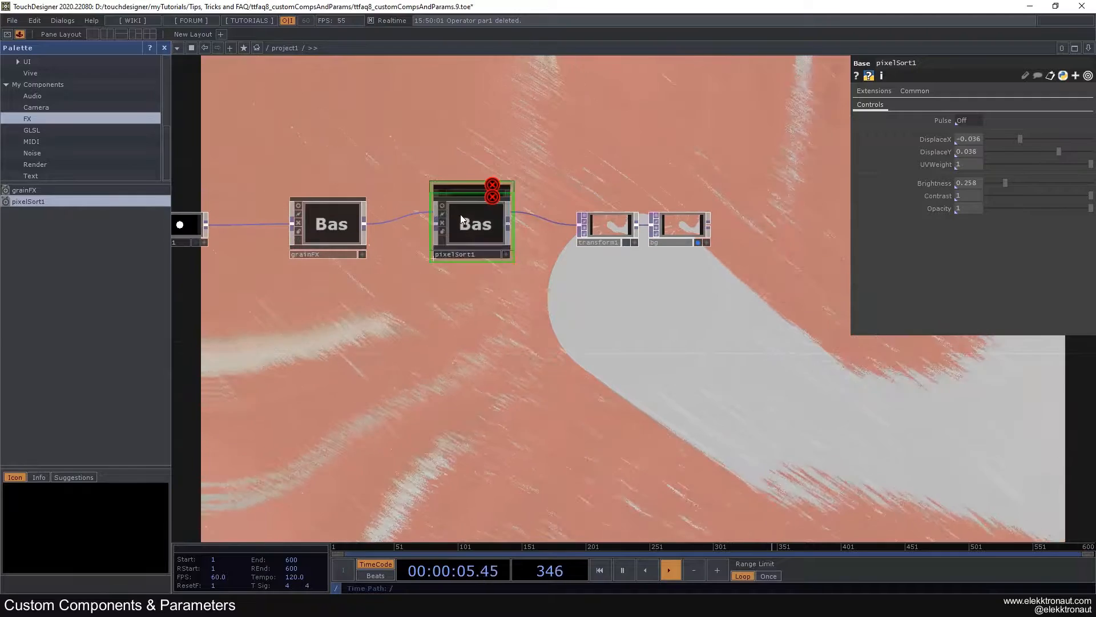
scroll(482, 225, "up", 3)
left_click_drag(637, 132, 632, 94)
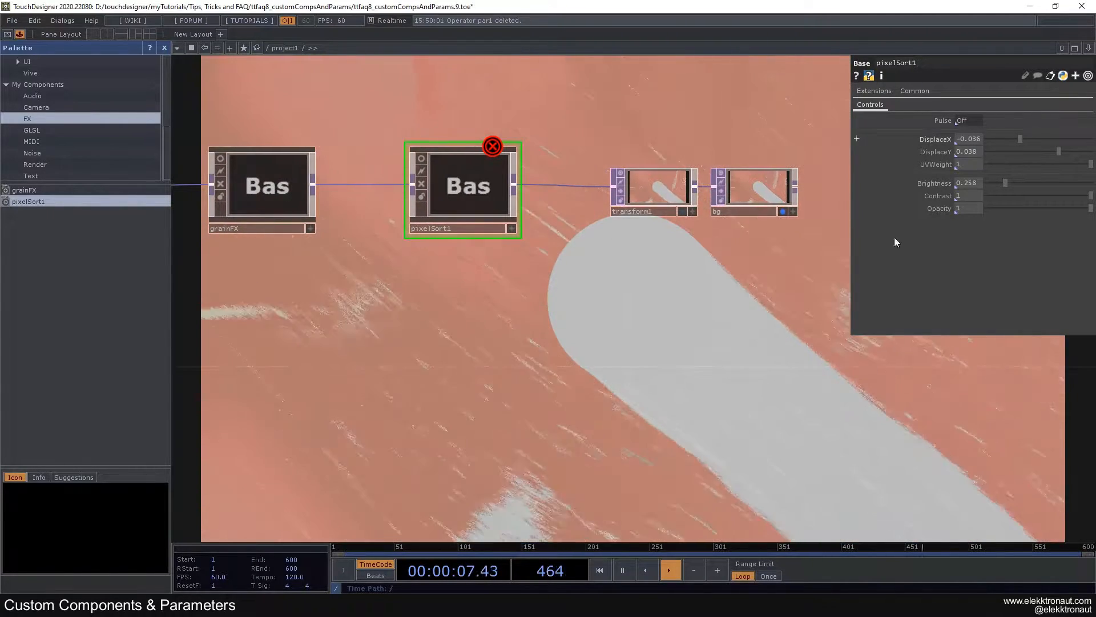
- Look over the operator network inside pixelSort1 and return to the project level
scroll(445, 171, "up", 3)
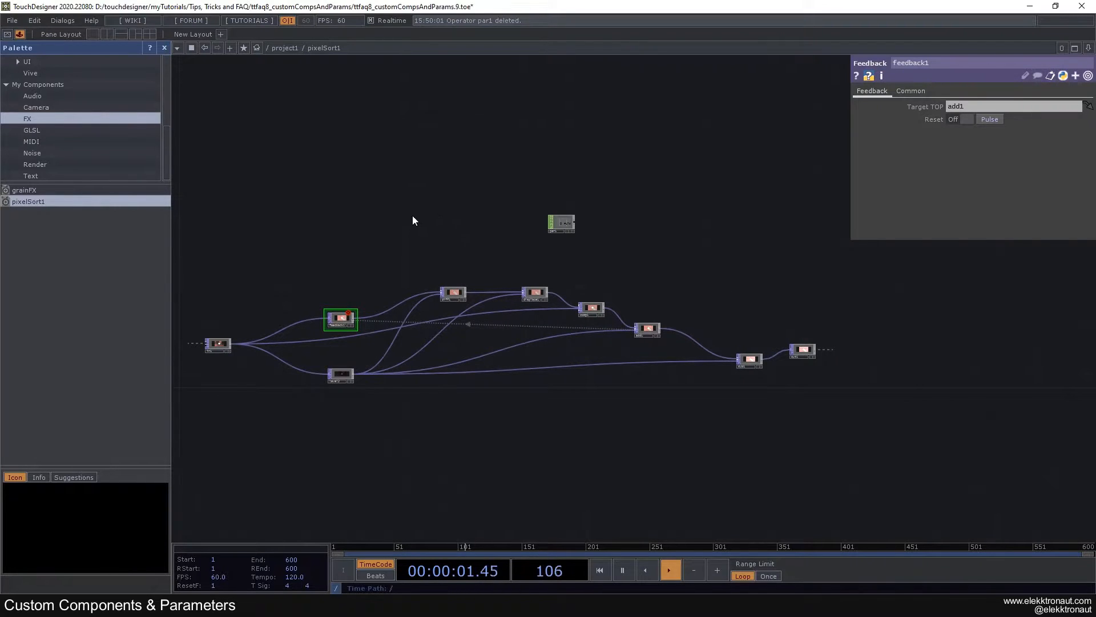
left_click_drag(413, 215, 419, 198)
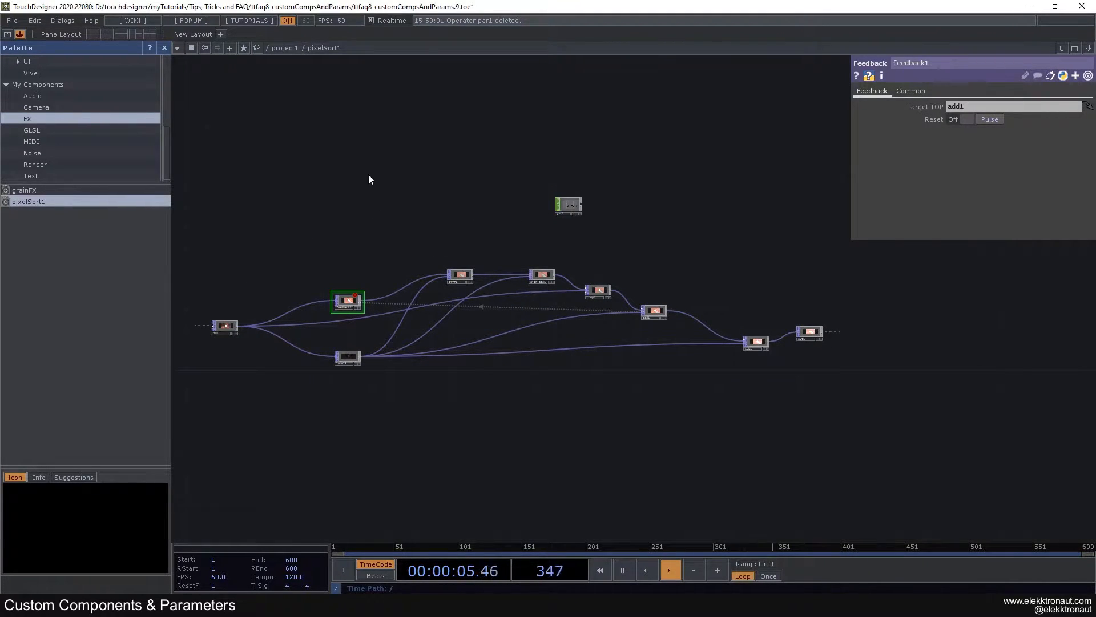
left_click_drag(398, 201, 423, 207)
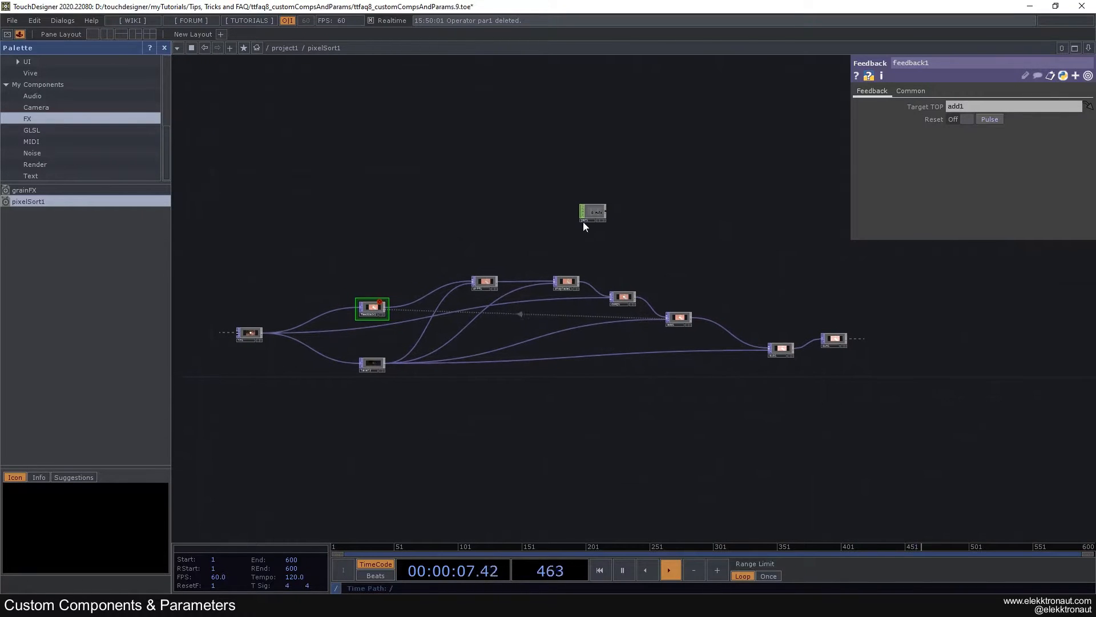
key("u")
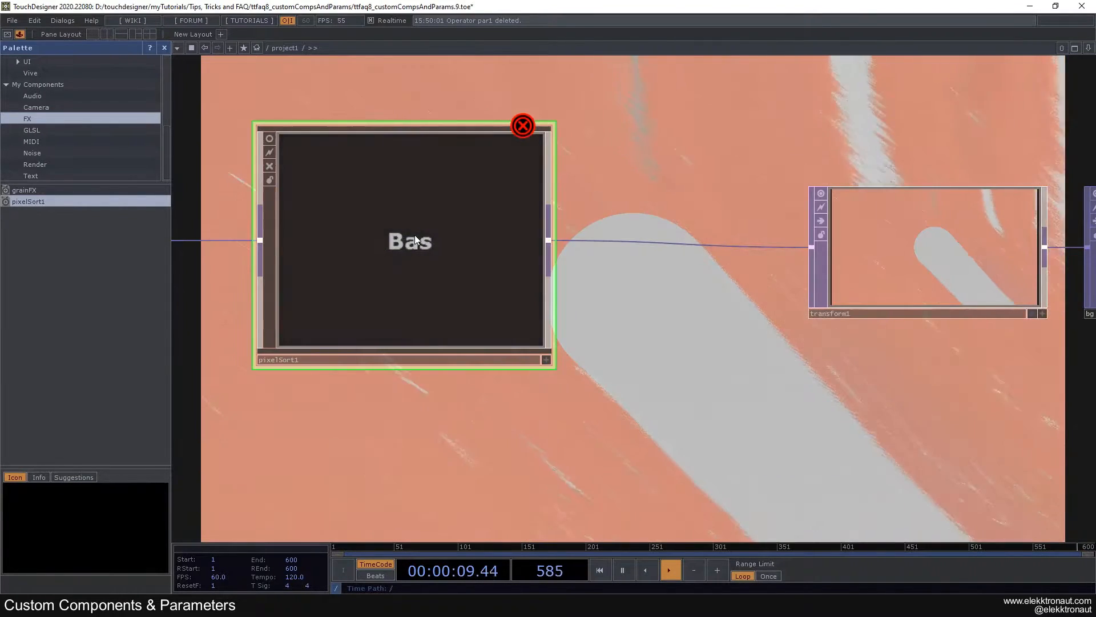
- Set pixelSort1's Brightness to 0.1 and its DisplaceY to -0.011
scroll(451, 265, "up", 3)
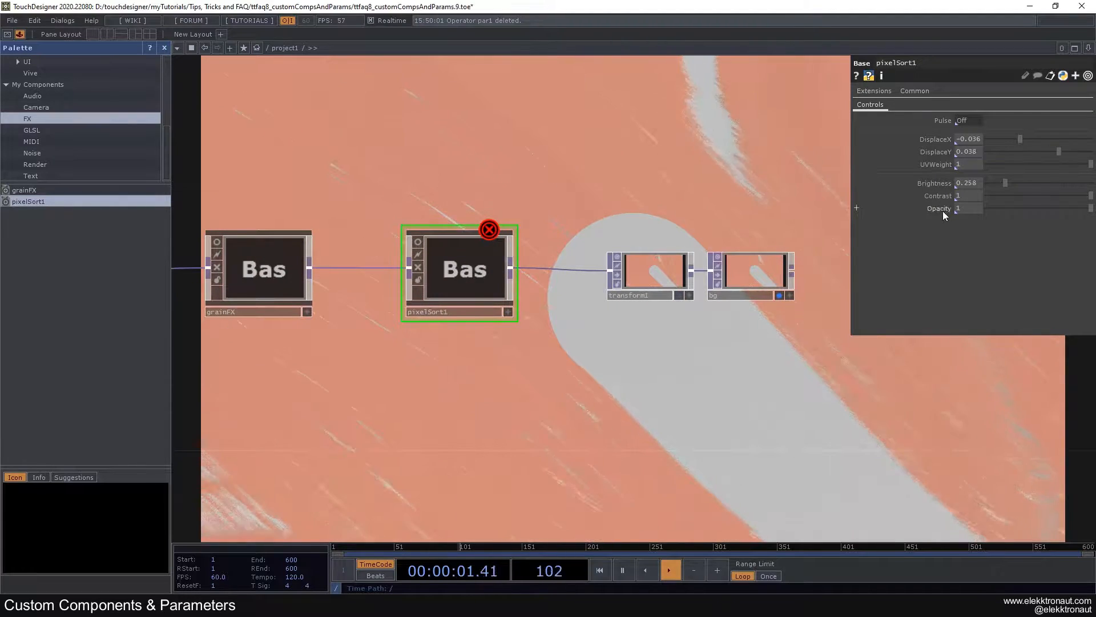
left_click_drag(1006, 183, 986, 190)
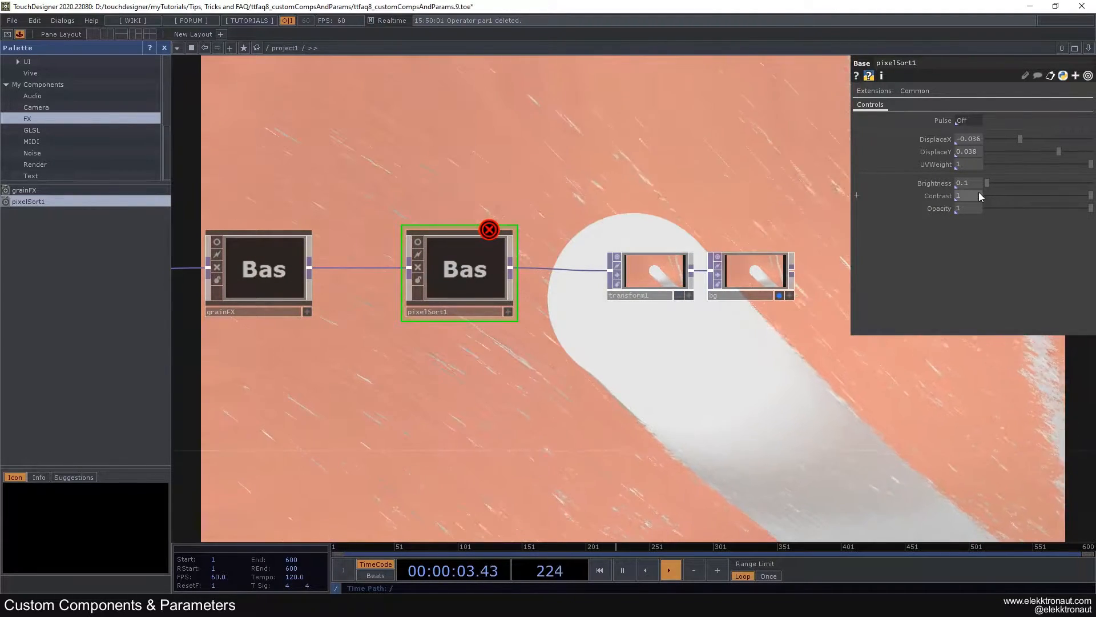
left_click_drag(1059, 151, 1039, 161)
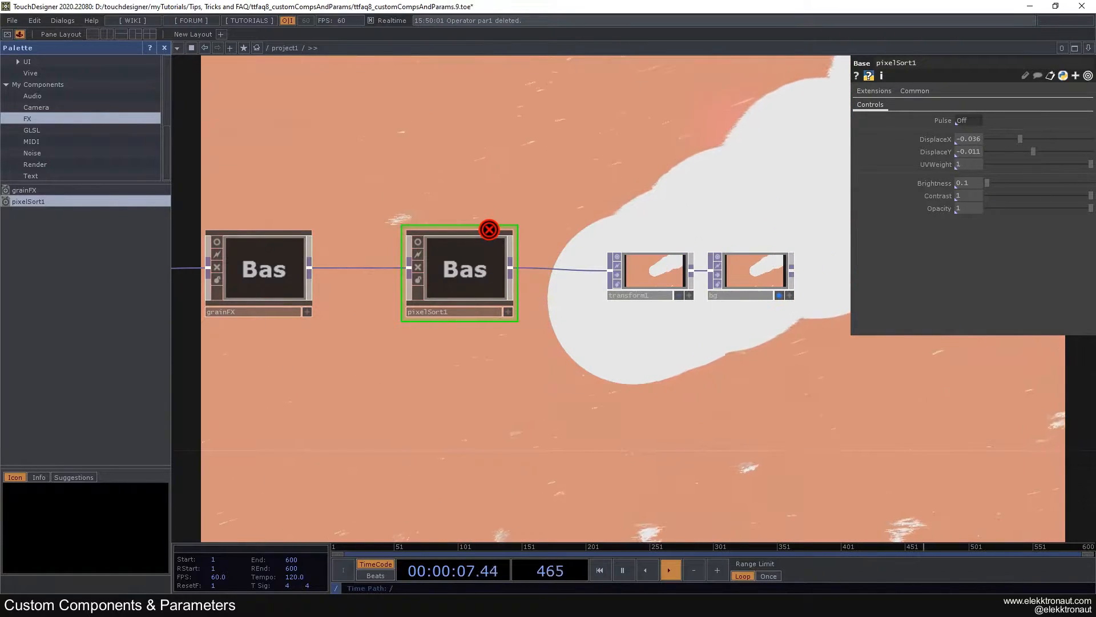
scroll(402, 185, "down", 3)
left_click_drag(402, 185, 499, 194)
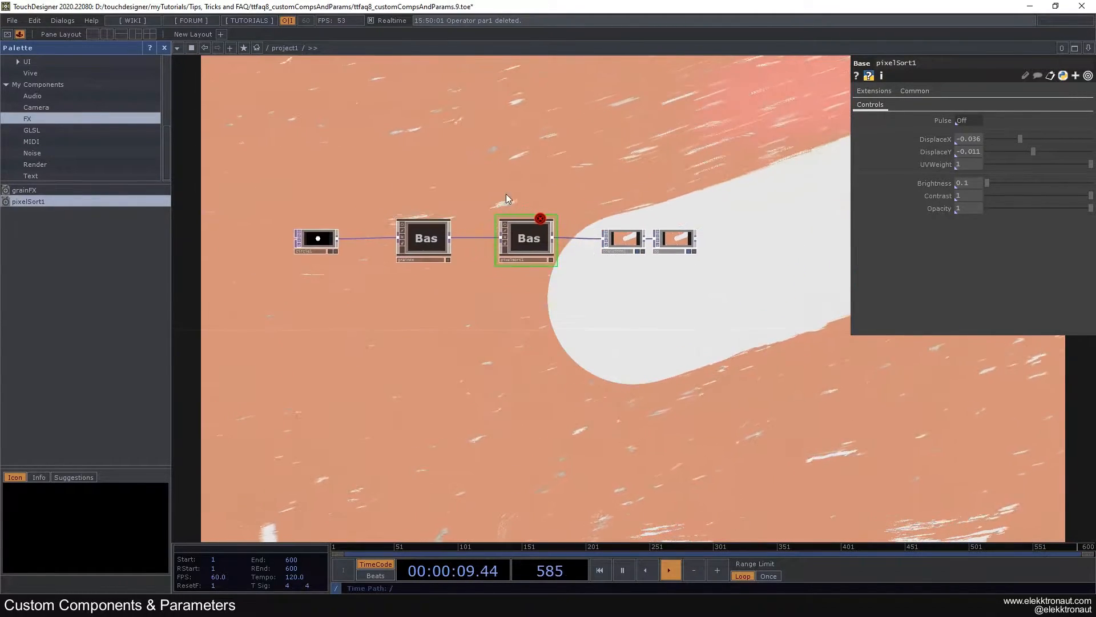
scroll(531, 203, "up", 2)
scroll(531, 203, "up", 1)
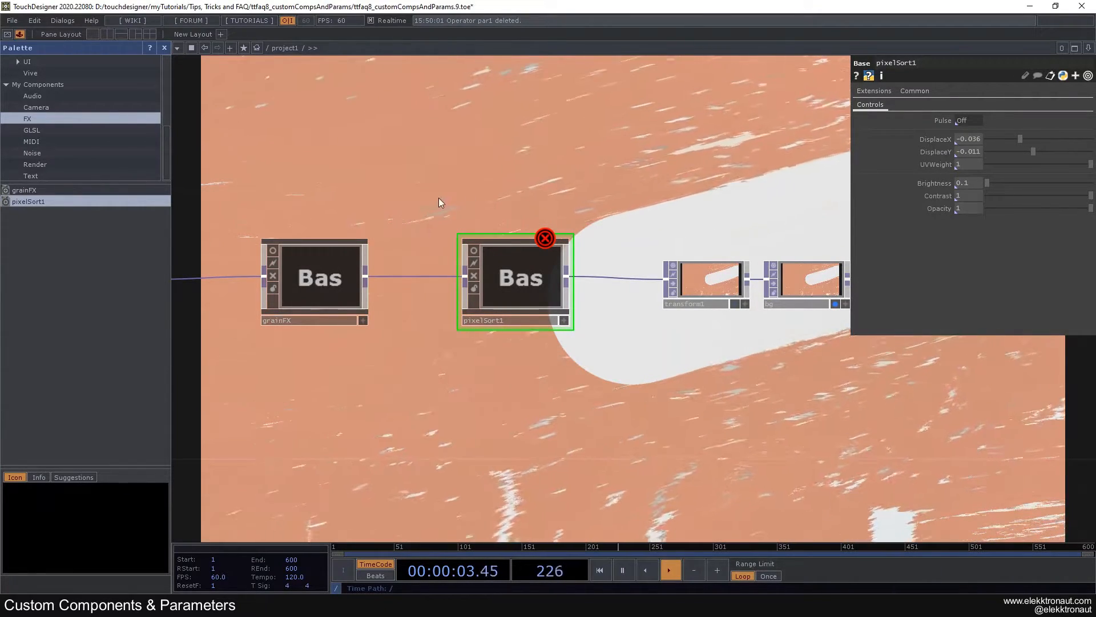
scroll(435, 197, "down", 1)
left_click_drag(435, 198, 478, 201)
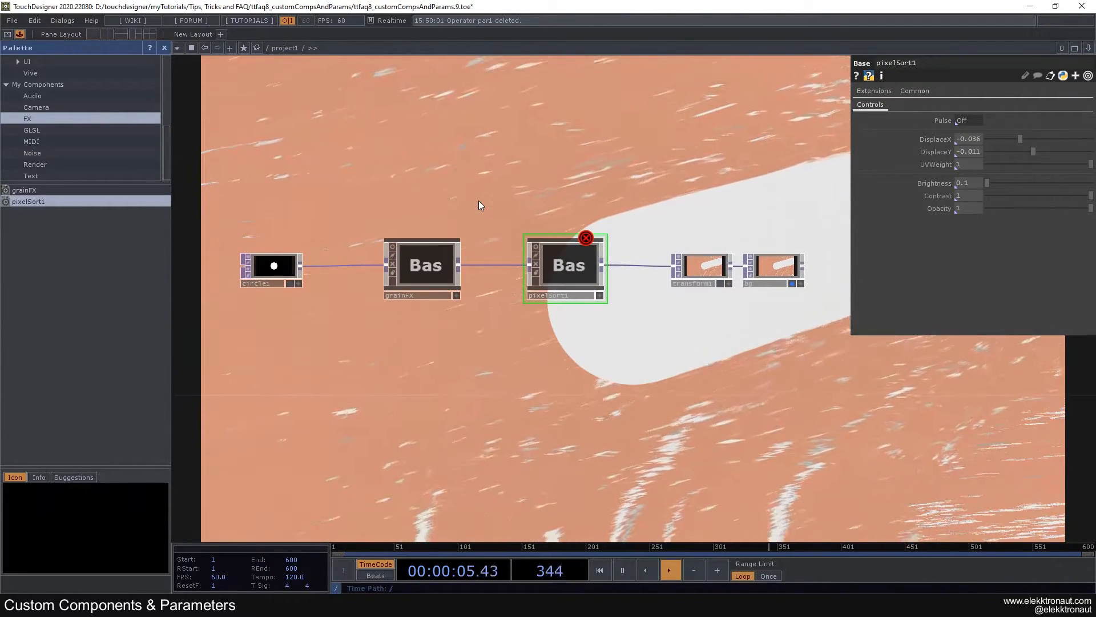
left_click_drag(479, 200, 468, 179)
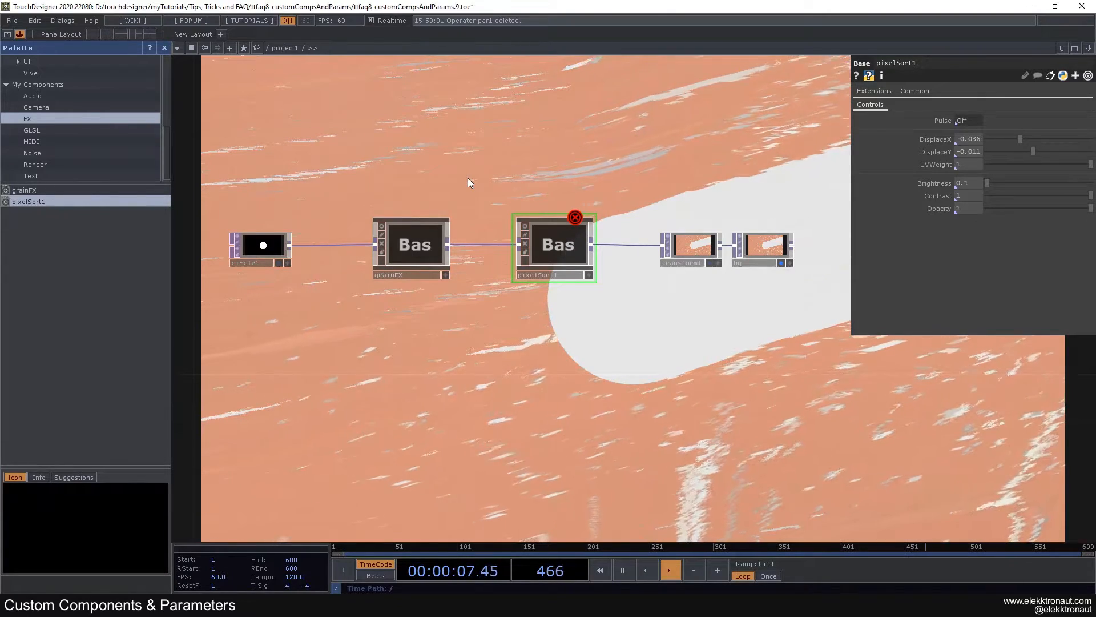
left_click_drag(465, 178, 469, 219)
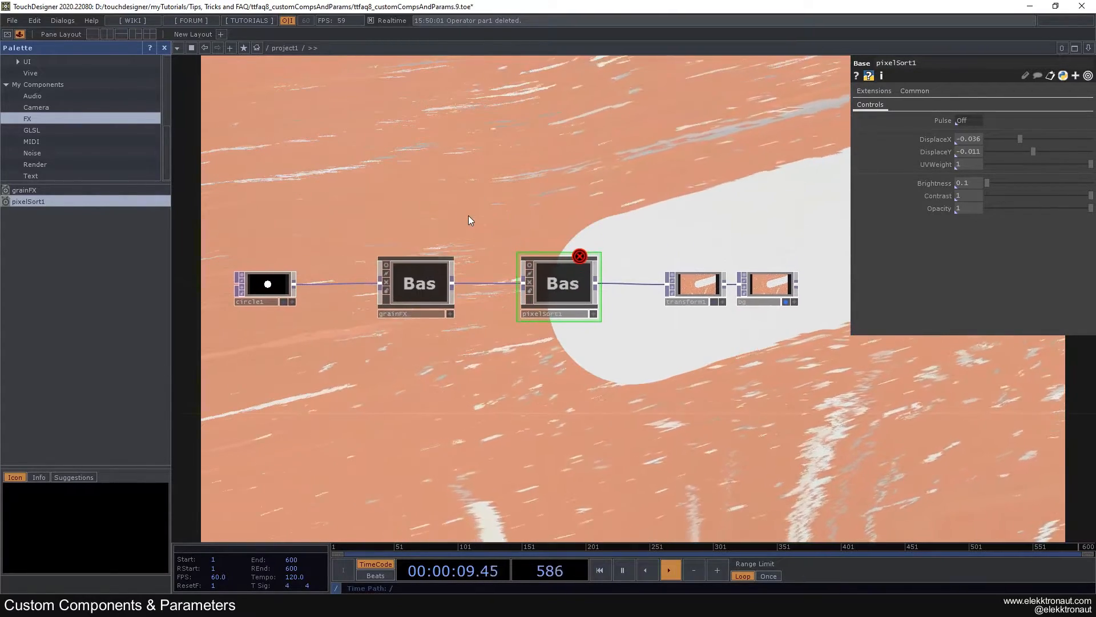